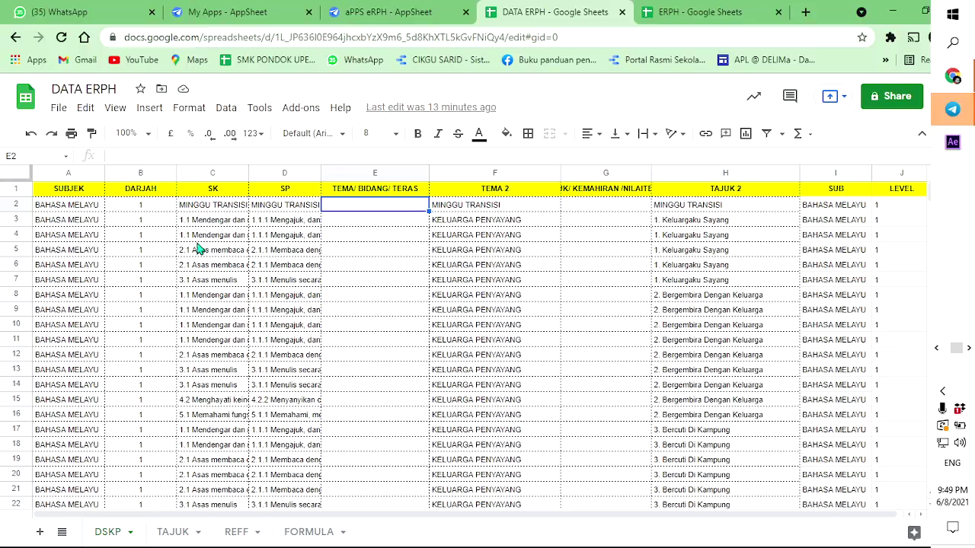
# Examine the SK entries for BAHASA MELAYU year 1 in the DSKP sheet.
pyautogui.press('Left')
pyautogui.press('Left')
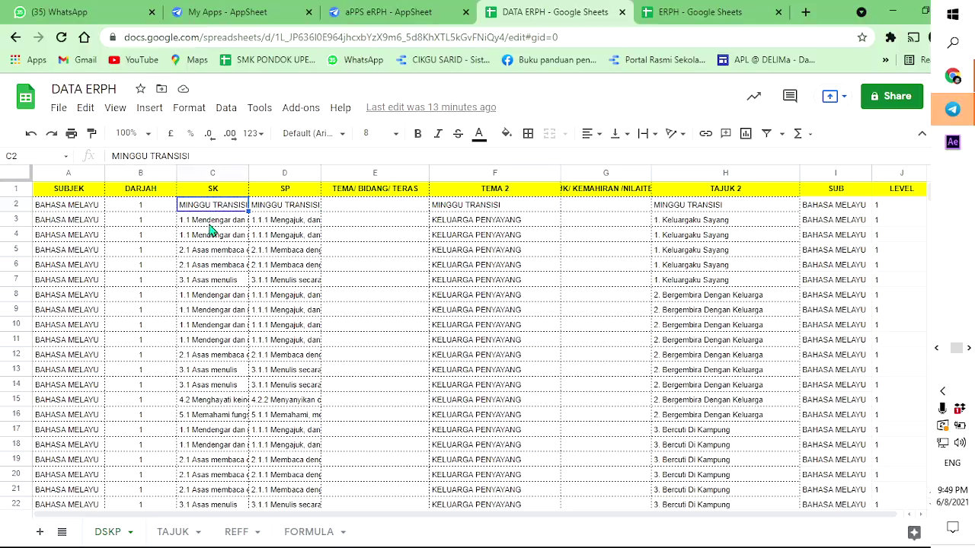
pyautogui.click(208, 224)
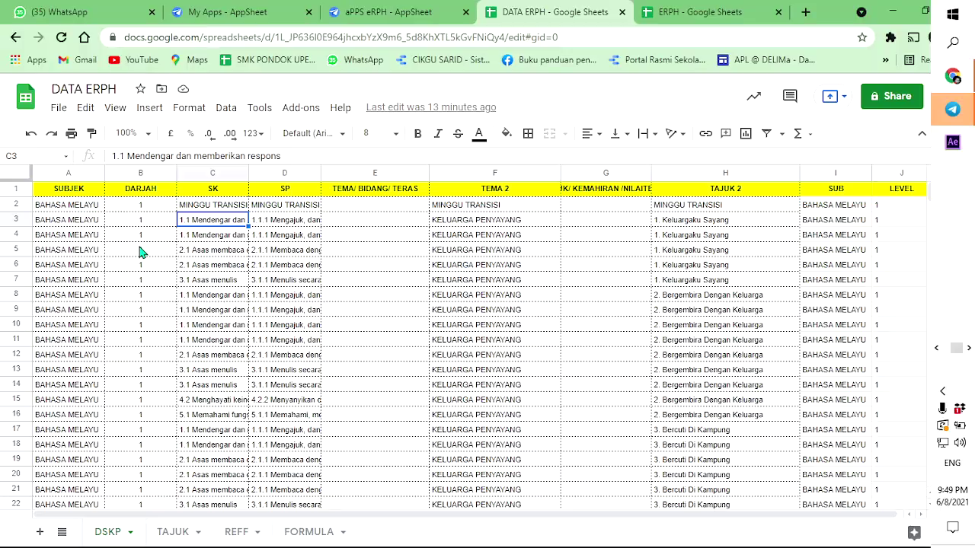
pyautogui.click(206, 253)
pyautogui.scroll(-10, 206, 372)
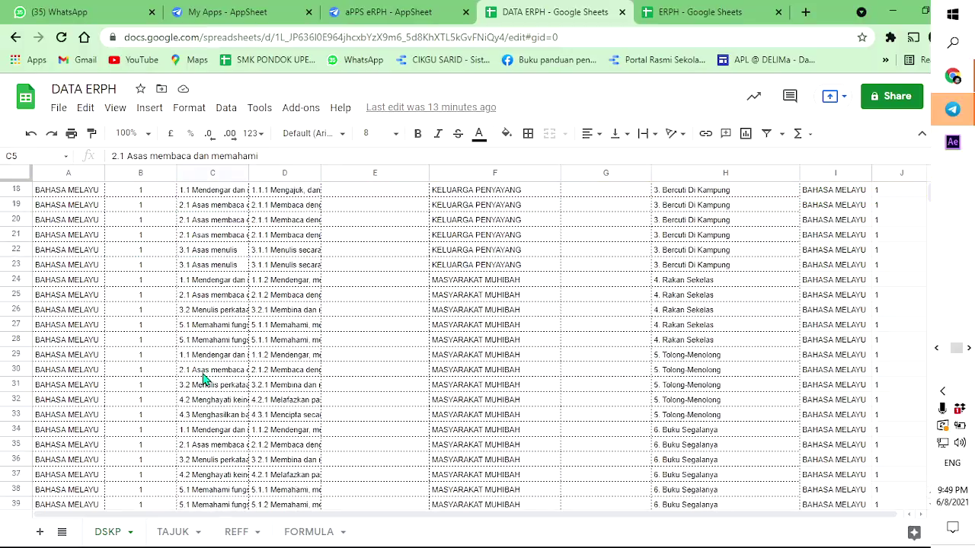
pyautogui.scroll(9, 209, 343)
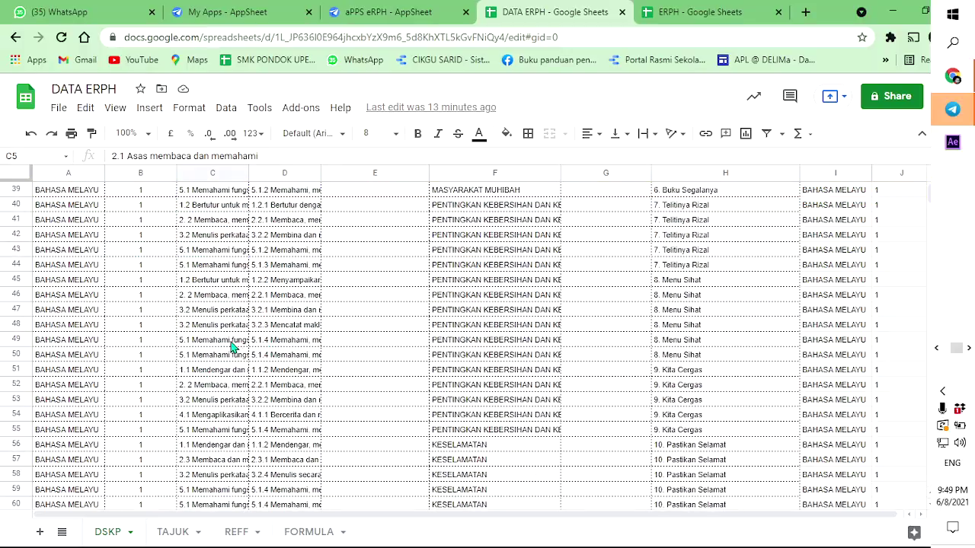
pyautogui.click(159, 310)
pyautogui.click(213, 317)
pyautogui.click(187, 355)
pyautogui.click(218, 401)
pyautogui.scroll(-4, 213, 431)
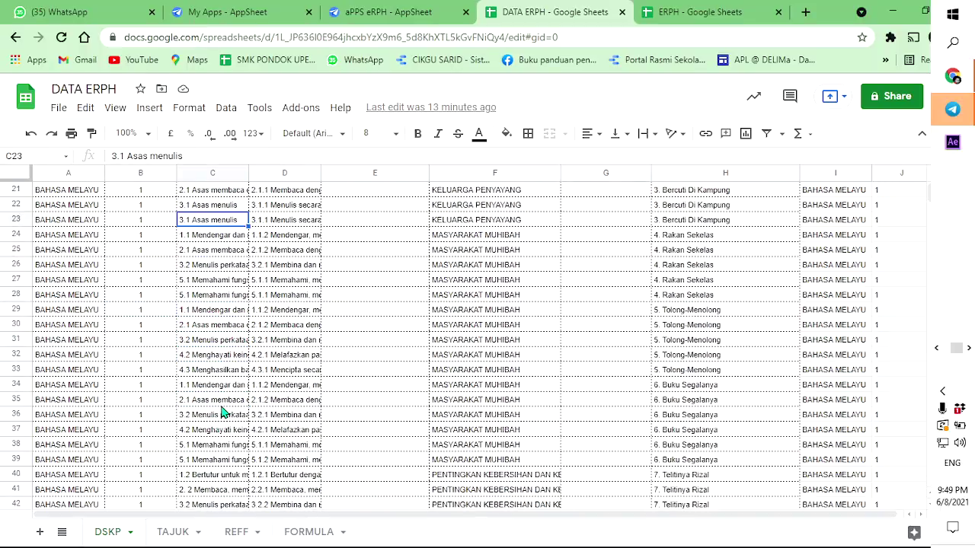
pyautogui.scroll(7, 224, 409)
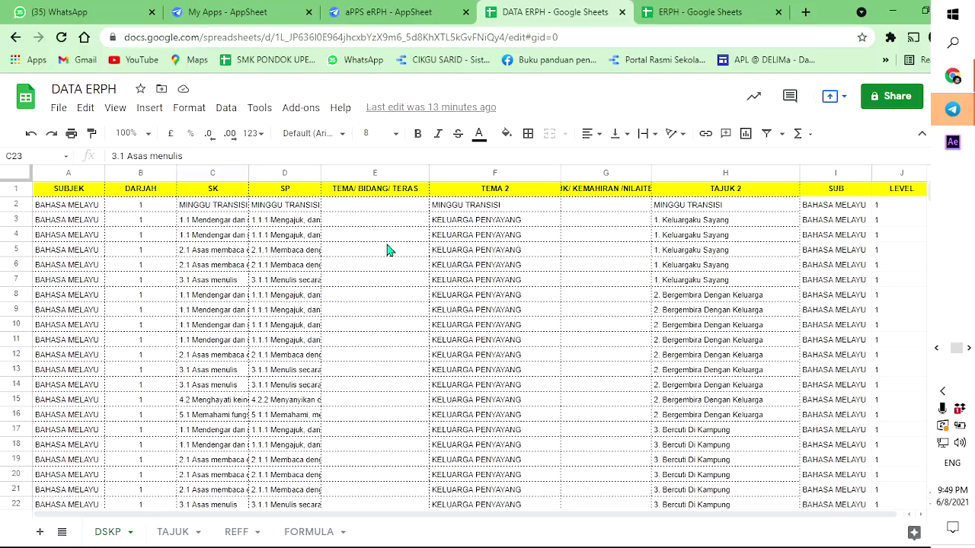
# Review the TEMA 2 entries for the BAHASA MELAYU year 1 rows, through to the PENDIDIKAN KESELAMATAN JALAN RAYA section.
pyautogui.click(487, 206)
pyautogui.click(493, 236)
pyautogui.scroll(-10, 488, 335)
pyautogui.scroll(-20, 478, 350)
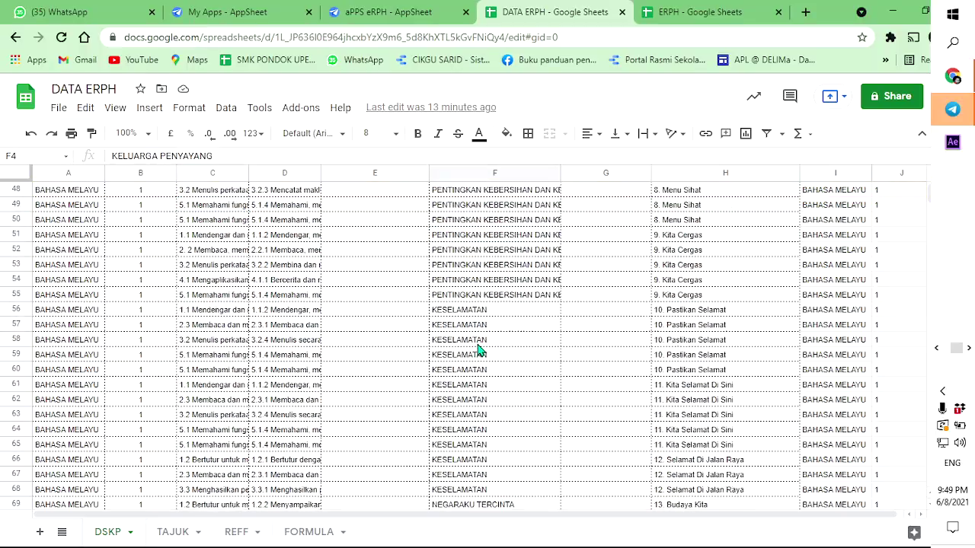
pyautogui.click(478, 358)
pyautogui.scroll(-15, 478, 358)
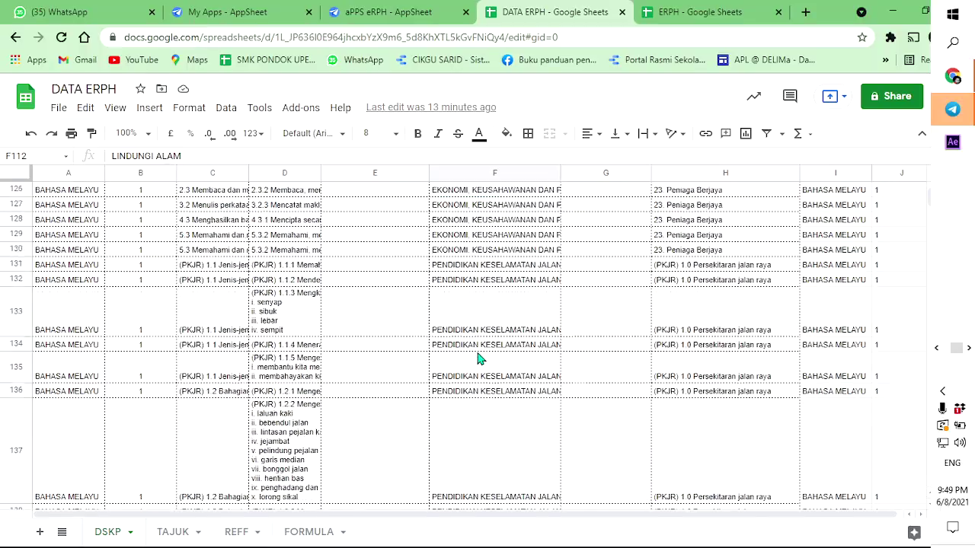
pyautogui.click(478, 358)
pyautogui.scroll(-7, 479, 358)
pyautogui.scroll(-7, 478, 358)
pyautogui.click(479, 357)
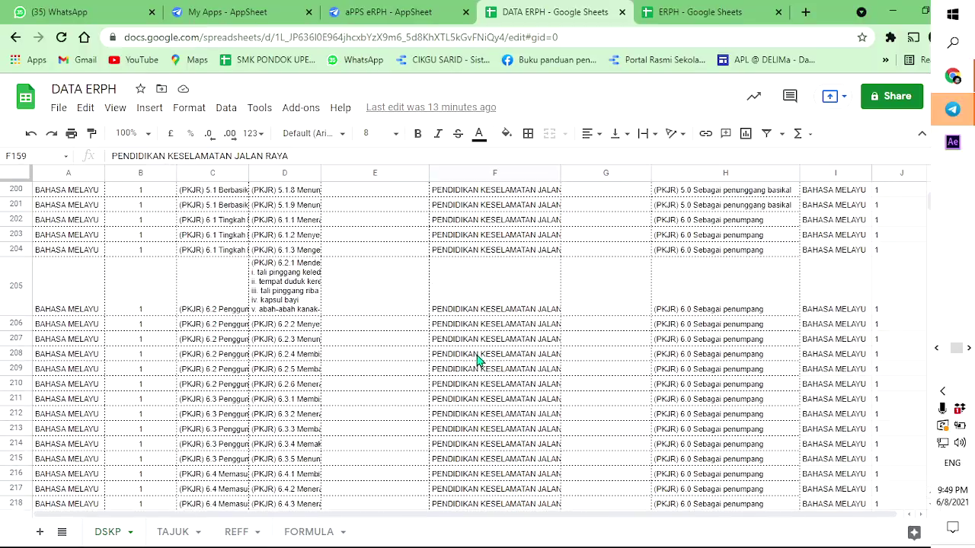
# Check the TEMA 2 column in the BAHASA MELAYU year 3 rows and return to the start of the sheet.
pyautogui.scroll(-3, 478, 358)
pyautogui.moveTo(930, 207); pyautogui.dragTo(929, 227)
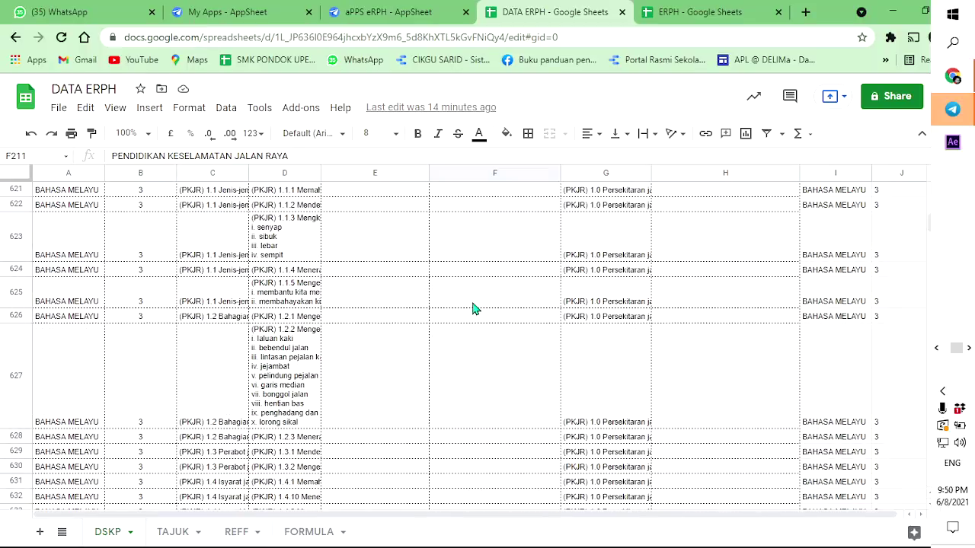
pyautogui.click(442, 307)
pyautogui.scroll(-2, 470, 304)
pyautogui.scroll(-15, 472, 312)
pyautogui.scroll(-2, 471, 326)
pyautogui.moveTo(930, 232); pyautogui.dragTo(919, 175)
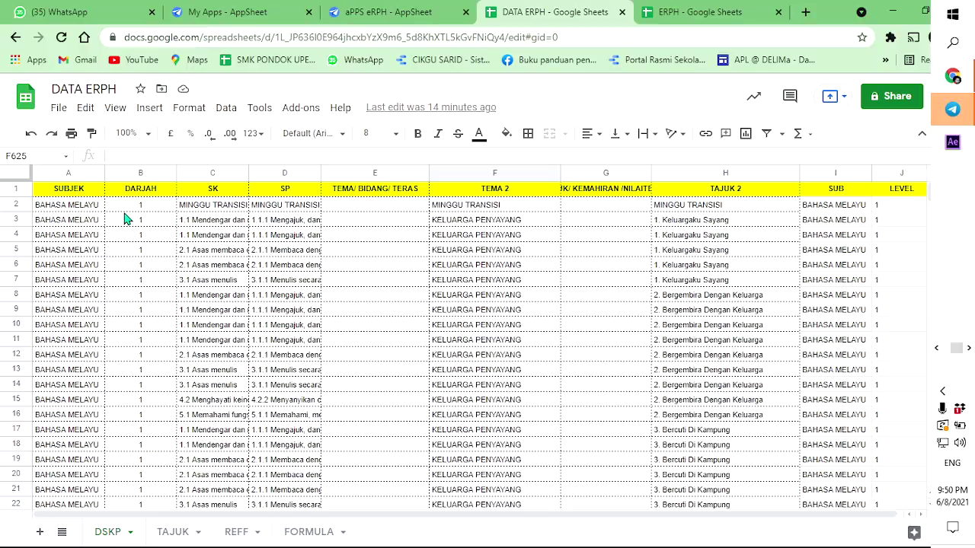
# Switch to the aPPS eRPH app in AppSheet, open an eRPH HARIAN entry, and choose a teacher's name and the day AHAD.
pyautogui.click(380, 12)
pyautogui.click(752, 505)
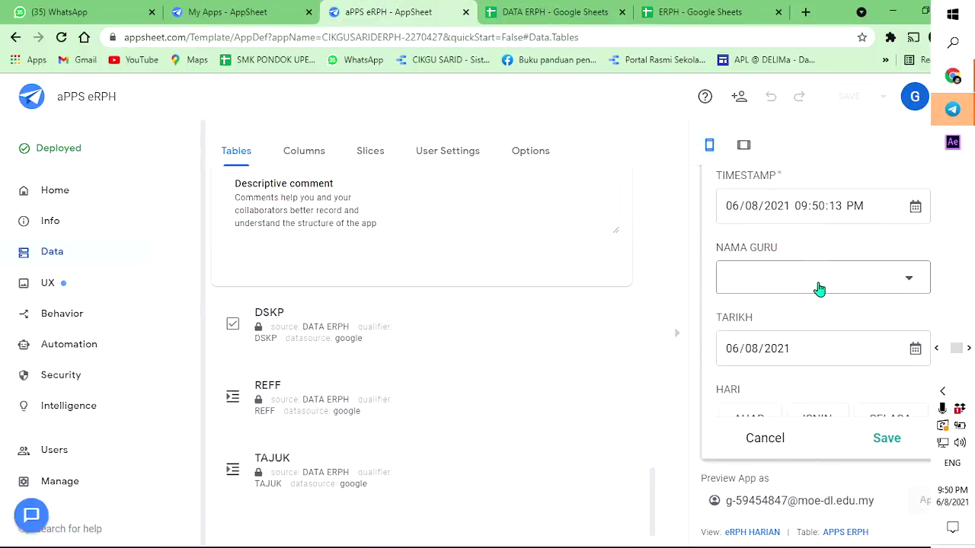
pyautogui.click(818, 288)
pyautogui.click(824, 322)
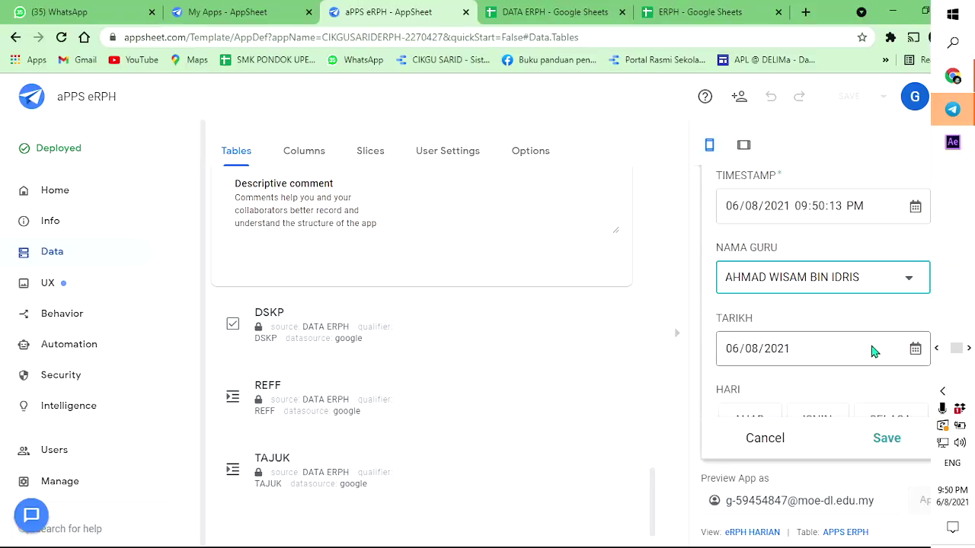
pyautogui.scroll(-1, 874, 351)
pyautogui.click(779, 347)
pyautogui.scroll(-2, 816, 312)
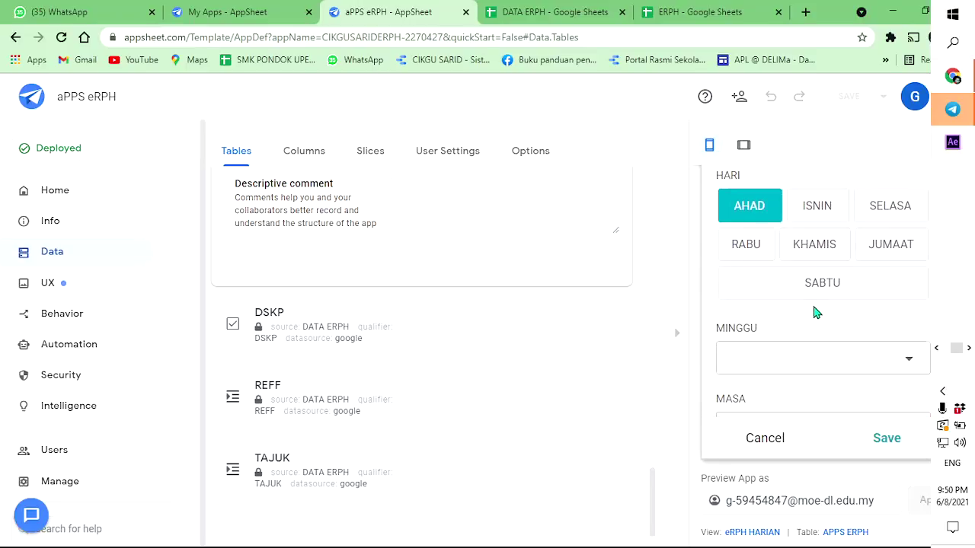
# Set MINGGU to M3, MASA to 08:45 PAGI and NAMA KELAS to 2 DEDIKASI in the lesson plan entry.
pyautogui.click(816, 355)
pyautogui.click(781, 268)
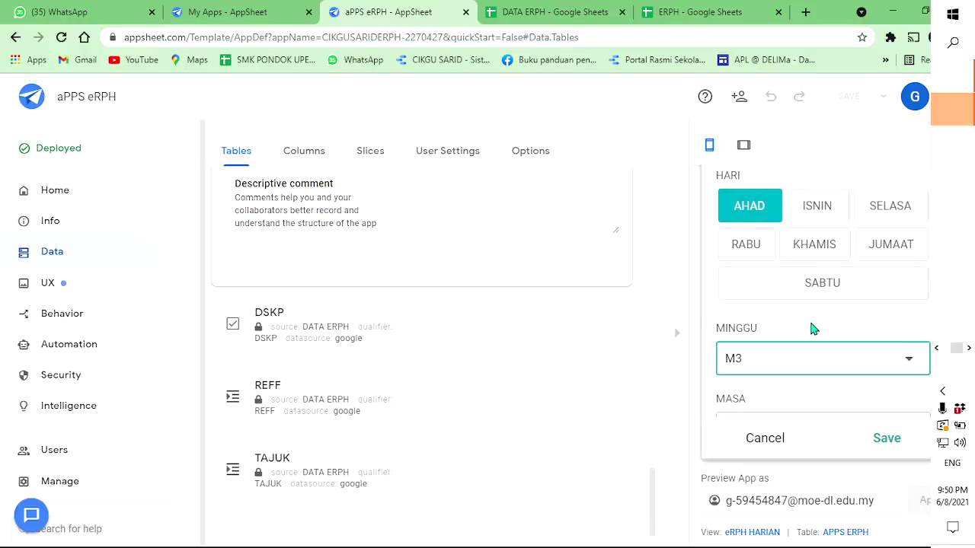
pyautogui.scroll(-1, 807, 335)
pyautogui.click(805, 351)
pyautogui.click(790, 297)
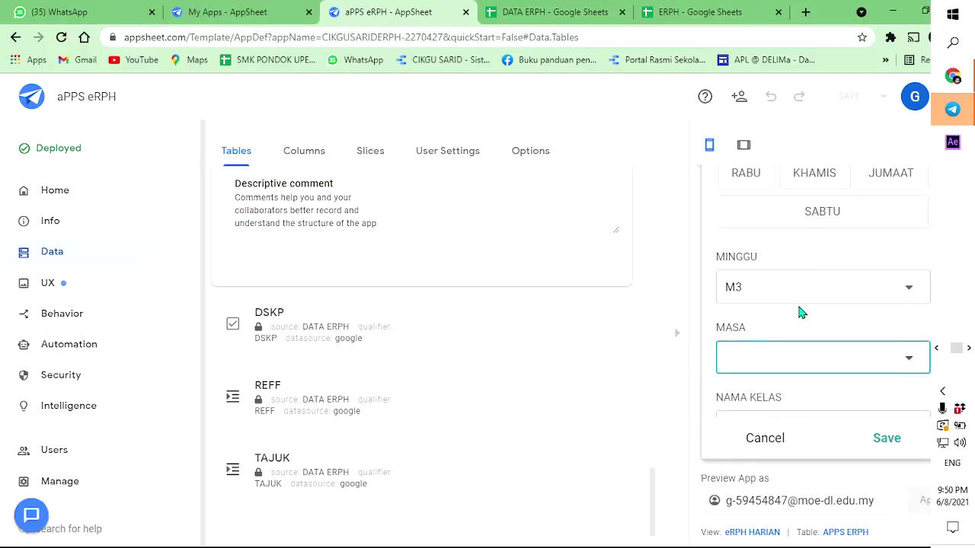
pyautogui.scroll(-1, 800, 320)
pyautogui.click(800, 347)
pyautogui.click(772, 272)
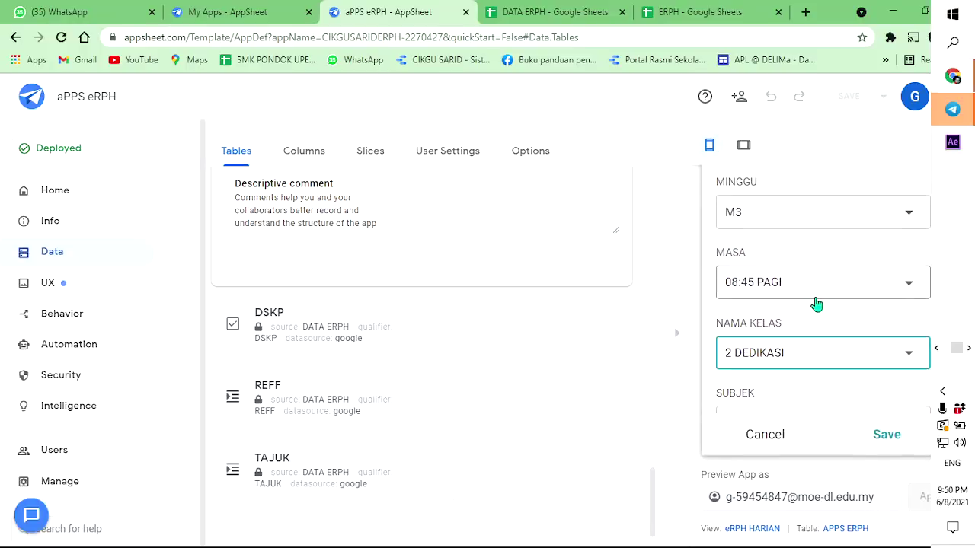
# Set SUBJEK to ENGLISH and TAHUN to 2 in the lesson plan entry.
pyautogui.scroll(-1, 817, 314)
pyautogui.click(807, 350)
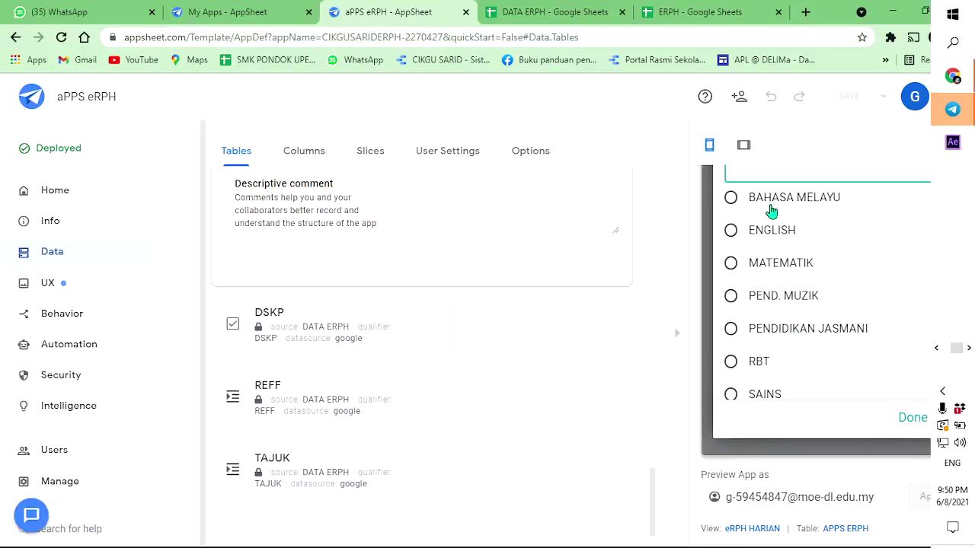
pyautogui.click(768, 240)
pyautogui.scroll(-2, 818, 261)
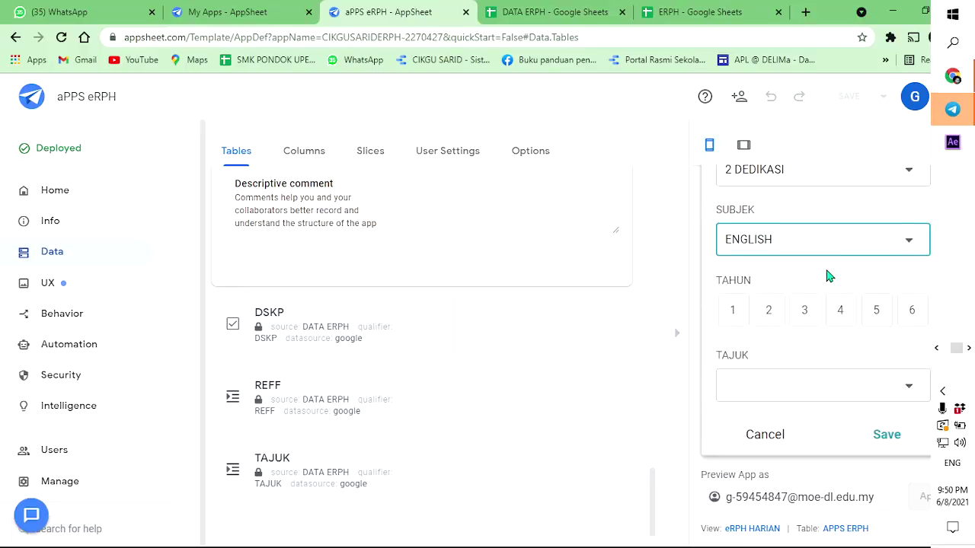
pyautogui.scroll(-3, 799, 297)
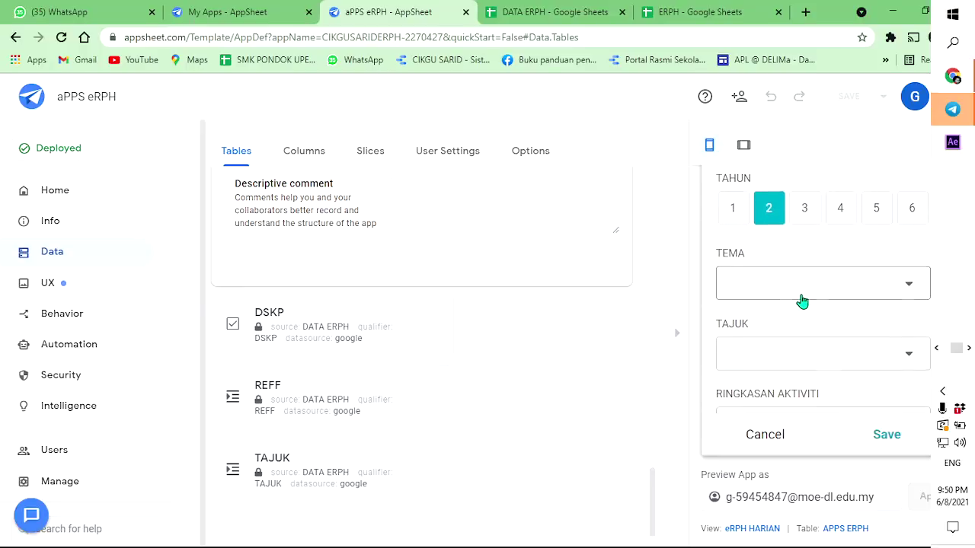
# Set TEMA to the Word of Self, Family and Friends / World of Knowledge / World of Stories option.
pyautogui.scroll(-2, 780, 343)
pyautogui.scroll(5, 802, 322)
pyautogui.click(808, 353)
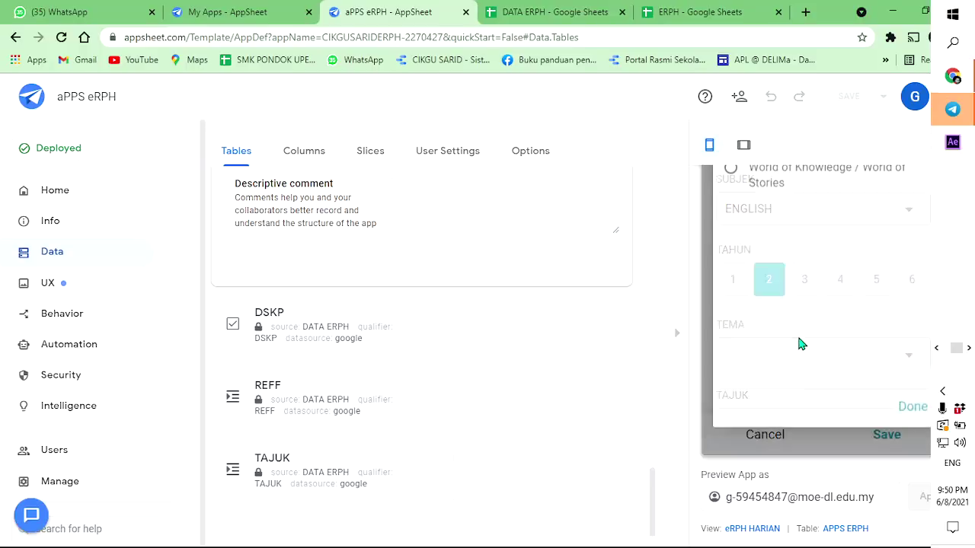
pyautogui.click(771, 260)
pyautogui.scroll(-3, 805, 330)
# Look through the TAJUK options and choose "17. Kebersihan Alam Tanggungjawab Bersama".
pyautogui.click(795, 303)
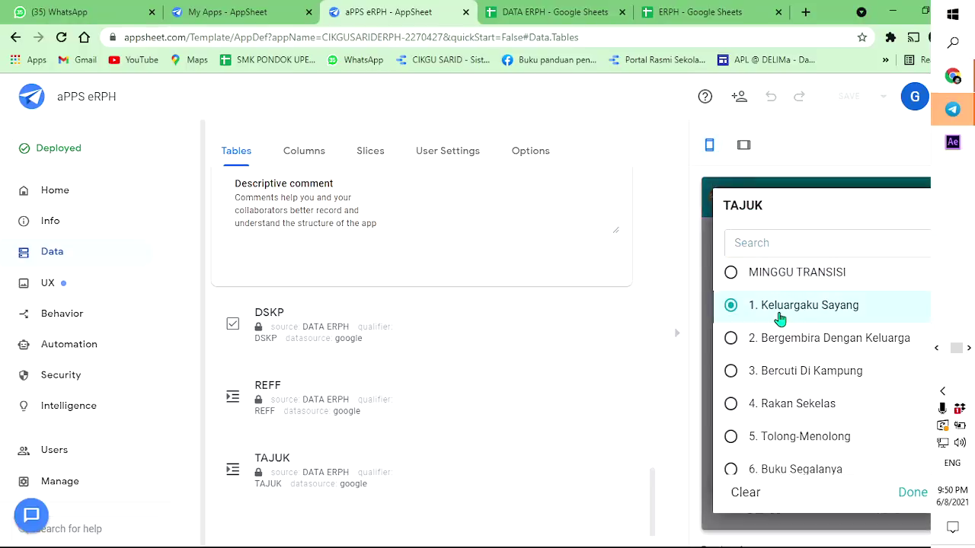
pyautogui.click(780, 318)
pyautogui.click(784, 323)
pyautogui.scroll(-3, 785, 350)
pyautogui.scroll(-5, 785, 351)
pyautogui.scroll(8, 777, 348)
pyautogui.scroll(-6, 773, 349)
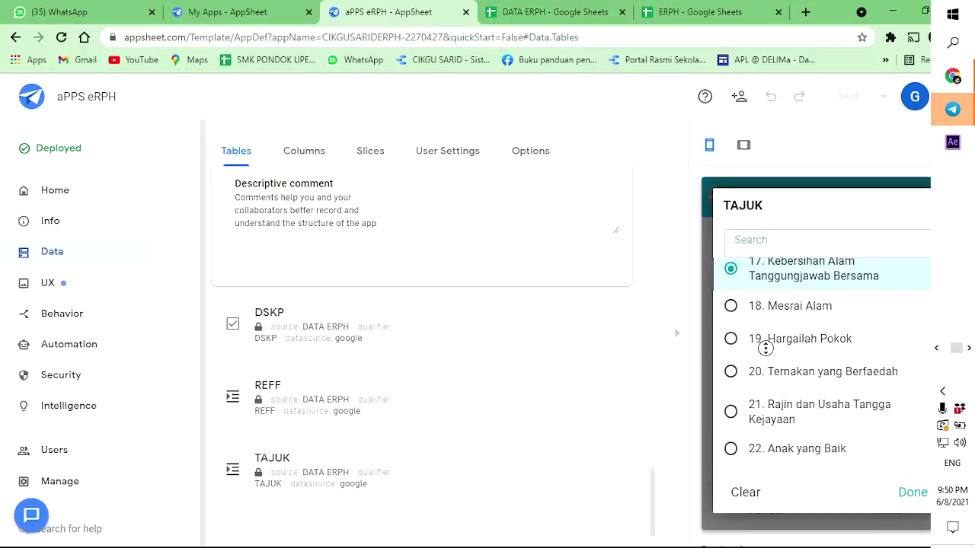
# Switch to the DATA ERPH spreadsheet and review the title list with its TAHUN values in the TAJUK sheet.
pyautogui.click(536, 11)
pyautogui.click(177, 532)
pyautogui.click(267, 207)
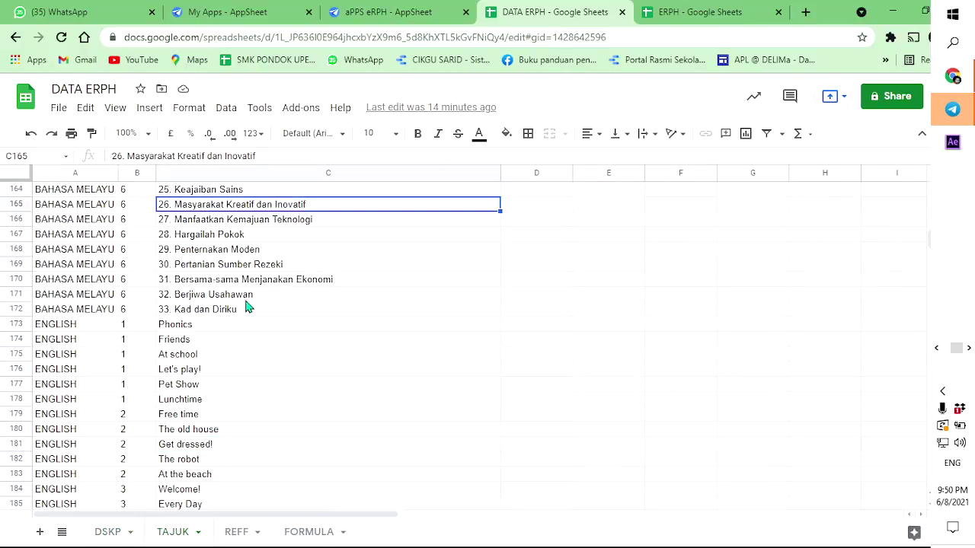
pyautogui.scroll(16, 236, 255)
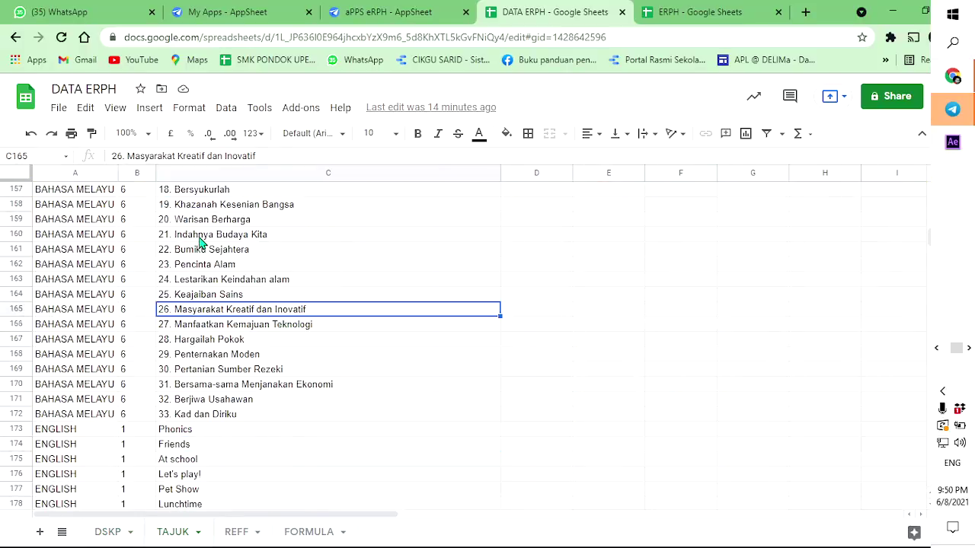
pyautogui.scroll(17, 183, 218)
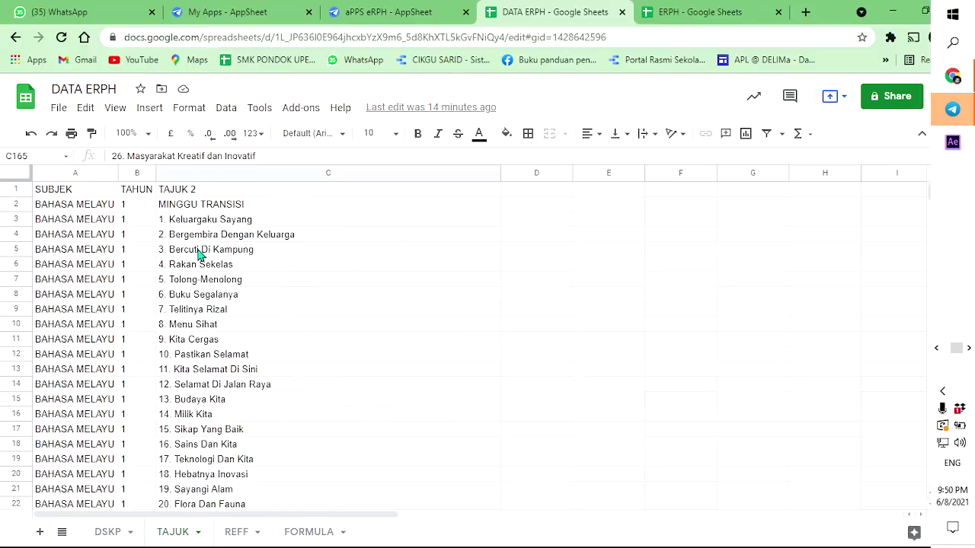
pyautogui.click(200, 223)
pyautogui.click(134, 222)
# Return to the AppSheet app, cancel the filled-in lesson plan entry, and open a fresh eRPH HARIAN form.
pyautogui.click(367, 17)
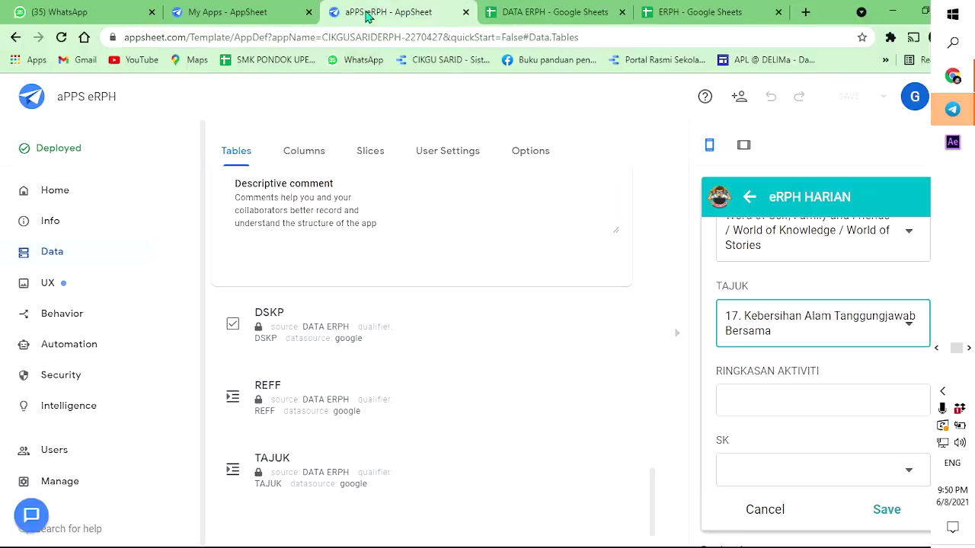
pyautogui.scroll(-2, 793, 421)
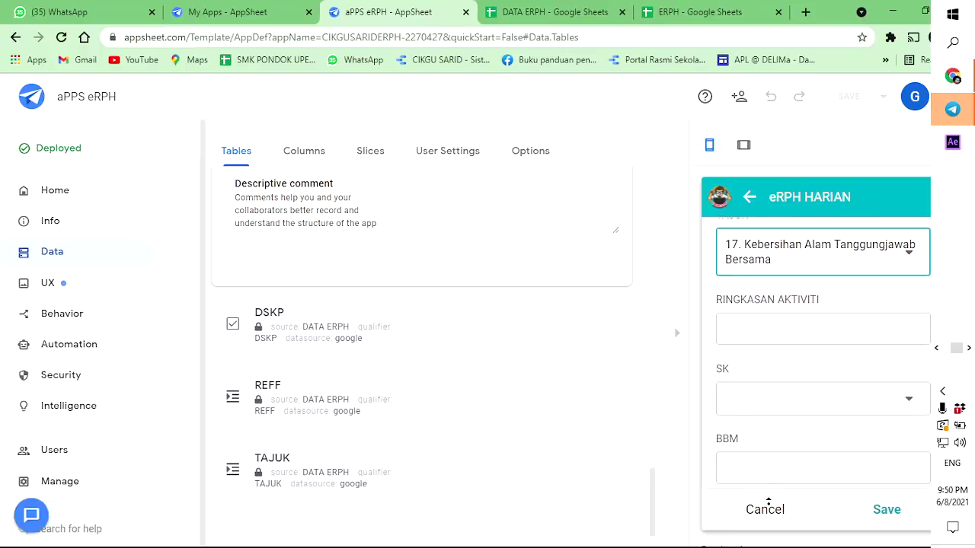
pyautogui.click(765, 509)
pyautogui.click(890, 349)
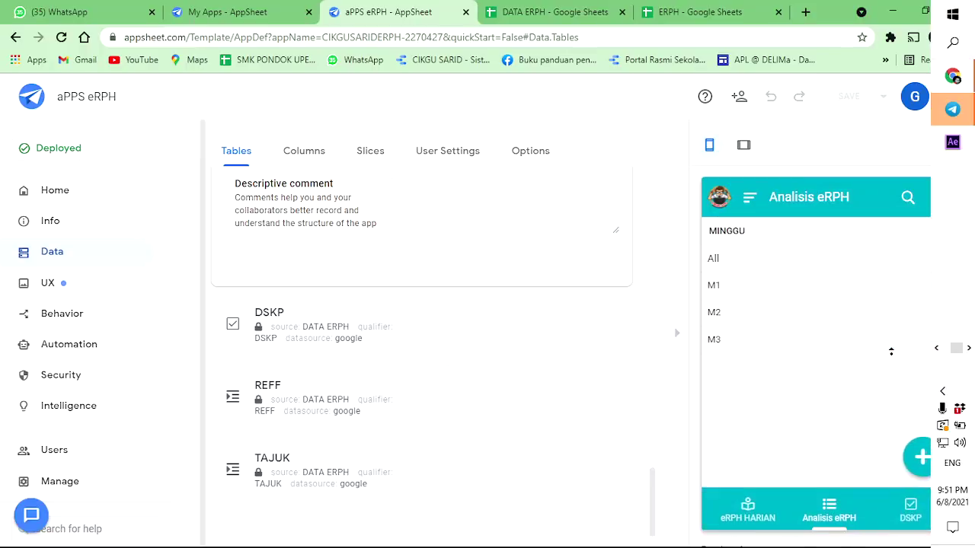
pyautogui.click(750, 508)
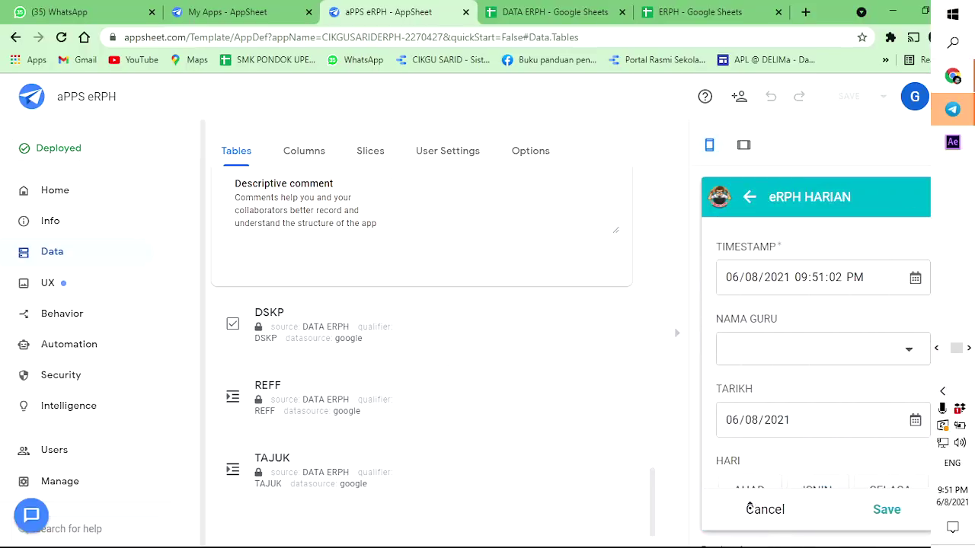
# In the DATA ERPH spreadsheet, inspect the formula in cell A2 of the TAJUK sheet and view the DSKP sheet.
pyautogui.click(543, 14)
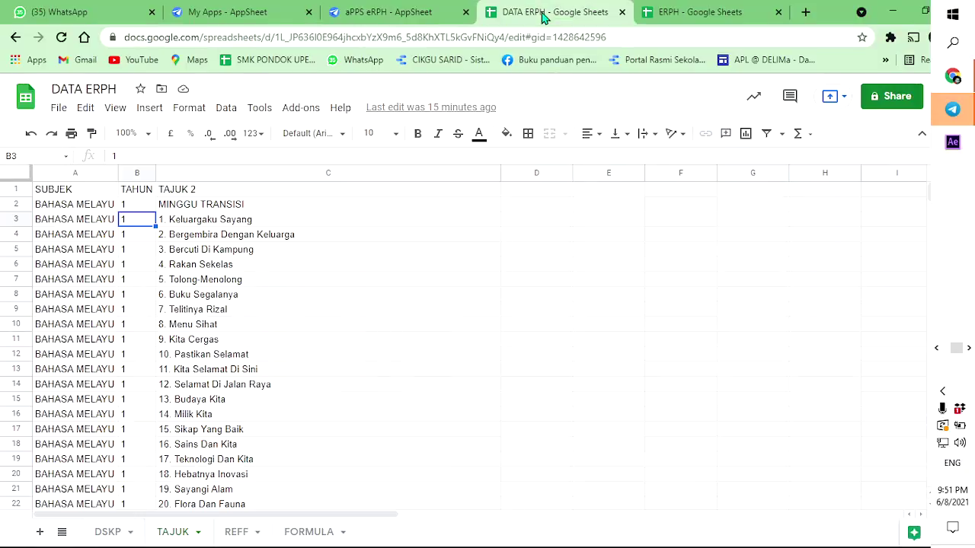
pyautogui.click(99, 205)
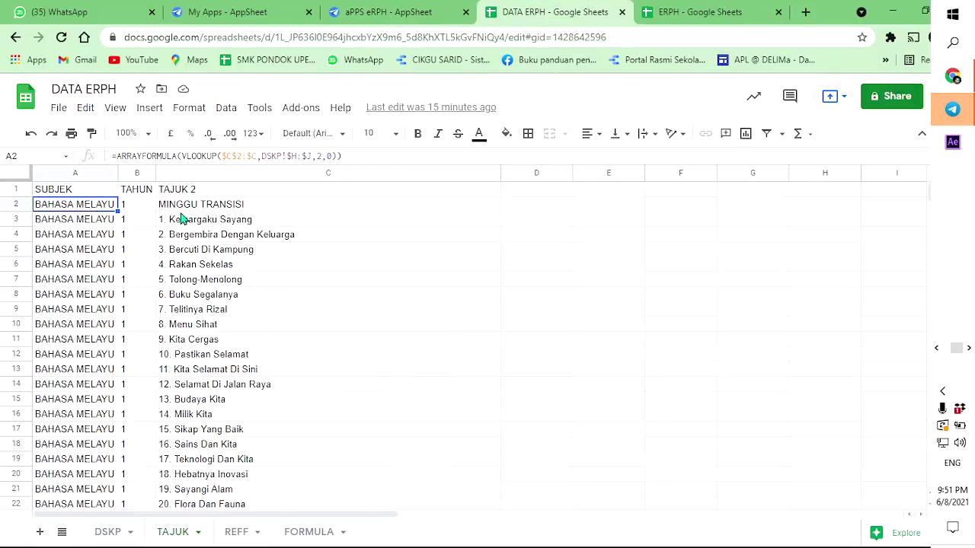
pyautogui.click(107, 532)
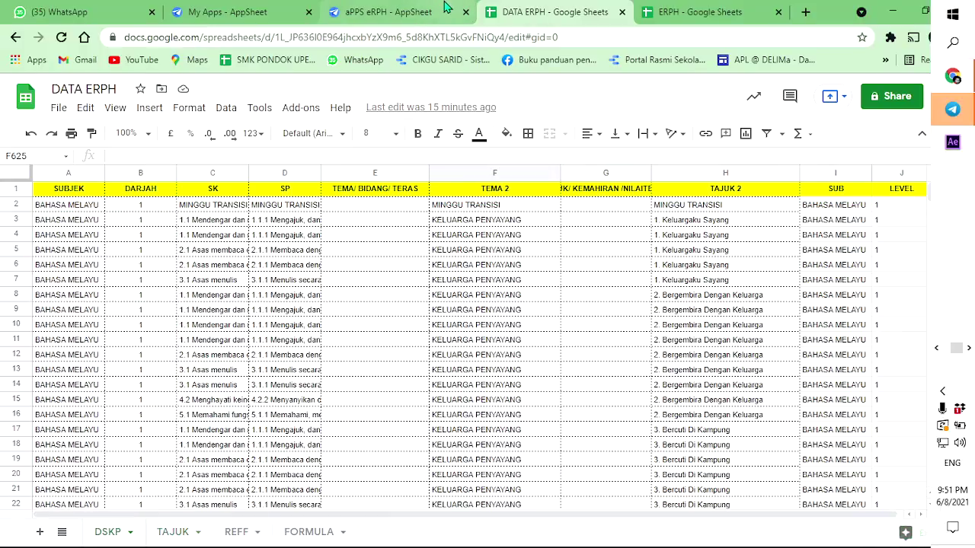
# Switch to the aPPS eRPH app in AppSheet and review the eRPH HARIAN form fields and the Tables list.
pyautogui.click(446, 9)
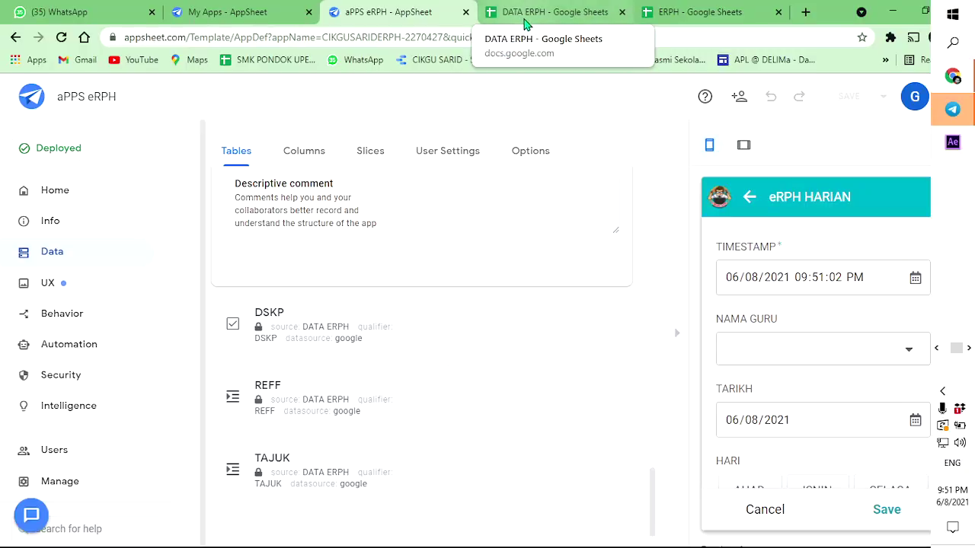
pyautogui.scroll(-4, 841, 373)
pyautogui.scroll(-2, 841, 372)
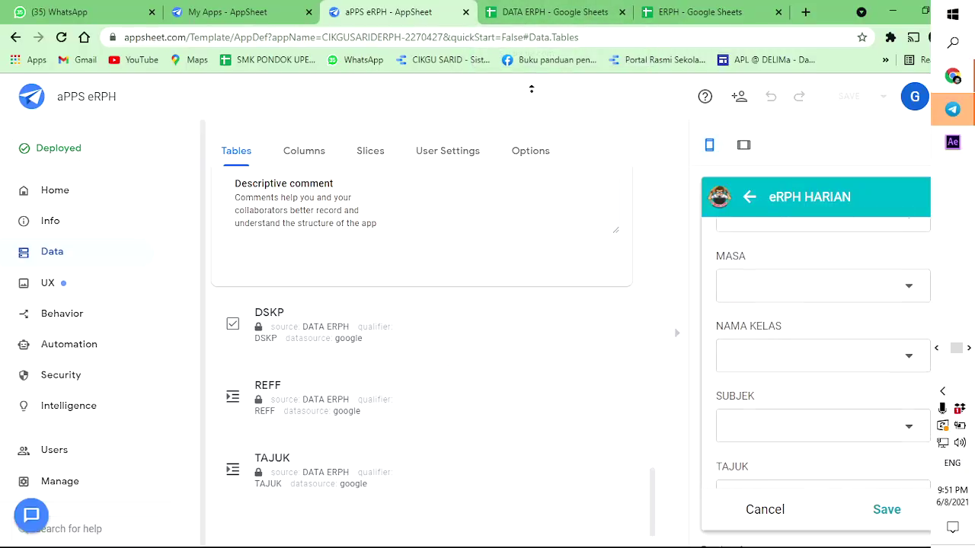
pyautogui.scroll(10, 299, 339)
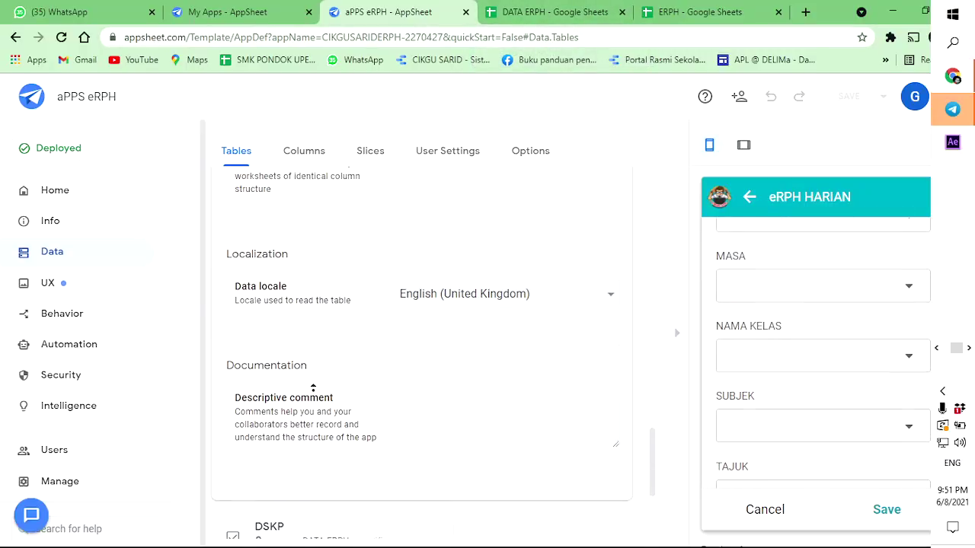
pyautogui.scroll(6, 337, 350)
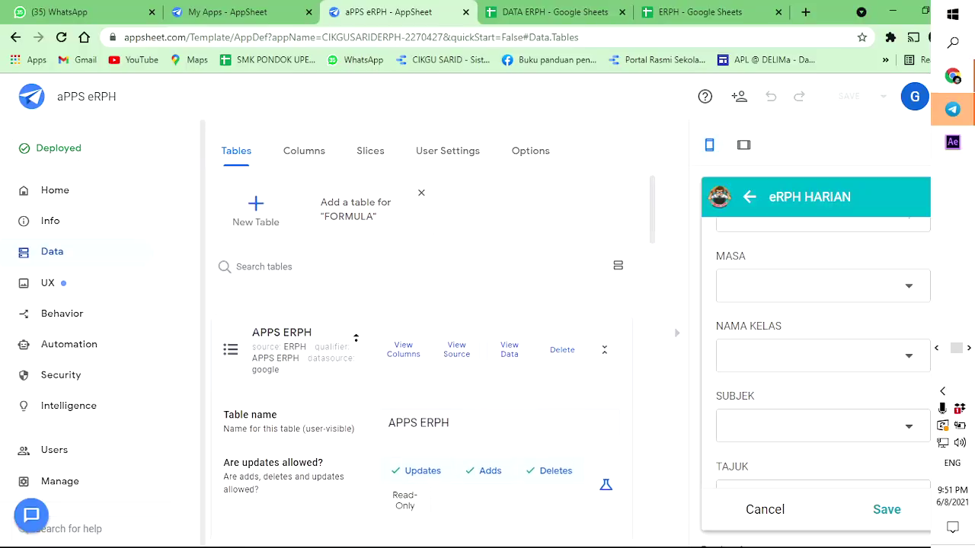
pyautogui.scroll(-1, 905, 414)
pyautogui.scroll(4, 846, 325)
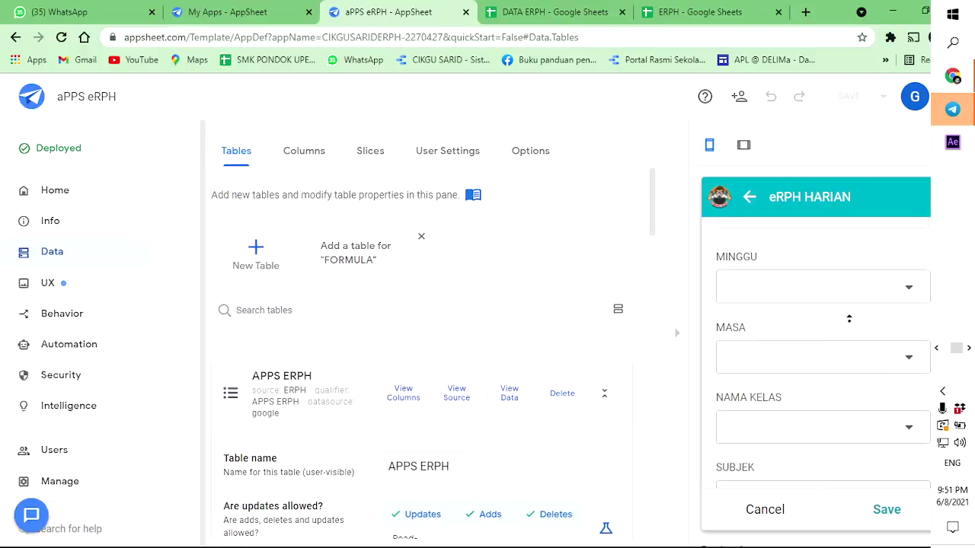
pyautogui.scroll(-1, 846, 385)
pyautogui.scroll(3, 844, 383)
pyautogui.scroll(-3, 845, 383)
pyautogui.scroll(-3, 829, 364)
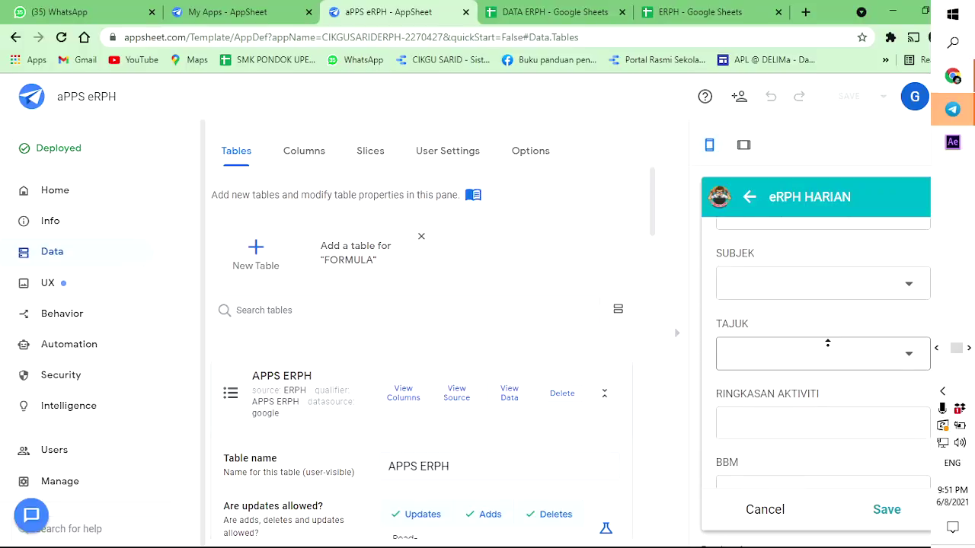
# In the lesson plan form, try BAHASA MELAYU as SUBJEK, replace it with ENGLISH, and set TAHUN to 2.
pyautogui.scroll(2, 827, 342)
pyautogui.scroll(-1, 827, 328)
pyautogui.click(820, 354)
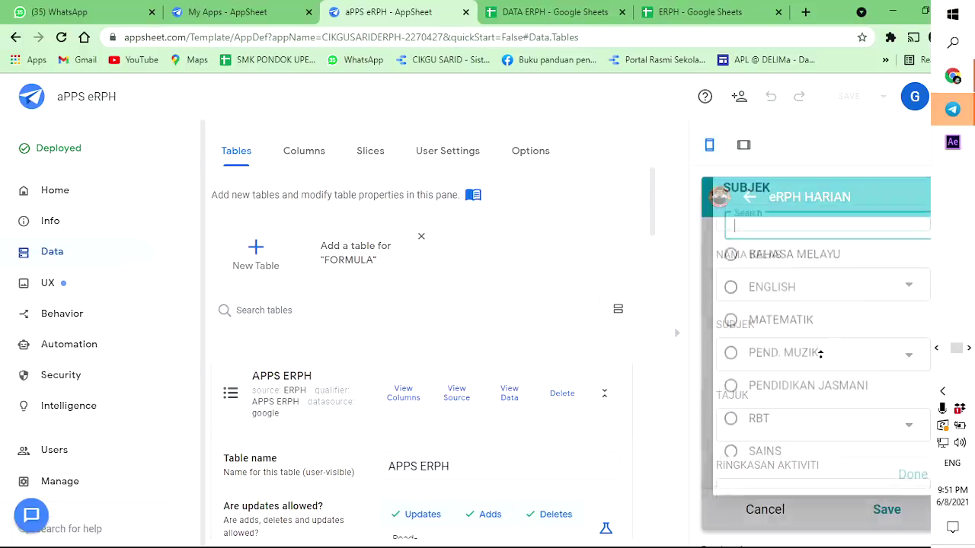
pyautogui.click(784, 274)
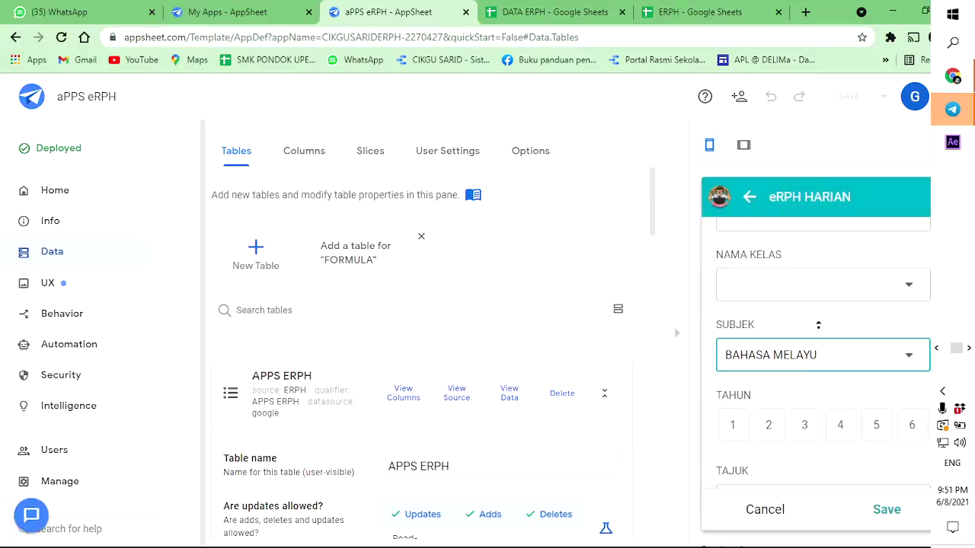
pyautogui.click(838, 351)
pyautogui.click(787, 319)
pyautogui.scroll(-2, 775, 355)
pyautogui.click(771, 354)
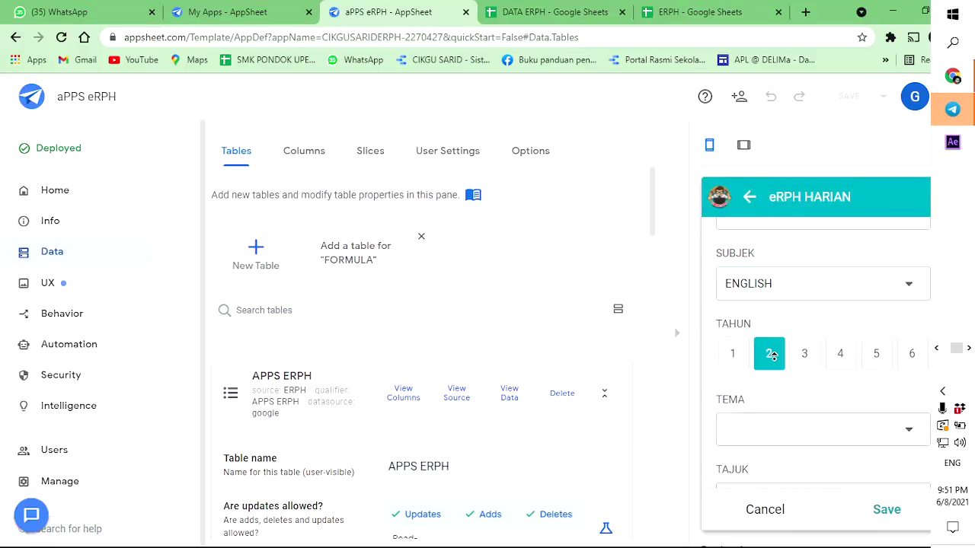
# Set TEMA to "Word of Self, Family and Friends / World of Knowledge / World of Stories".
pyautogui.scroll(-1, 772, 356)
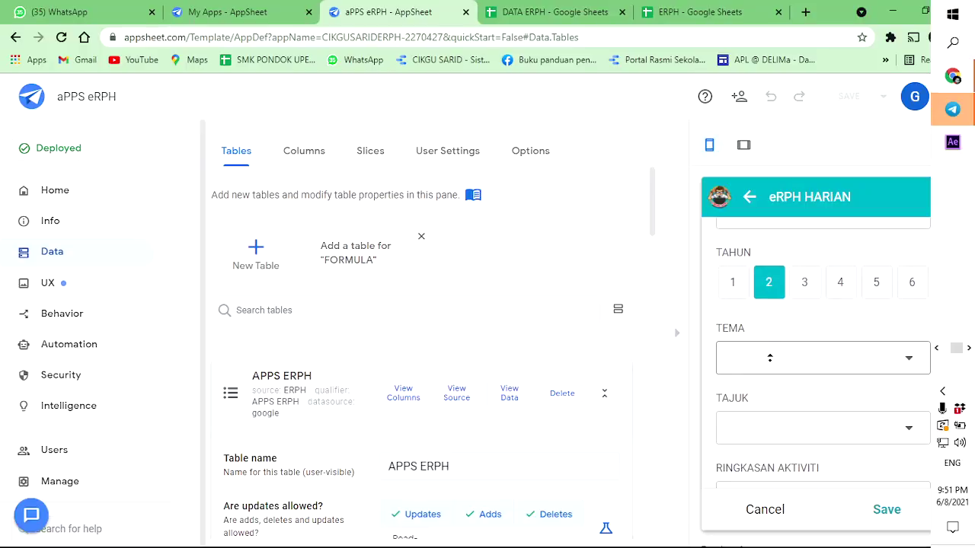
pyautogui.click(769, 357)
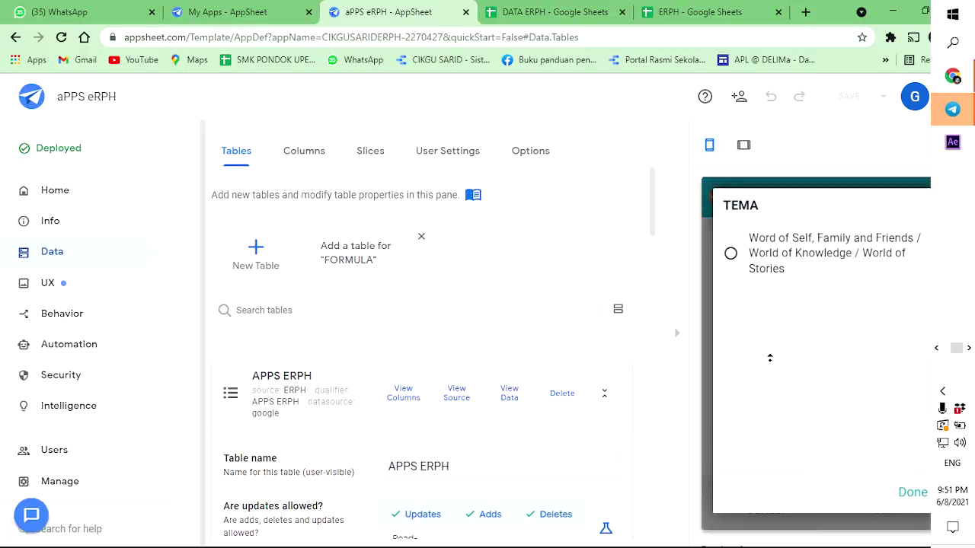
pyautogui.click(766, 261)
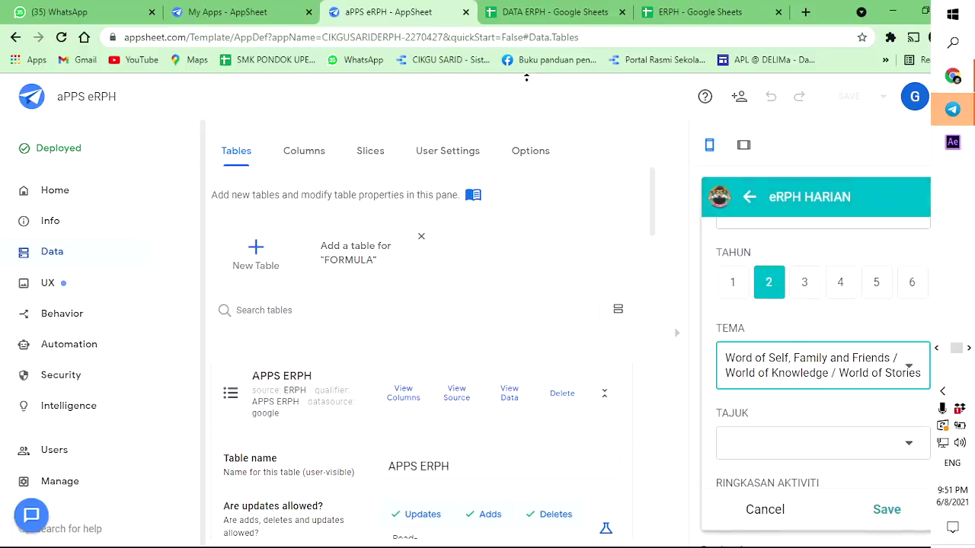
# Switch to the DATA ERPH spreadsheet and look through the DSKP sheet from the BAHASA MELAYU rows to the MATEMATIK rows.
pyautogui.click(543, 13)
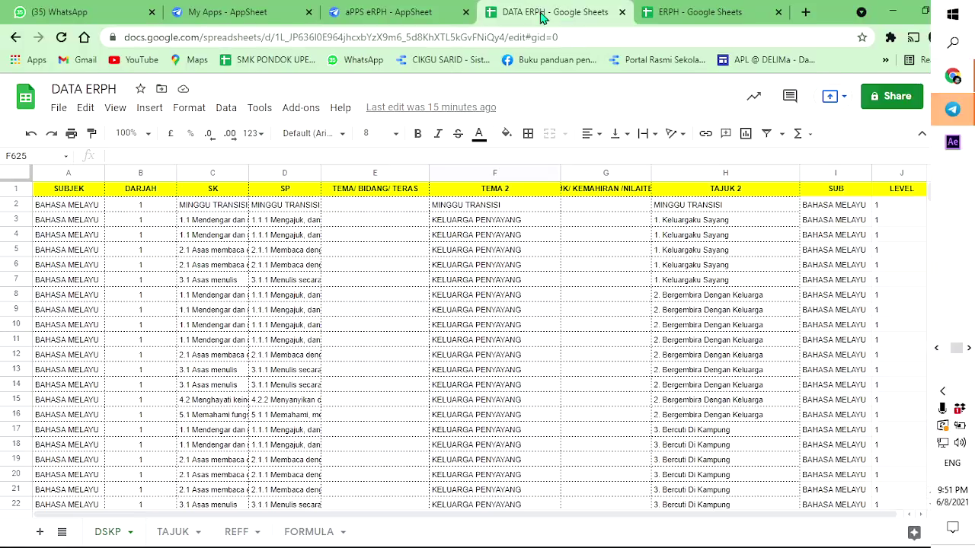
pyautogui.click(273, 236)
pyautogui.scroll(-15, 374, 247)
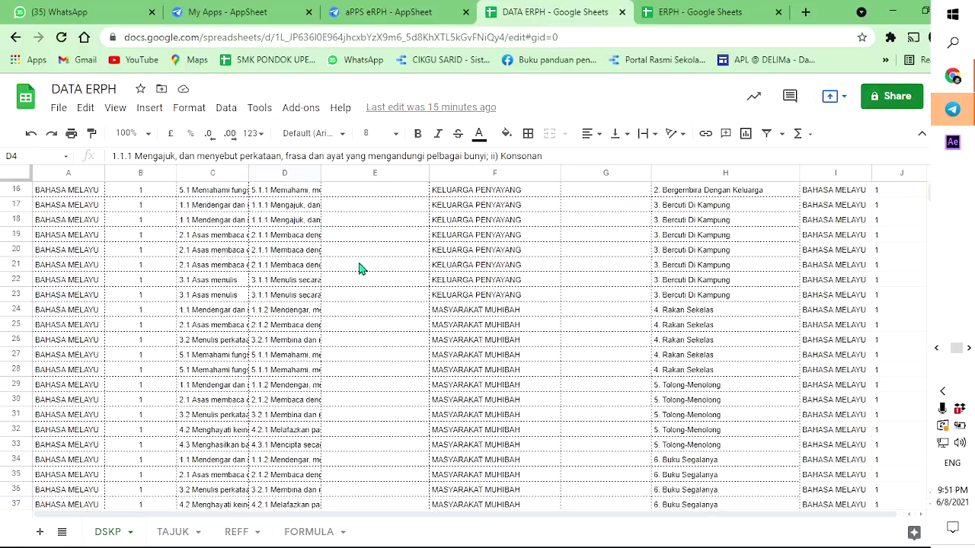
pyautogui.scroll(-20, 358, 388)
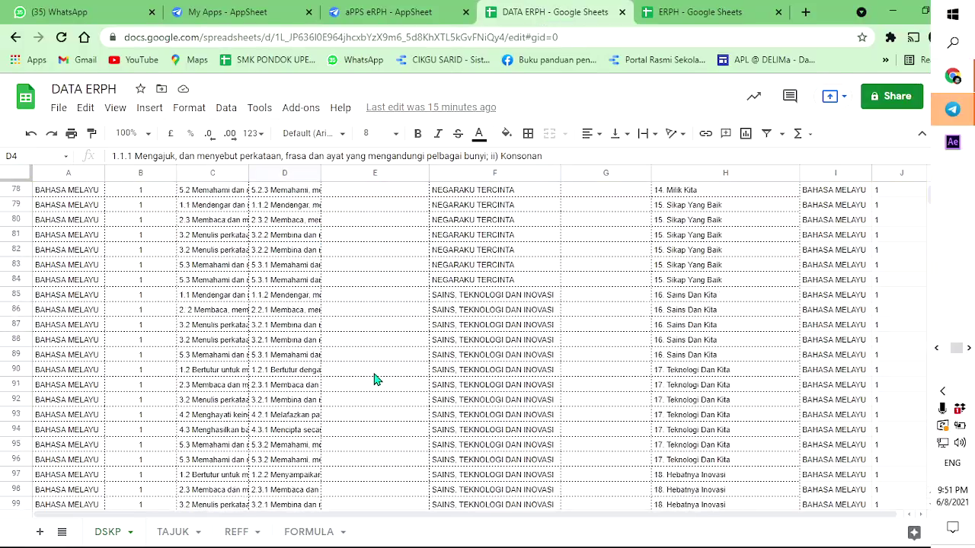
pyautogui.moveTo(381, 402); pyautogui.dragTo(380, 444)
pyautogui.scroll(-6, 857, 284)
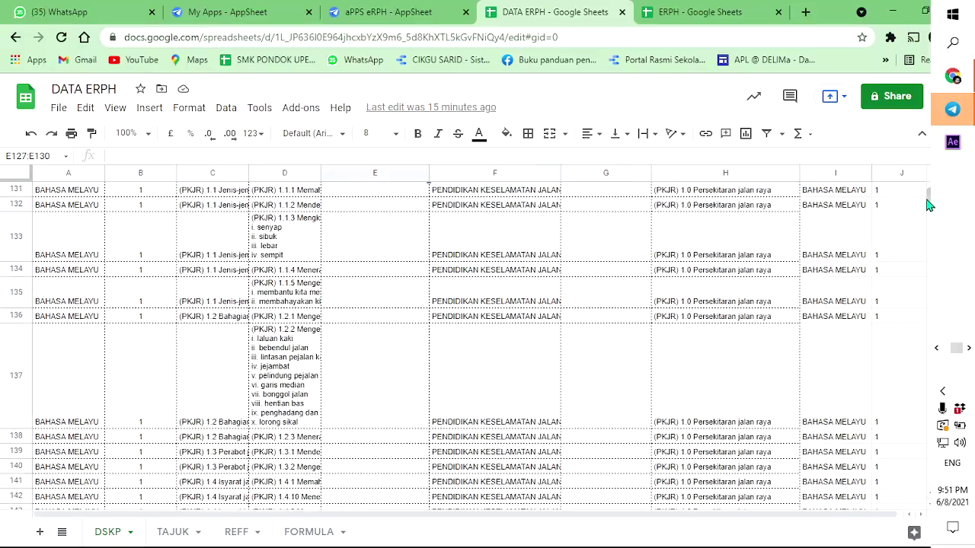
pyautogui.moveTo(932, 202); pyautogui.dragTo(929, 286)
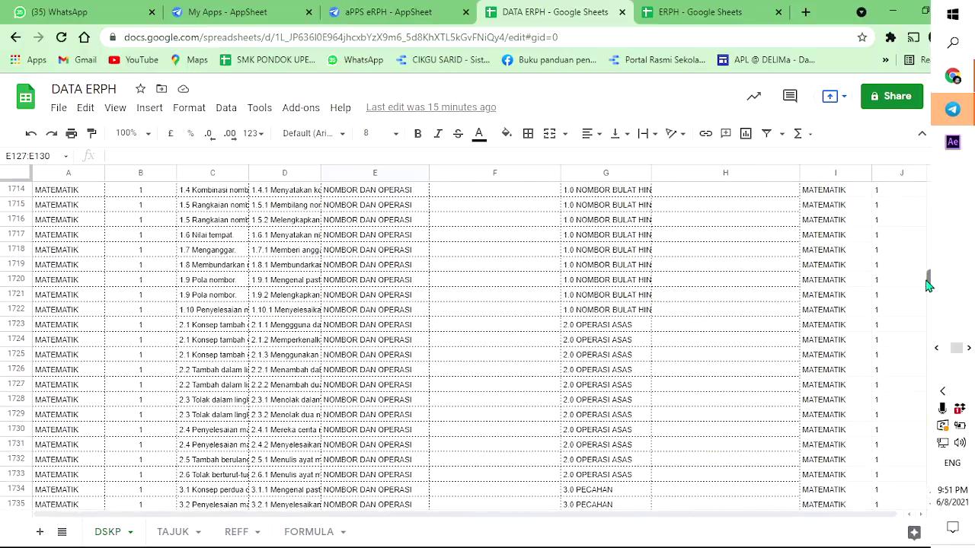
# Examine the TEMA/BIDANG/TERAS values of the ENGLISH and MATEMATIK rows in column E of the DSKP sheet.
pyautogui.click(294, 326)
pyautogui.scroll(8, 381, 297)
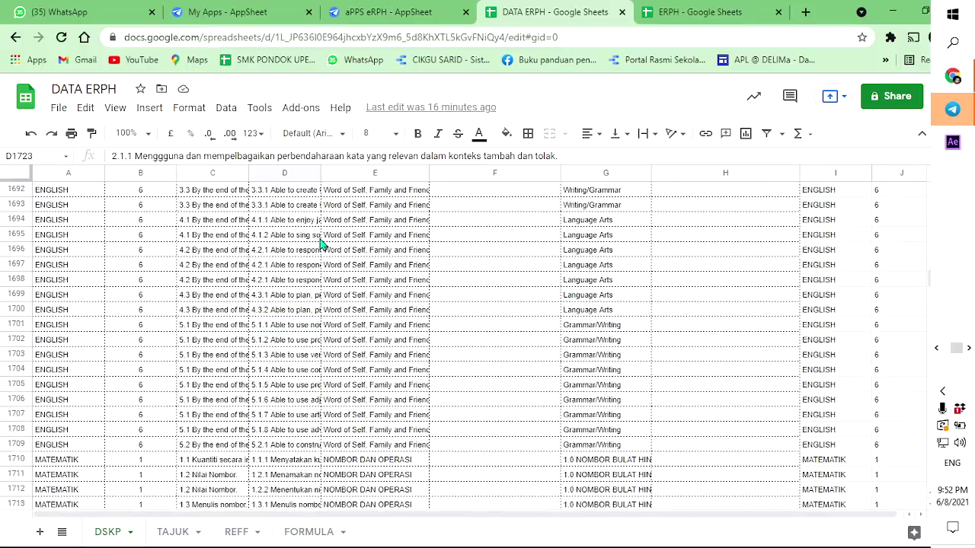
pyautogui.scroll(2, 320, 304)
pyautogui.moveTo(373, 296); pyautogui.dragTo(379, 159)
pyautogui.scroll(-3, 371, 269)
pyautogui.scroll(-15, 371, 269)
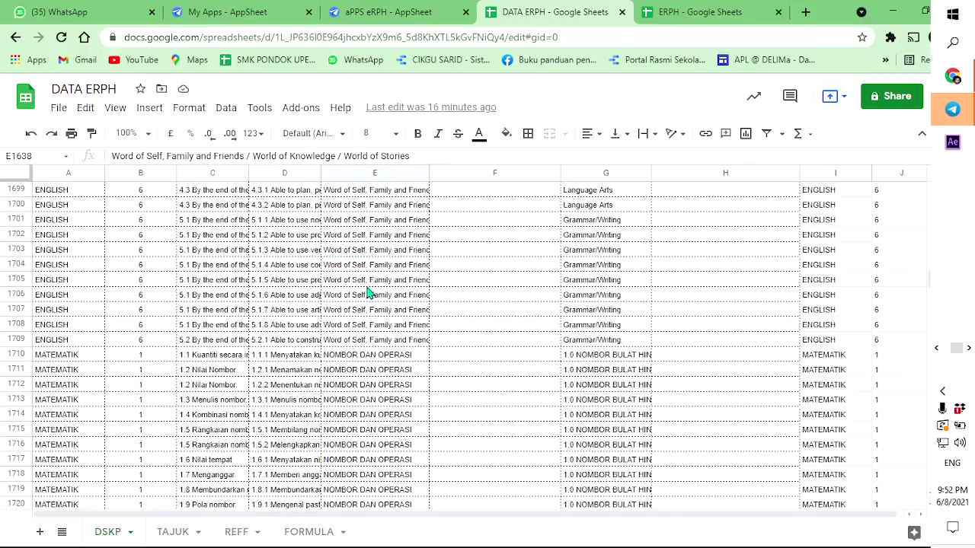
pyautogui.scroll(-5, 368, 293)
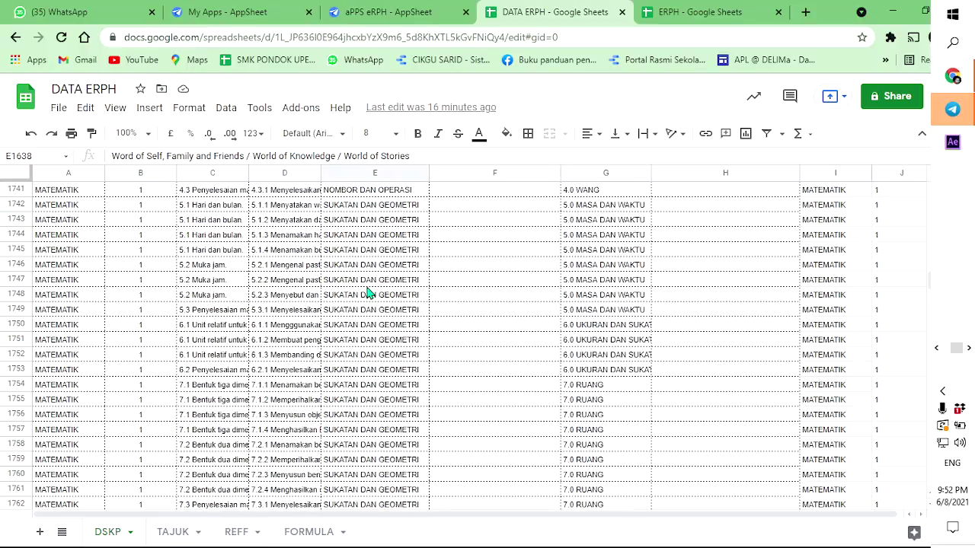
# Compare the MATEMATIK rows' theme values in column E with their topic values in column G.
pyautogui.scroll(7, 365, 282)
pyautogui.scroll(1, 366, 280)
pyautogui.scroll(-12, 366, 343)
pyautogui.scroll(3, 512, 288)
pyautogui.scroll(-5, 512, 288)
pyautogui.scroll(20, 498, 289)
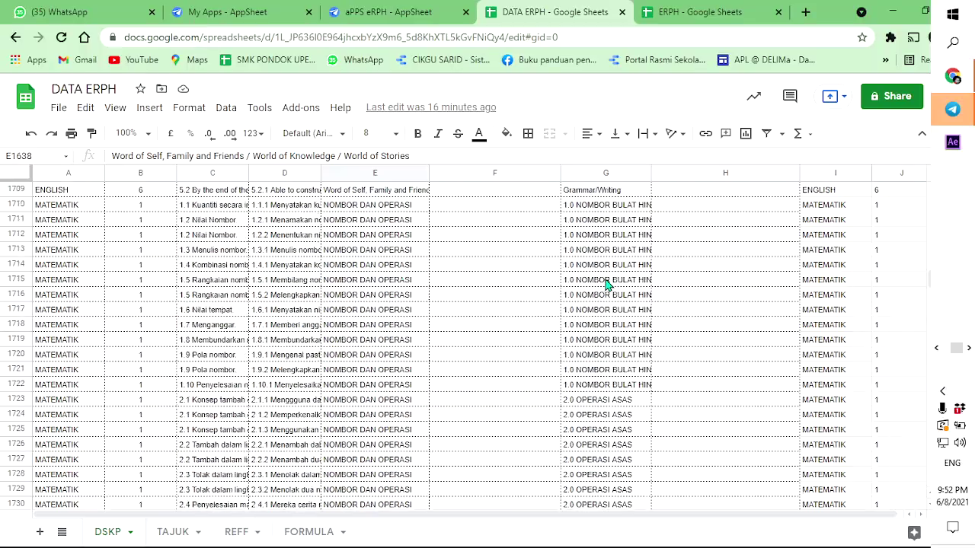
# Check the column headings in the ERPH spreadsheet, and return to the DSKP sheet of DATA ERPH to review the ENGLISH titles.
pyautogui.click(680, 9)
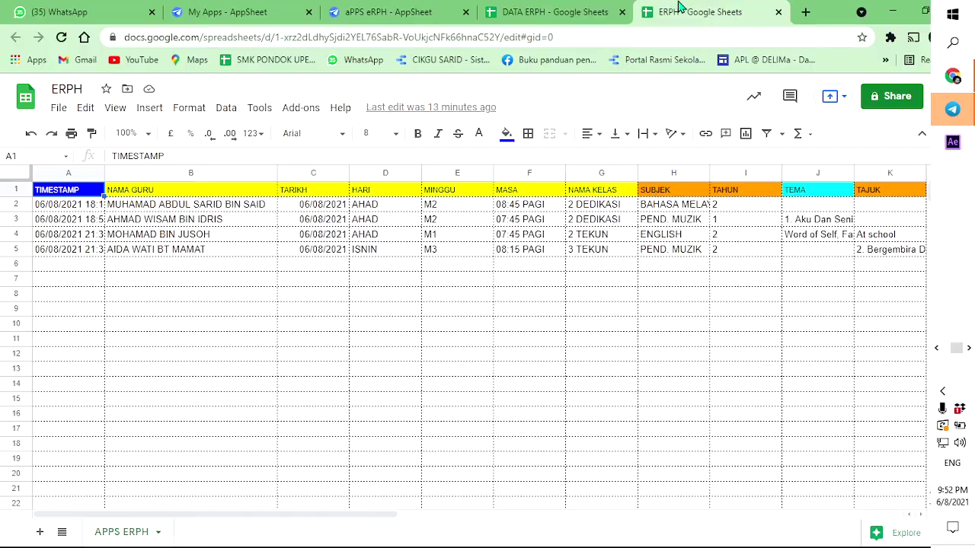
pyautogui.click(575, 9)
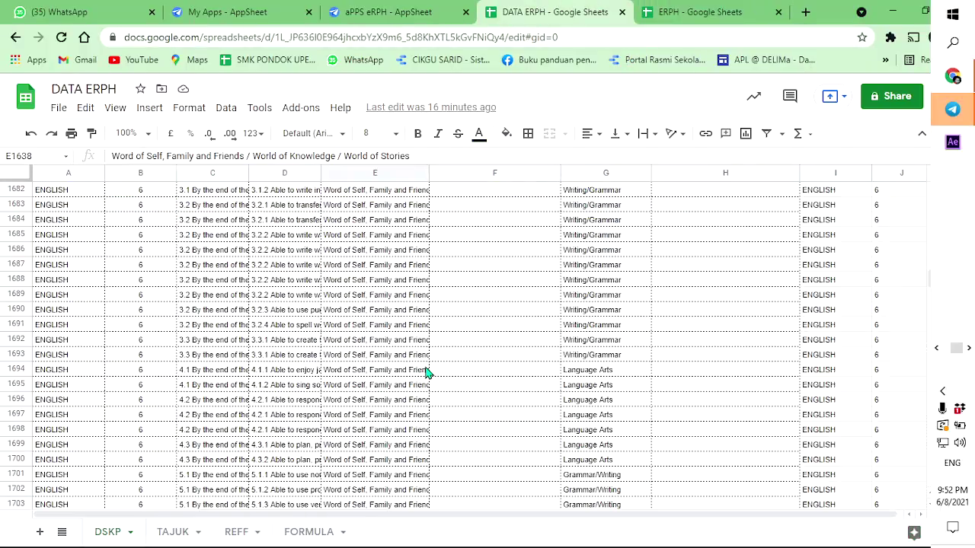
pyautogui.scroll(20, 402, 369)
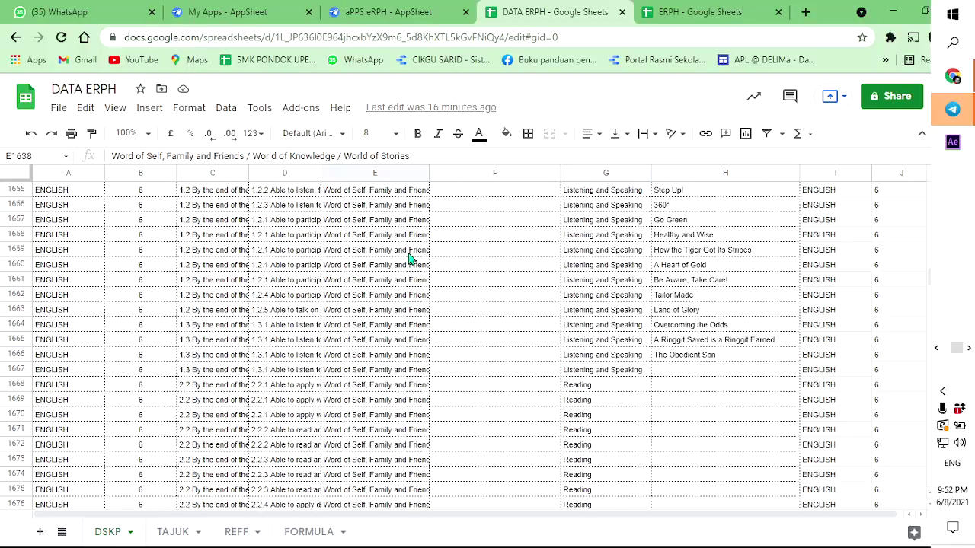
pyautogui.scroll(2, 343, 365)
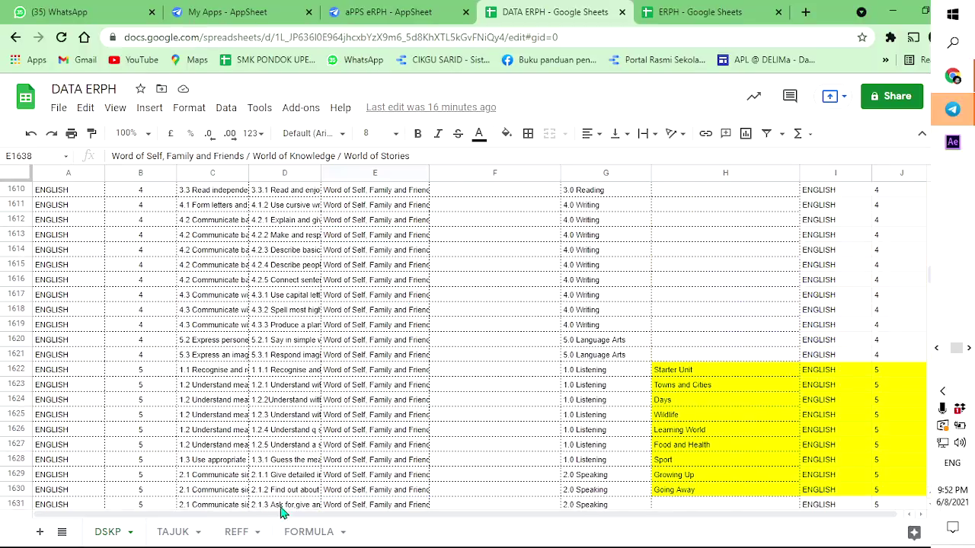
# In the TAJUK sheet, inspect the SUBJEK and TAHUN lookup formulas in row 2 and the title in cell C2.
pyautogui.click(174, 532)
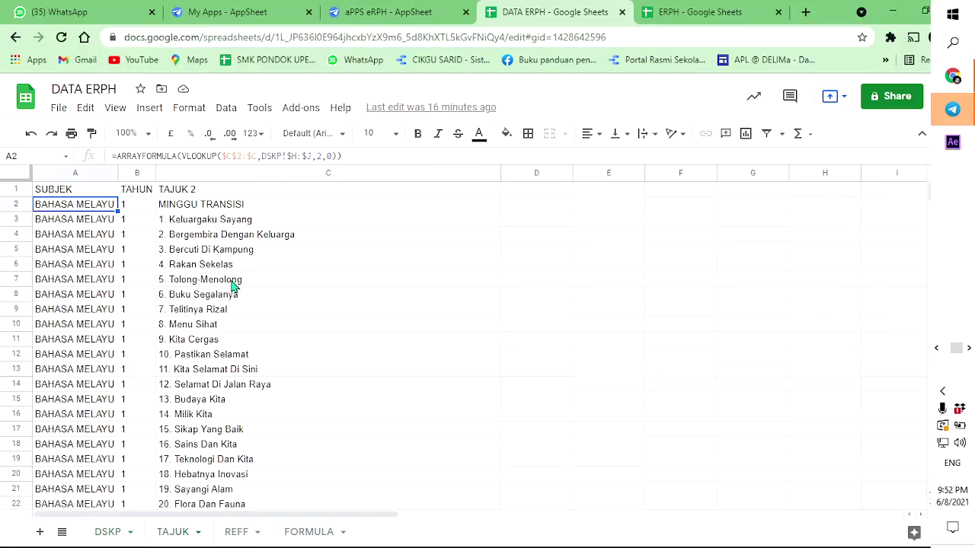
pyautogui.click(203, 208)
pyautogui.press('Left')
pyautogui.press('Left')
pyautogui.click(131, 207)
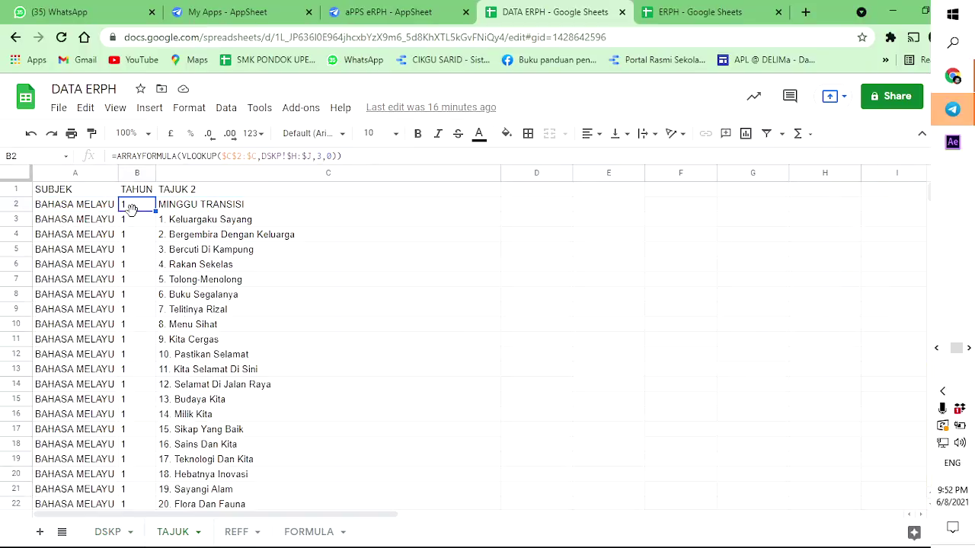
pyautogui.click(245, 207)
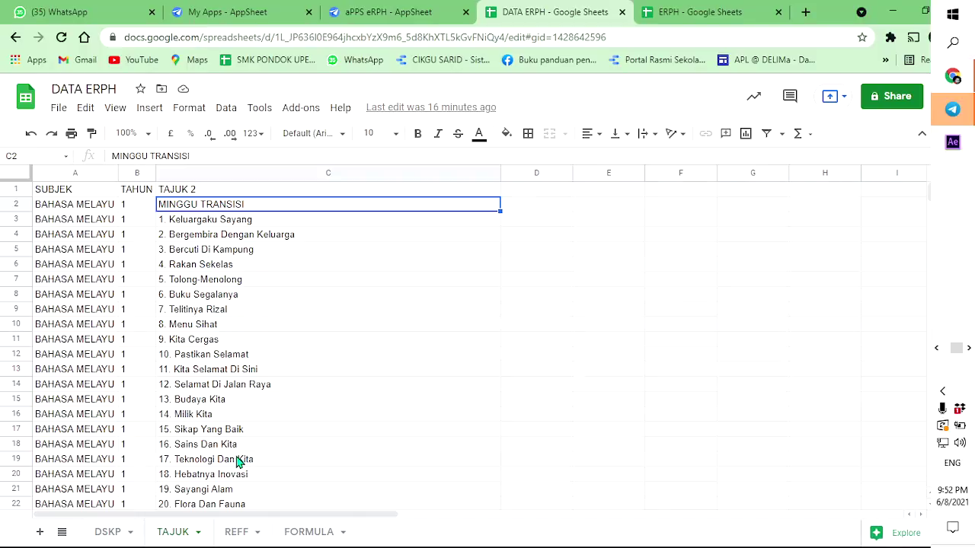
# Return to the DSKP sheet and examine the TAJUK 2, SUB and LEVEL columns from the first rows.
pyautogui.click(117, 535)
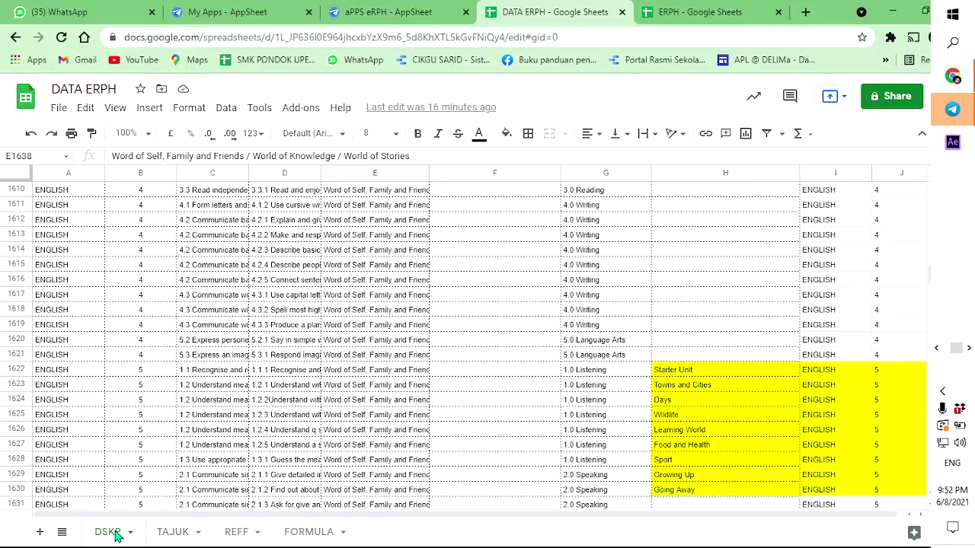
pyautogui.hscroll(1, 280, 516)
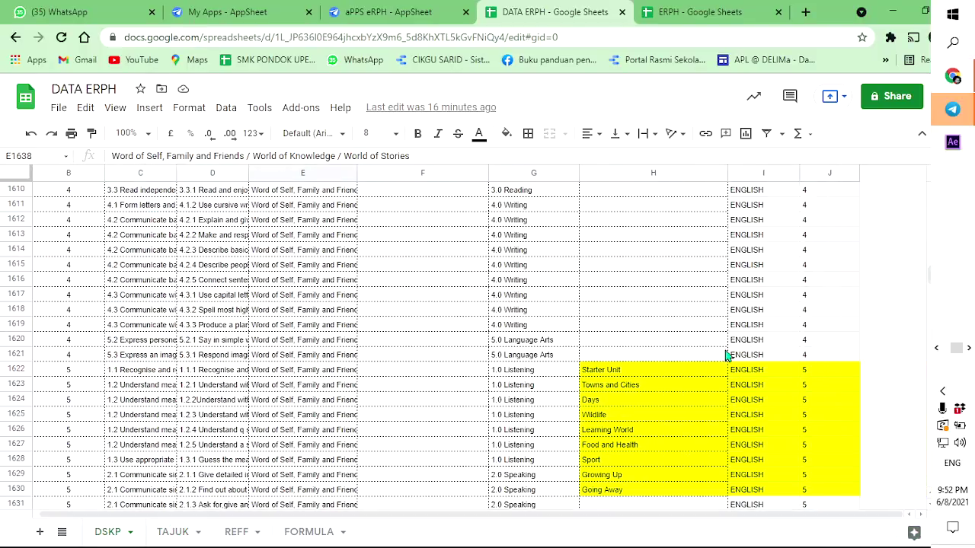
pyautogui.moveTo(927, 278); pyautogui.dragTo(929, 186)
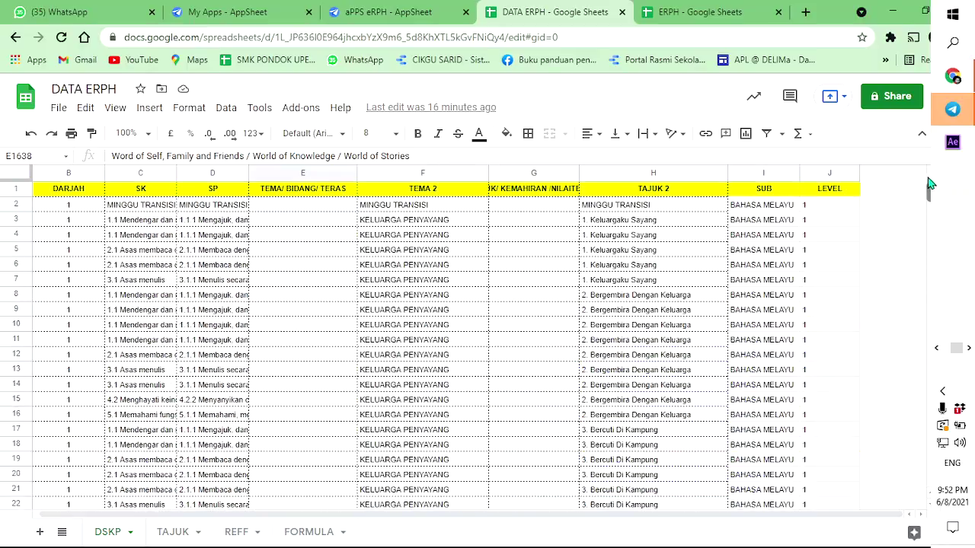
pyautogui.click(651, 225)
pyautogui.scroll(-10, 640, 308)
pyautogui.scroll(-2, 631, 324)
pyautogui.scroll(13, 623, 261)
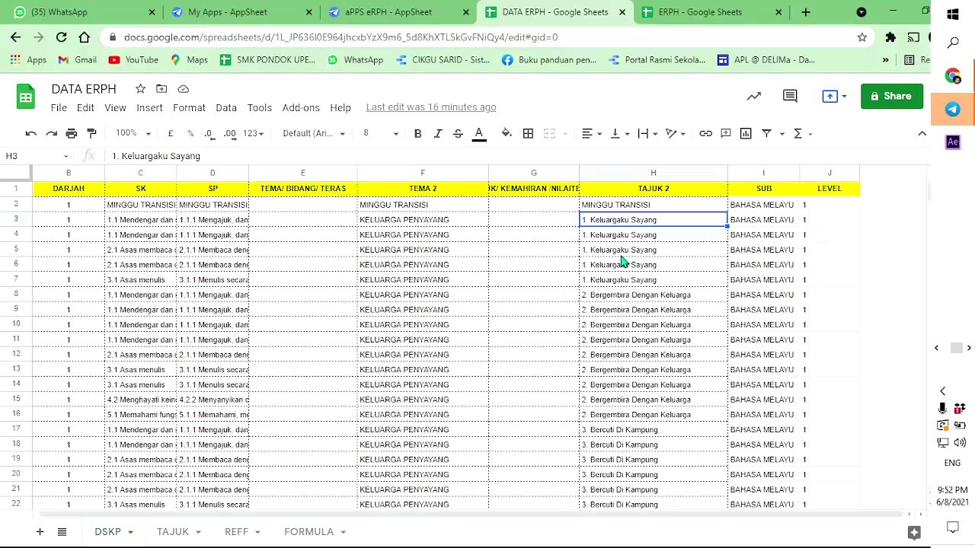
# Inspect cell H2 and the TAJUK 2 header in cell H1, highlighting the "2" in the header text.
pyautogui.click(646, 192)
pyautogui.click(605, 207)
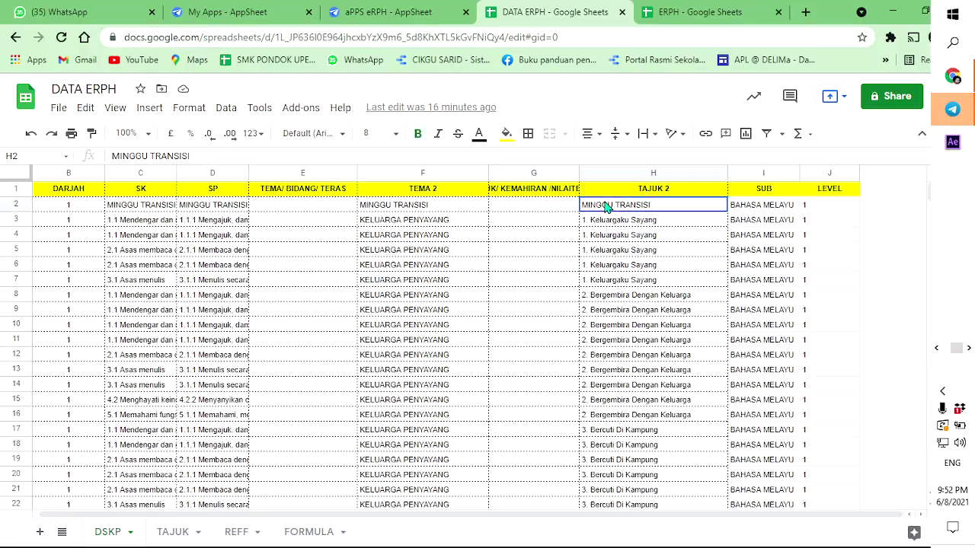
pyautogui.click(673, 197)
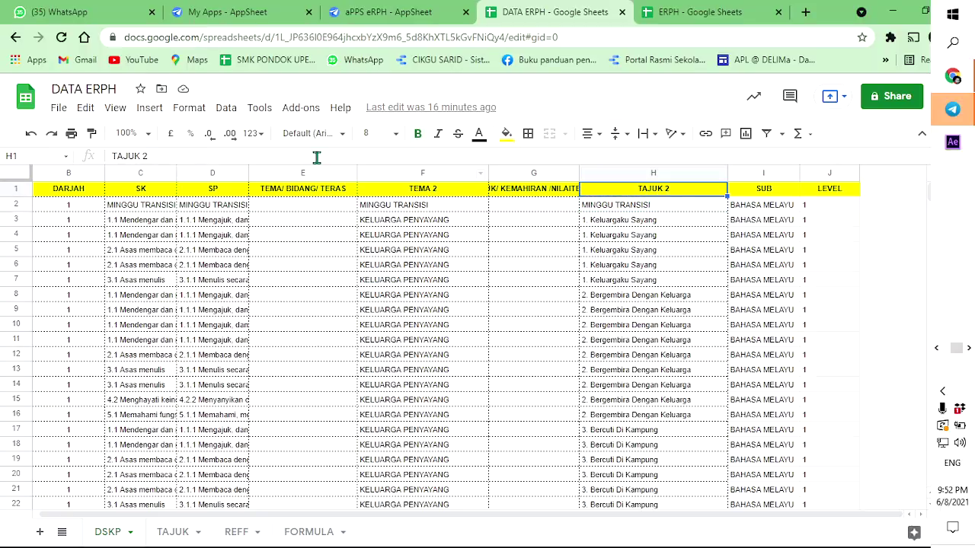
pyautogui.doubleClick(144, 156)
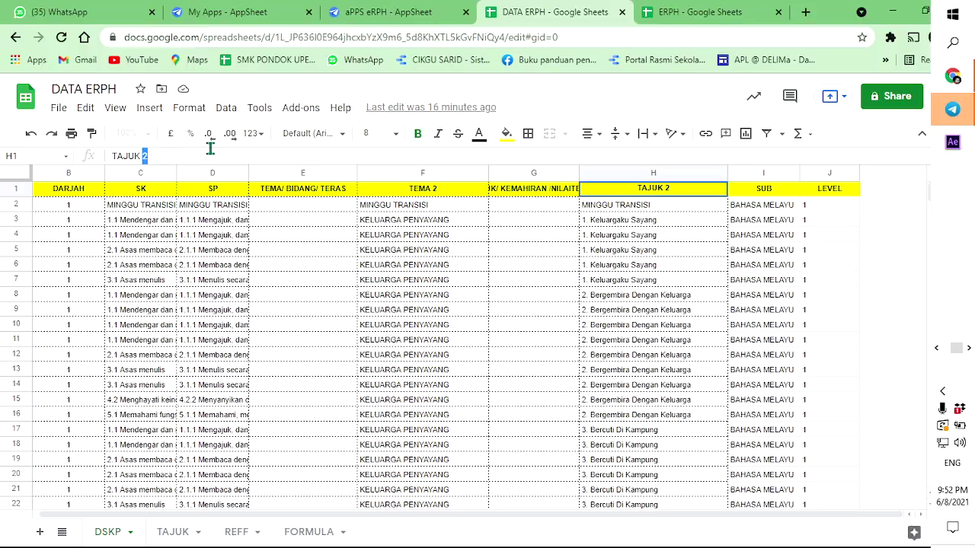
# Rename the header in cell H1 of the DSKP sheet to TAJUK, and check the SUBJEK and DARJAH columns.
pyautogui.press('BackSpace')
pyautogui.click(290, 231)
pyautogui.click(670, 193)
pyautogui.click(648, 223)
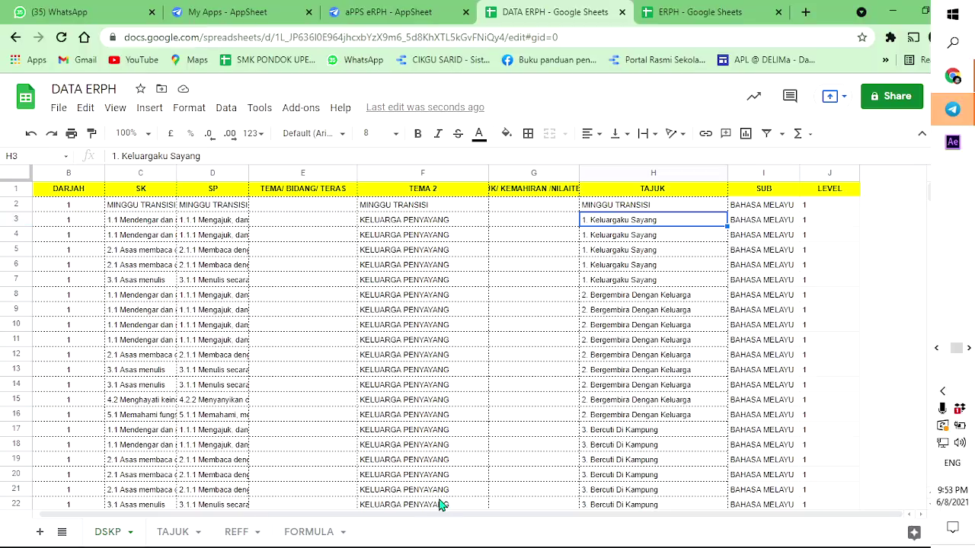
pyautogui.moveTo(424, 520); pyautogui.dragTo(403, 520)
pyautogui.click(81, 220)
pyautogui.click(140, 221)
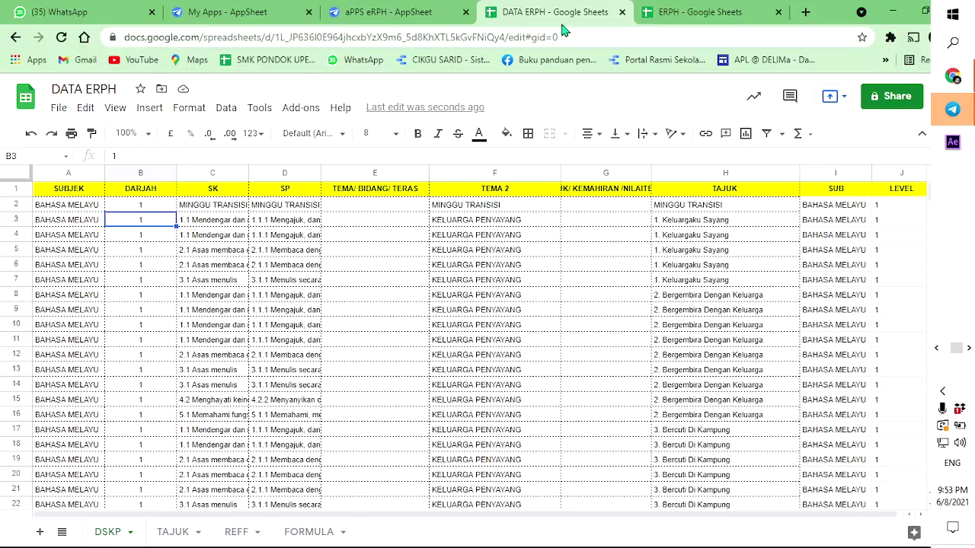
# Switch to the aPPS eRPH editor in AppSheet and open the column list of the APPS ERPH table.
pyautogui.click(453, 13)
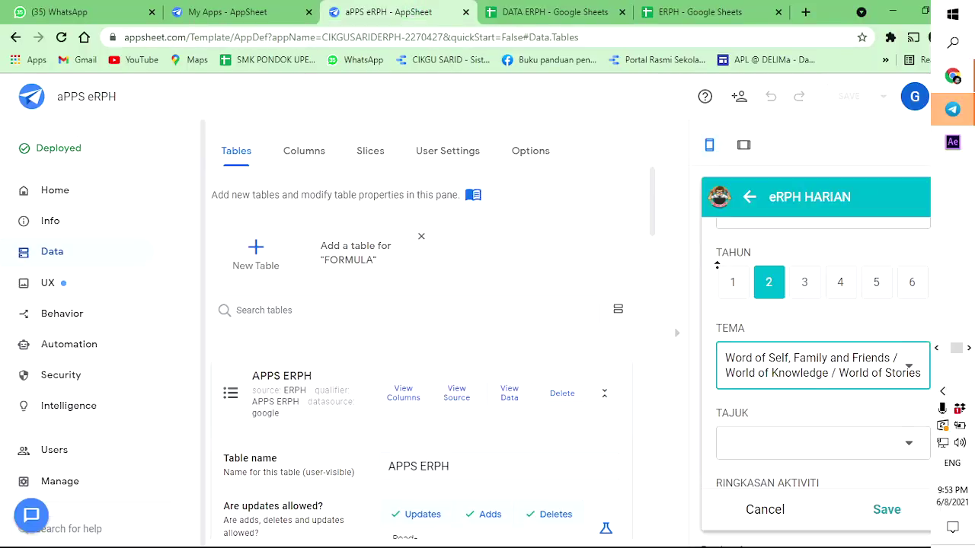
pyautogui.scroll(-1, 702, 253)
pyautogui.click(403, 398)
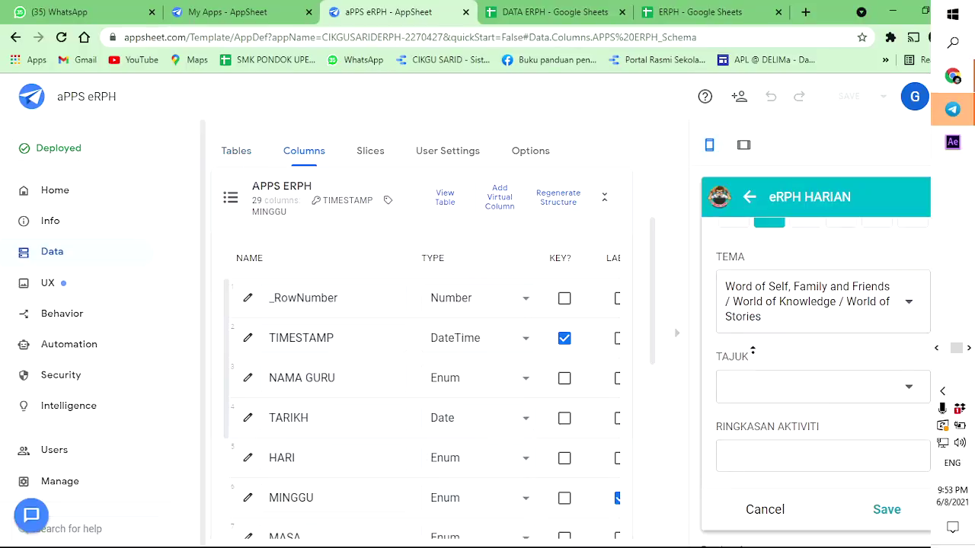
# In the eRPH HARIAN form preview, try TAHUN 3 and TAHUN 1 with the ENGLISH subject to compare the TEMA choice.
pyautogui.scroll(3, 793, 348)
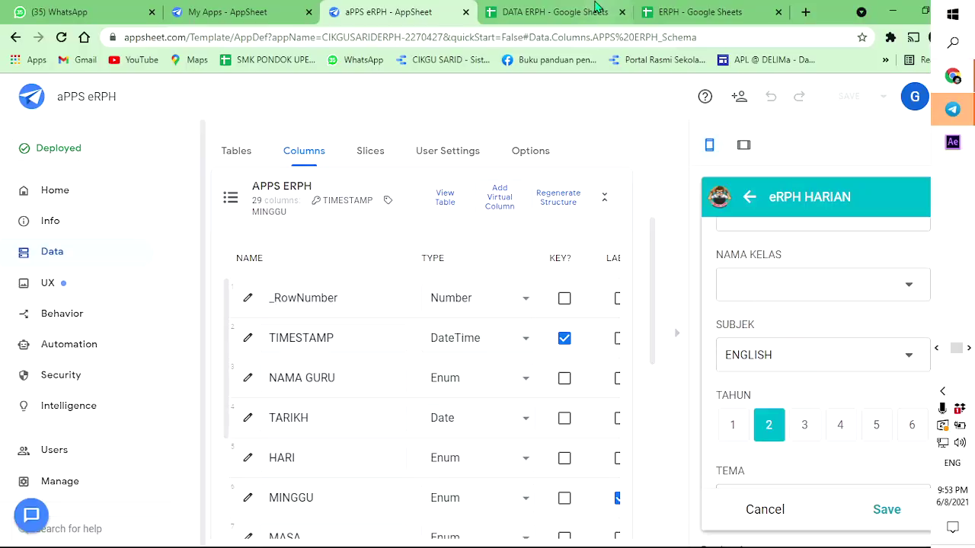
pyautogui.scroll(-2, 786, 406)
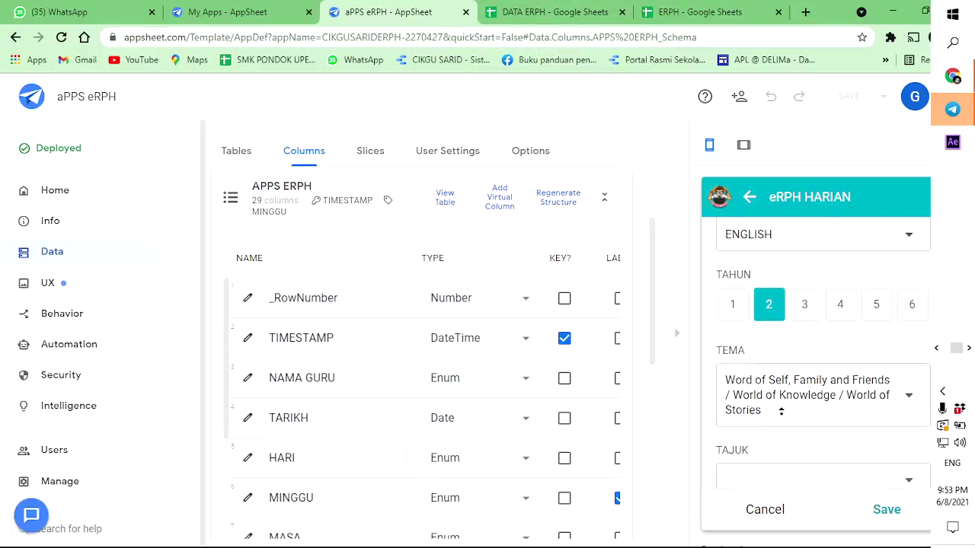
pyautogui.click(800, 293)
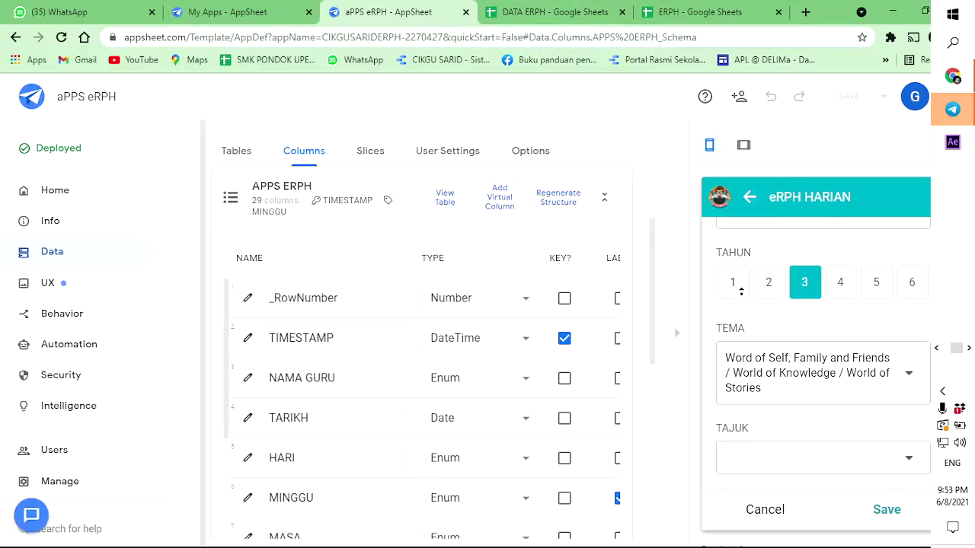
pyautogui.click(739, 287)
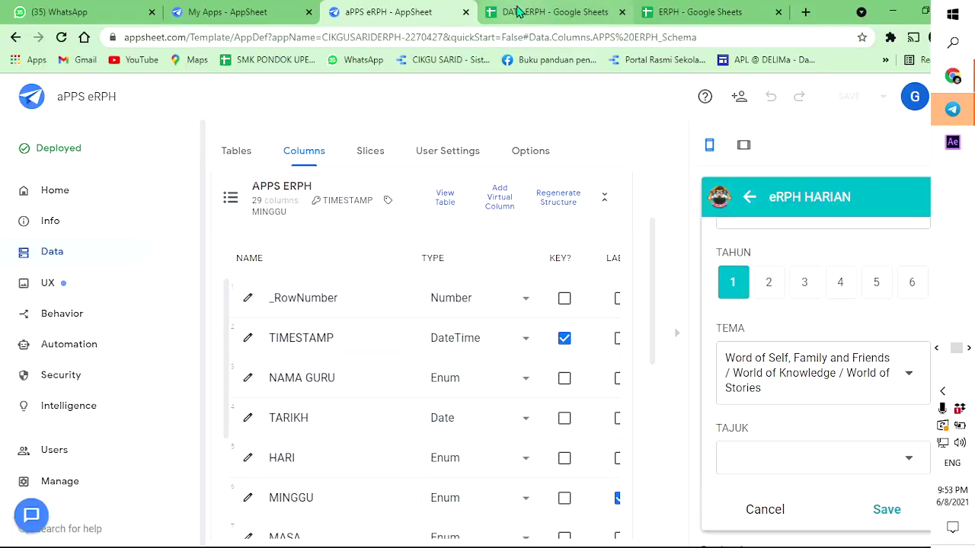
# Open the TAJUK column's settings in the APPS ERPH table and change its type to Enum.
pyautogui.scroll(-4, 264, 427)
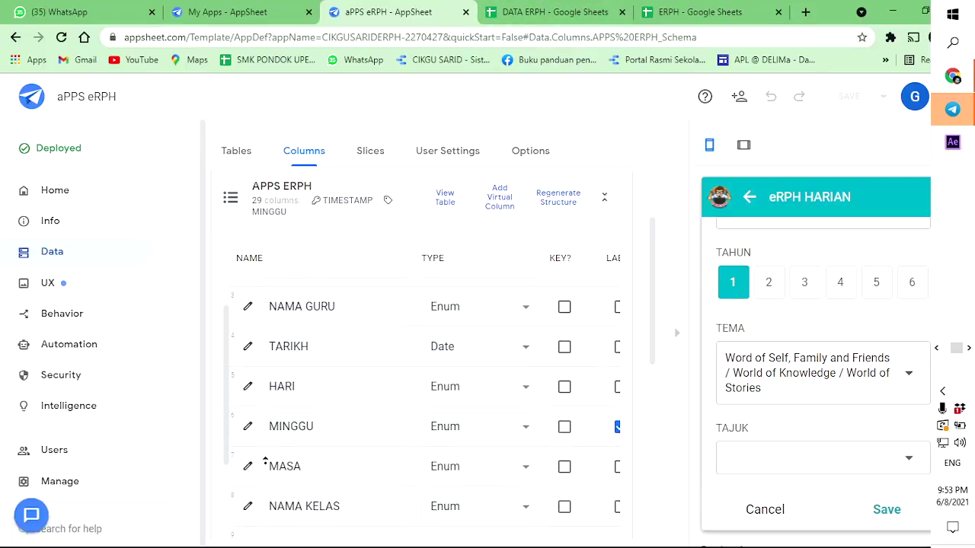
pyautogui.scroll(-4, 262, 472)
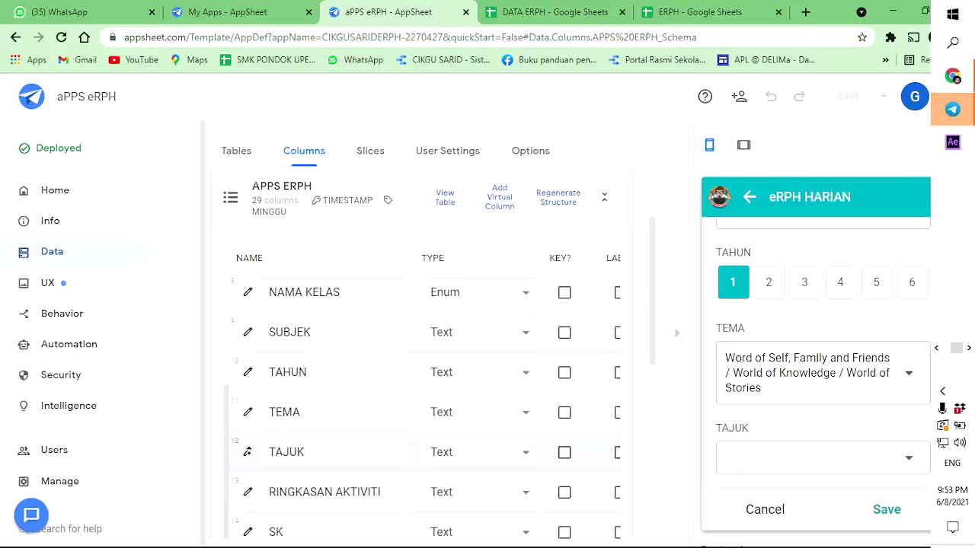
pyautogui.click(248, 452)
pyautogui.click(462, 327)
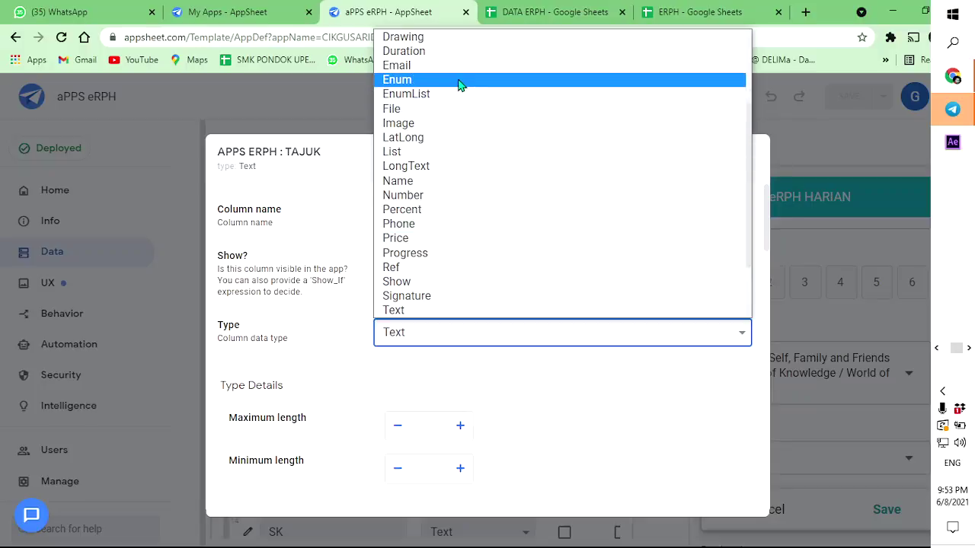
pyautogui.click(459, 81)
pyautogui.scroll(-5, 458, 366)
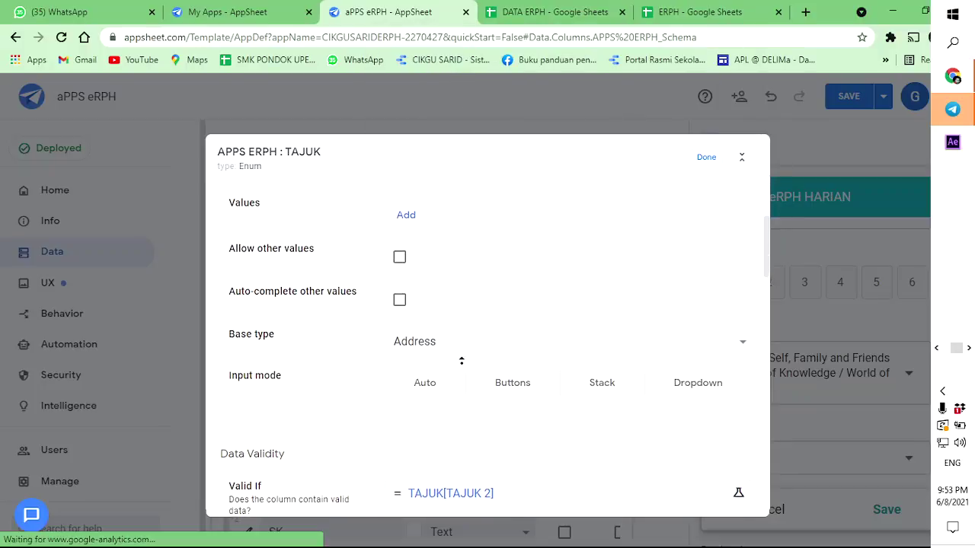
pyautogui.click(446, 351)
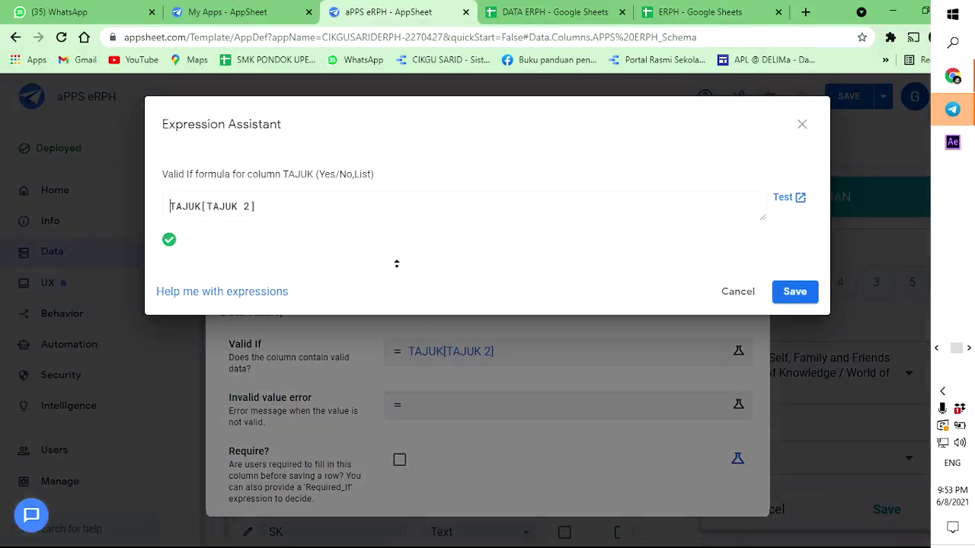
pyautogui.moveTo(302, 205); pyautogui.dragTo(147, 205)
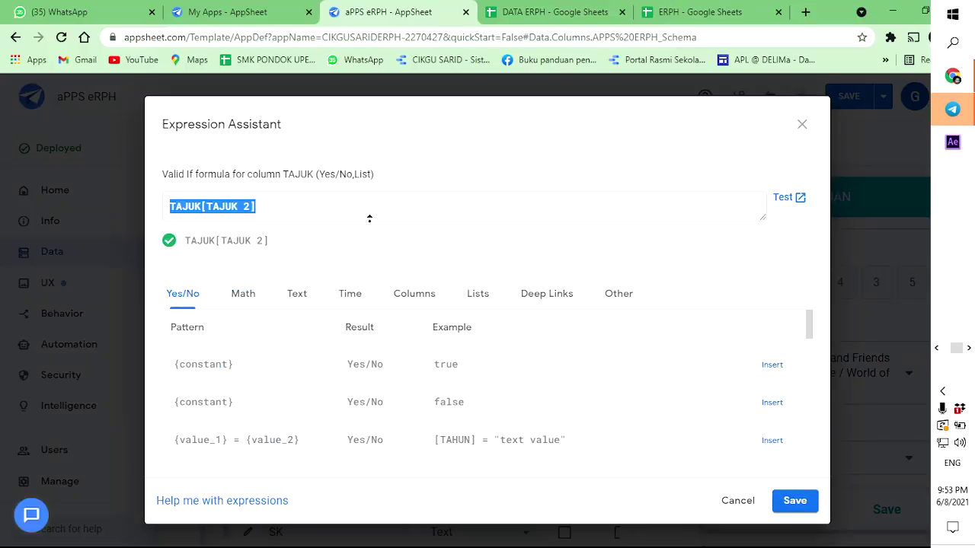
pyautogui.write('SELECT')
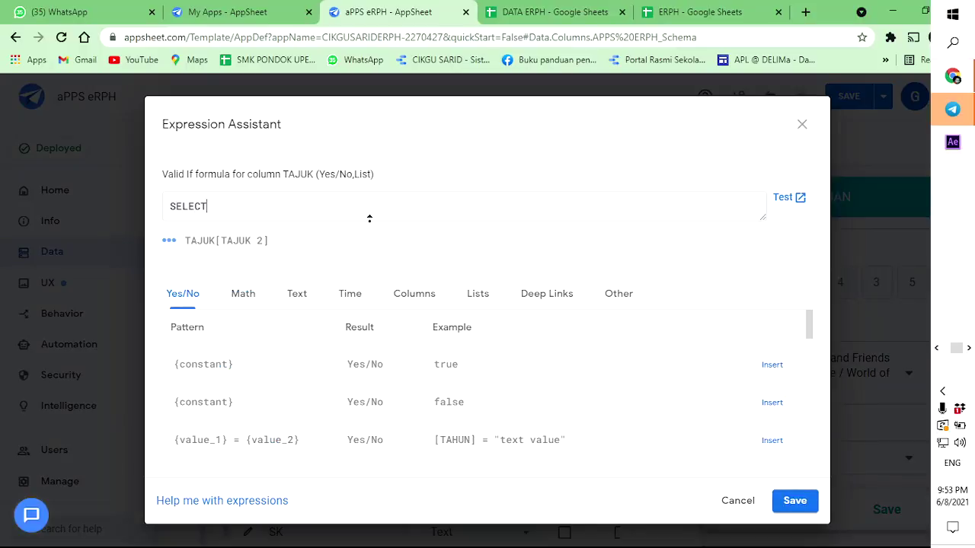
pyautogui.write('(TAHUN')
pyautogui.press('BackSpace')
pyautogui.press('BackSpace')
pyautogui.press('BackSpace')
pyautogui.write('TAJUK[')
pyautogui.press('BackSpace')
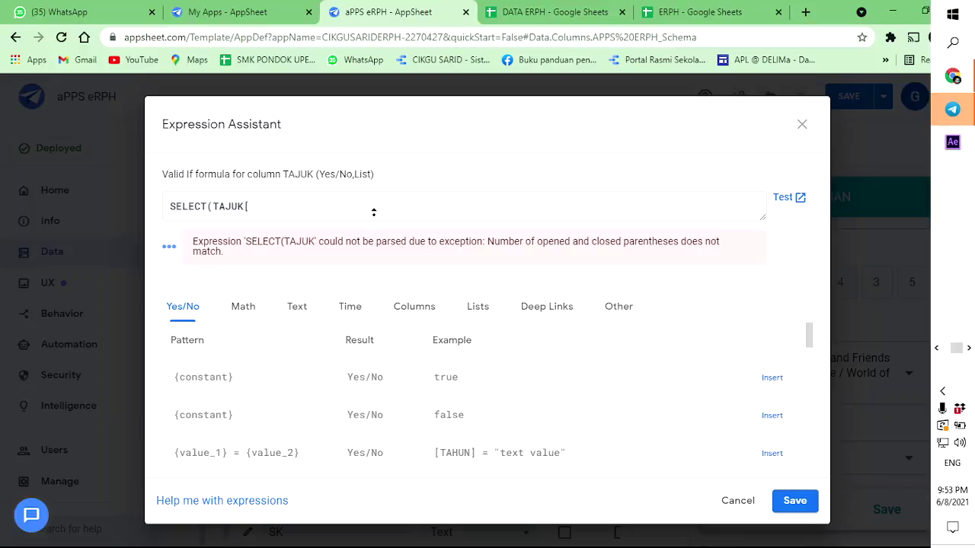
pyautogui.write('DSKP')
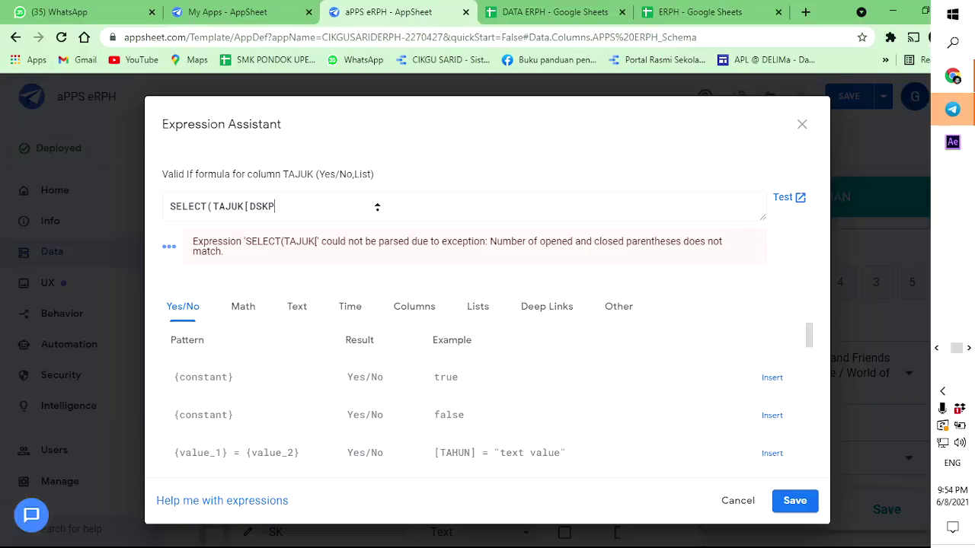
pyautogui.press('BackSpace')
pyautogui.press('BackSpace')
pyautogui.press('BackSpace')
pyautogui.press('BackSpace')
pyautogui.press('BackSpace')
pyautogui.press('BackSpace')
pyautogui.press('BackSpace')
pyautogui.press('BackSpace')
pyautogui.press('BackSpace')
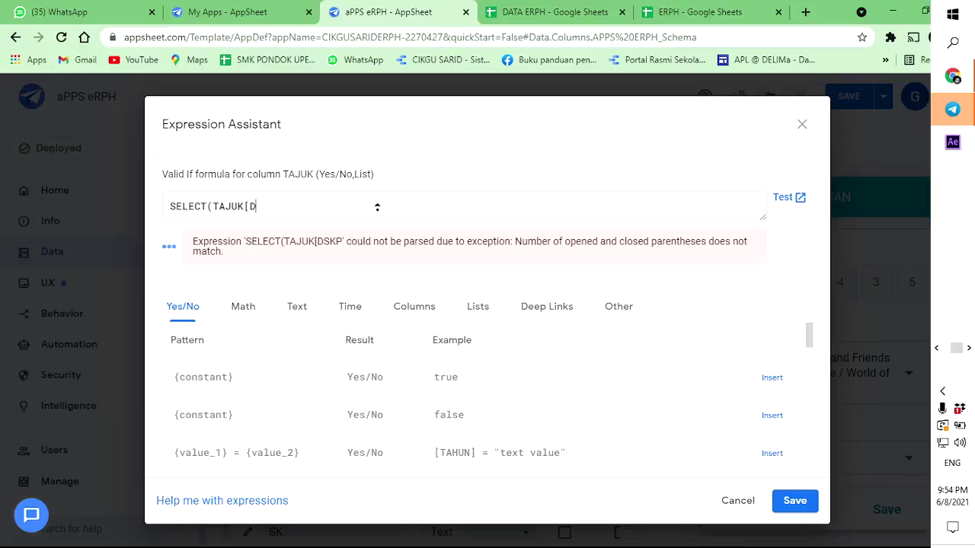
pyautogui.write('DSKP[TAJUK')
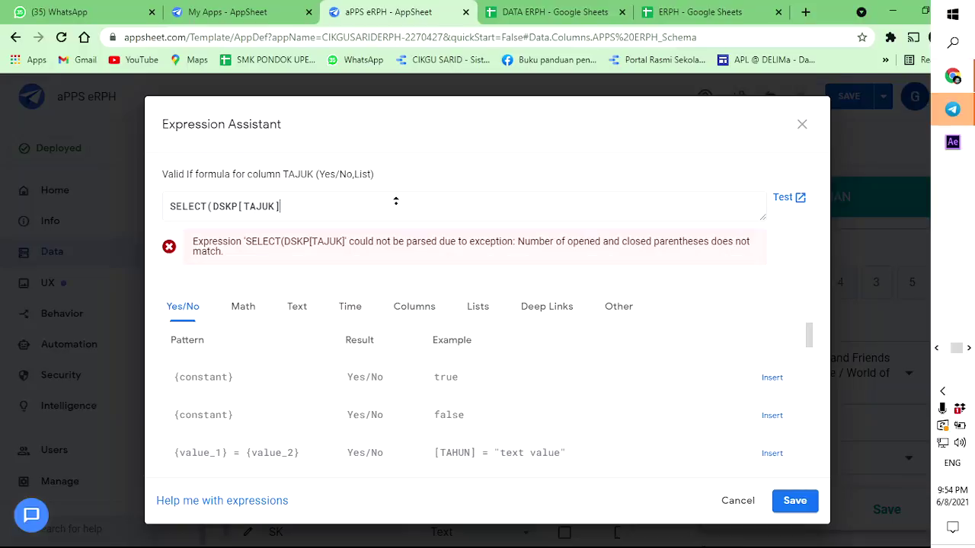
pyautogui.click(737, 501)
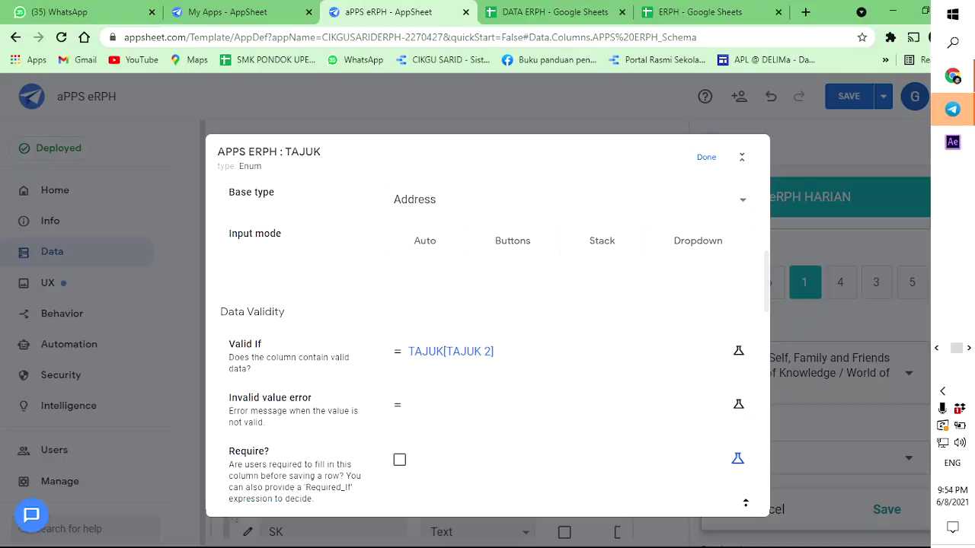
# Accept the TAJUK column settings and regenerate the column structure of the DSKP table.
pyautogui.click(706, 157)
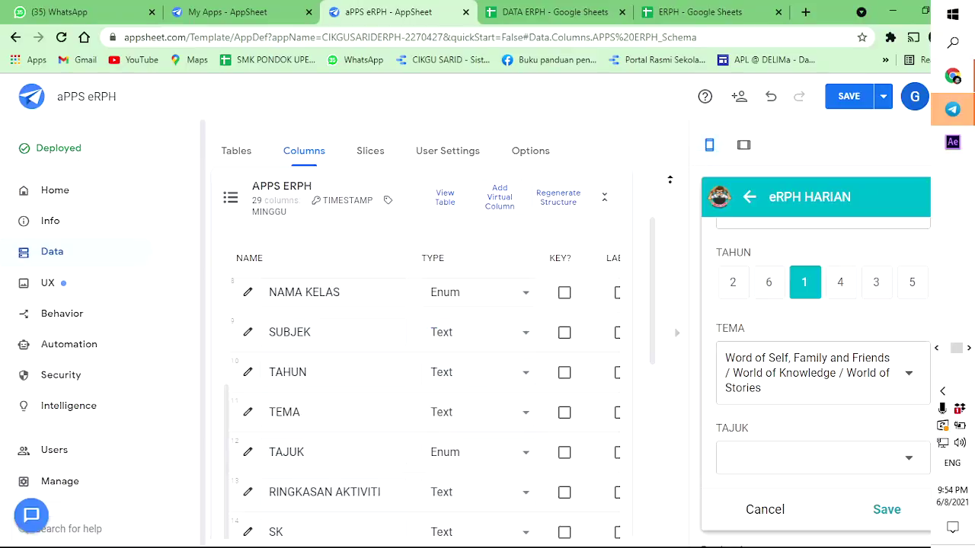
pyautogui.scroll(-12, 395, 352)
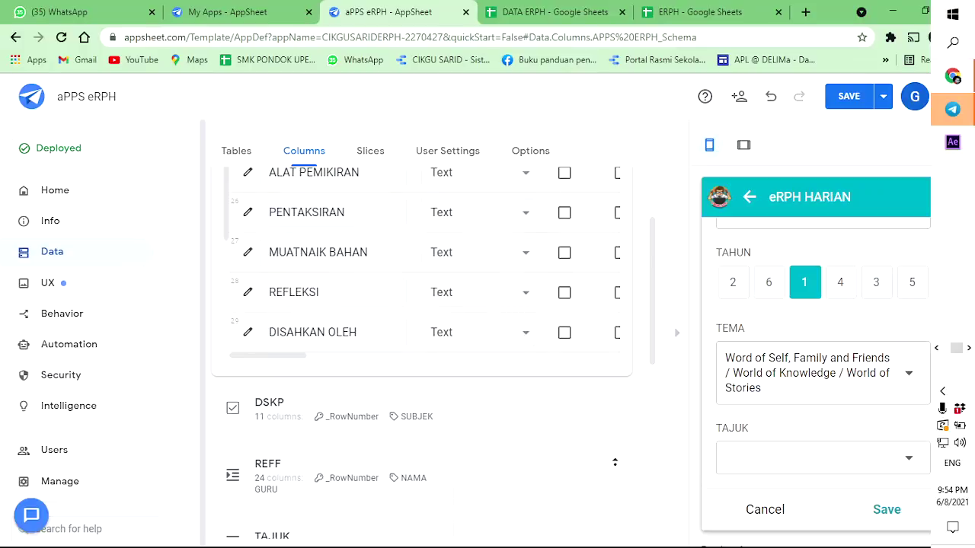
pyautogui.click(272, 343)
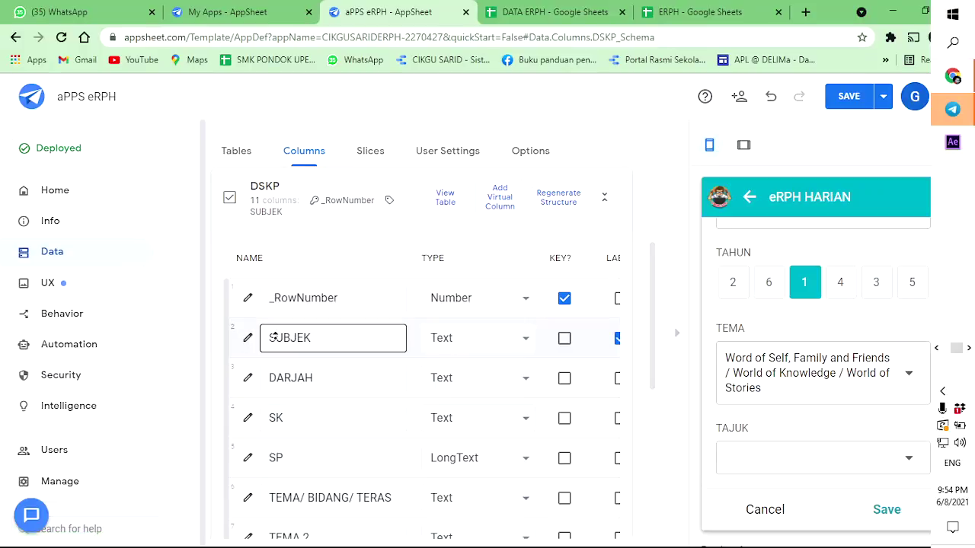
pyautogui.click(559, 197)
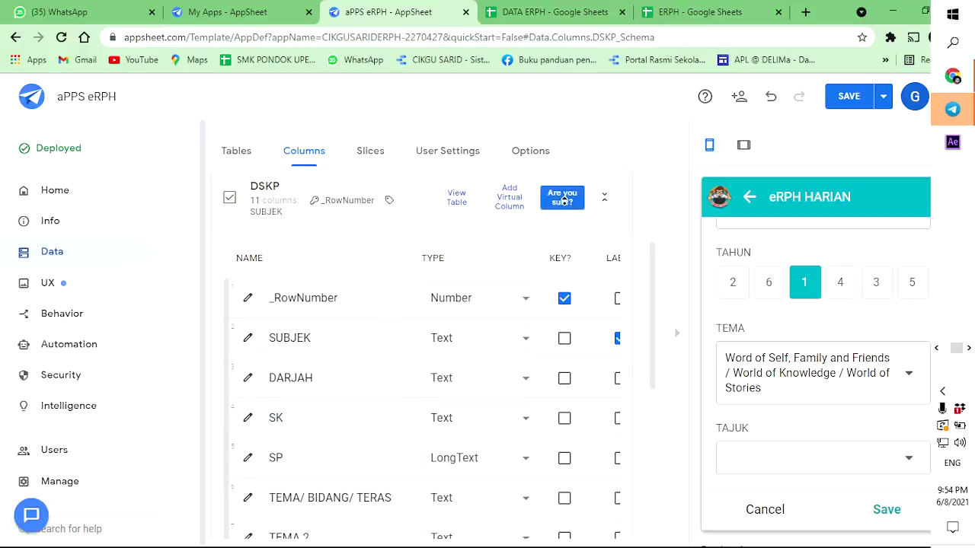
pyautogui.click(562, 200)
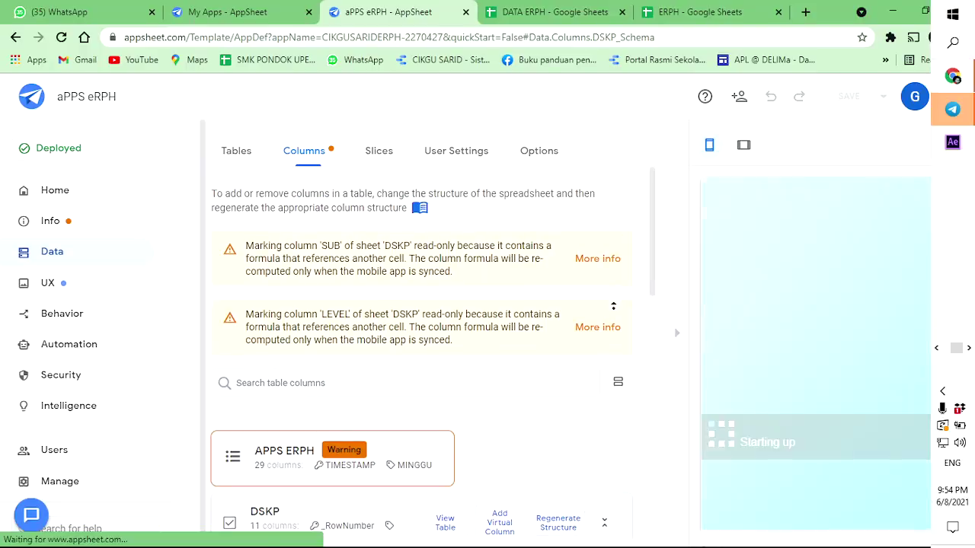
# Regenerate the DSKP table's structure a second time and review its columns down to TAJUK, SUB and LEVEL.
pyautogui.scroll(-1, 350, 392)
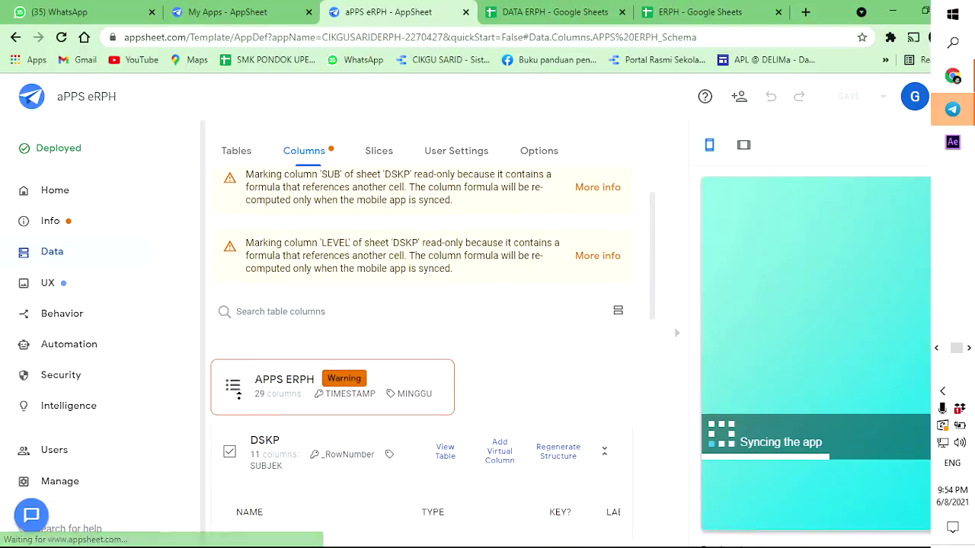
pyautogui.scroll(-3, 233, 385)
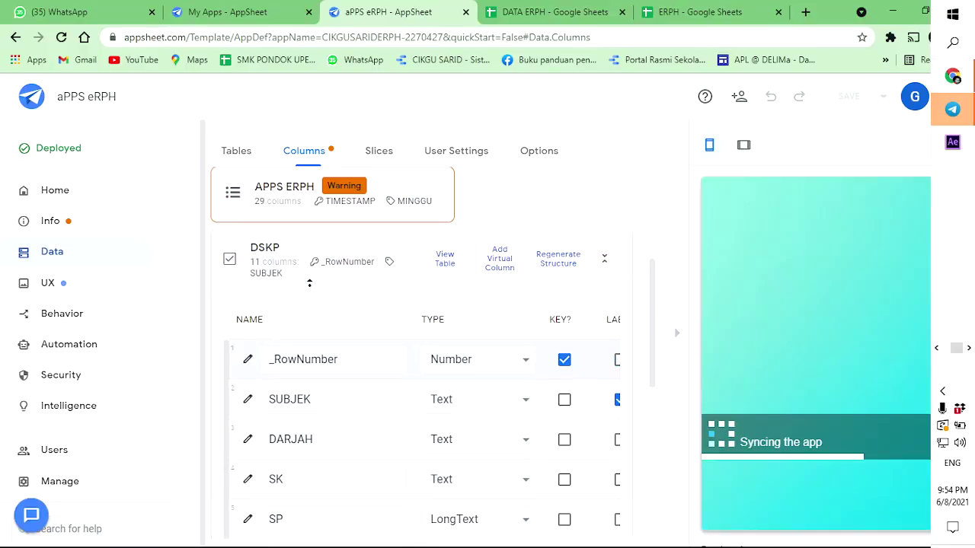
pyautogui.click(552, 261)
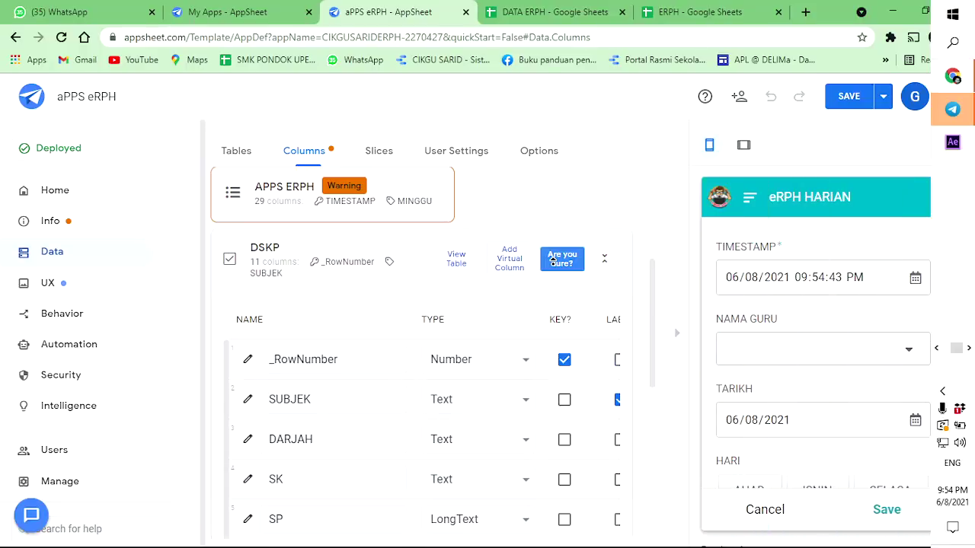
pyautogui.click(561, 259)
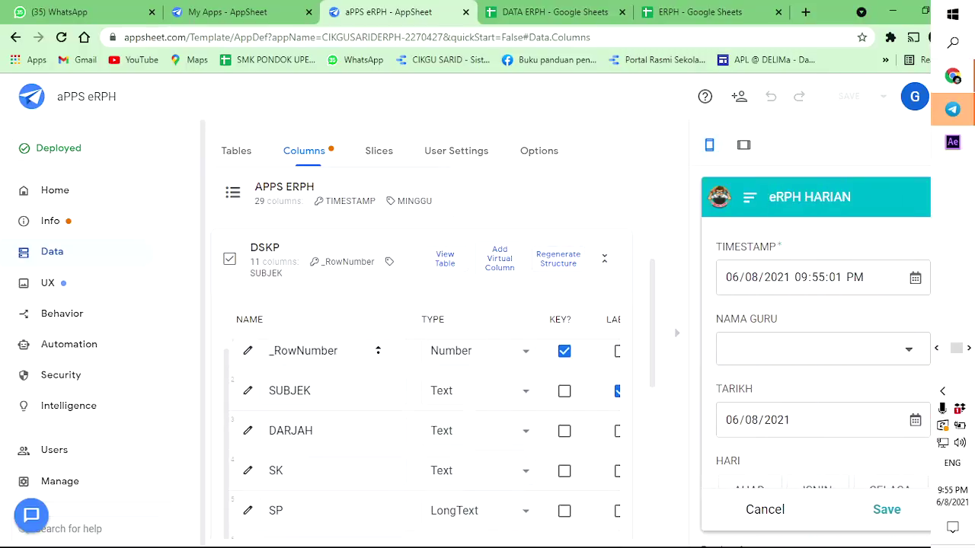
pyautogui.scroll(-2, 435, 367)
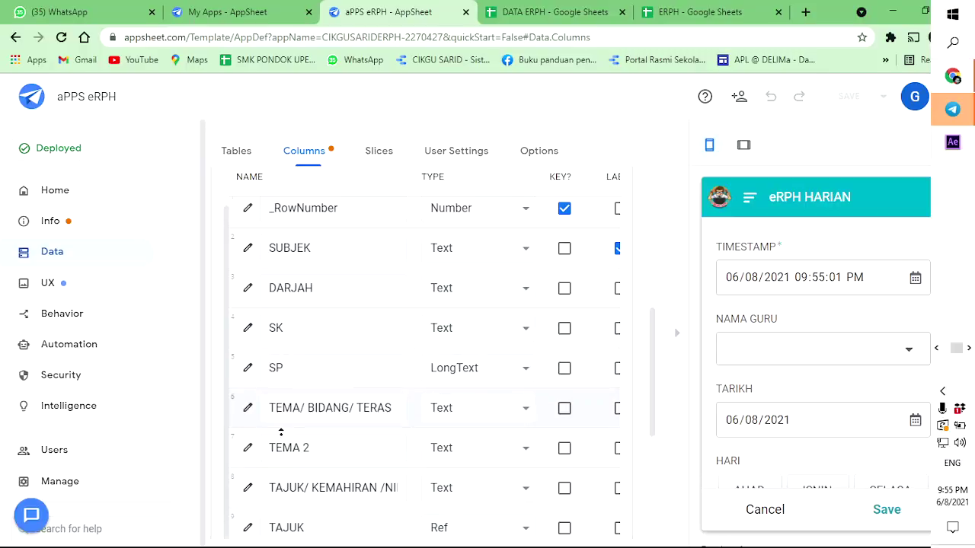
pyautogui.scroll(-2, 279, 419)
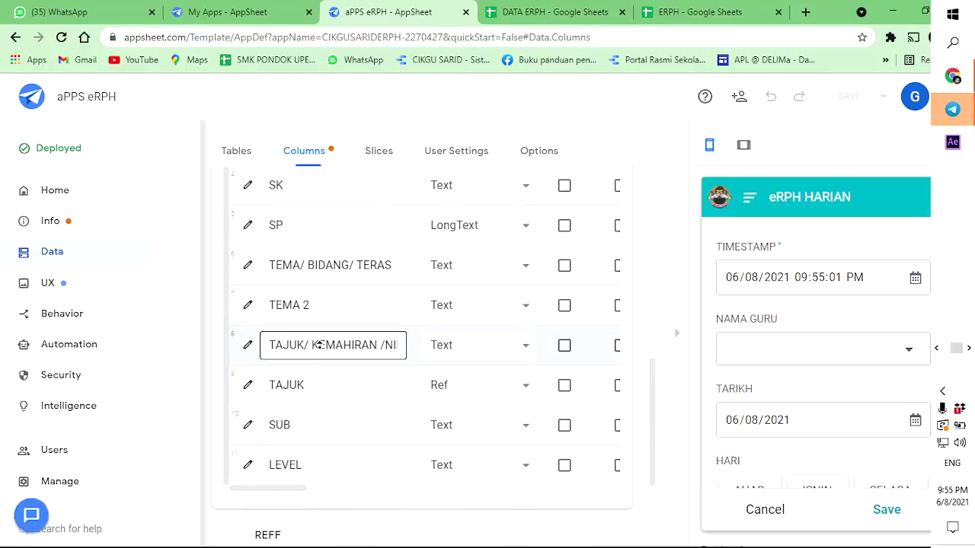
pyautogui.scroll(1, 421, 353)
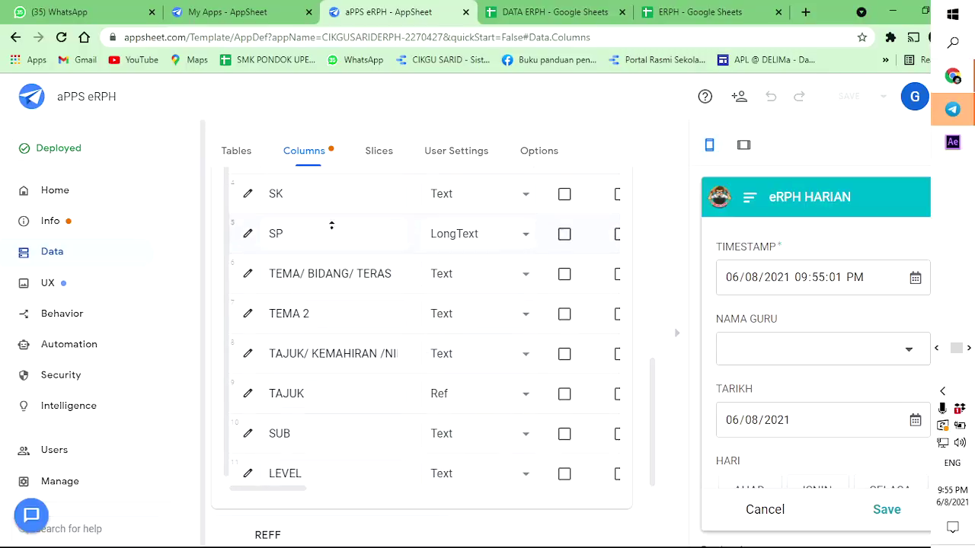
pyautogui.scroll(1, 396, 285)
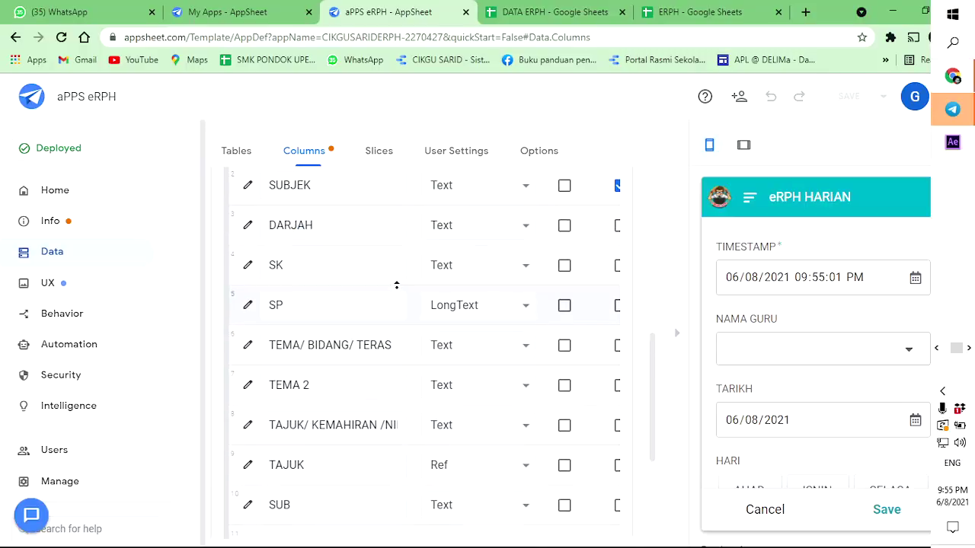
# Review the TAJUK column's settings in the APPS ERPH table, including its Valid If expression, and close them.
pyautogui.scroll(1, 396, 285)
pyautogui.scroll(5, 396, 285)
pyautogui.scroll(-2, 284, 300)
pyautogui.click(280, 304)
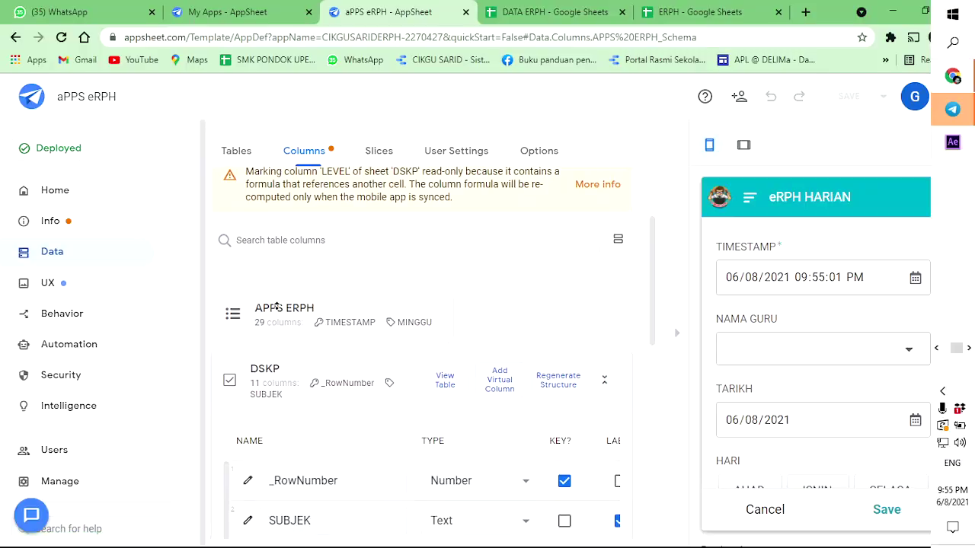
pyautogui.scroll(-3, 332, 385)
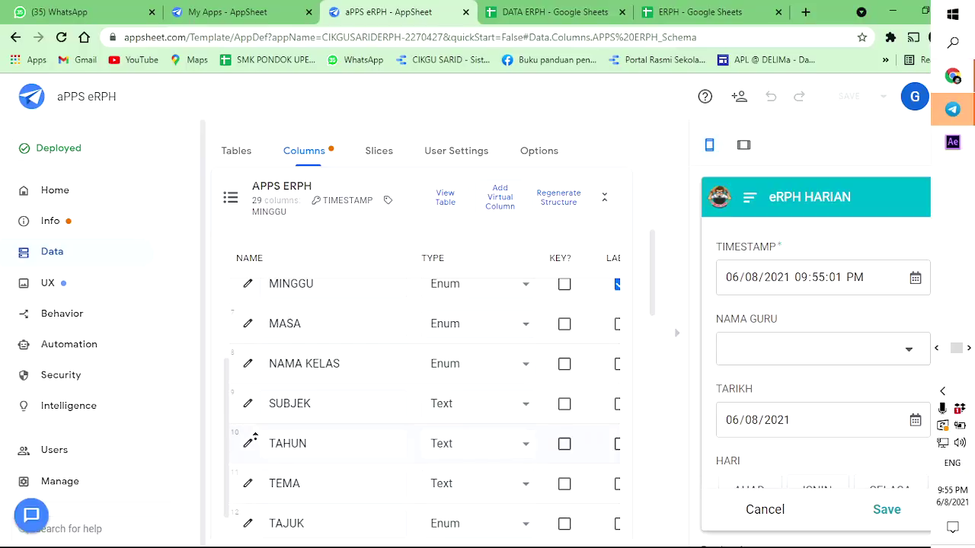
pyautogui.scroll(-1, 250, 442)
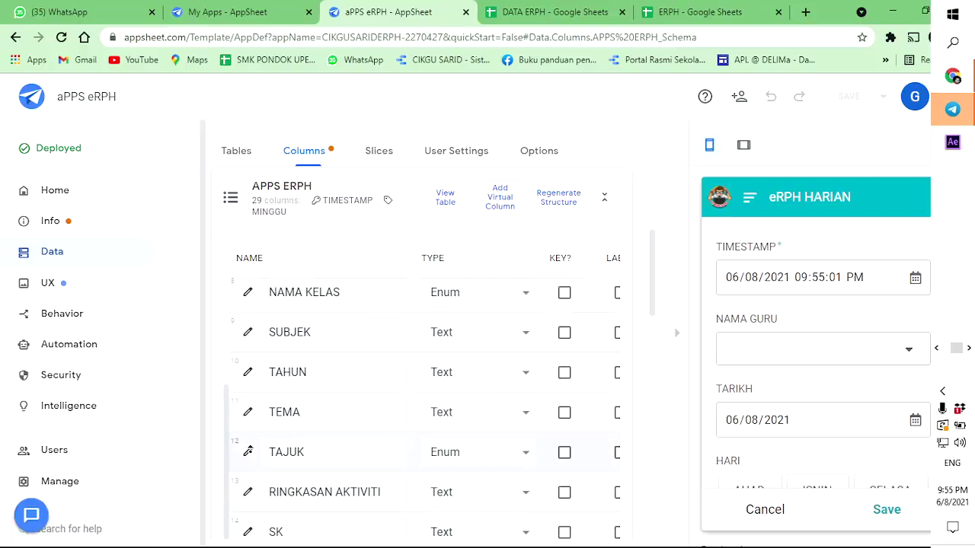
pyautogui.click(248, 452)
pyautogui.scroll(-3, 457, 350)
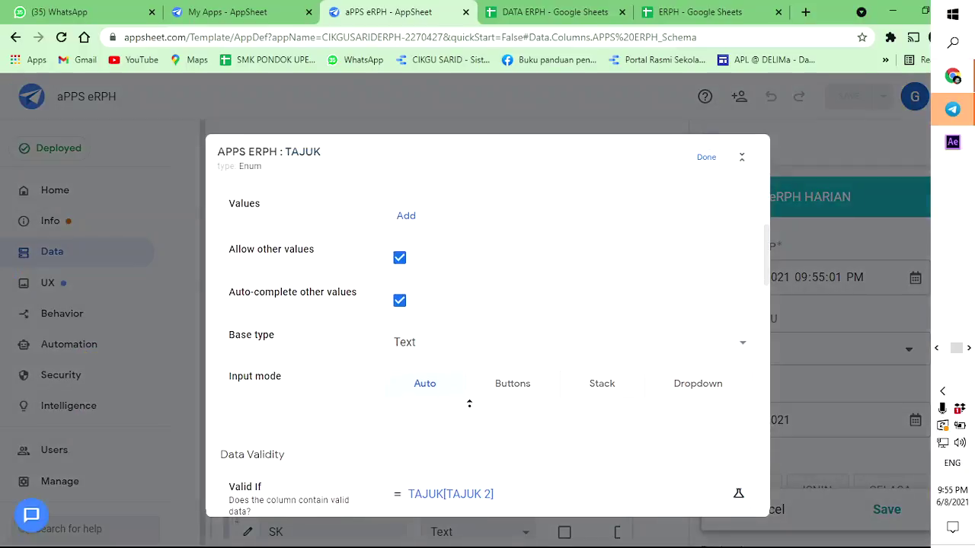
pyautogui.scroll(-3, 458, 396)
pyautogui.scroll(1, 663, 206)
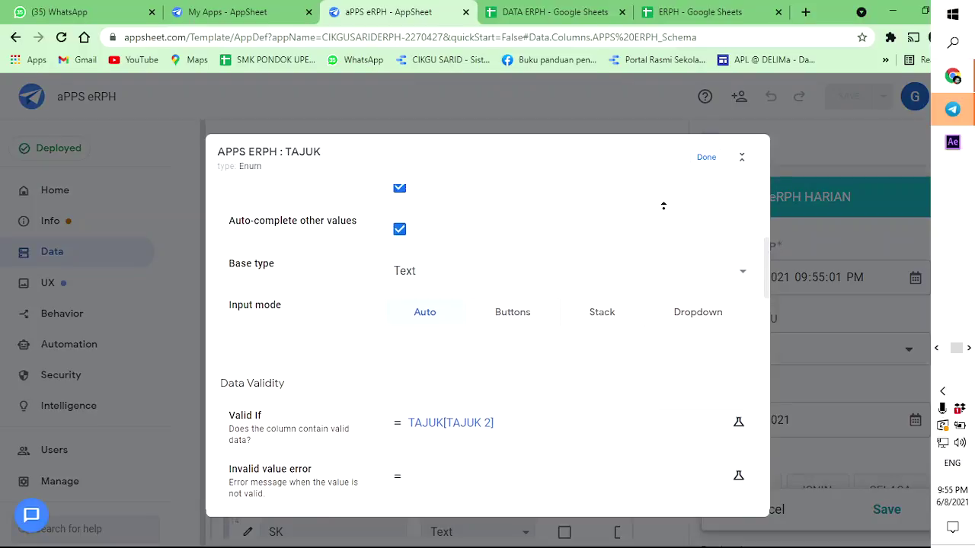
pyautogui.click(706, 157)
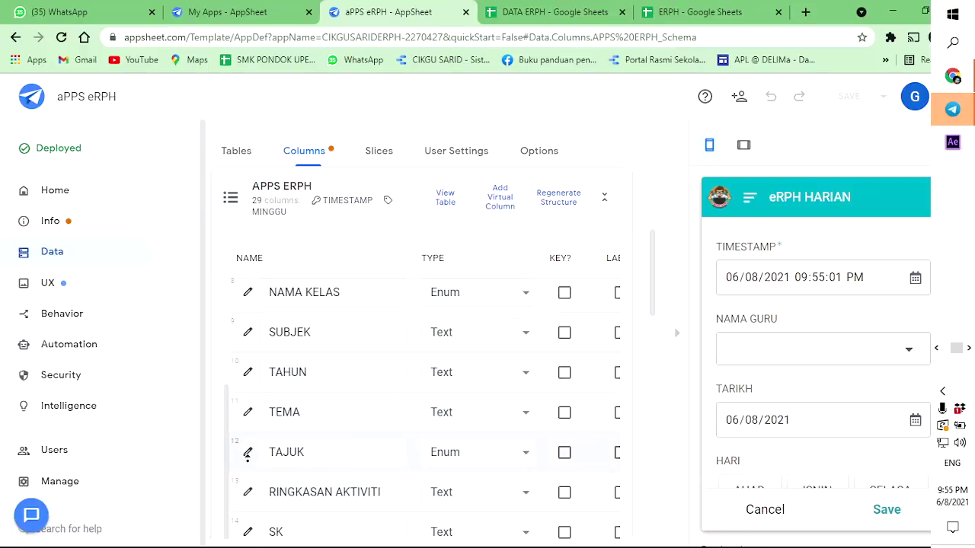
# Open the Valid If formula of the APPS ERPH table's TAJUK column and insert SELECT( at its beginning.
pyautogui.click(247, 454)
pyautogui.scroll(-4, 465, 380)
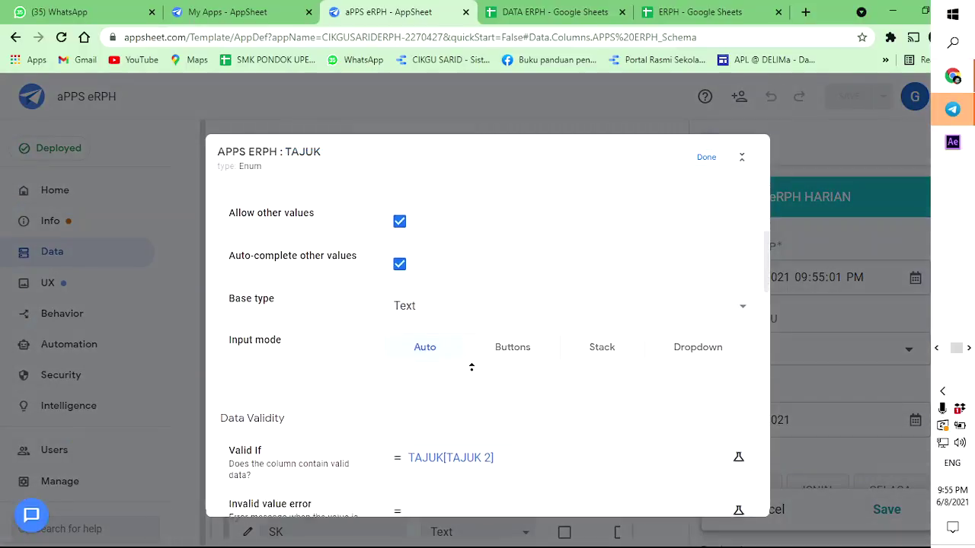
pyautogui.click(466, 422)
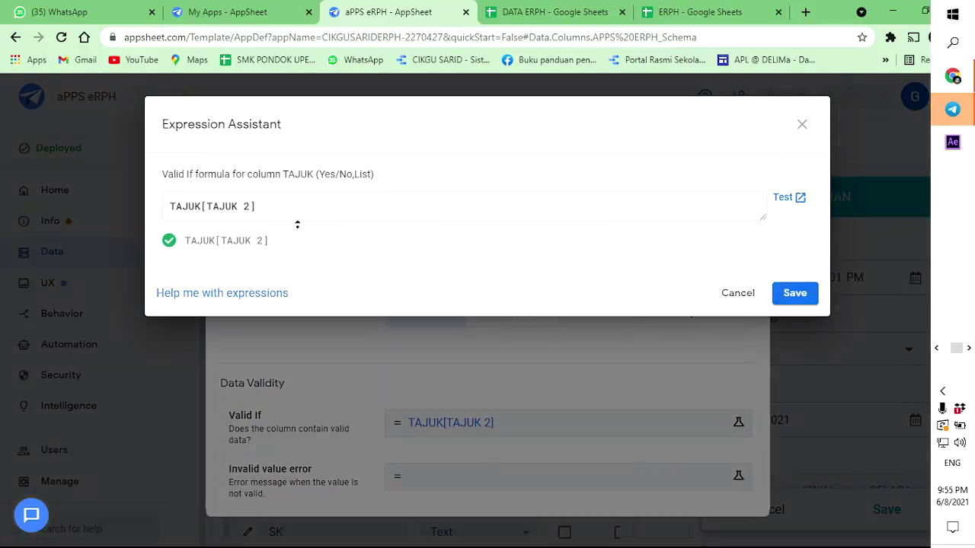
pyautogui.press('Home')
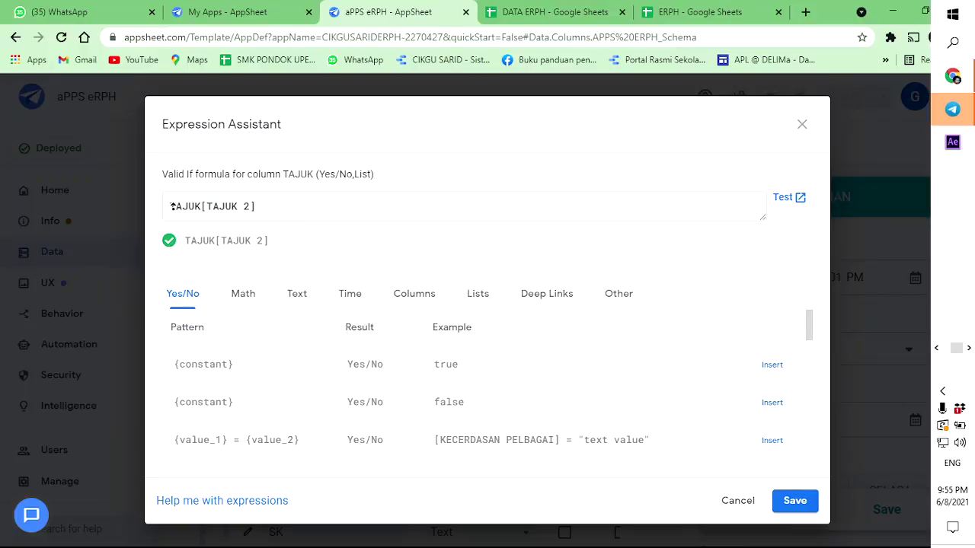
pyautogui.write('SELECT')
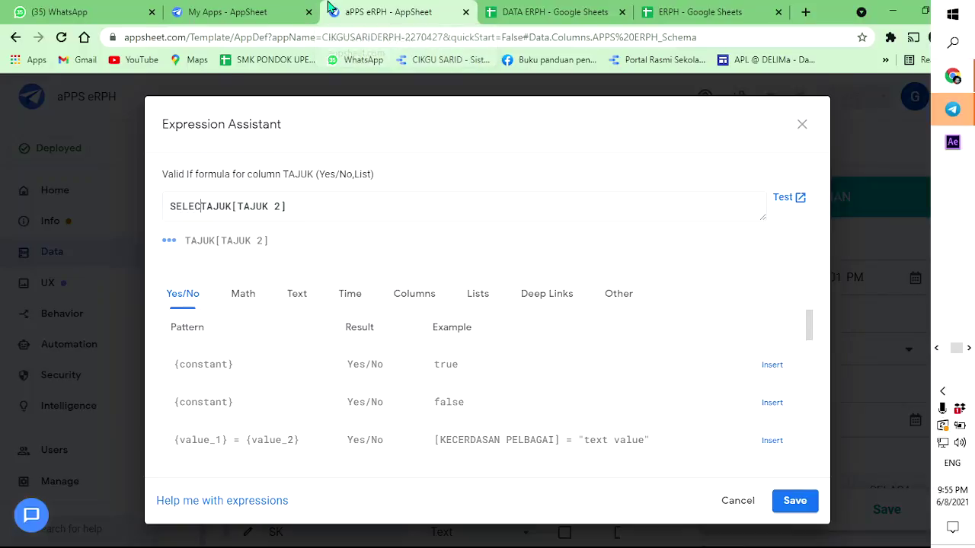
pyautogui.write('(')
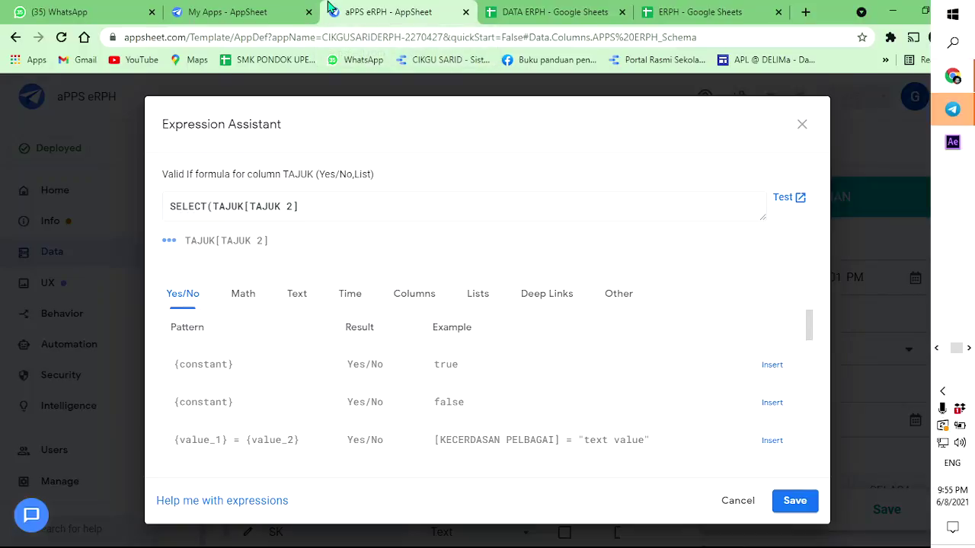
# Replace the formula's TAJUK[TAJUK 2] reference with DSKP[TAJUK] and append ,AND[ after it.
pyautogui.press('Delete')
pyautogui.press('Delete')
pyautogui.press('Delete')
pyautogui.press('Delete')
pyautogui.press('Delete')
pyautogui.write('DSKP')
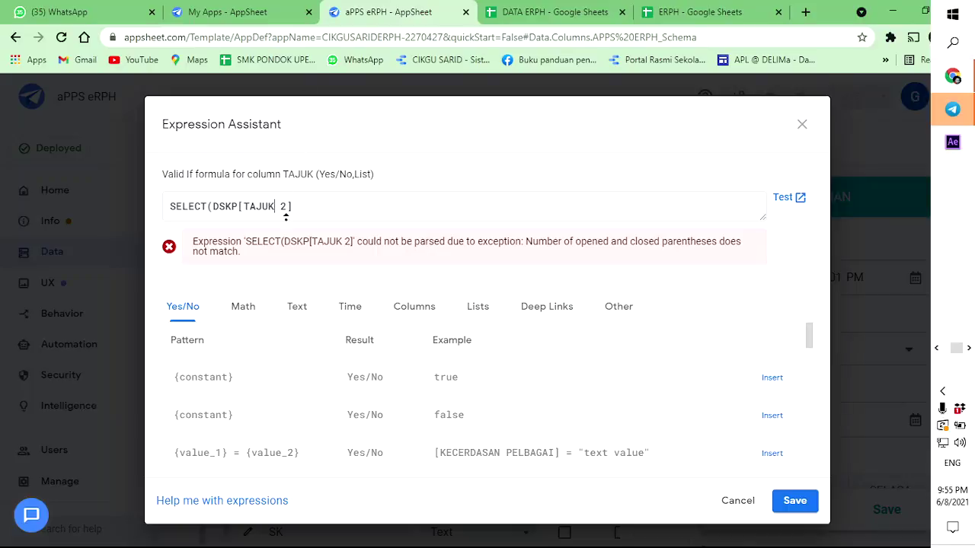
pyautogui.press('Delete')
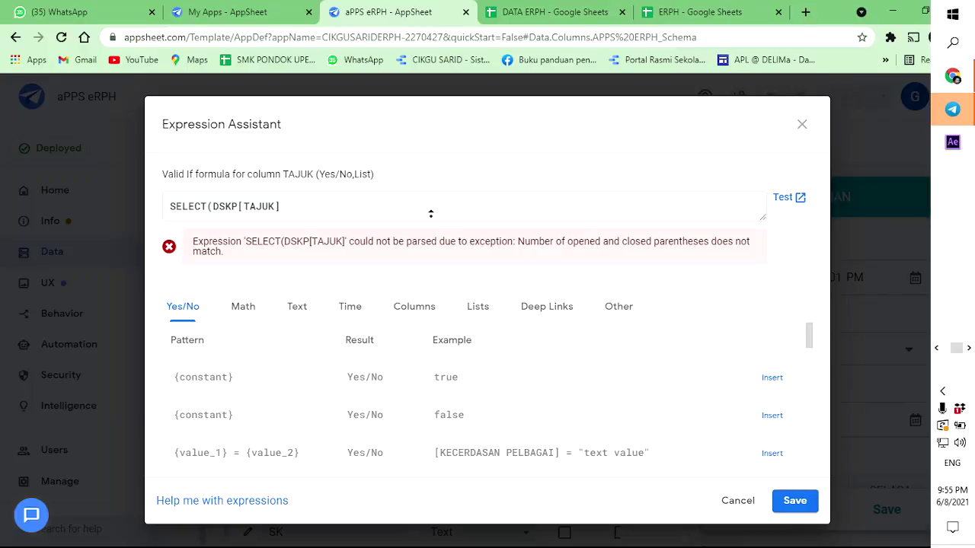
pyautogui.write(',AND')
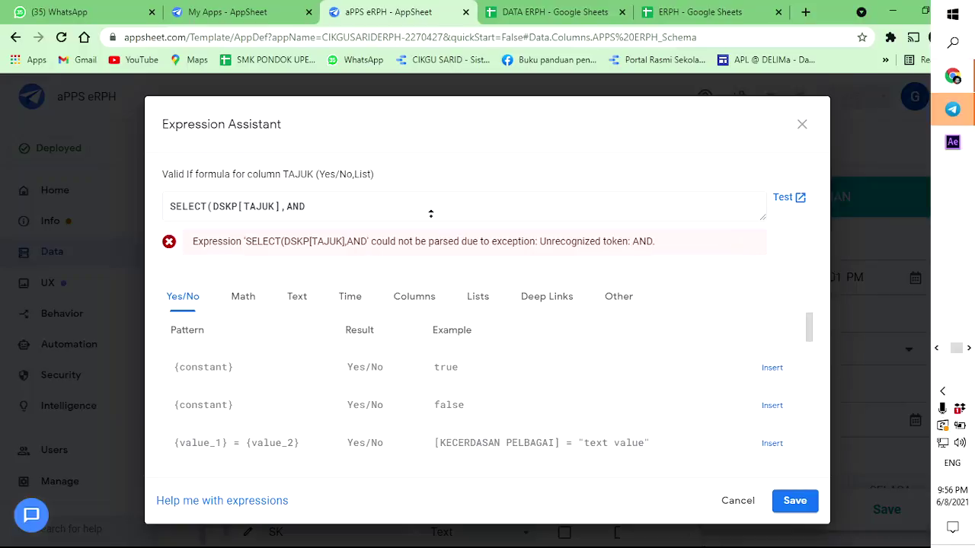
pyautogui.write('[')
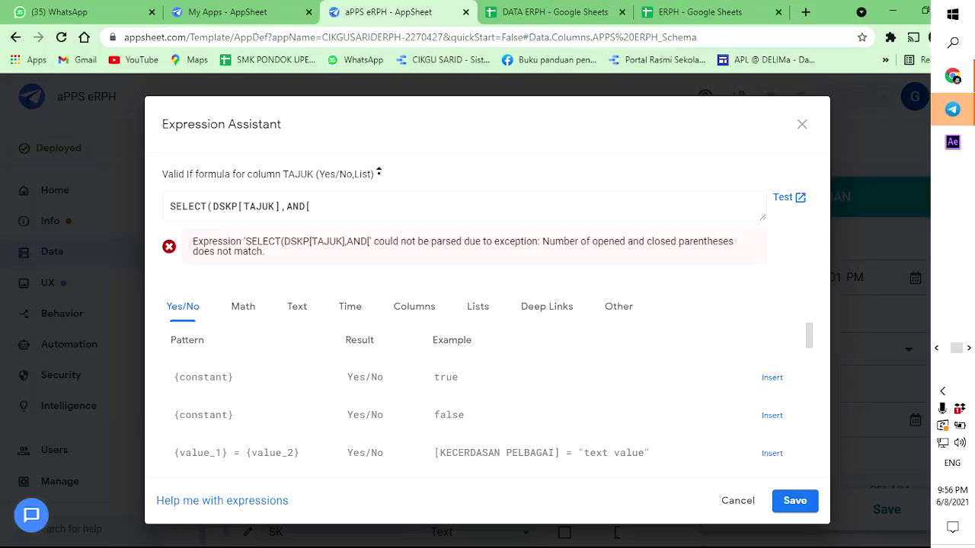
# Check the SUBJEK and DARJAH header names on the DSKP sheet of the DATA ERPH spreadsheet, and return to AppSheet.
pyautogui.click(524, 13)
pyautogui.click(165, 192)
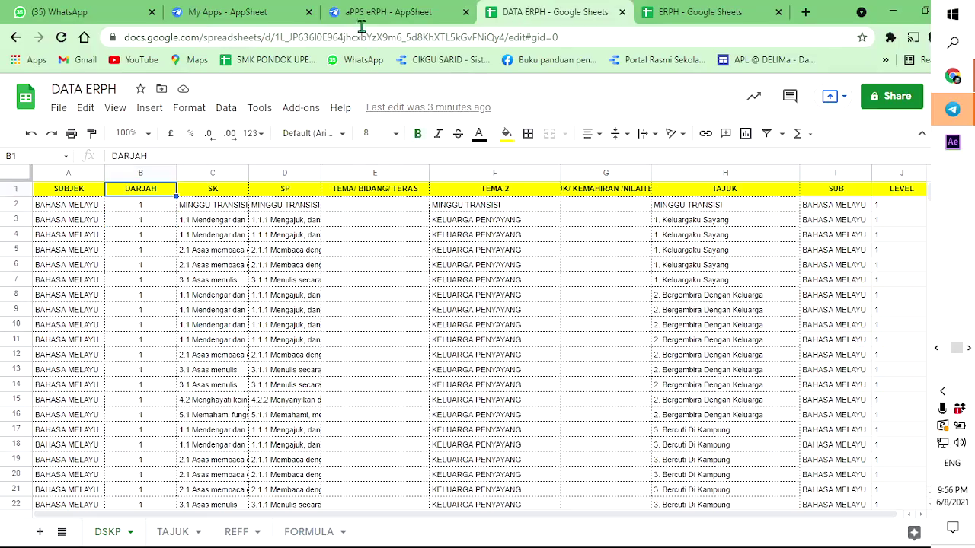
pyautogui.click(83, 196)
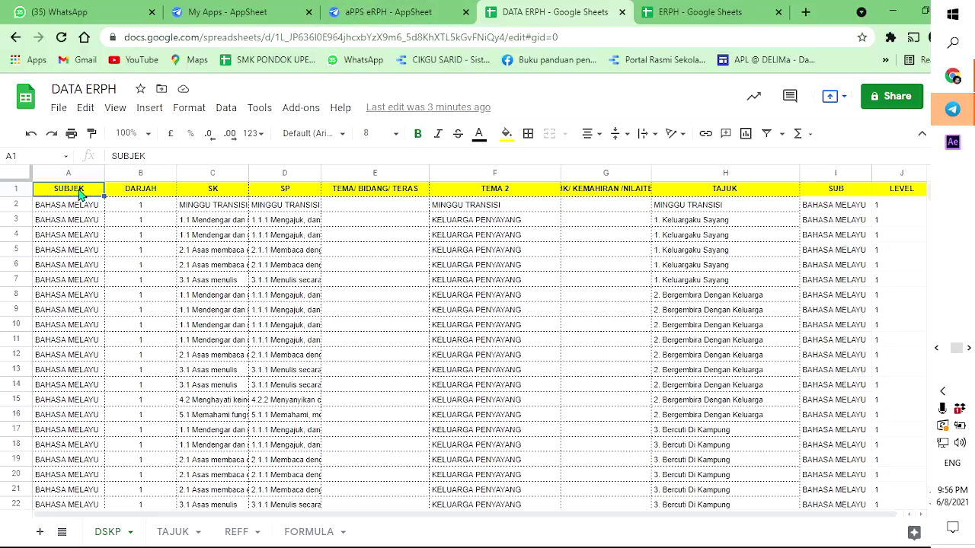
pyautogui.click(170, 193)
pyautogui.click(361, 10)
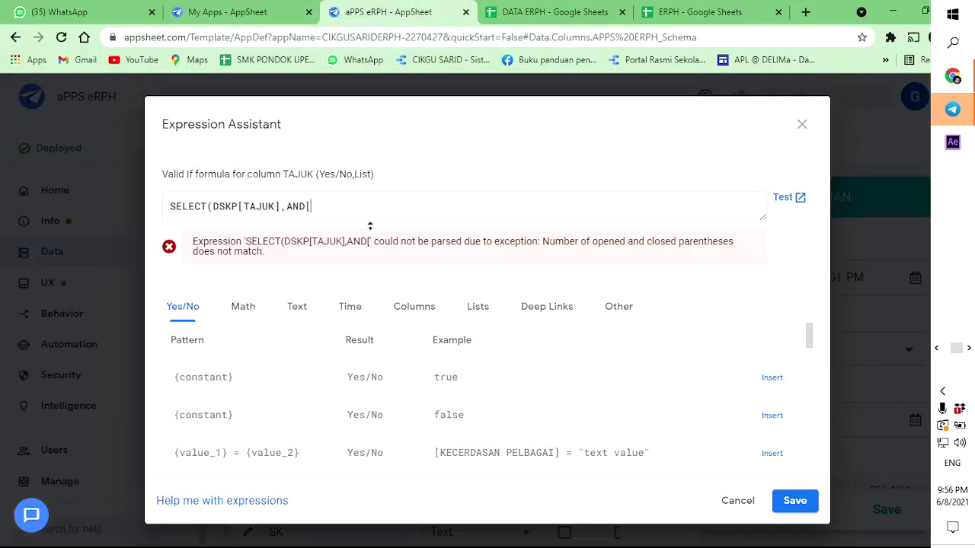
# Complete the formula's column reference as [SUBJEK], add the opening parenthesis after AND, and append an equals sign.
pyautogui.write('SUBJEK]')
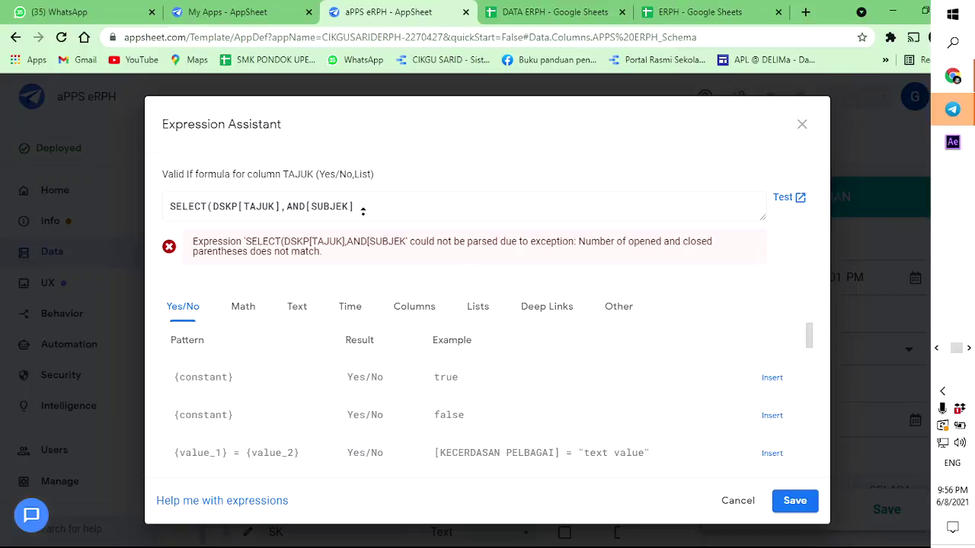
pyautogui.click(308, 206)
pyautogui.write('(')
pyautogui.click(394, 198)
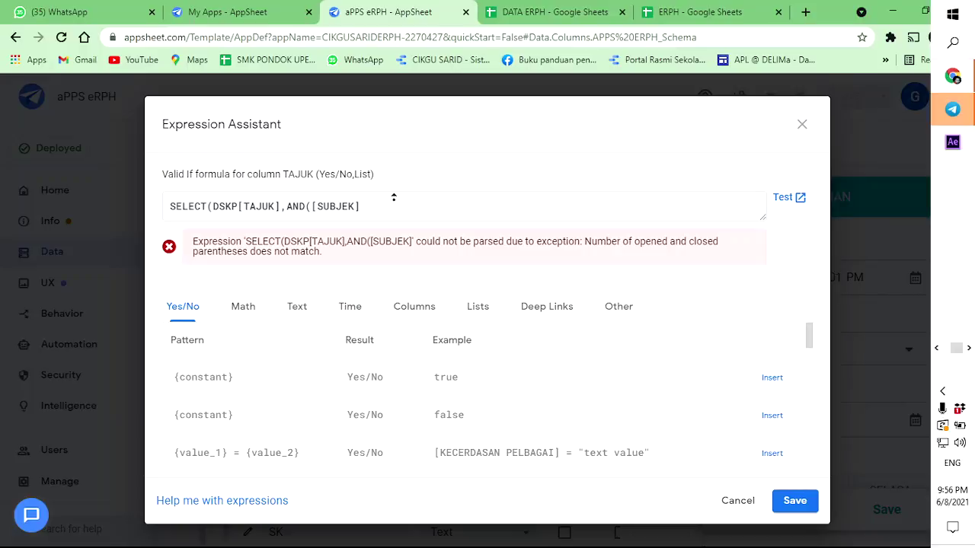
pyautogui.write('=')
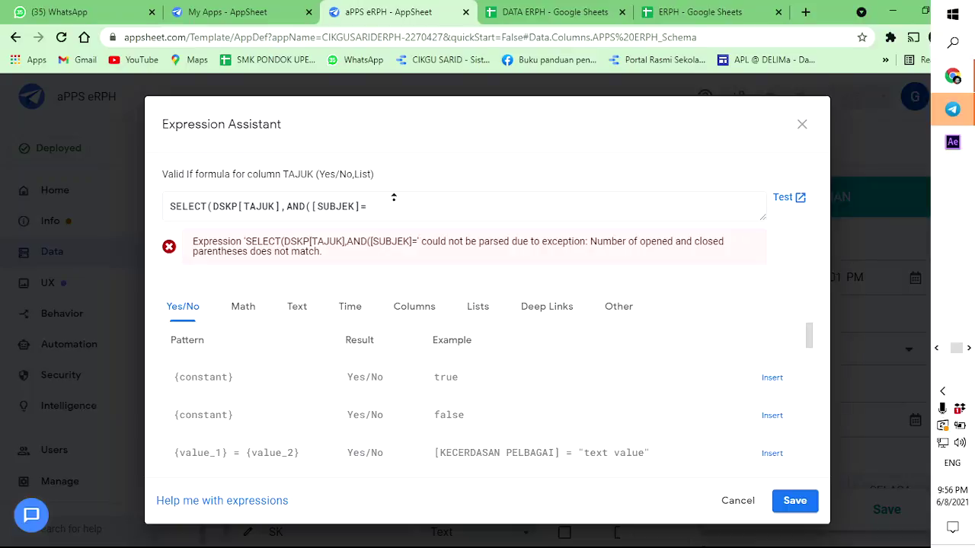
# Enter [_THISROW].[SUBJEK] as the value that the formula compares the SUBJEK column with.
pyautogui.write('[_THISROW')
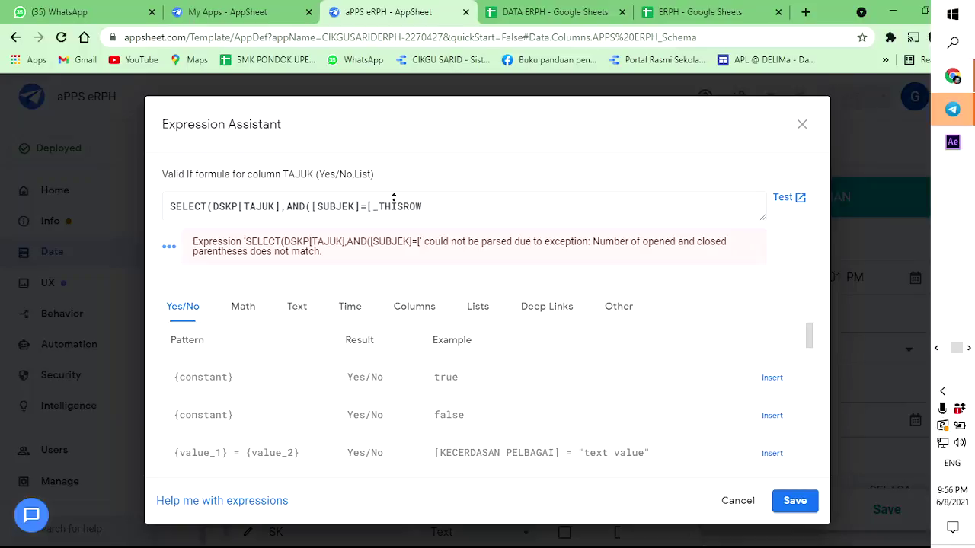
pyautogui.write(']')
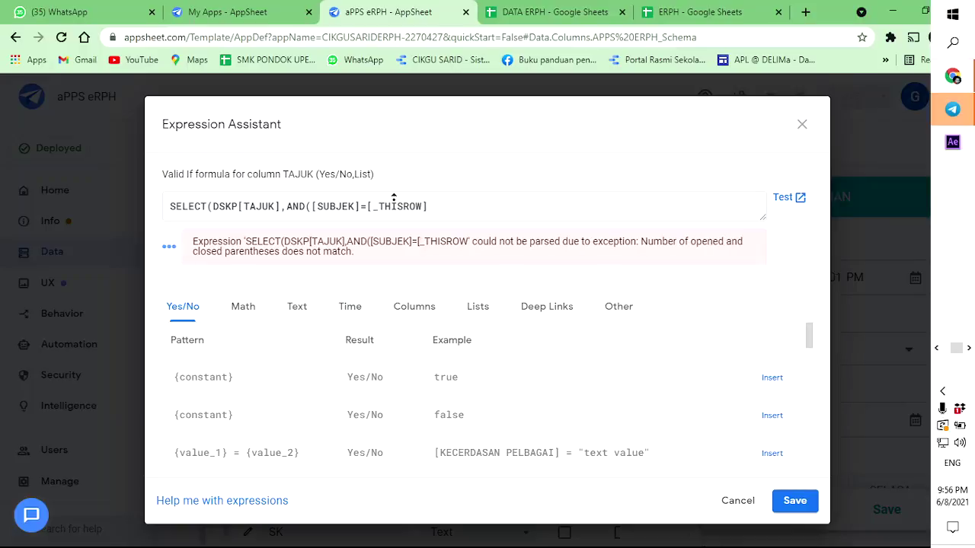
pyautogui.write('.')
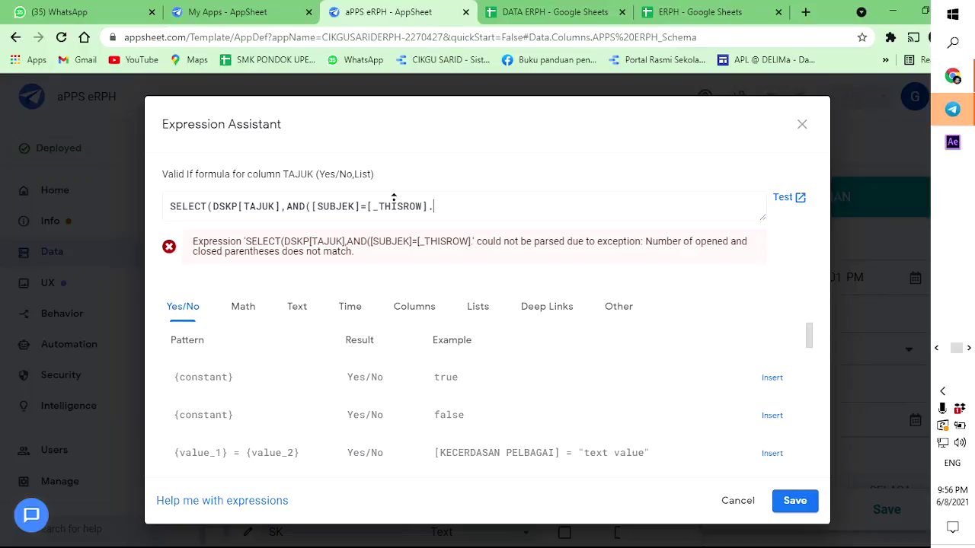
pyautogui.write('SUBJEK')
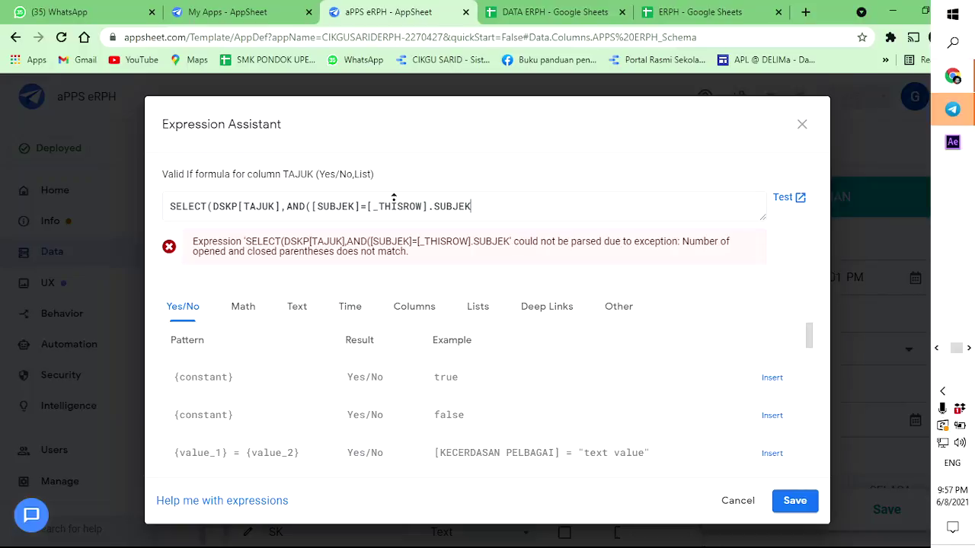
pyautogui.write('[')
pyautogui.press('BackSpace')
pyautogui.press('BackSpace')
pyautogui.press('BackSpace')
pyautogui.press('BackSpace')
pyautogui.write('JEK')
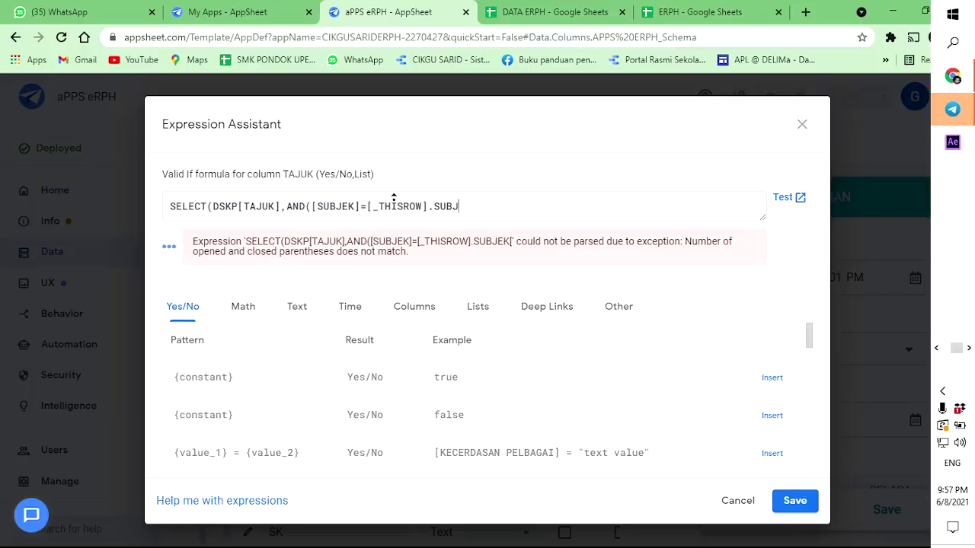
pyautogui.write(']')
pyautogui.click(433, 207)
pyautogui.write('[')
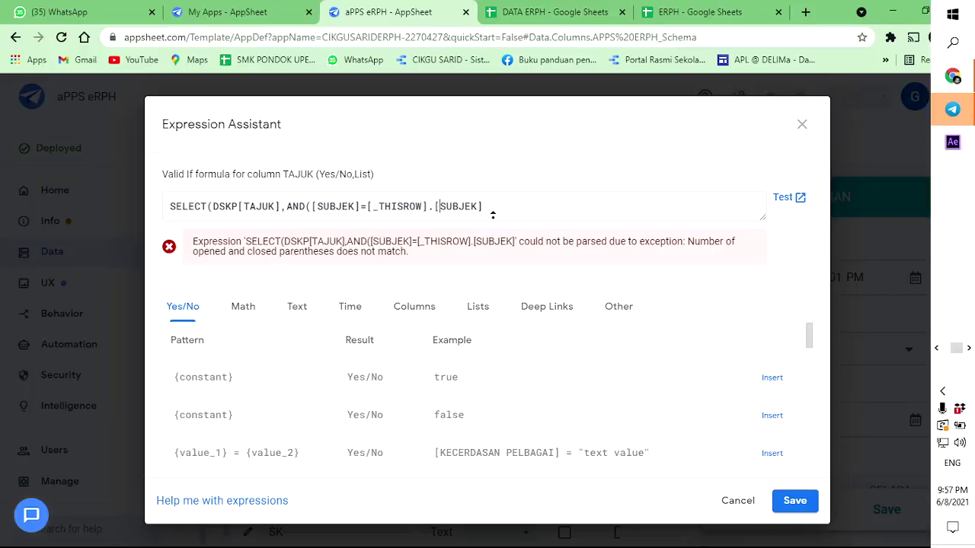
pyautogui.click(527, 207)
pyautogui.write(',')
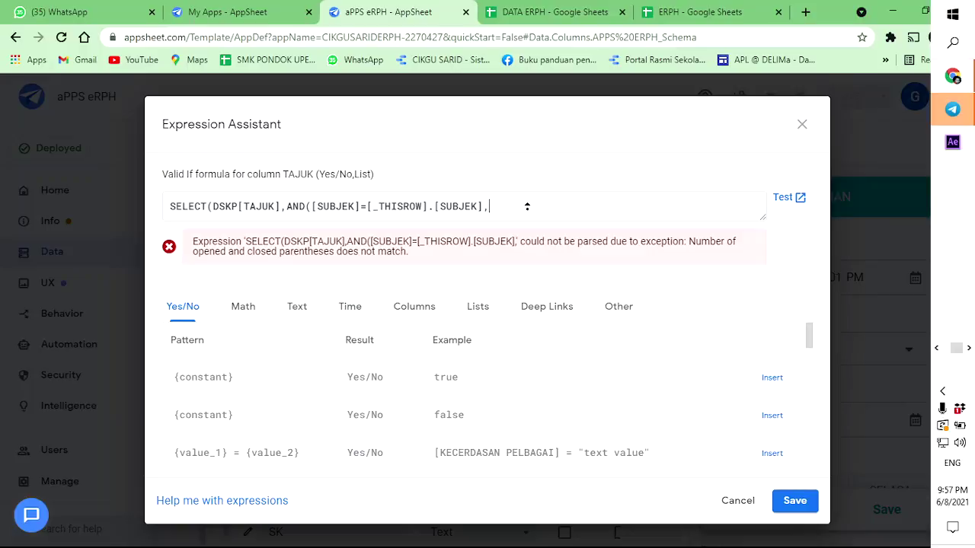
pyautogui.write('AND')
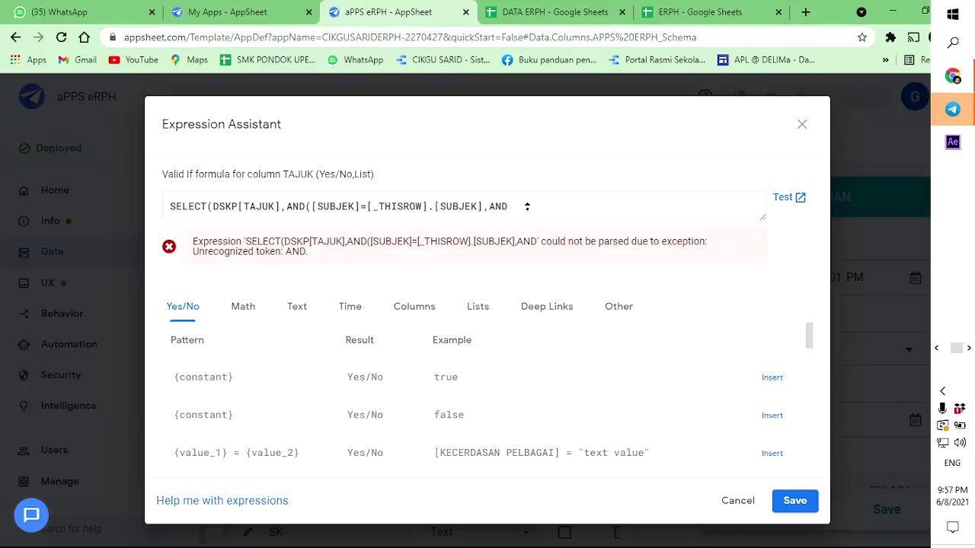
pyautogui.press('BackSpace')
pyautogui.press('BackSpace')
pyautogui.press('BackSpace')
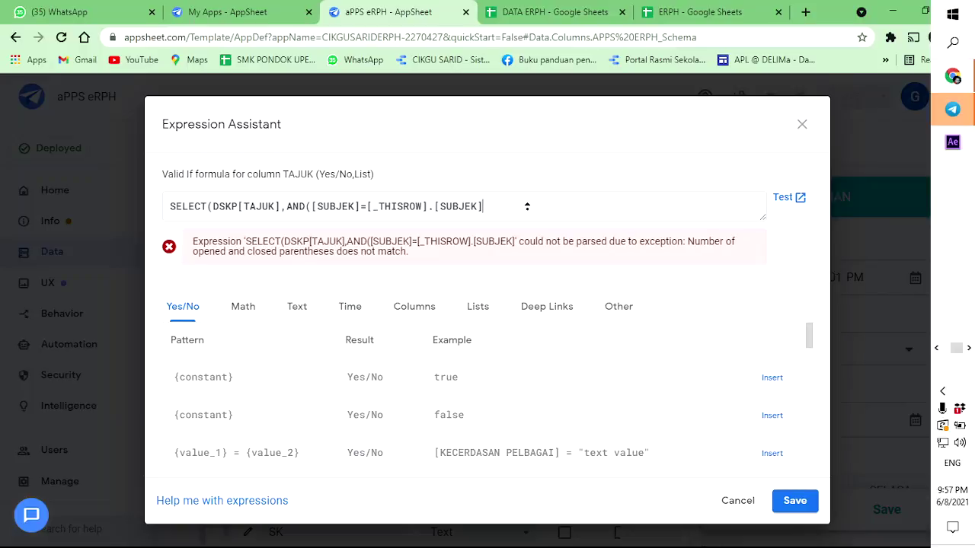
# Add the second condition [DARJAH]=[_THISROW].[TAHUN] after a comma and close both parentheses of the SELECT/AND formula.
pyautogui.write(',')
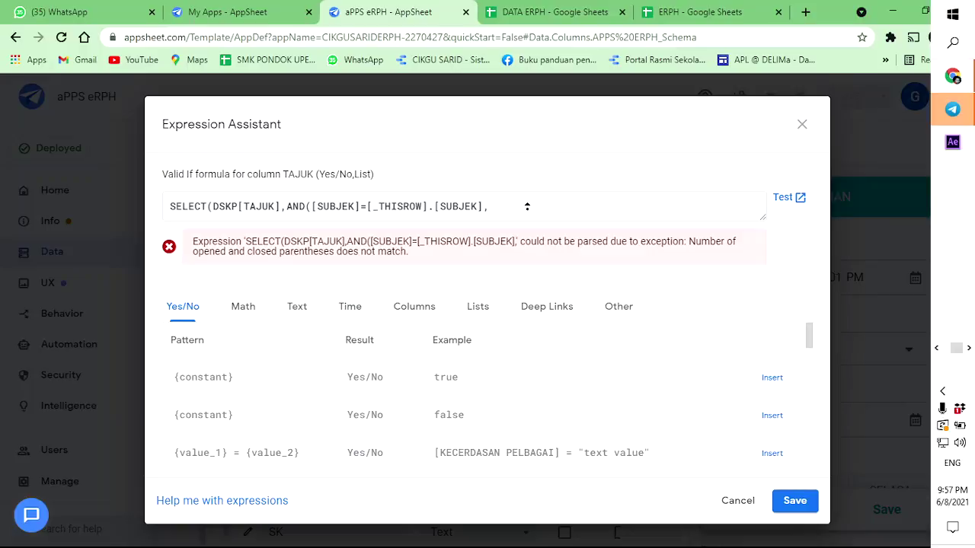
pyautogui.write('[DARJAH]=')
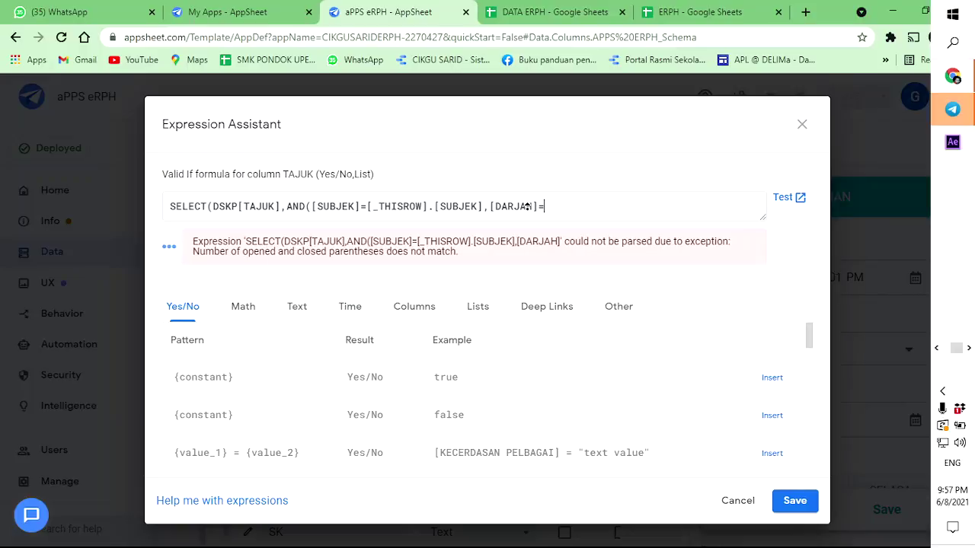
pyautogui.write('[_')
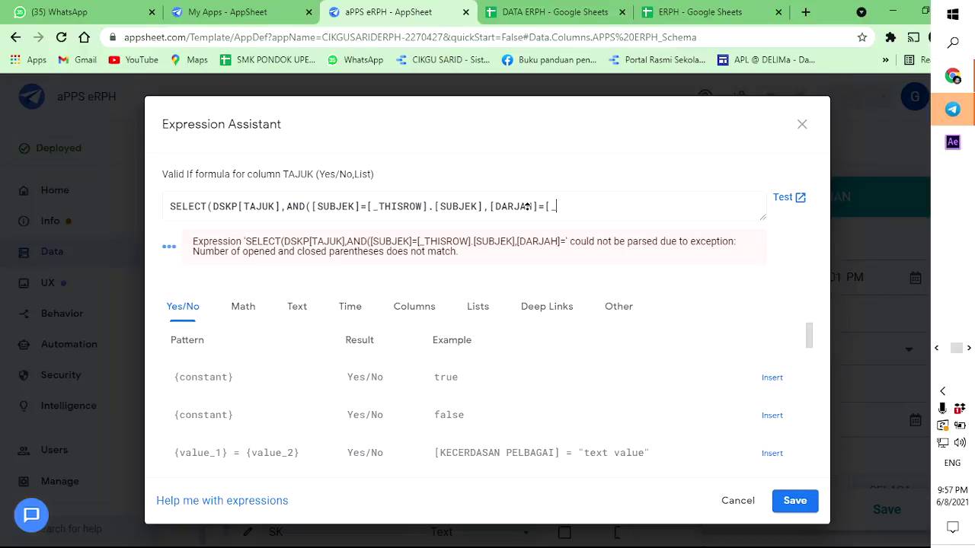
pyautogui.write('THISROW].')
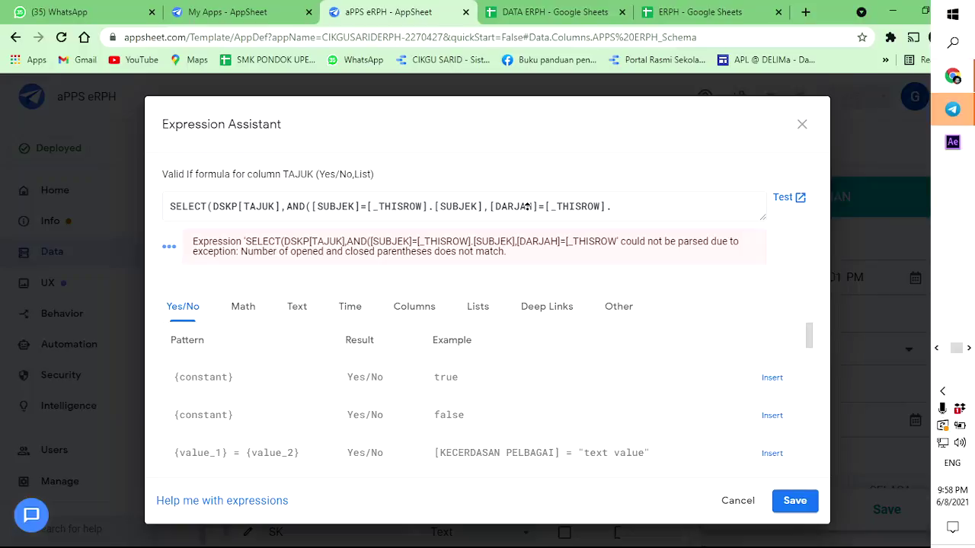
pyautogui.write('[')
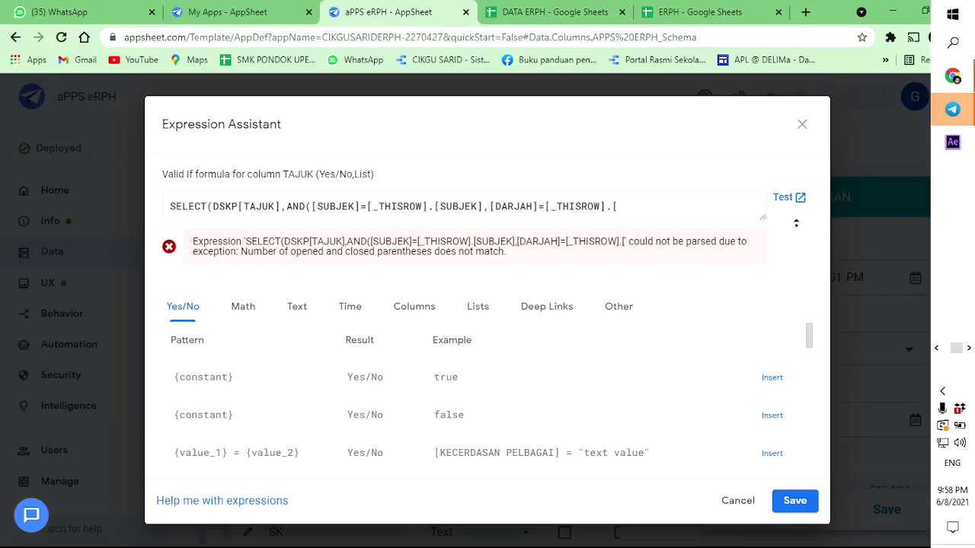
pyautogui.write('TAHUN]')
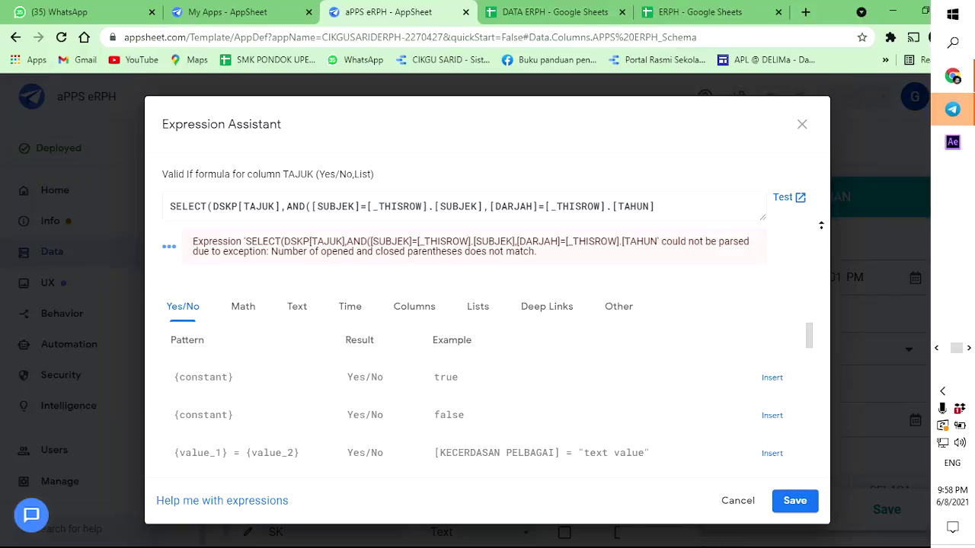
pyautogui.write('))')
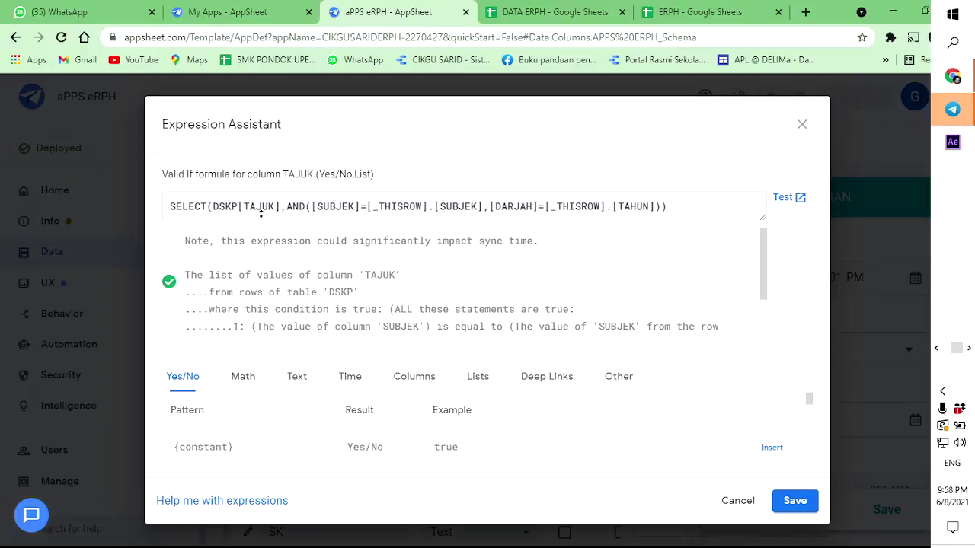
# Save the TAJUK Valid If formula, finish the column's settings, and save the app.
pyautogui.click(796, 504)
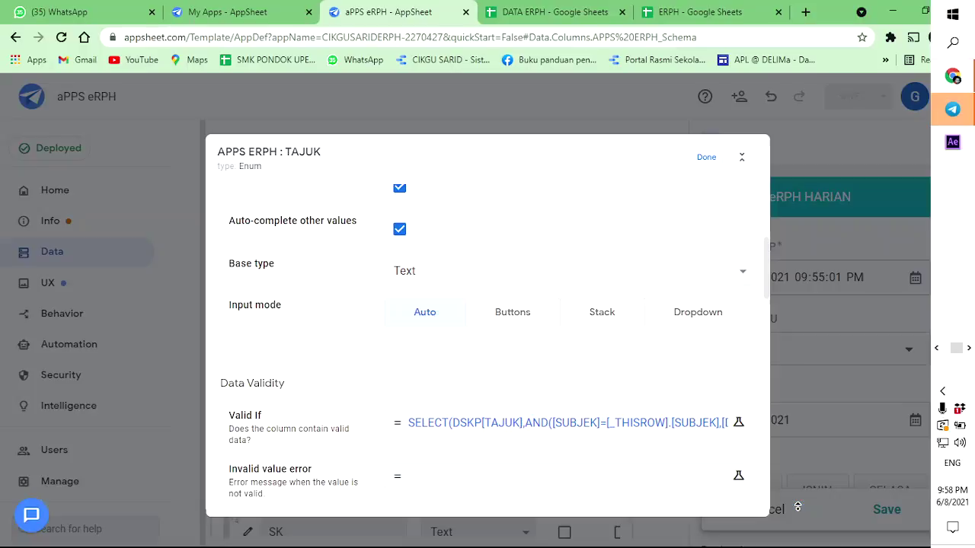
pyautogui.click(706, 156)
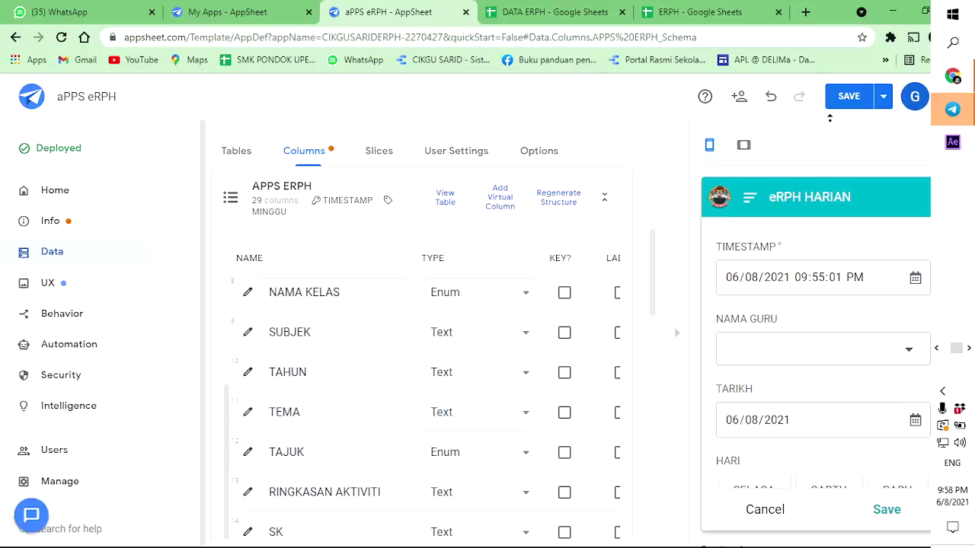
pyautogui.click(843, 100)
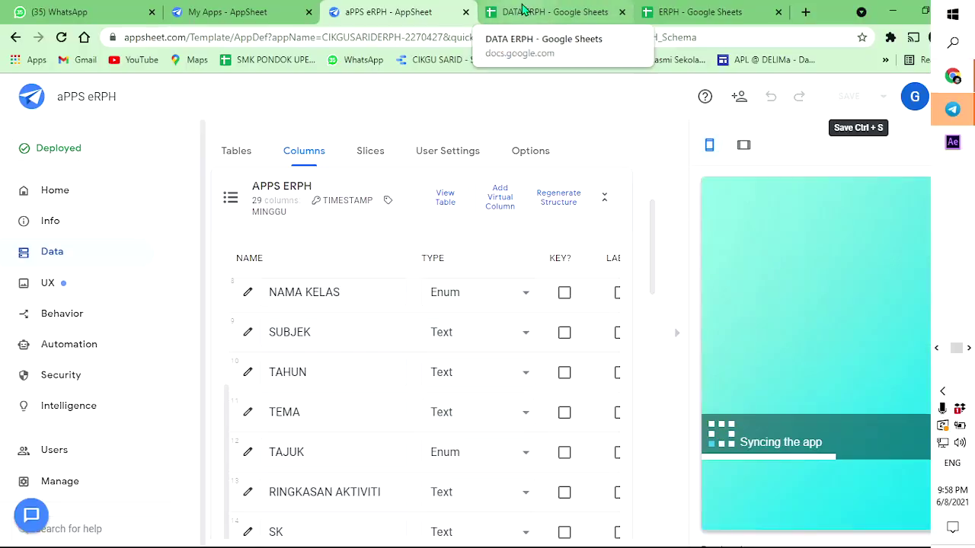
# In the eRPH HARIAN form preview, choose ENGLISH as the SUBJEK and 2 as the TAHUN.
pyautogui.scroll(-6, 763, 348)
pyautogui.scroll(-2, 810, 351)
pyautogui.click(746, 348)
pyautogui.click(772, 308)
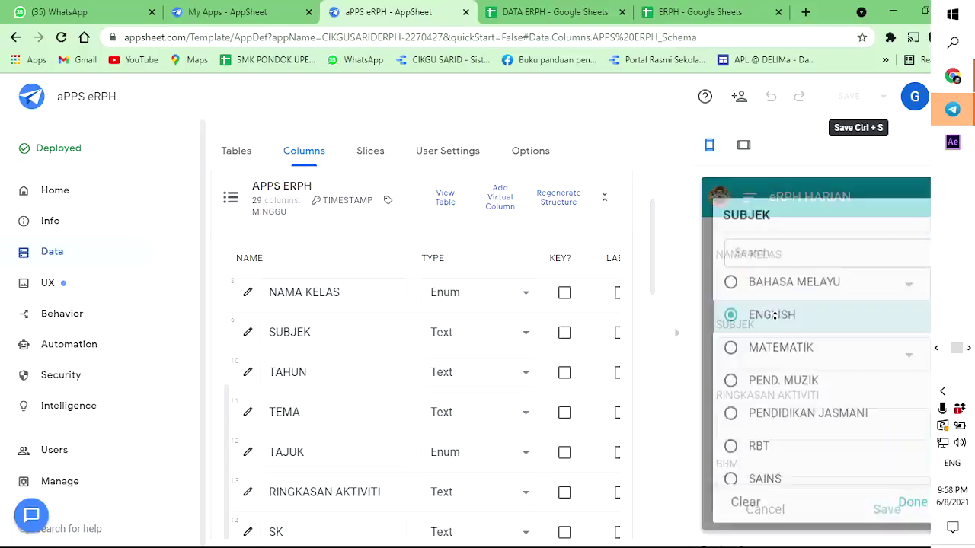
pyautogui.scroll(-2, 792, 331)
pyautogui.click(769, 282)
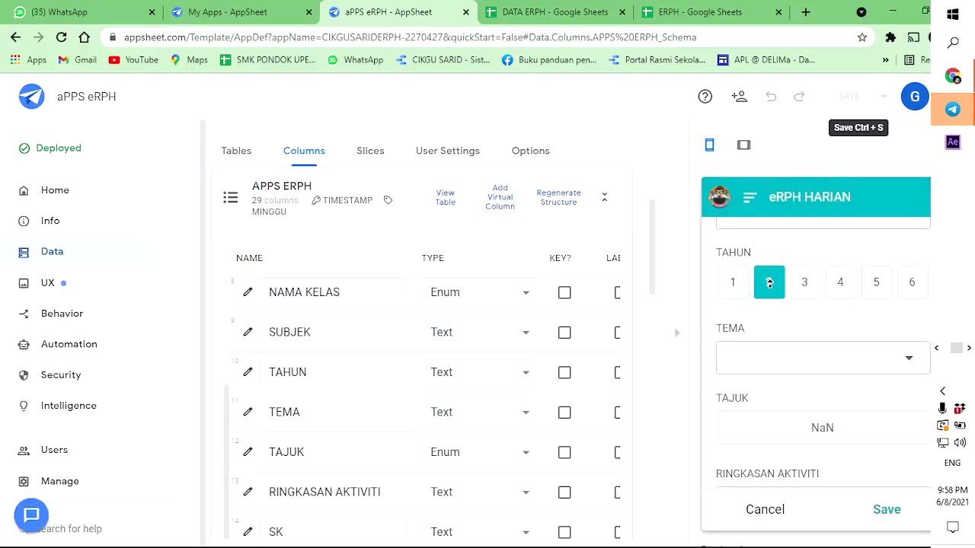
# Choose the TEMA "Word of Self, Family and Friends / World of Knowledge / World of Stories" and the NaN option for TAJUK.
pyautogui.scroll(-1, 794, 365)
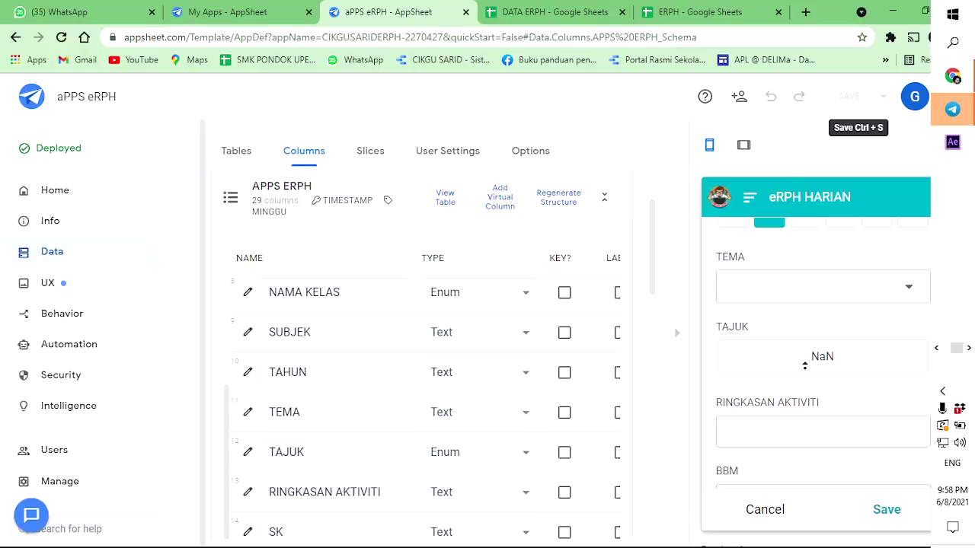
pyautogui.click(780, 301)
pyautogui.click(782, 267)
pyautogui.click(815, 372)
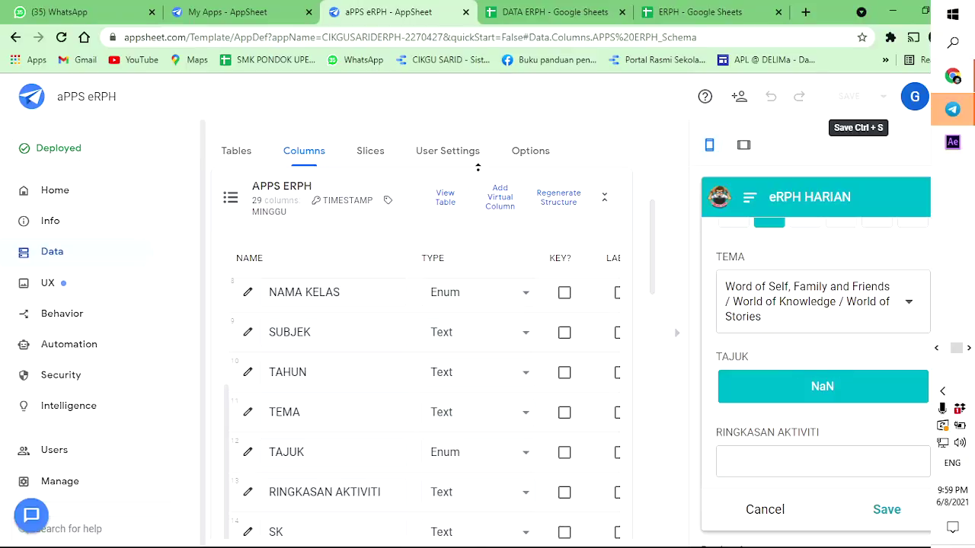
# Switch to the DATA ERPH spreadsheet and examine the TAJUK, TEMA/ BIDANG/ TERAS and TEMA 2 columns of the DSKP sheet.
pyautogui.click(543, 16)
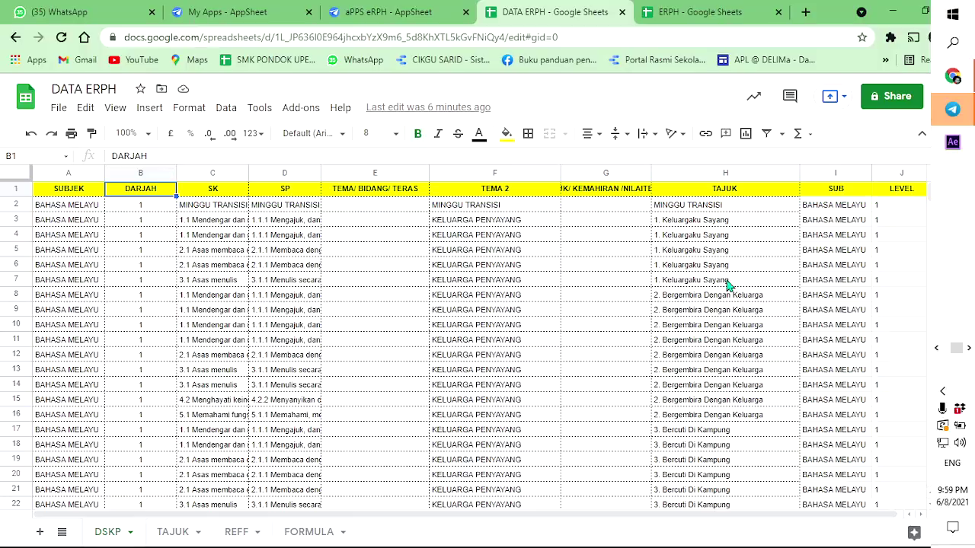
pyautogui.click(695, 220)
pyautogui.click(722, 195)
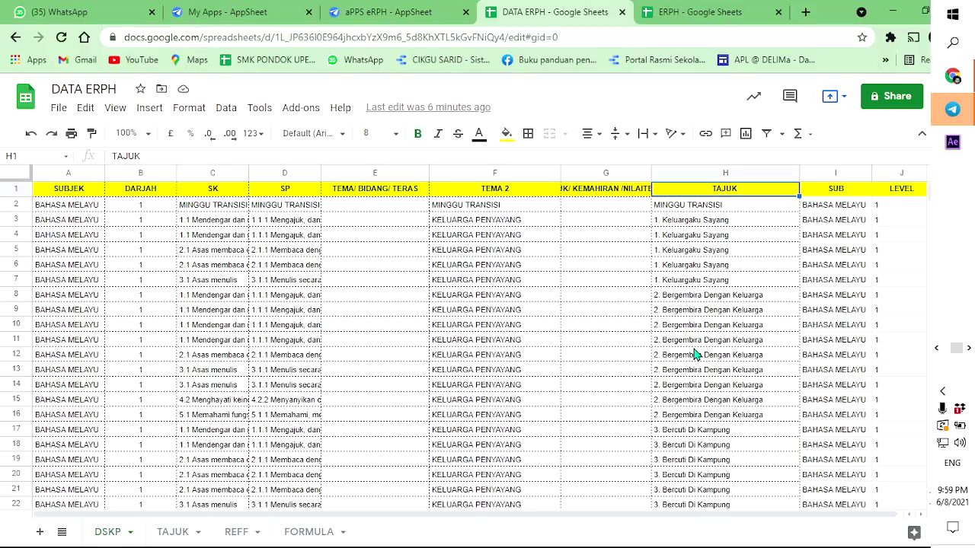
pyautogui.scroll(-5, 694, 381)
pyautogui.scroll(5, 693, 393)
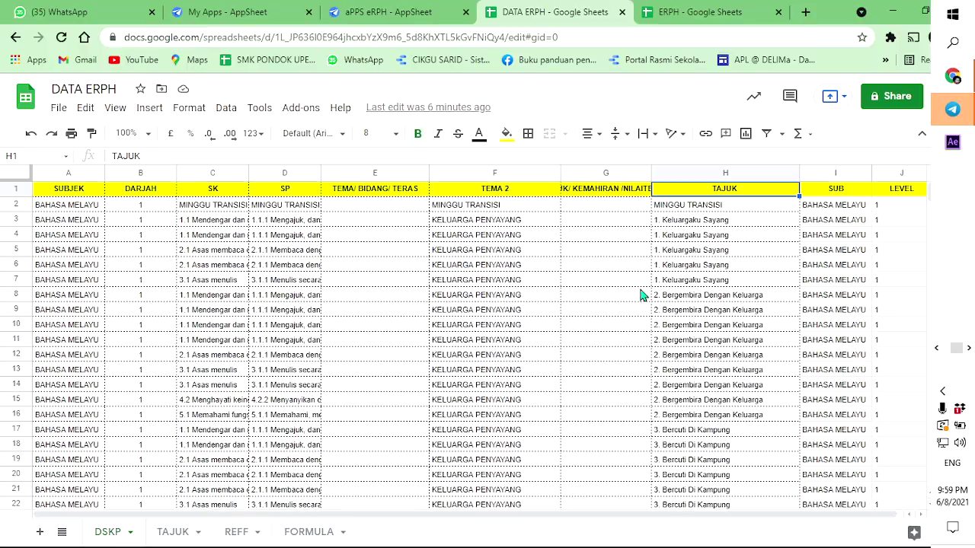
pyautogui.click(360, 206)
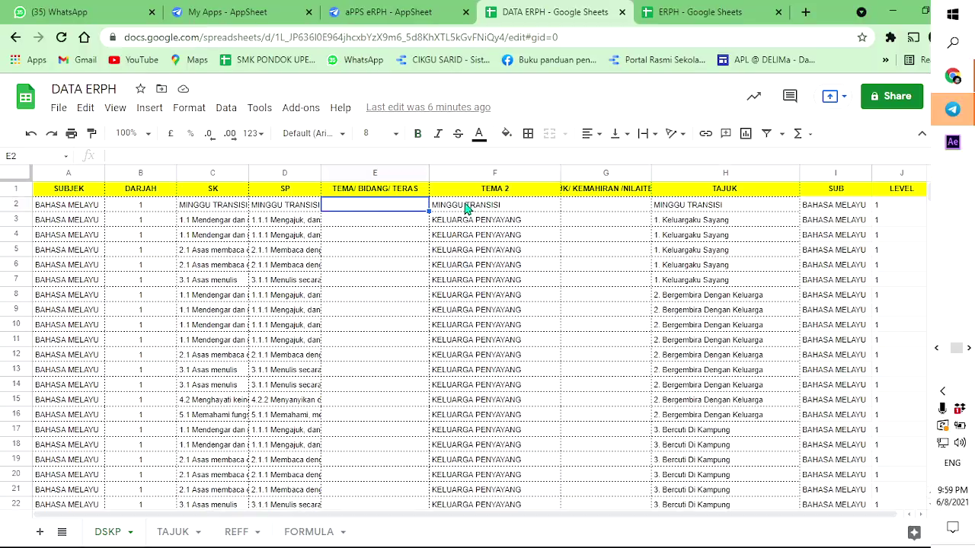
pyautogui.click(371, 196)
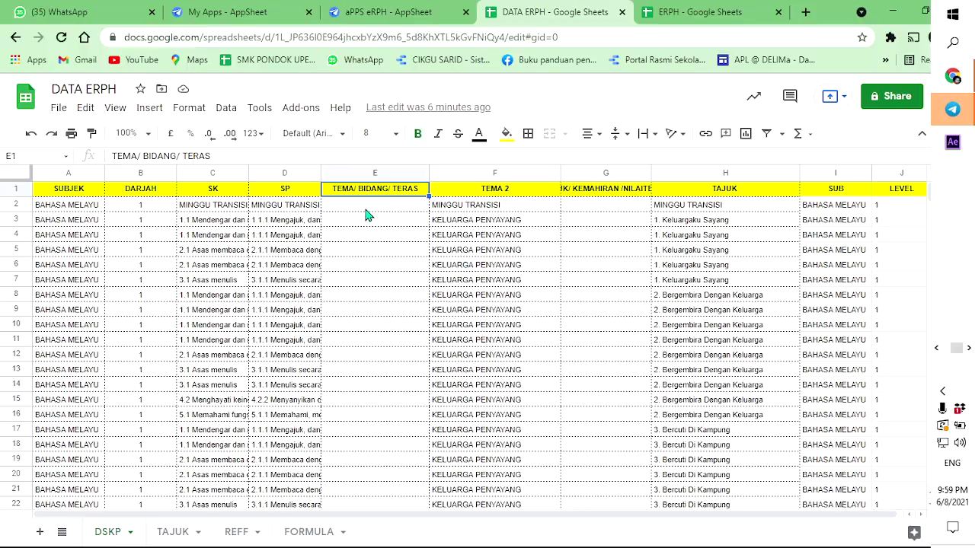
pyautogui.click(366, 209)
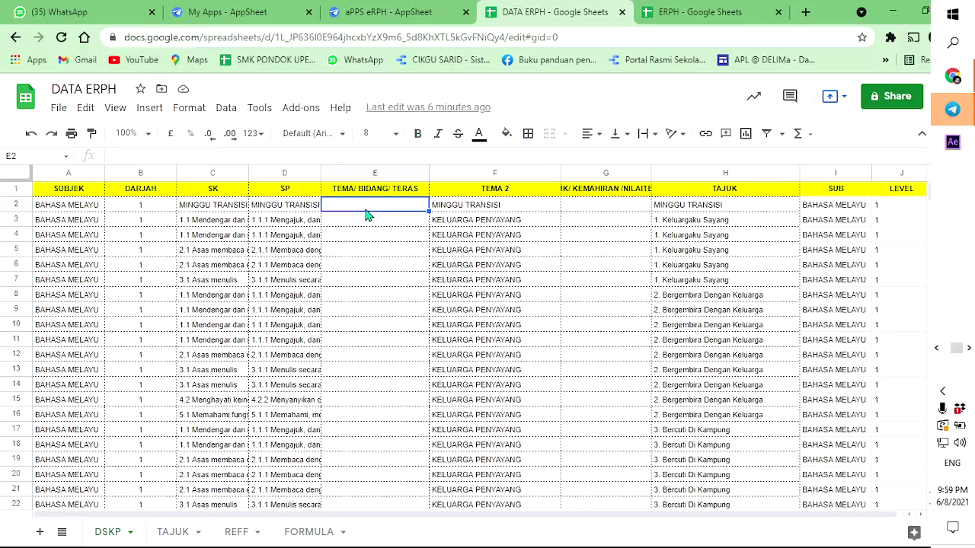
pyautogui.click(488, 197)
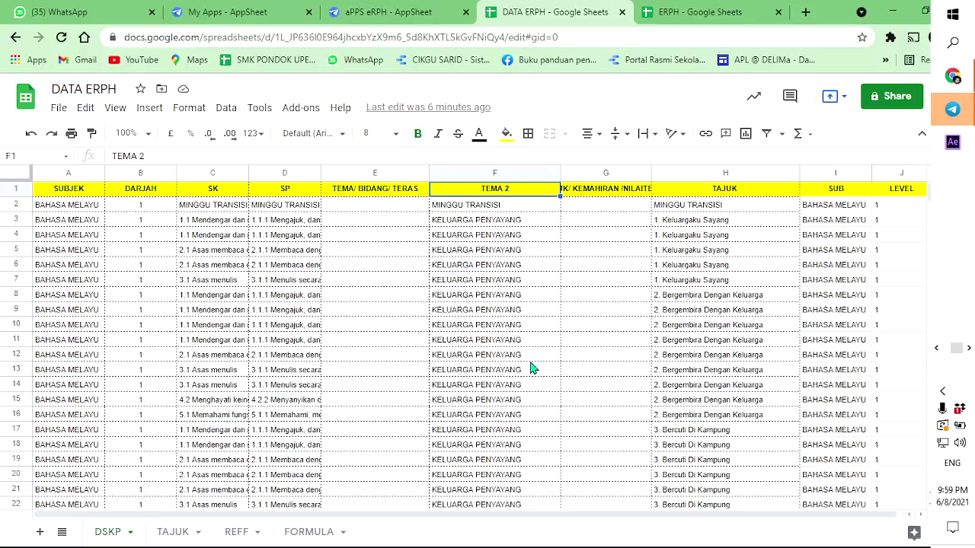
pyautogui.scroll(-10, 531, 355)
pyautogui.moveTo(930, 193); pyautogui.dragTo(929, 256)
pyautogui.moveTo(929, 257); pyautogui.dragTo(929, 186)
# Compare the TAJUK entries with the SUBJEK and DARJAH values in their rows on the DSKP sheet.
pyautogui.click(713, 196)
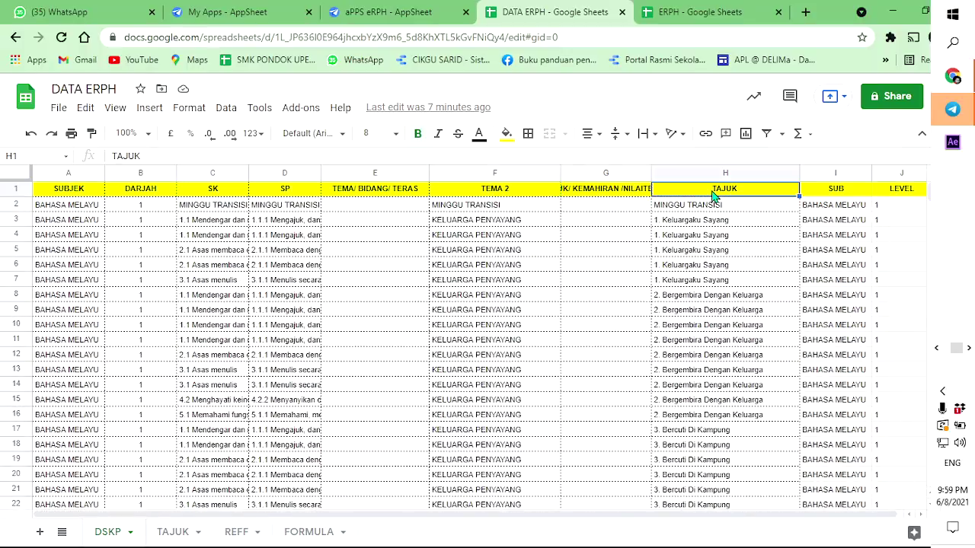
pyautogui.click(73, 192)
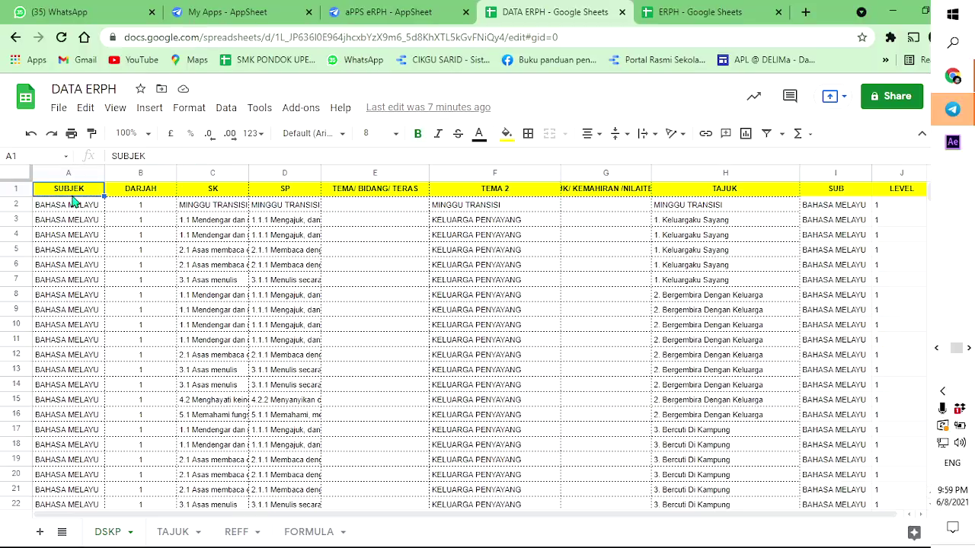
pyautogui.click(141, 197)
pyautogui.click(78, 195)
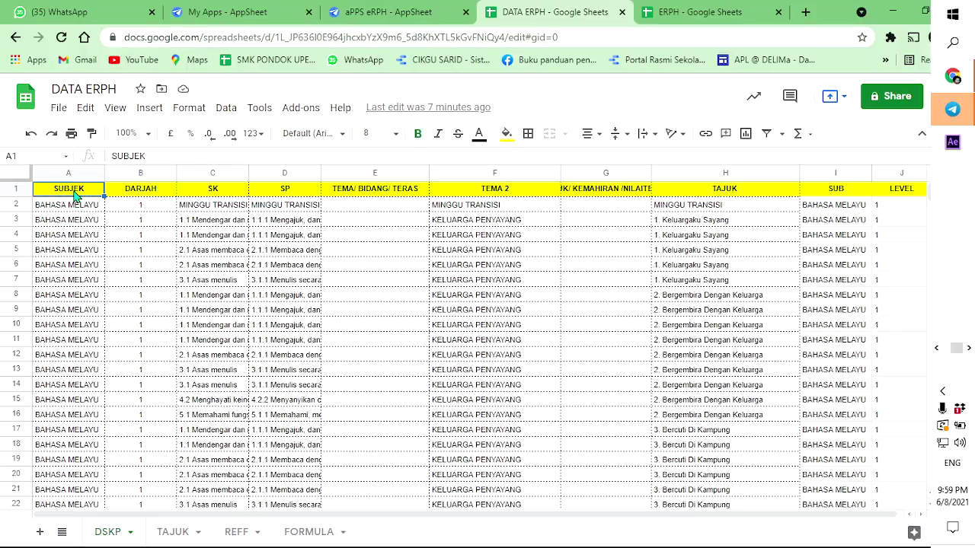
pyautogui.click(672, 207)
pyautogui.click(691, 221)
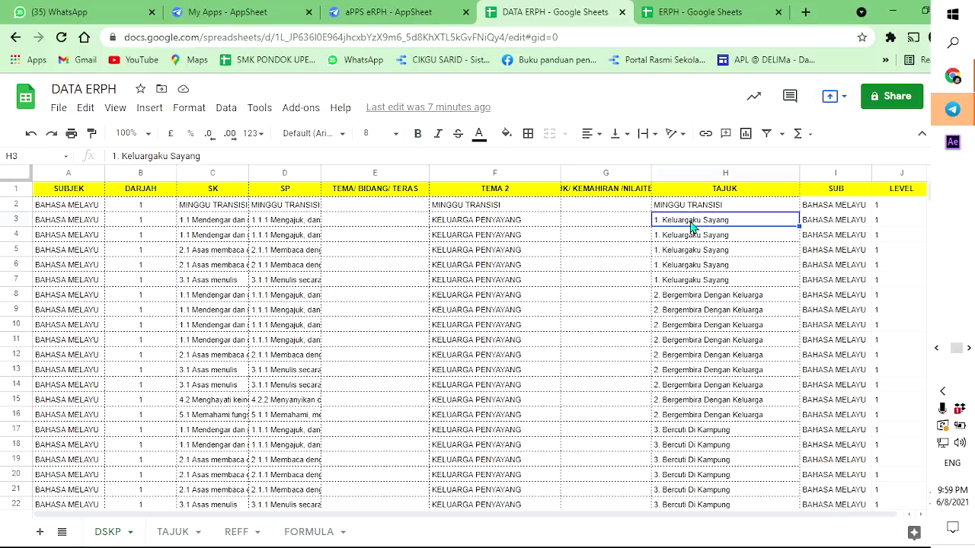
pyautogui.click(60, 238)
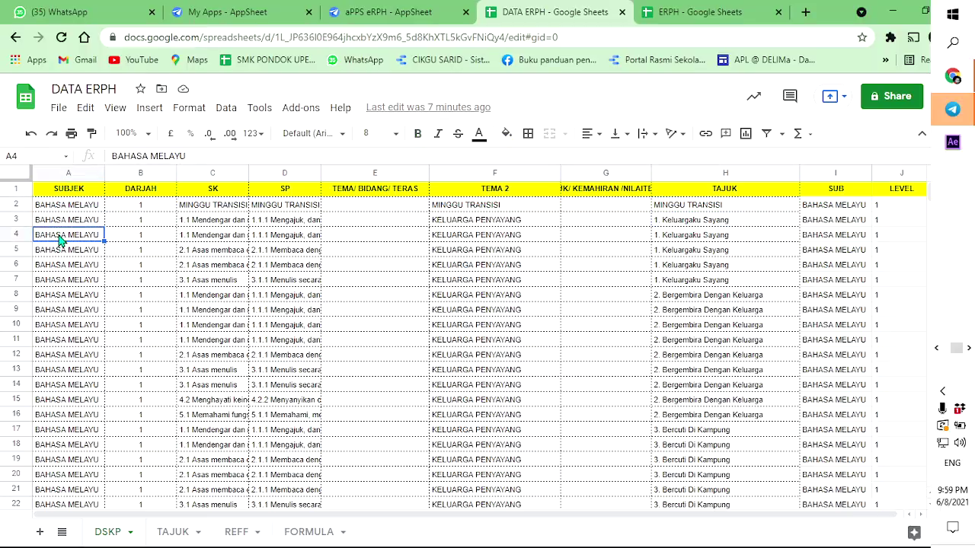
pyautogui.click(154, 236)
pyautogui.click(60, 245)
pyautogui.click(154, 240)
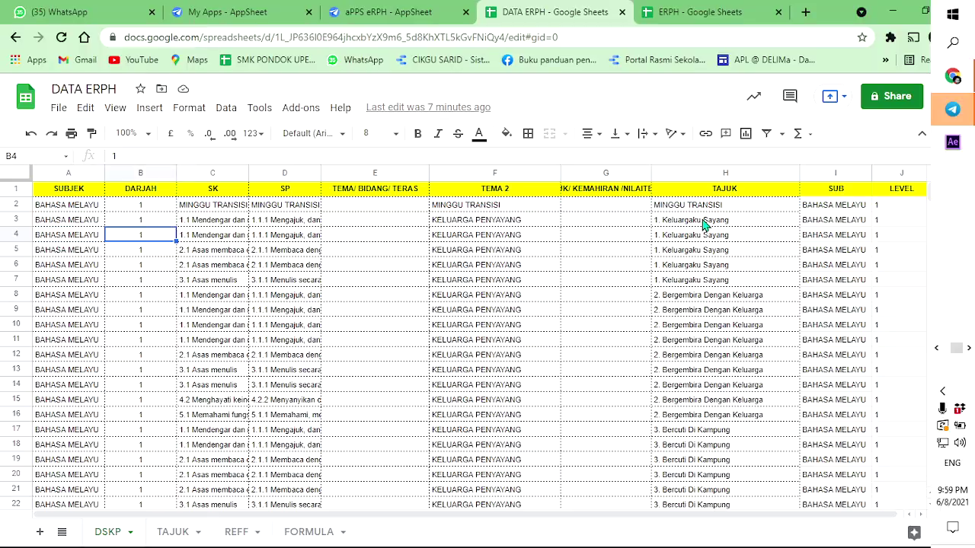
pyautogui.scroll(-1, 675, 305)
pyautogui.scroll(1, 675, 304)
pyautogui.click(66, 210)
pyautogui.click(147, 212)
# Review the TAJUK sheet's list of titles by SUBJEK and TAHUN, covering the BAHASA MELAYU rows for years 1 and 2.
pyautogui.click(179, 534)
pyautogui.click(101, 221)
pyautogui.click(138, 234)
pyautogui.scroll(-9, 190, 243)
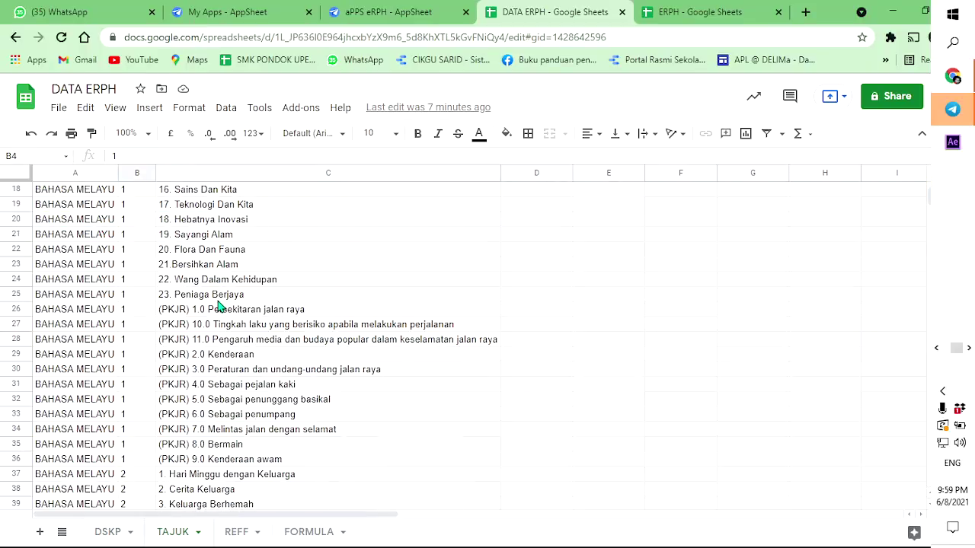
pyautogui.scroll(-1, 218, 312)
pyautogui.moveTo(76, 267); pyautogui.dragTo(317, 201)
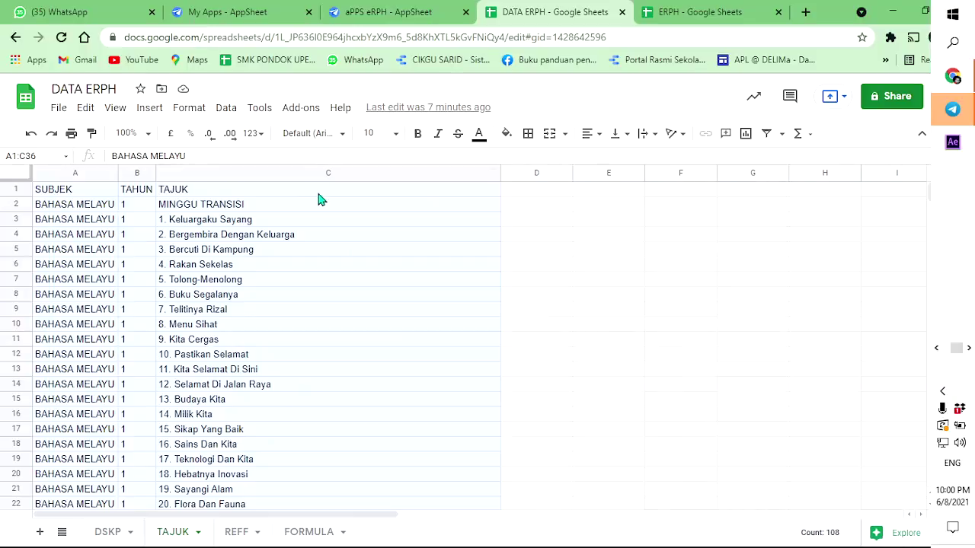
pyautogui.scroll(-16, 219, 348)
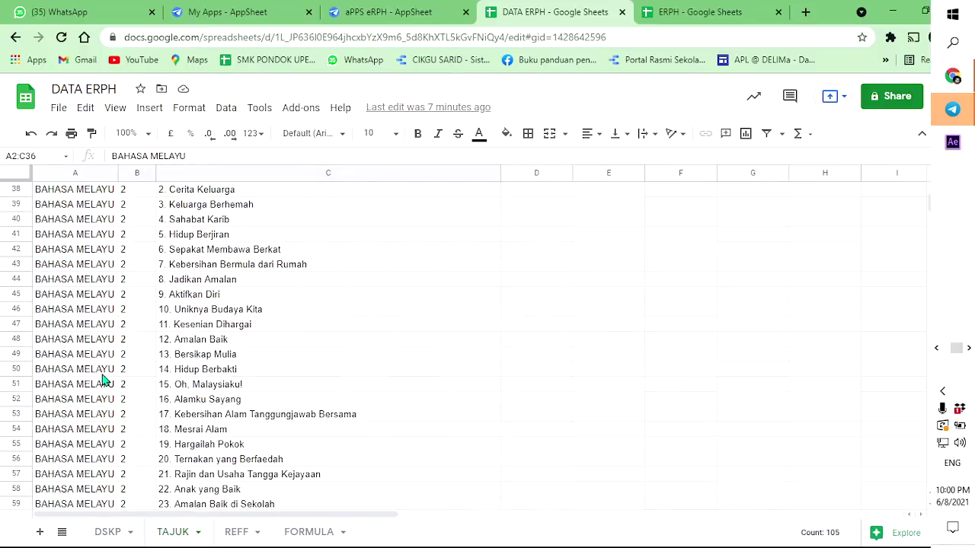
pyautogui.scroll(3, 103, 381)
# Return to AppSheet and look through the APPS ERPH column list and the fields of the eRPH HARIAN form preview.
pyautogui.click(404, 12)
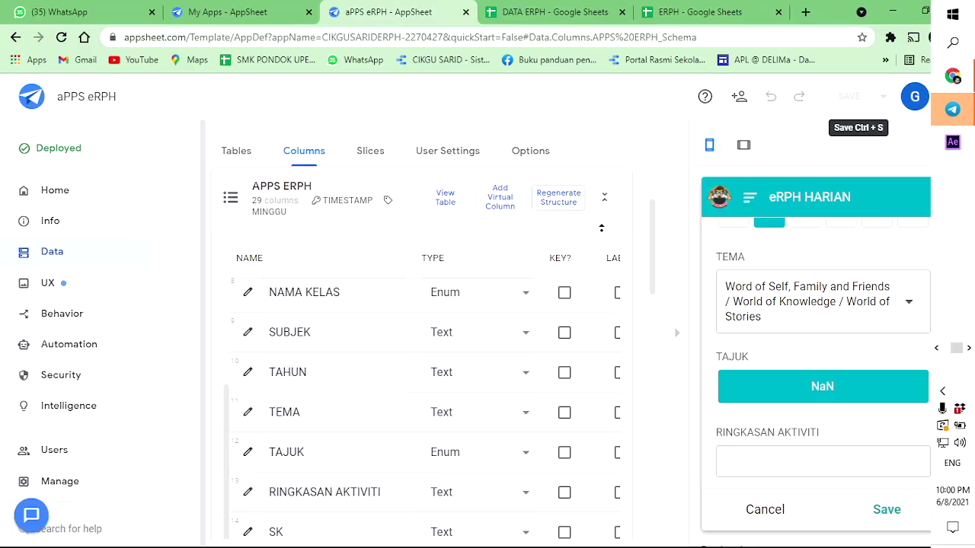
pyautogui.scroll(-3, 360, 366)
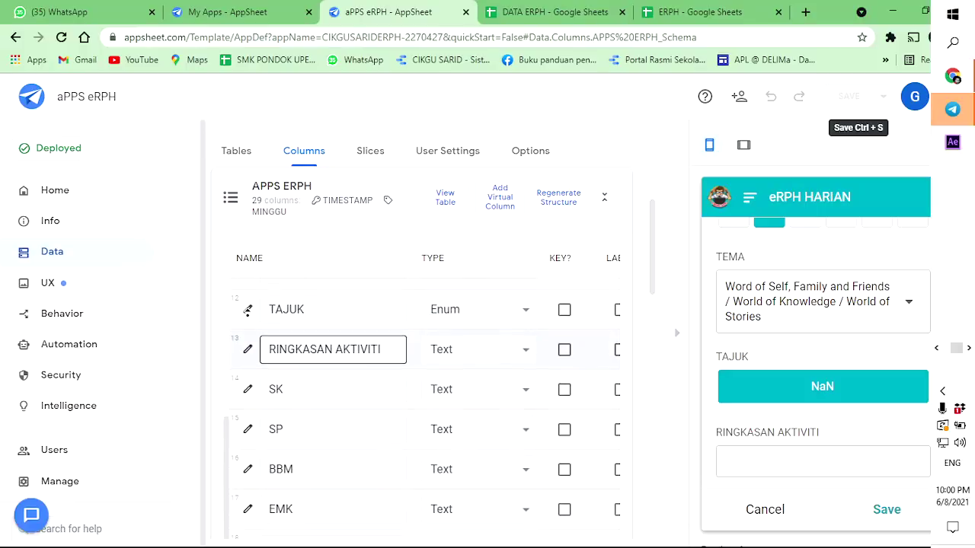
pyautogui.click(264, 350)
pyautogui.scroll(1, 261, 338)
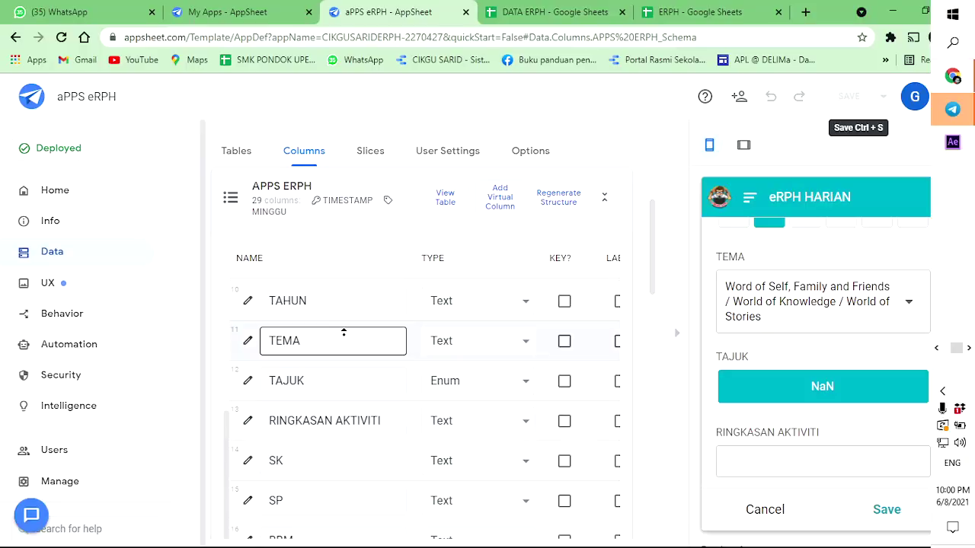
pyautogui.scroll(2, 851, 307)
pyautogui.scroll(-2, 850, 373)
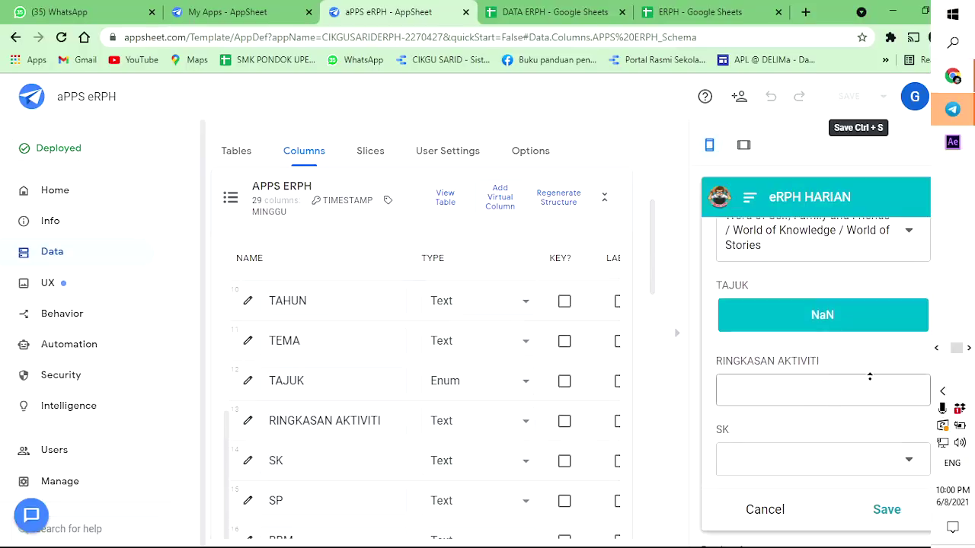
pyautogui.scroll(8, 814, 399)
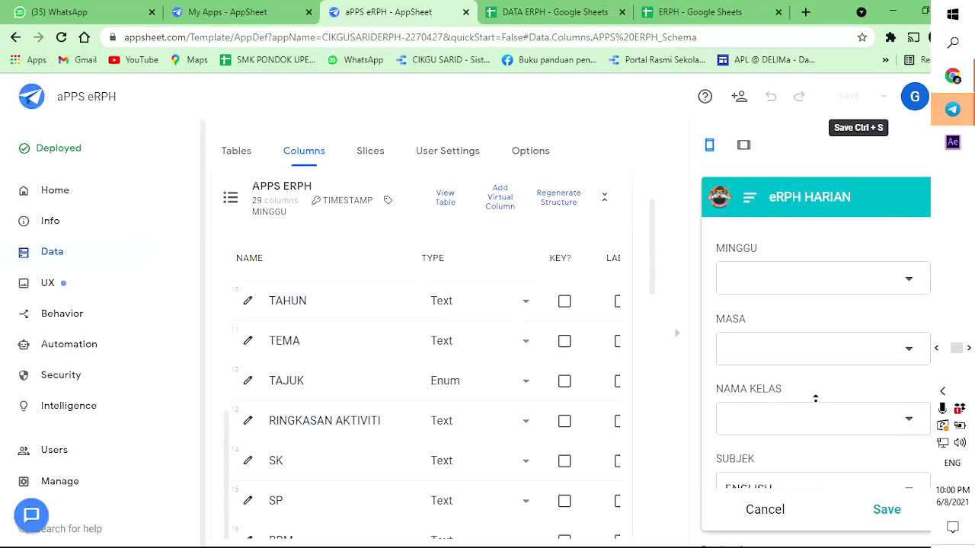
# Examine the eRPH HARIAN form preview from TIMESTAMP down to the SUBJEK, TAHUN, TEMA and TAJUK fields.
pyautogui.scroll(3, 815, 399)
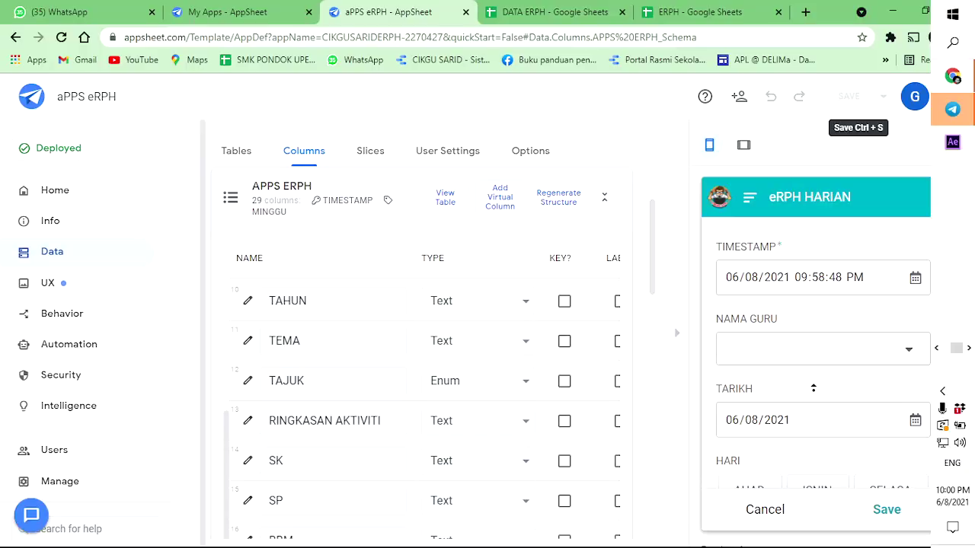
pyautogui.scroll(-4, 847, 378)
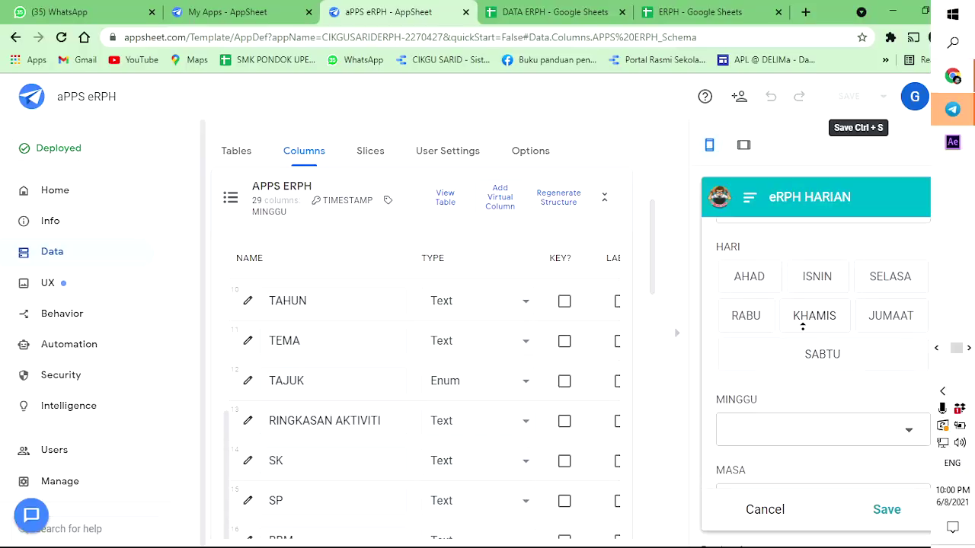
pyautogui.scroll(-3, 801, 326)
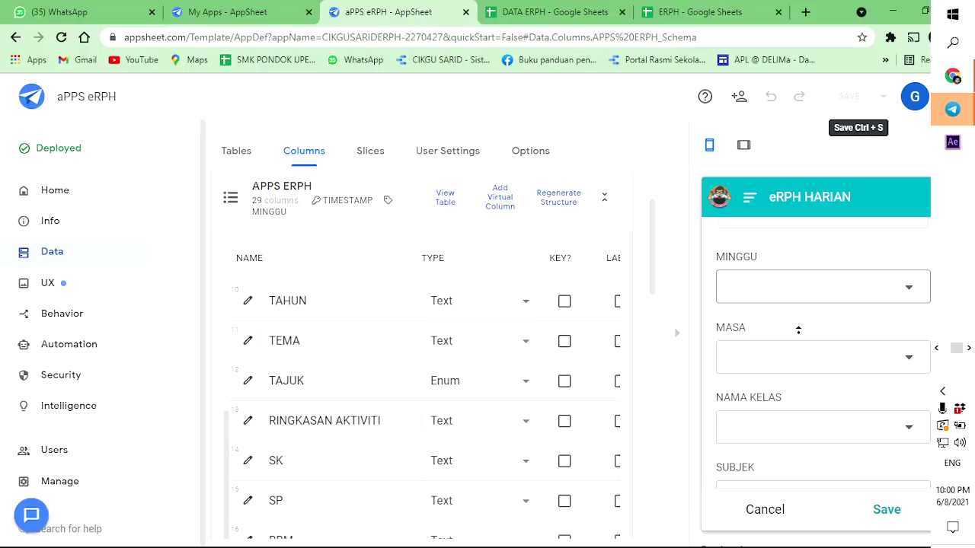
pyautogui.scroll(-1, 798, 329)
pyautogui.scroll(-1, 798, 329)
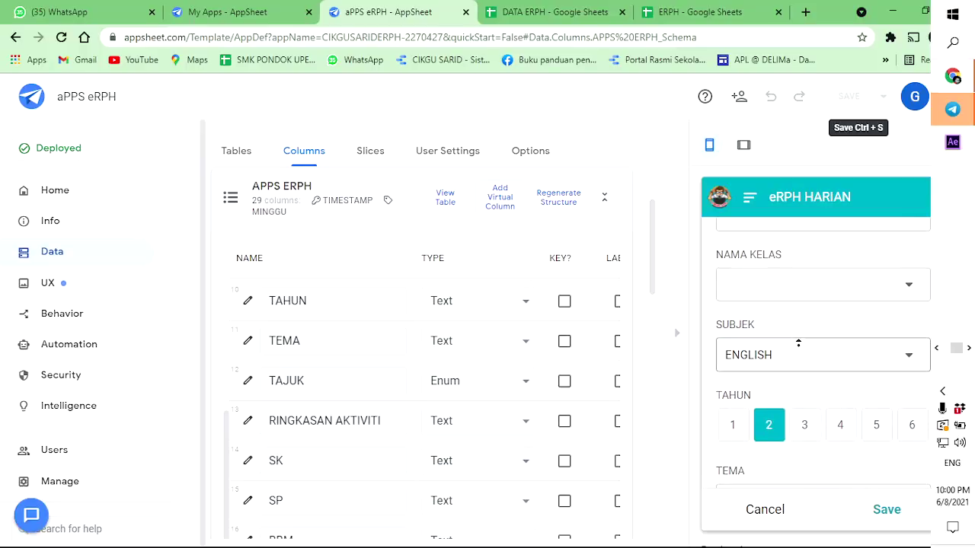
pyautogui.scroll(-1, 796, 349)
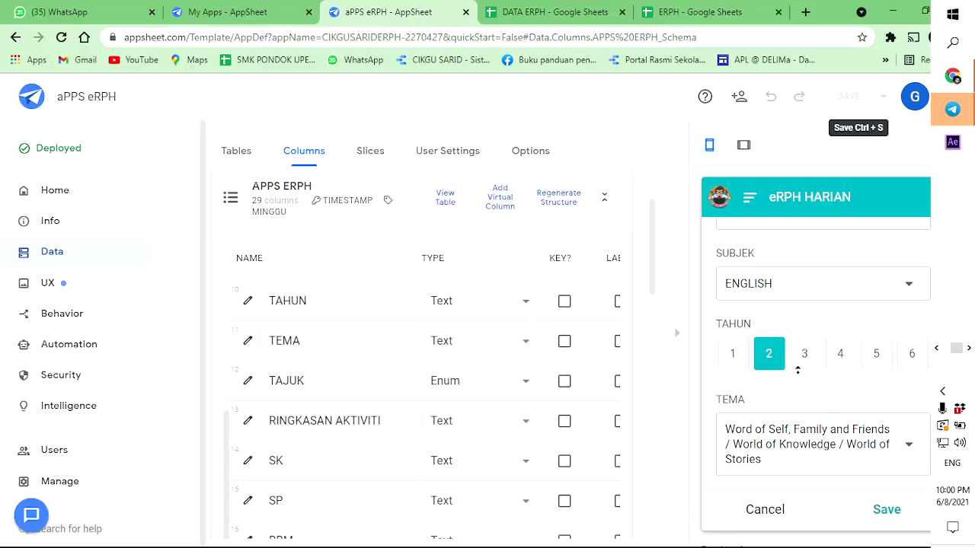
pyautogui.scroll(-1, 793, 367)
pyautogui.scroll(-1, 797, 373)
# Choose "Word of Self, Family and Friends / World of Knowledge / World of Stories" as TEMA in the eRPH HARIAN form preview.
pyautogui.click(880, 312)
pyautogui.click(823, 268)
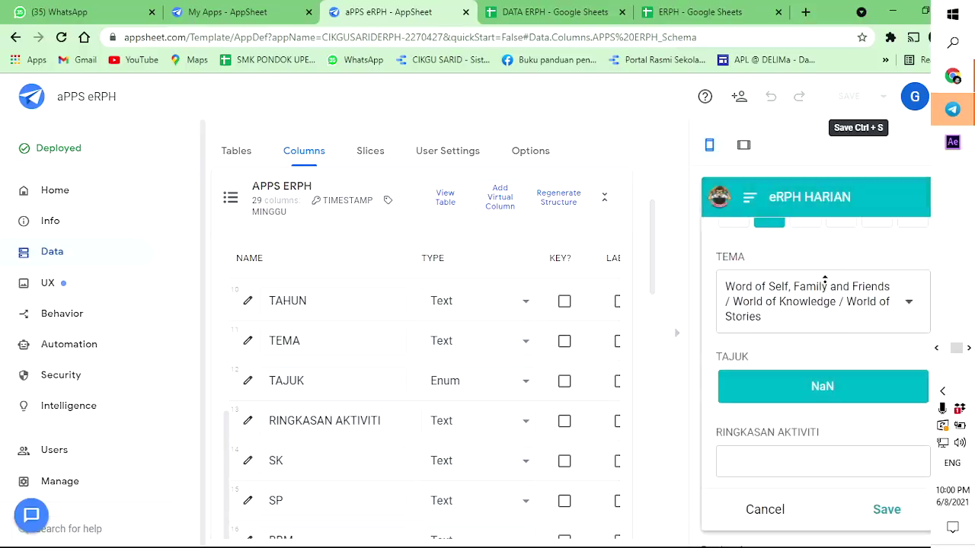
pyautogui.click(806, 290)
pyautogui.click(906, 493)
pyautogui.scroll(2, 846, 379)
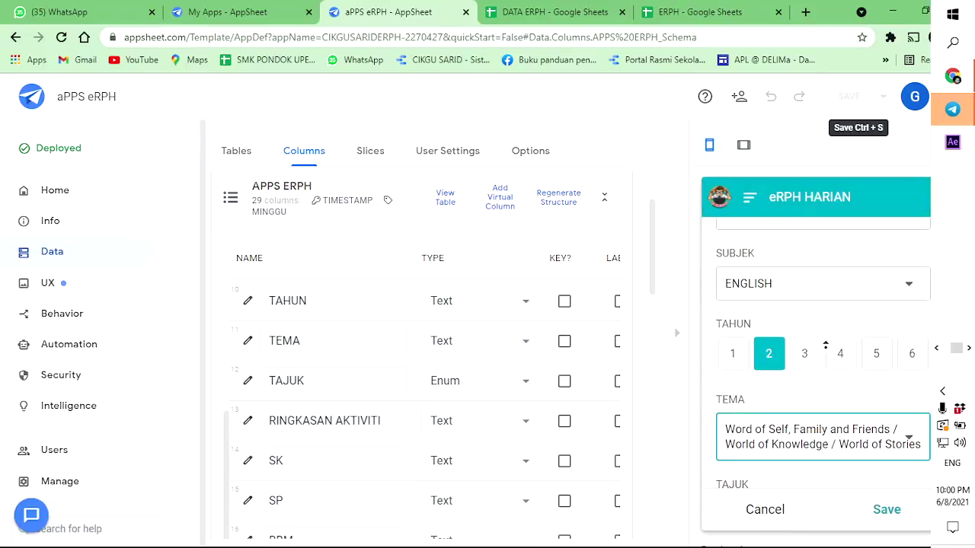
# Set SUBJEK to BAHASA MELAYU in the form preview and check the TAJUK choices for TAHUN 3, 2 and 1.
pyautogui.click(831, 292)
pyautogui.click(798, 283)
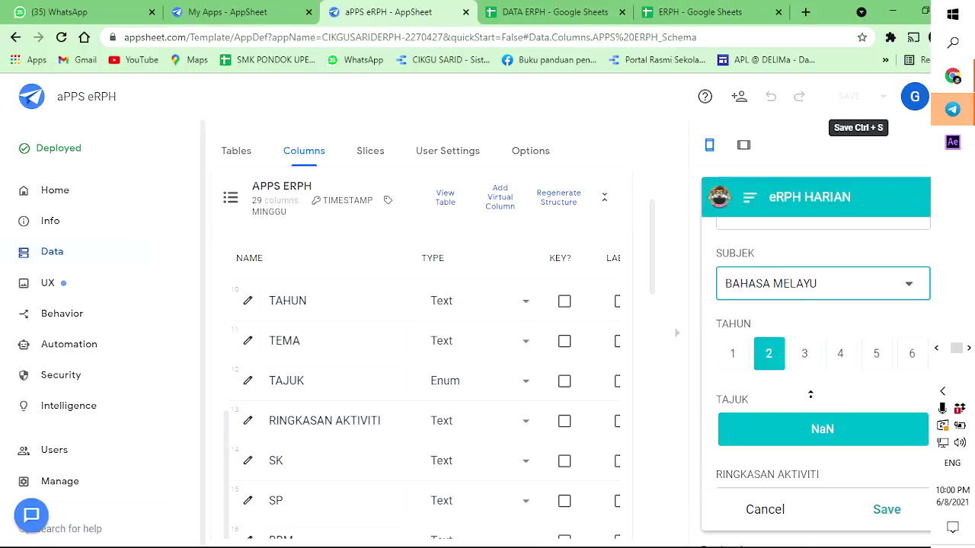
pyautogui.click(804, 355)
pyautogui.scroll(-1, 807, 358)
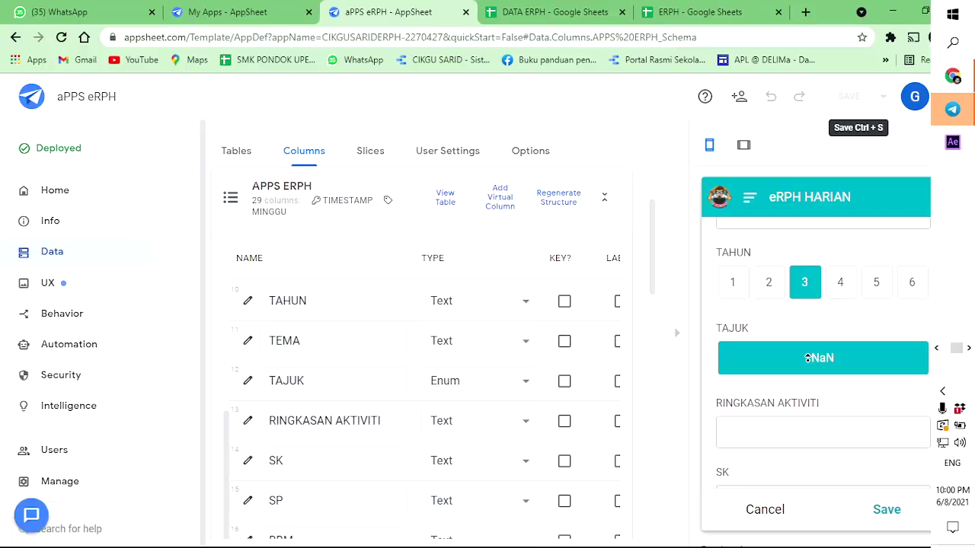
pyautogui.scroll(-1, 807, 358)
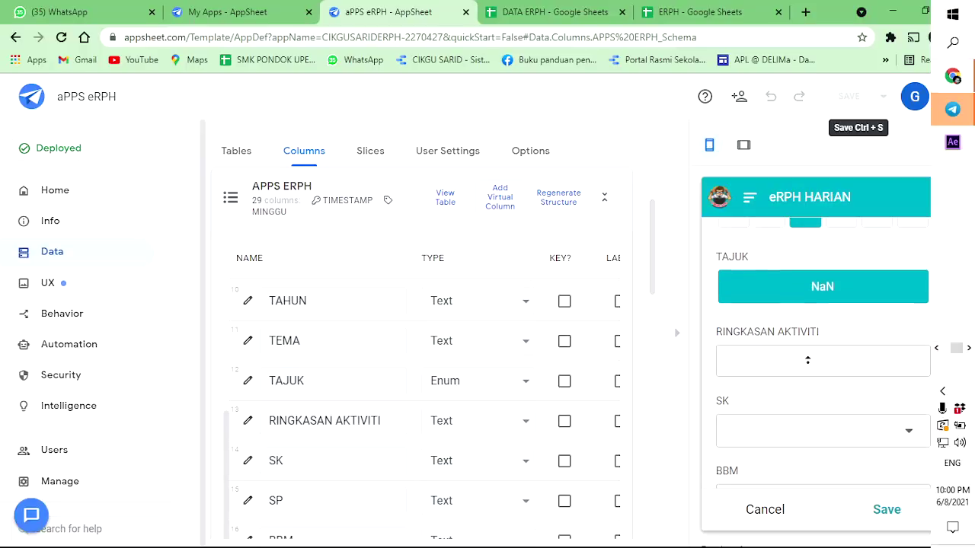
pyautogui.scroll(1, 791, 348)
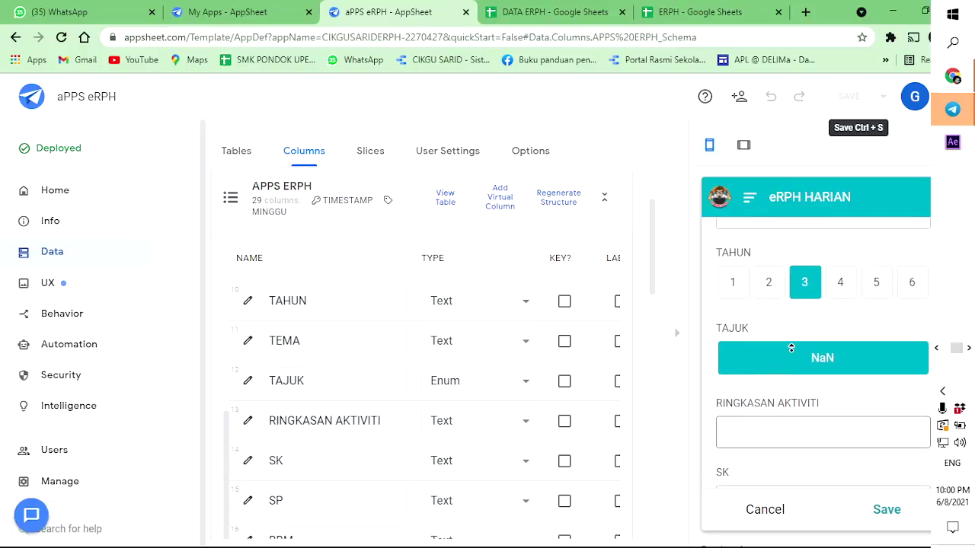
pyautogui.click(769, 285)
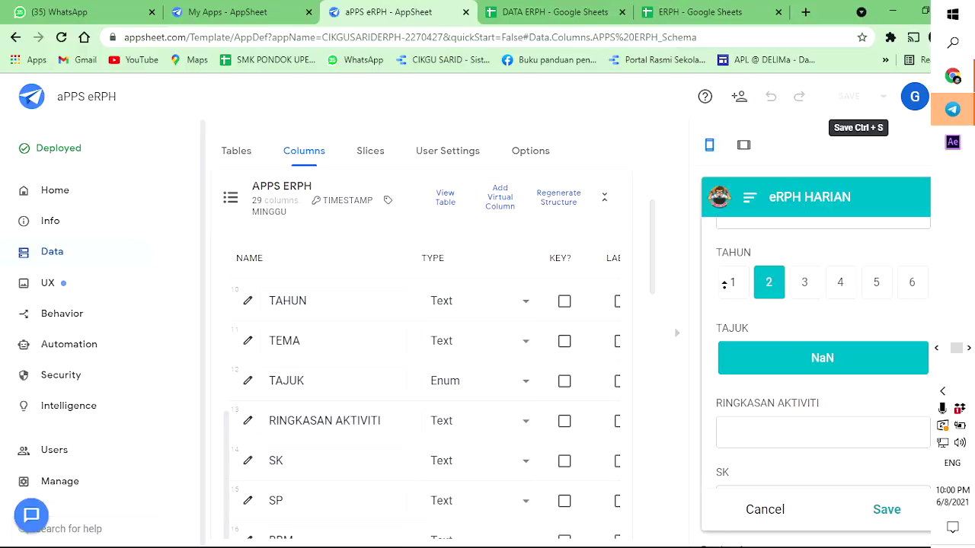
pyautogui.click(731, 284)
pyautogui.scroll(2, 746, 288)
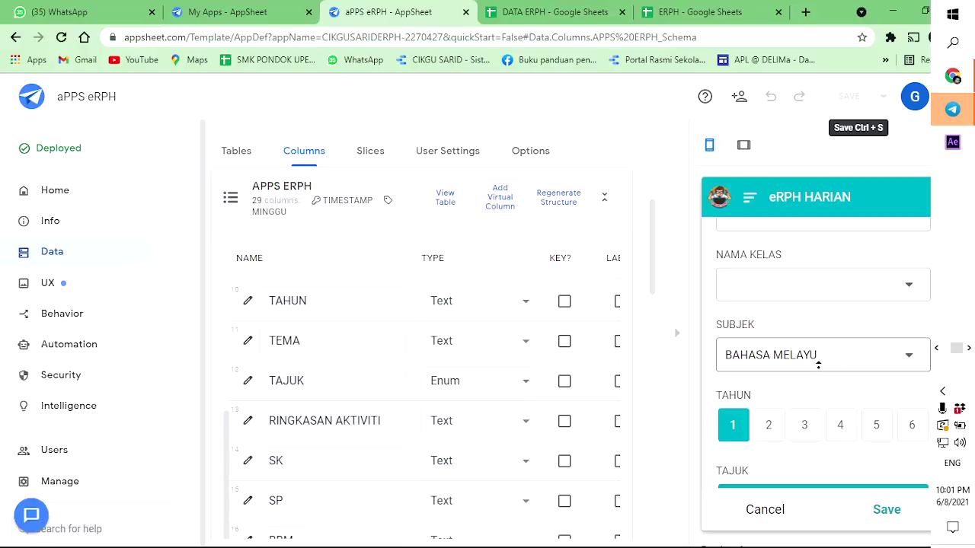
pyautogui.scroll(-2, 812, 373)
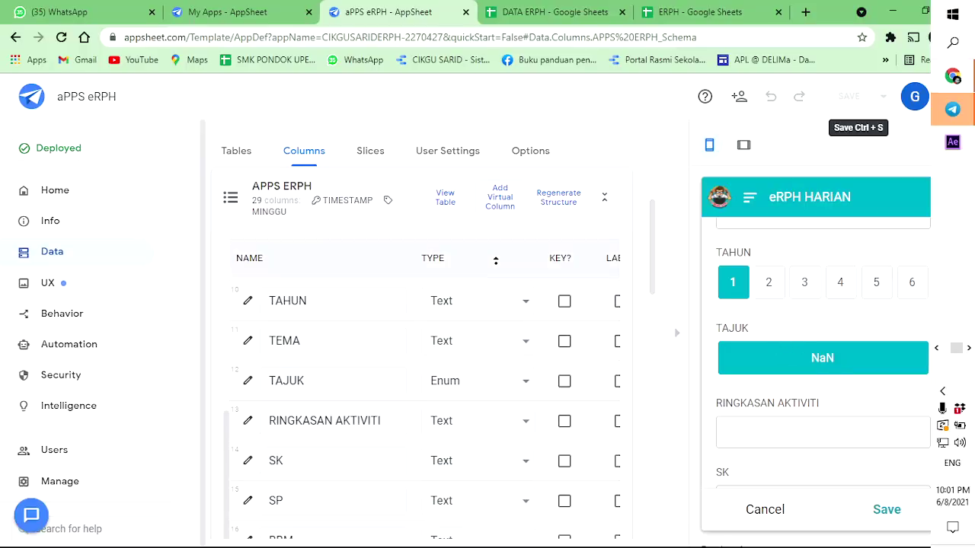
# Review the Valid If expression of the TAJUK column in the APPS ERPH table, leaving its settings as they are.
pyautogui.scroll(-1, 420, 320)
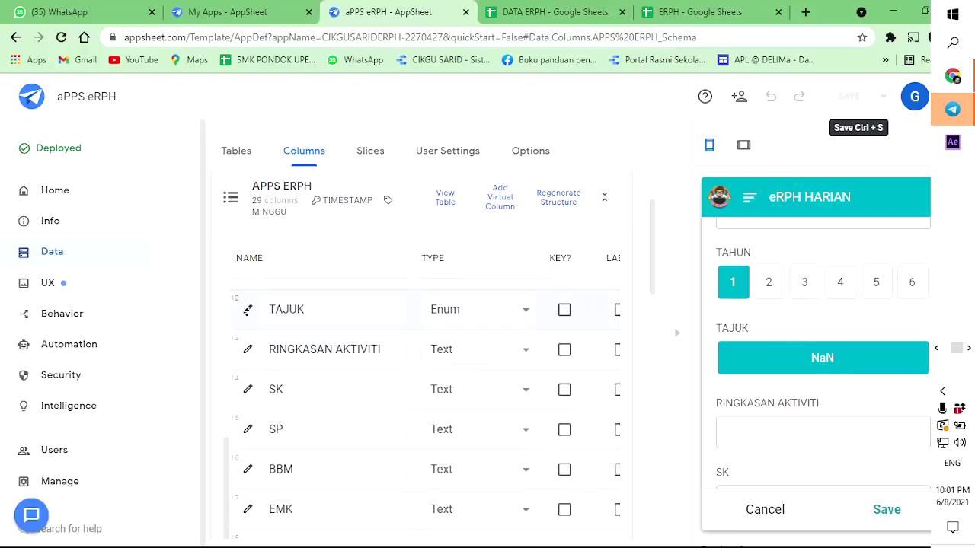
pyautogui.click(247, 310)
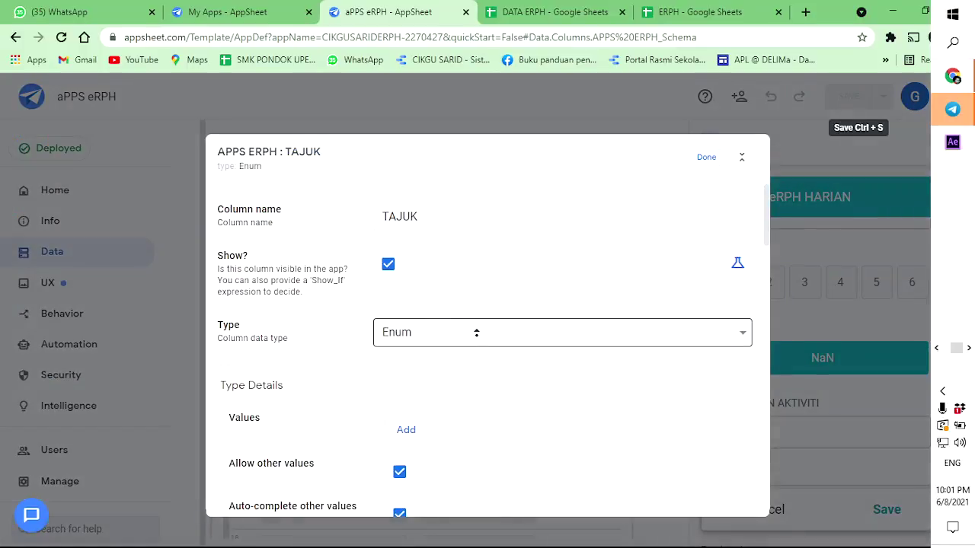
pyautogui.scroll(-4, 476, 333)
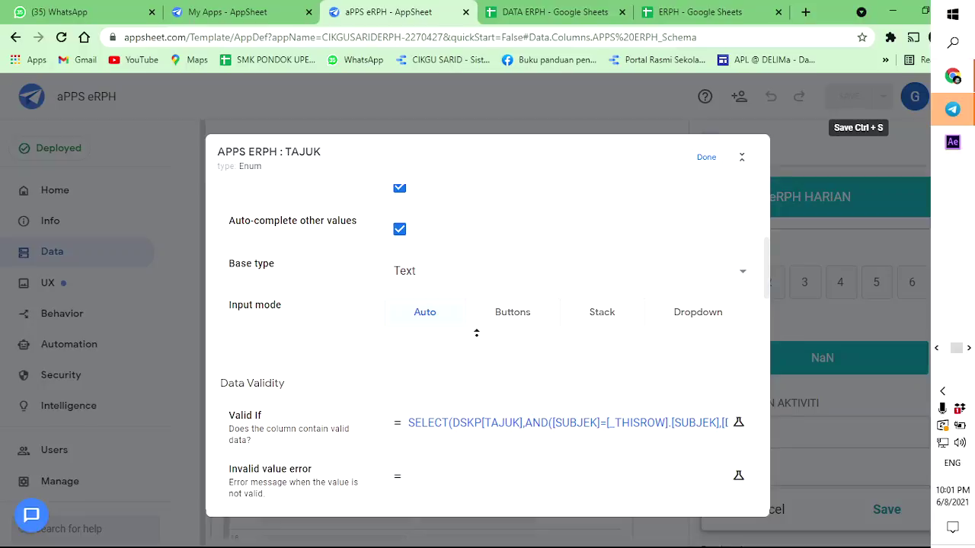
pyautogui.click(584, 423)
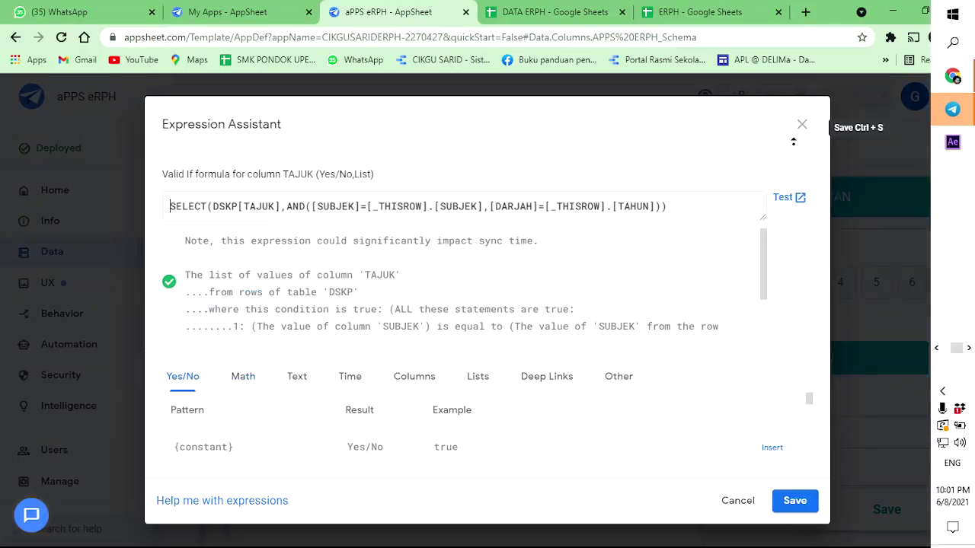
pyautogui.click(802, 125)
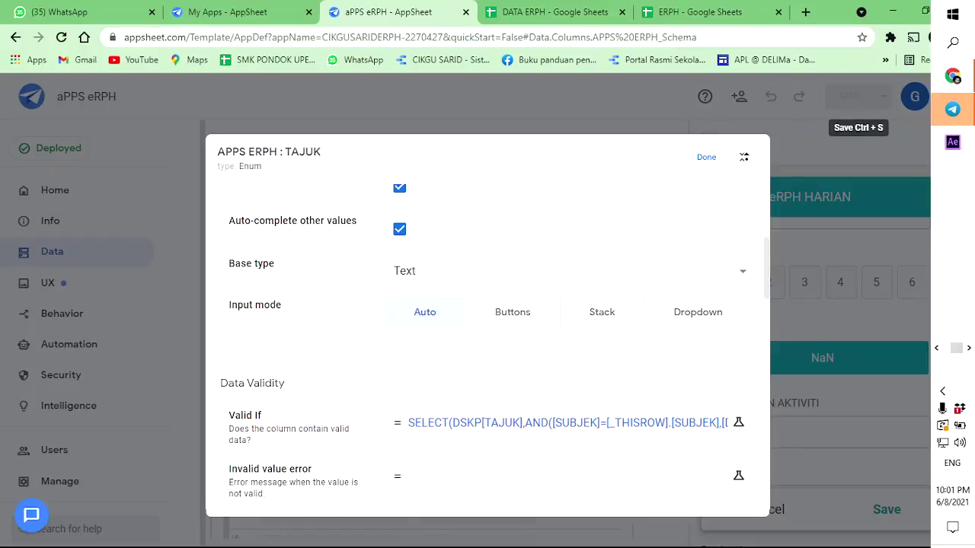
pyautogui.click(707, 157)
# Find the DSKP table below the APPS ERPH columns and look through its table settings.
pyautogui.scroll(-3, 300, 379)
pyautogui.scroll(-5, 246, 464)
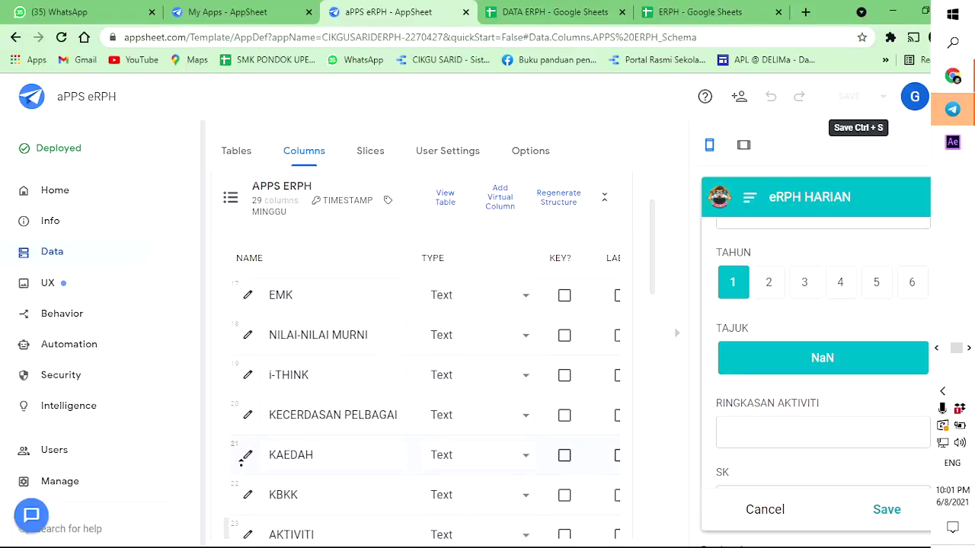
pyautogui.scroll(-1, 316, 461)
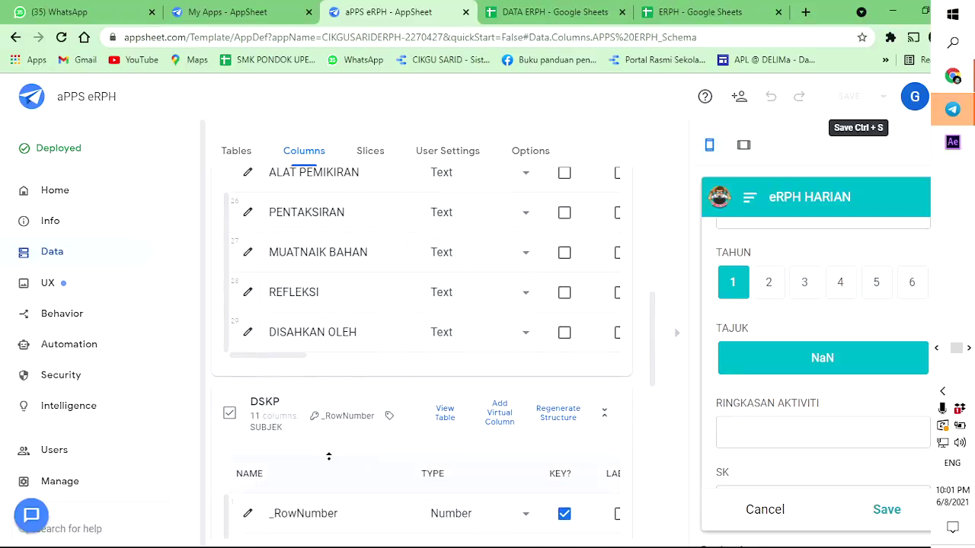
pyautogui.click(454, 416)
pyautogui.scroll(-4, 383, 354)
pyautogui.scroll(4, 384, 354)
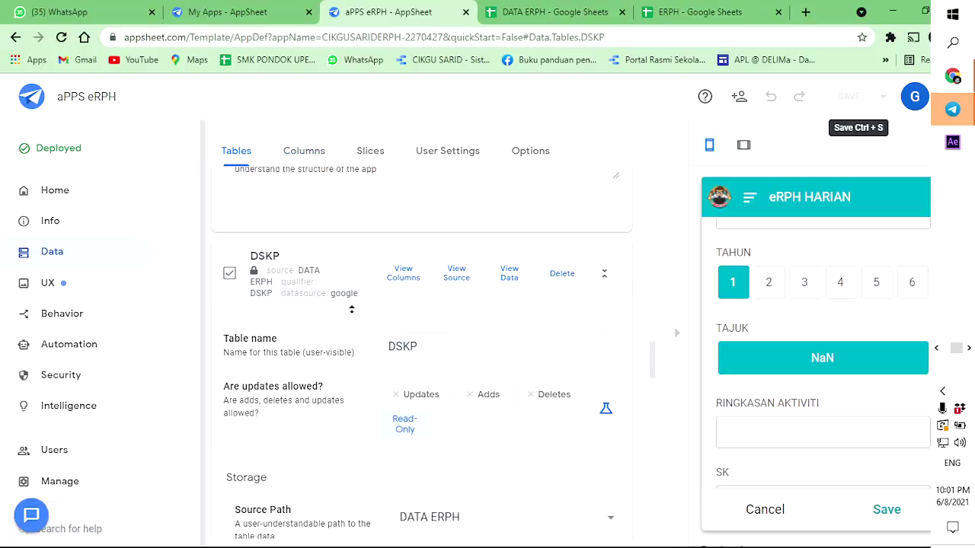
# Change the TAJUK column's type to Text in the DSKP table's column list and save the app.
pyautogui.click(403, 273)
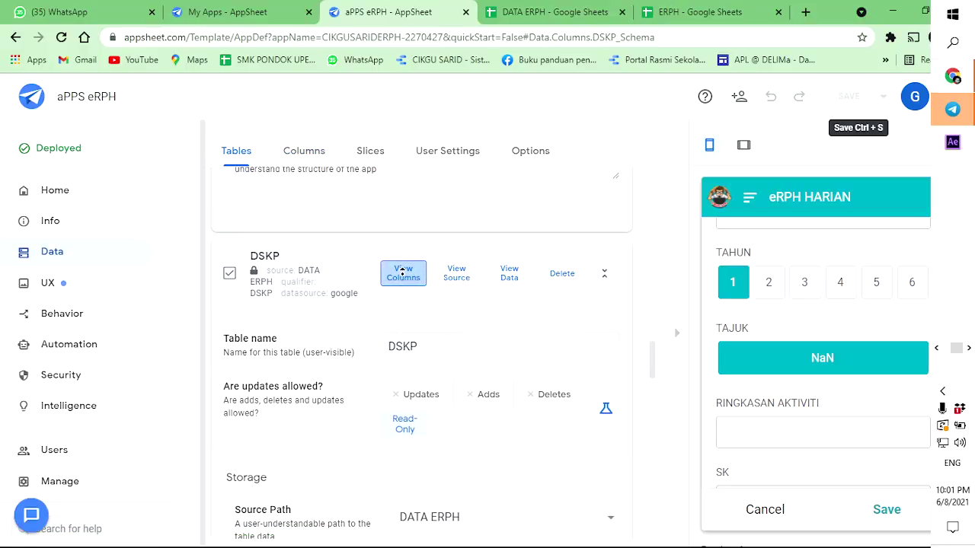
pyautogui.scroll(-3, 429, 331)
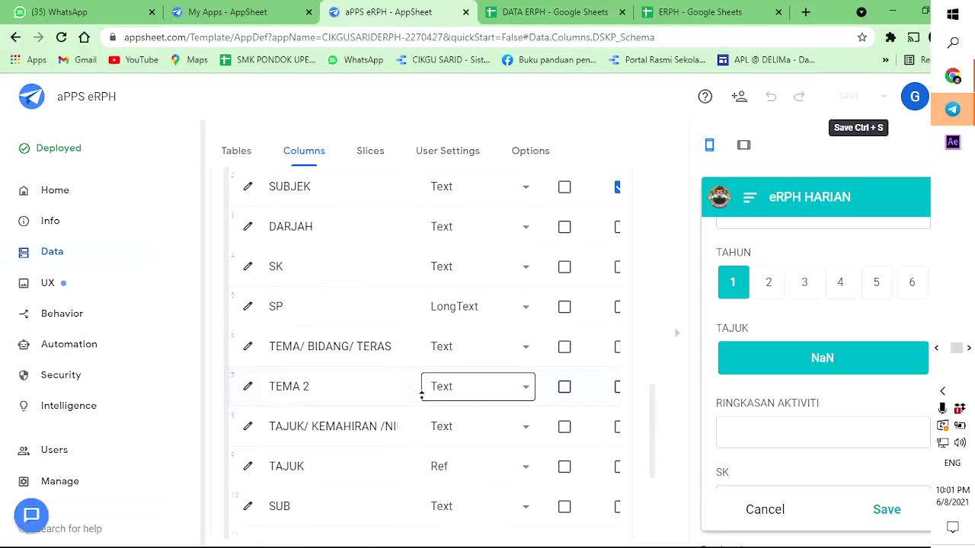
pyautogui.scroll(-2, 421, 391)
pyautogui.click(477, 402)
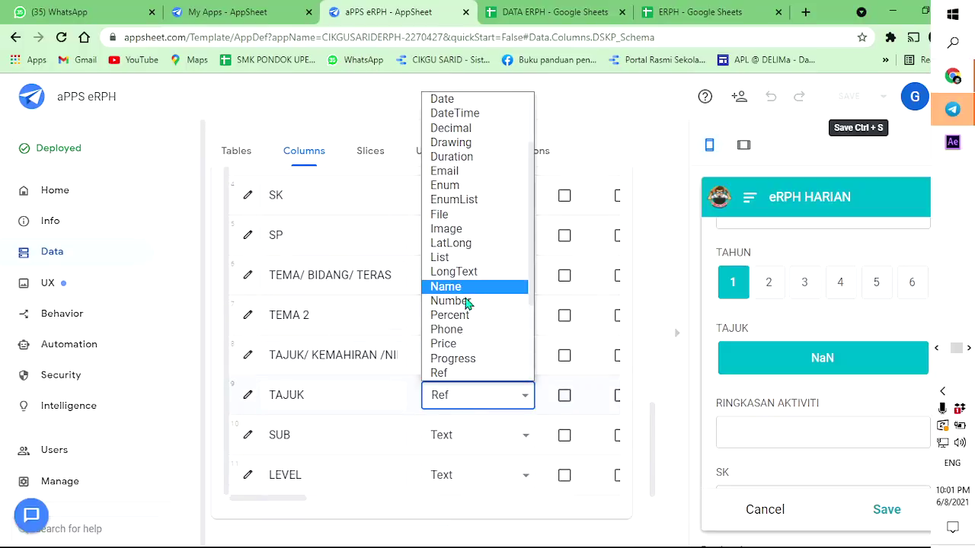
pyautogui.scroll(2, 463, 287)
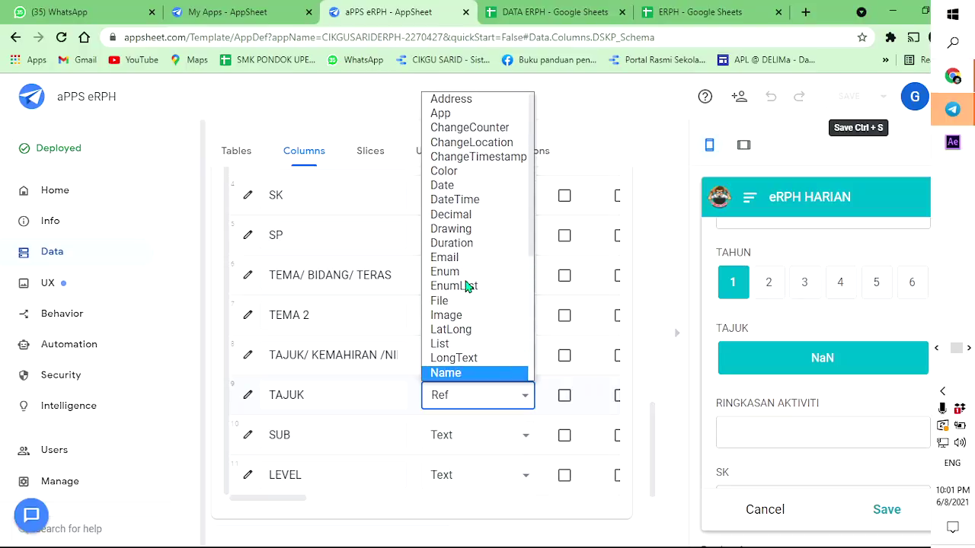
pyautogui.scroll(-2, 463, 282)
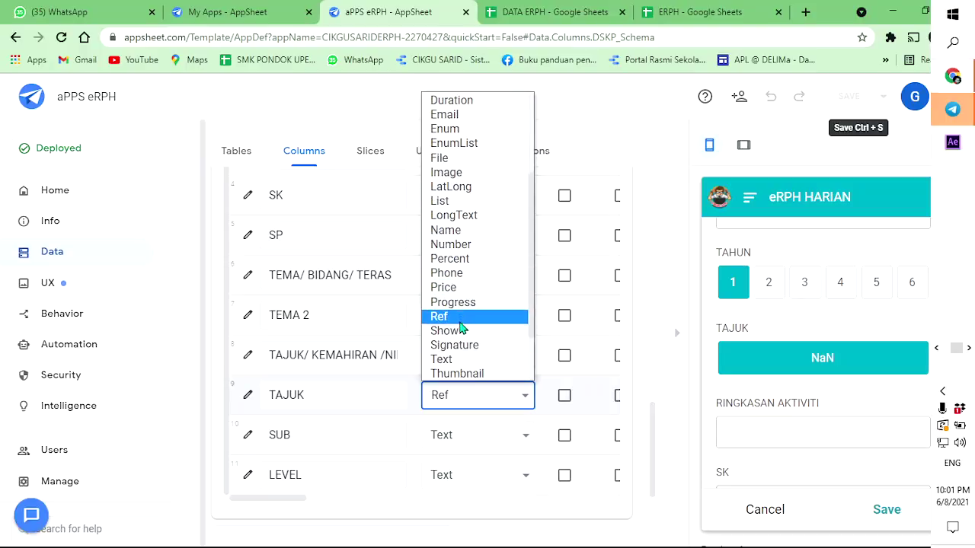
pyautogui.scroll(-2, 461, 335)
pyautogui.click(456, 286)
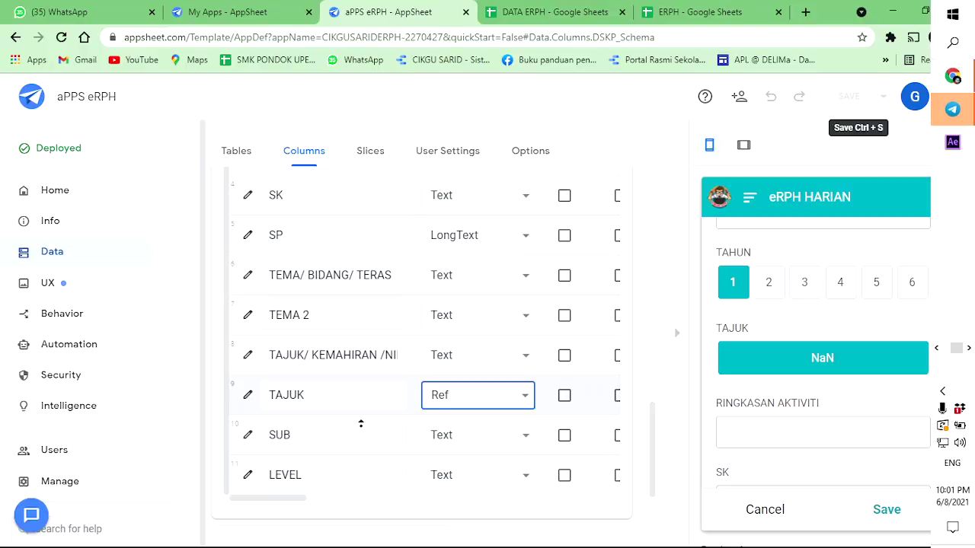
pyautogui.click(845, 103)
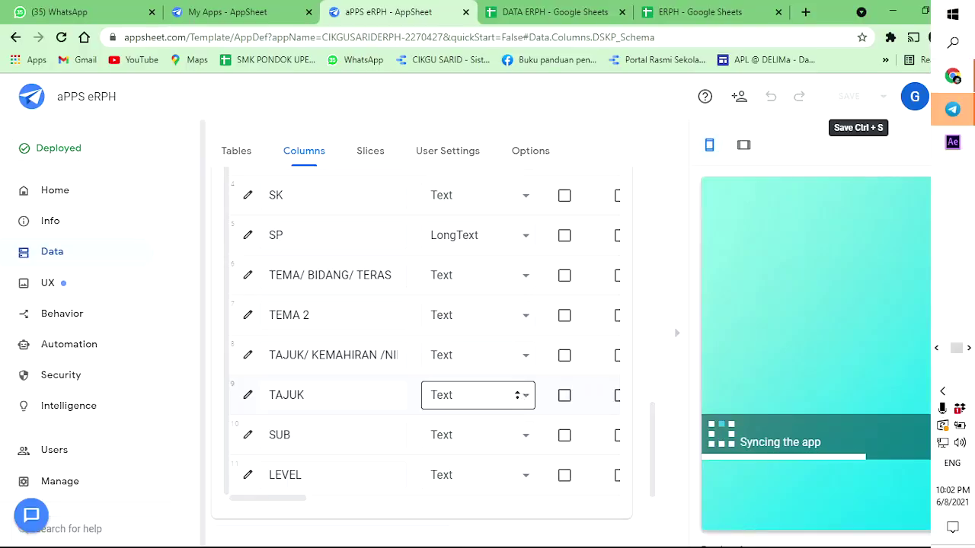
# Set SUBJEK to ENGLISH and TAHUN to 2 in the reloaded eRPH HARIAN form preview.
pyautogui.scroll(-5, 838, 380)
pyautogui.scroll(-4, 836, 386)
pyautogui.click(812, 364)
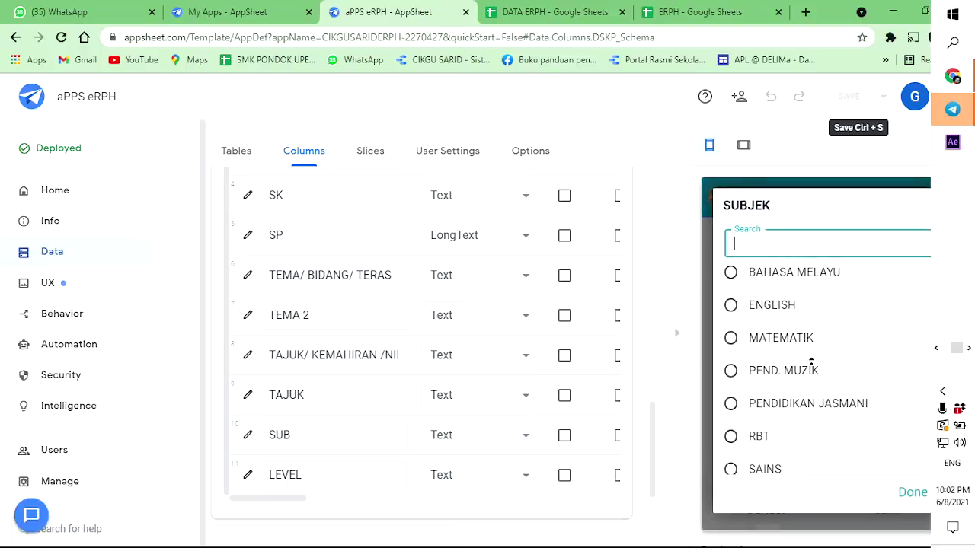
pyautogui.click(733, 336)
pyautogui.click(739, 353)
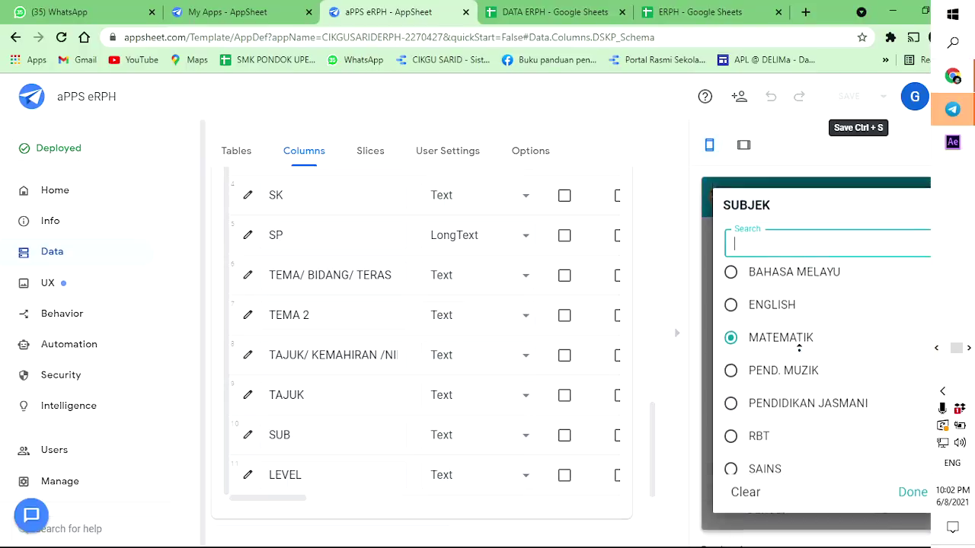
pyautogui.click(792, 308)
pyautogui.click(767, 352)
pyautogui.scroll(-2, 793, 357)
# Open the TAJUK choices in the form preview and select "At the beach".
pyautogui.click(794, 358)
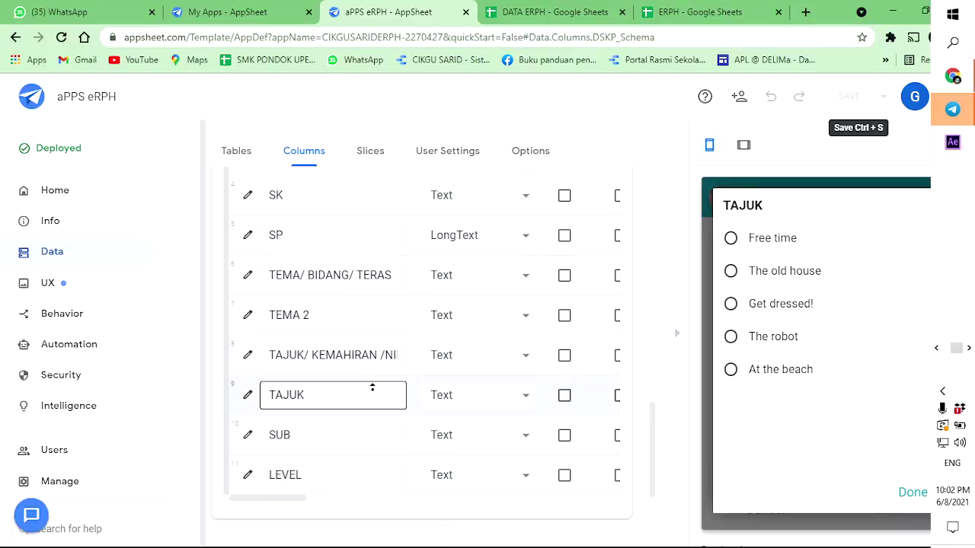
pyautogui.scroll(2, 384, 390)
pyautogui.scroll(-2, 466, 428)
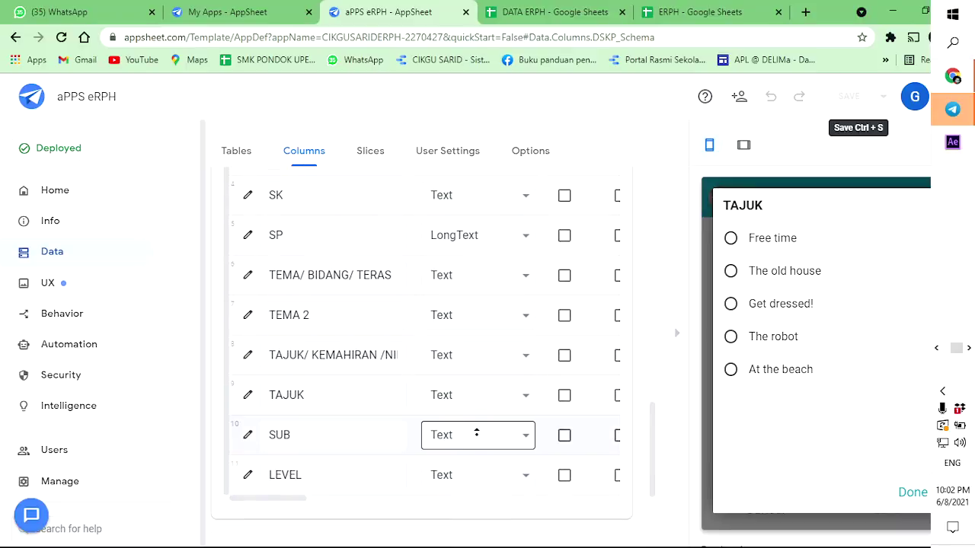
pyautogui.scroll(-2, 469, 398)
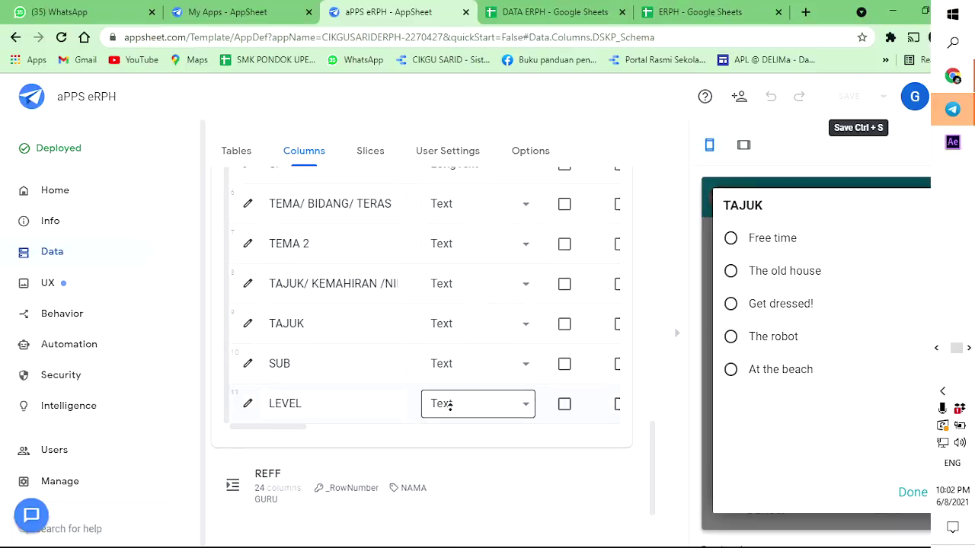
pyautogui.click(770, 370)
pyautogui.click(842, 296)
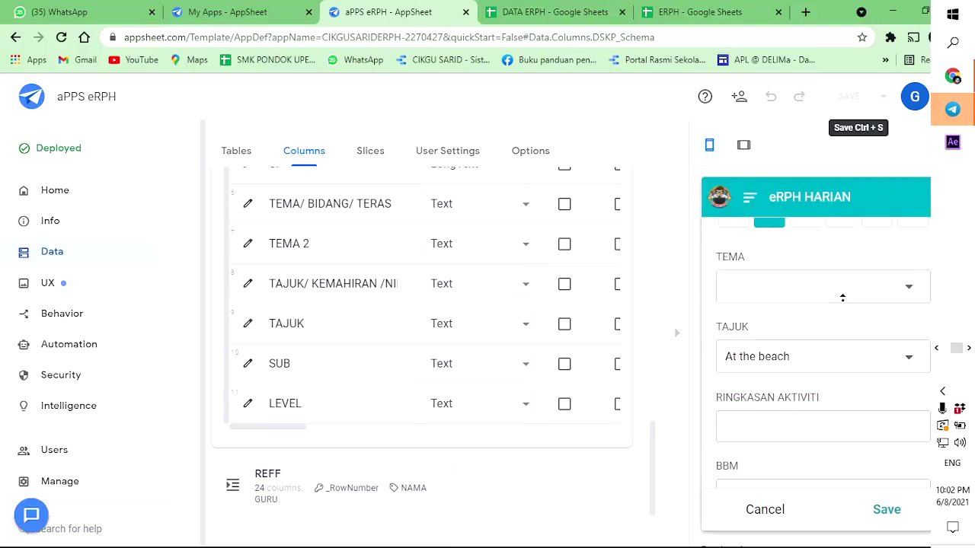
# Set TEMA to "Word of Self, Family and Friends / World of Knowledge / World of Stories" in the form preview and compare it with the DSKP theme columns.
pyautogui.click(792, 265)
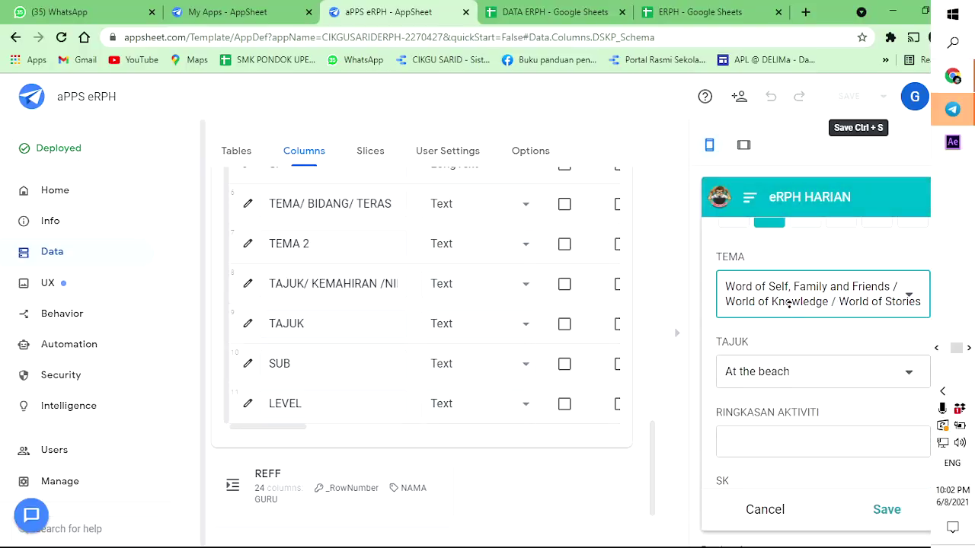
pyautogui.scroll(-1, 789, 304)
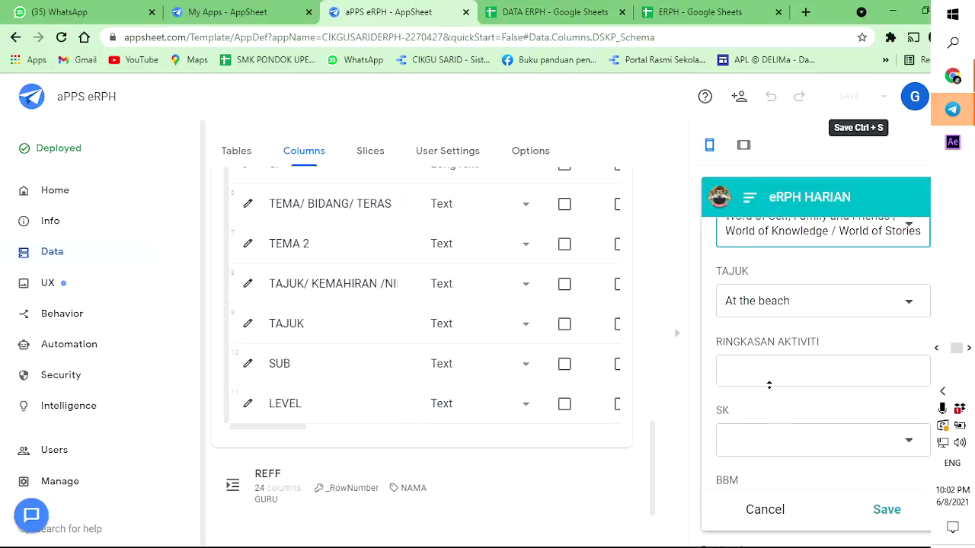
pyautogui.scroll(1, 769, 385)
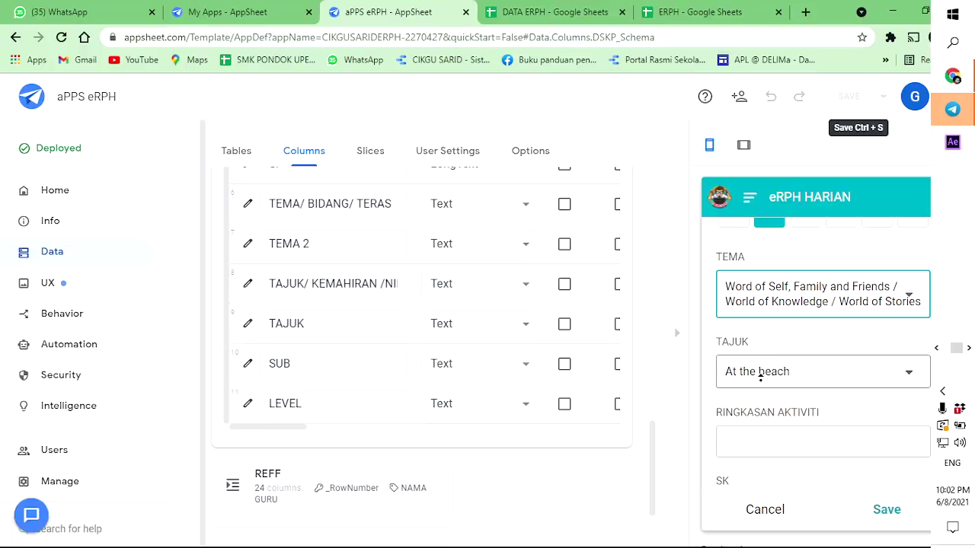
pyautogui.scroll(1, 283, 283)
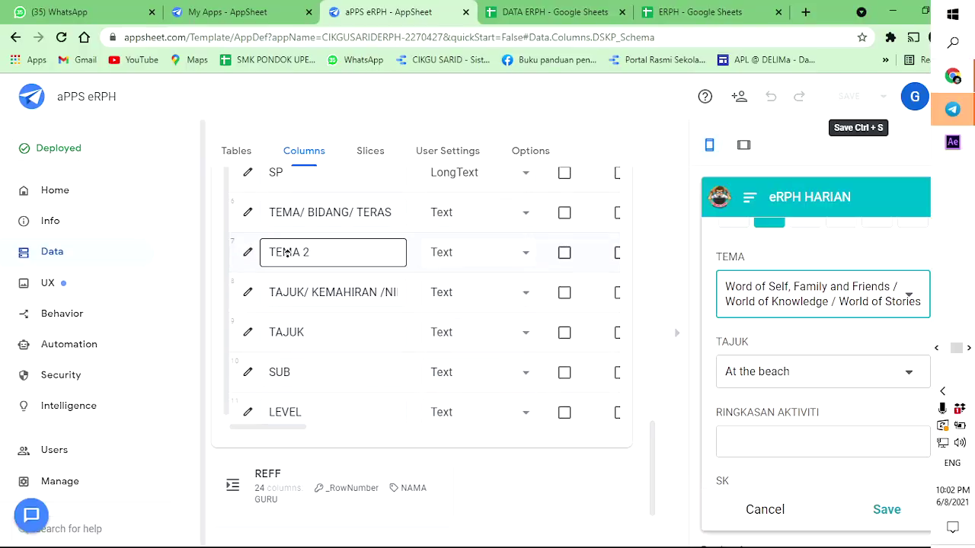
pyautogui.scroll(2, 279, 263)
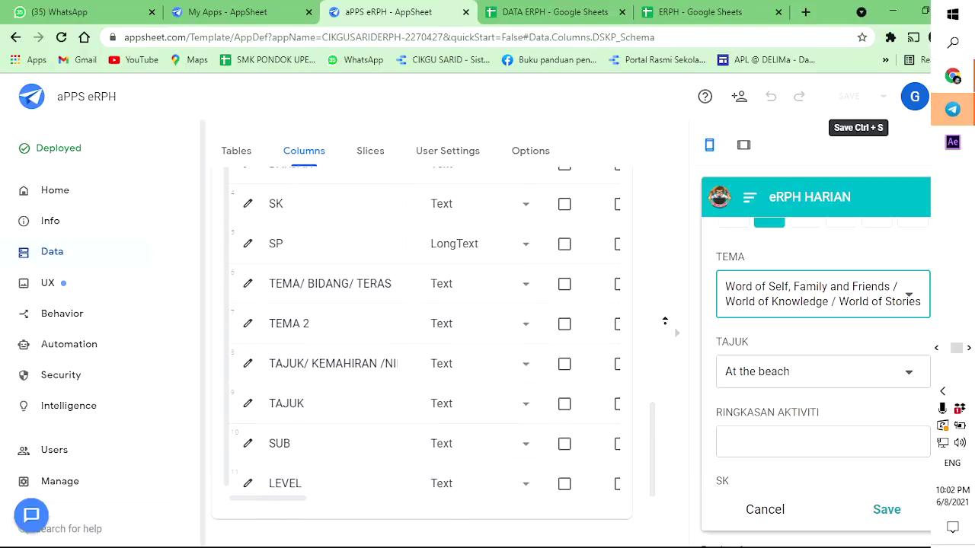
pyautogui.scroll(2, 854, 325)
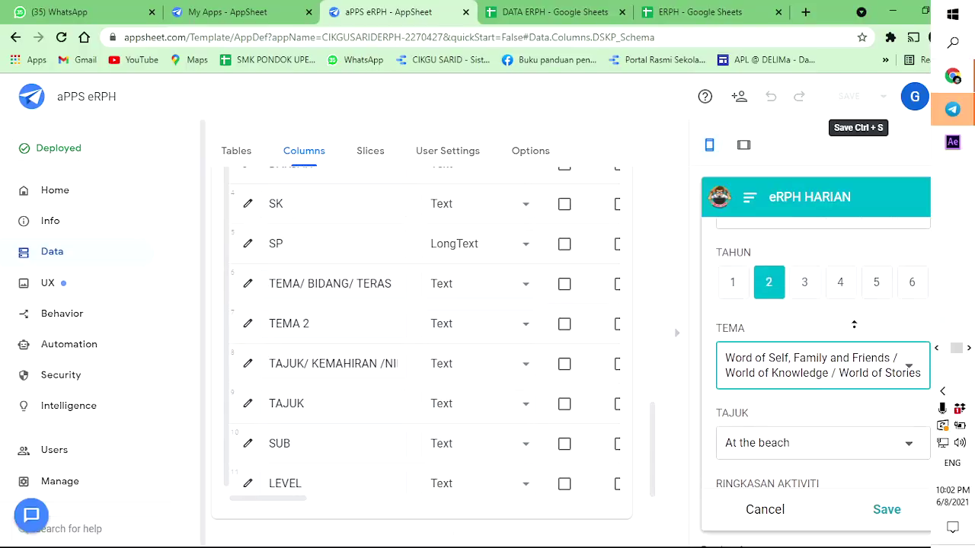
# Switch to the DATA ERPH spreadsheet and examine how the DSKP sheet's BAHASA MELAYU rows use the TEMA/ BIDANG/ TERAS and TEMA 2 columns.
pyautogui.click(542, 14)
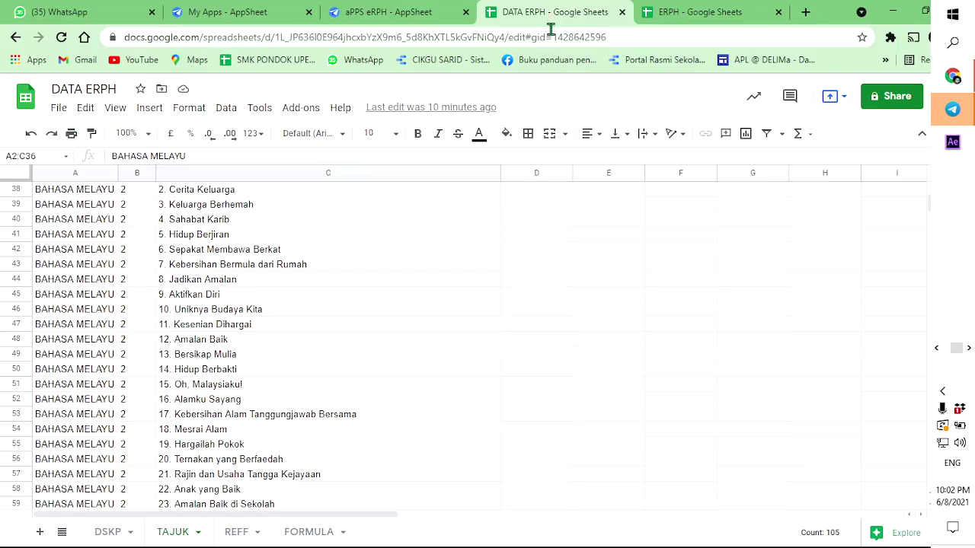
pyautogui.click(108, 531)
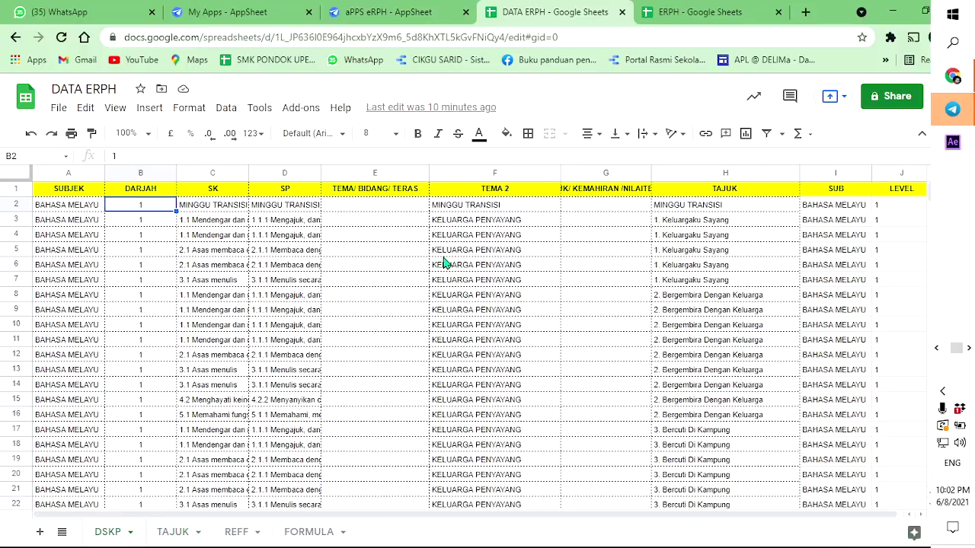
pyautogui.scroll(-10, 361, 272)
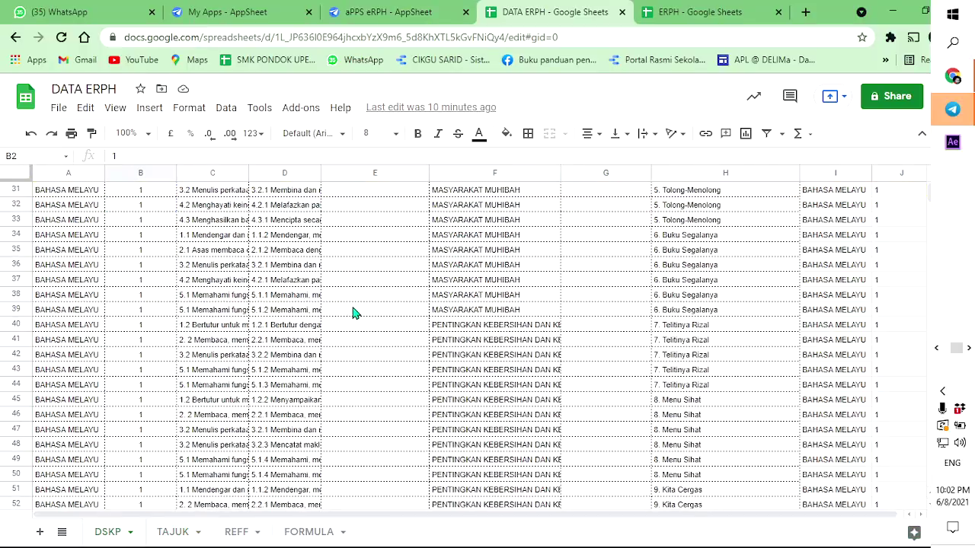
pyautogui.scroll(8, 351, 313)
pyautogui.scroll(2, 364, 272)
pyautogui.scroll(-1, 363, 272)
pyautogui.scroll(1, 361, 272)
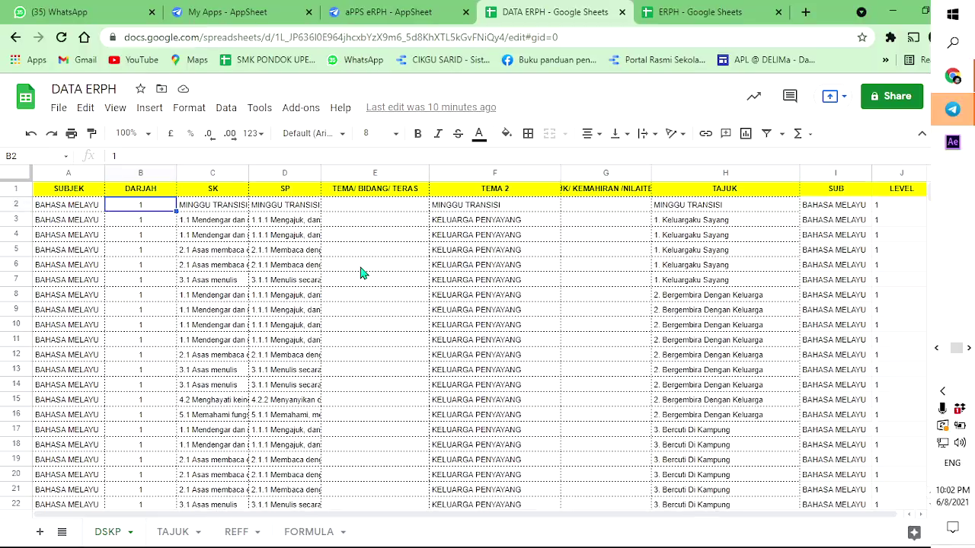
pyautogui.click(468, 236)
pyautogui.scroll(-18, 305, 280)
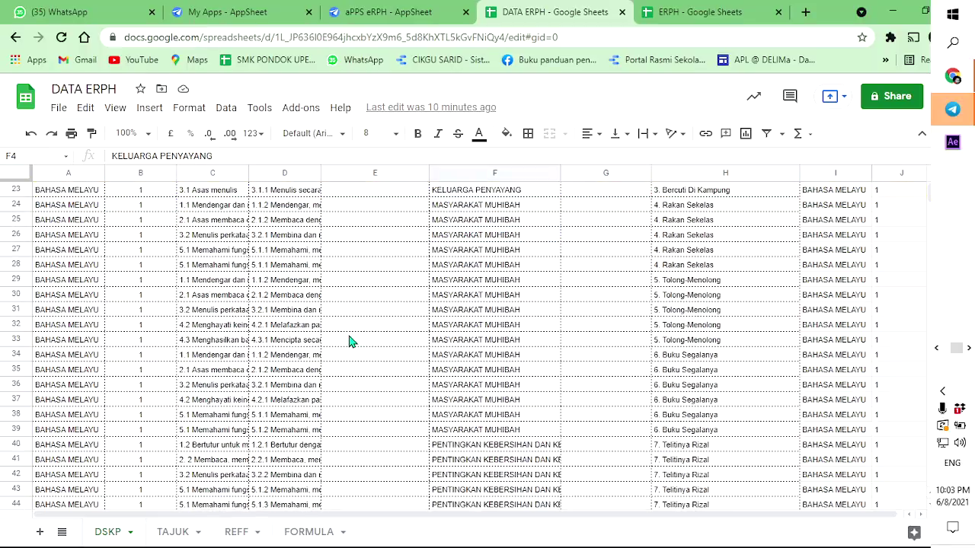
pyautogui.scroll(-20, 361, 361)
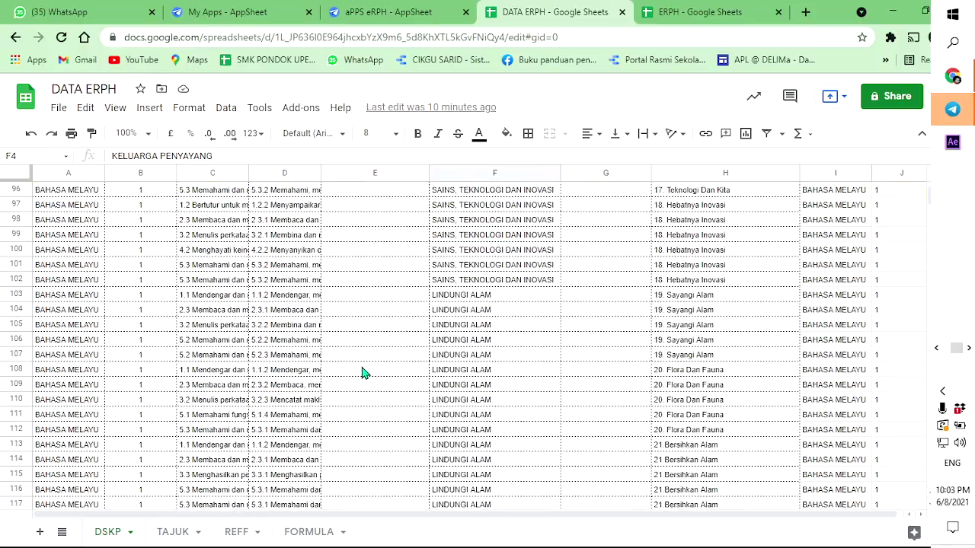
pyautogui.scroll(-15, 361, 378)
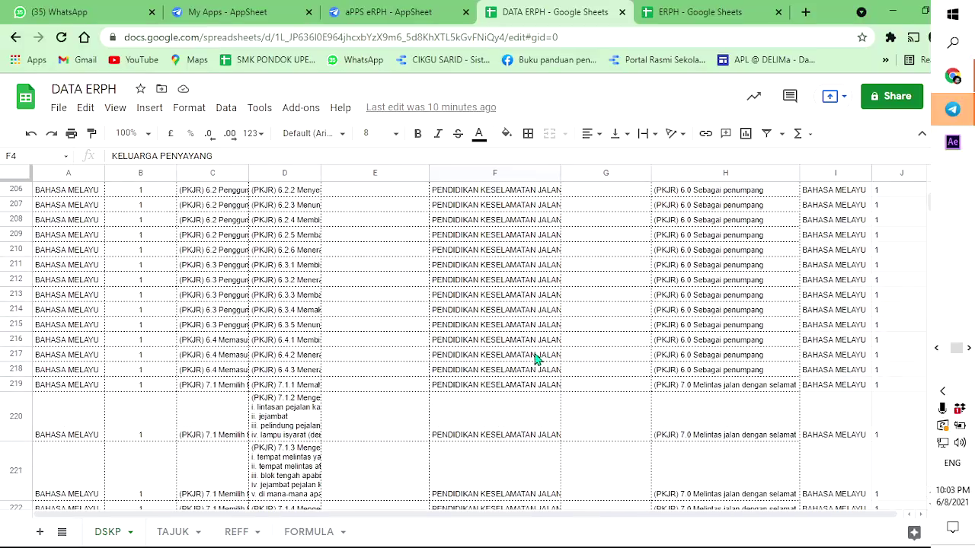
pyautogui.scroll(-15, 457, 365)
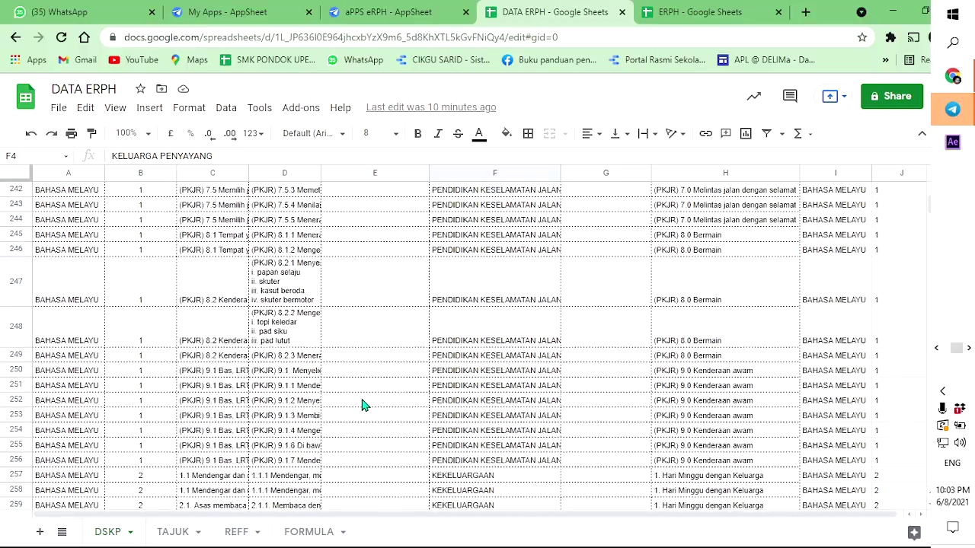
# Find the ENGLISH rows in the DSKP sheet and compare their TEMA/ BIDANG/ TERAS and TEMA 2 cells.
pyautogui.scroll(-20, 361, 404)
pyautogui.click(361, 405)
pyautogui.scroll(-4, 898, 232)
pyautogui.moveTo(928, 214); pyautogui.dragTo(930, 281)
pyautogui.click(475, 315)
pyautogui.scroll(-3, 638, 345)
pyautogui.scroll(-3, 638, 345)
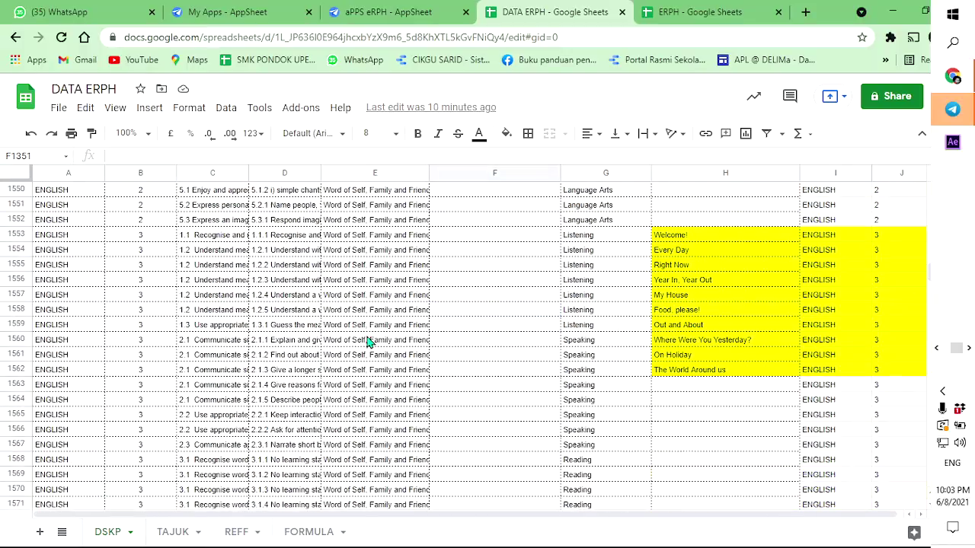
pyautogui.click(342, 341)
pyautogui.click(472, 329)
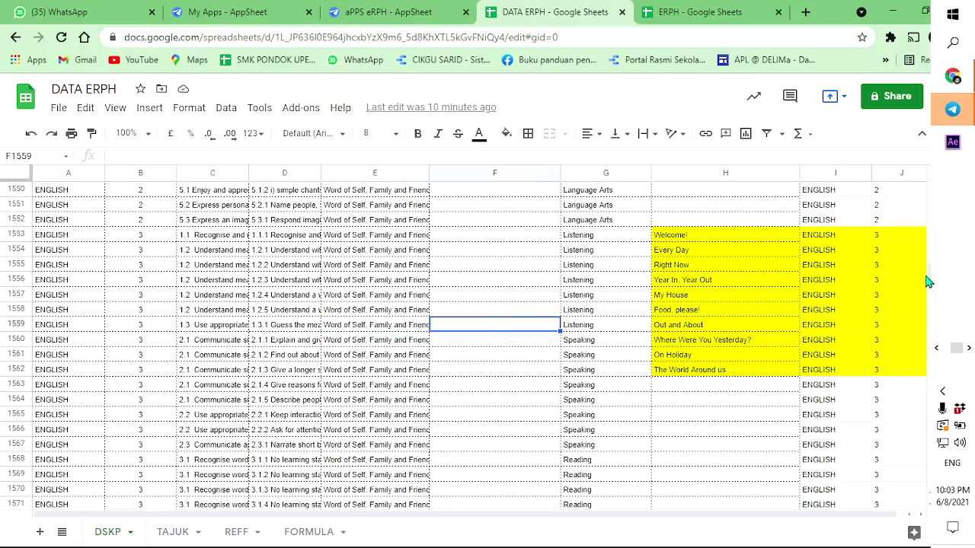
# Find the year 4 physical education rows in the DSKP sheet and compare their TEMA/ BIDANG/ TERAS entries with the TEMA 2 entries.
pyautogui.moveTo(929, 278); pyautogui.dragTo(937, 347)
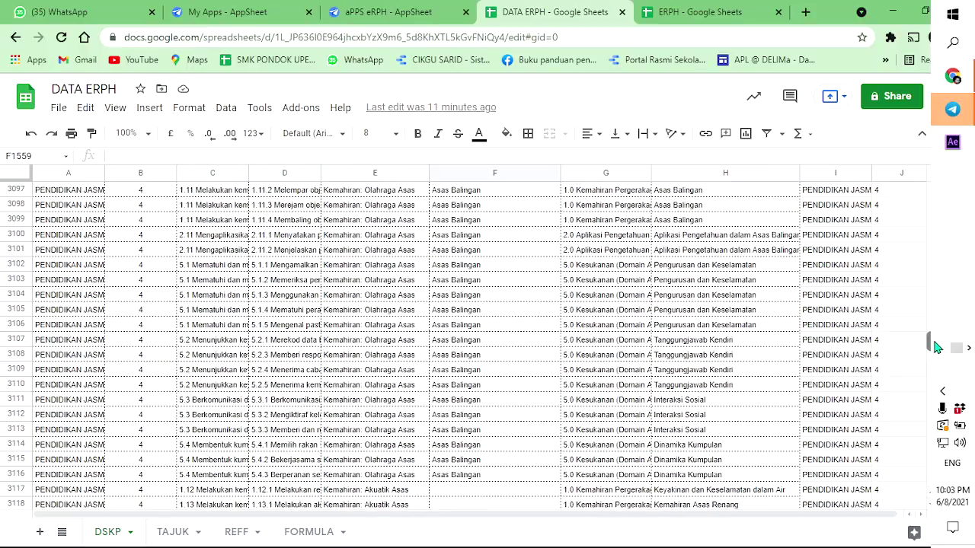
pyautogui.click(371, 296)
pyautogui.click(446, 283)
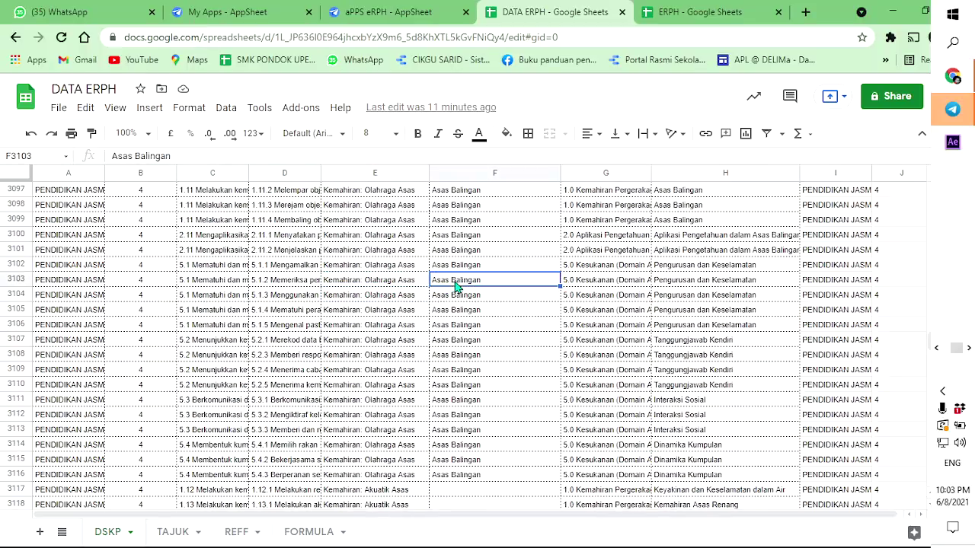
pyautogui.click(358, 285)
pyautogui.click(450, 281)
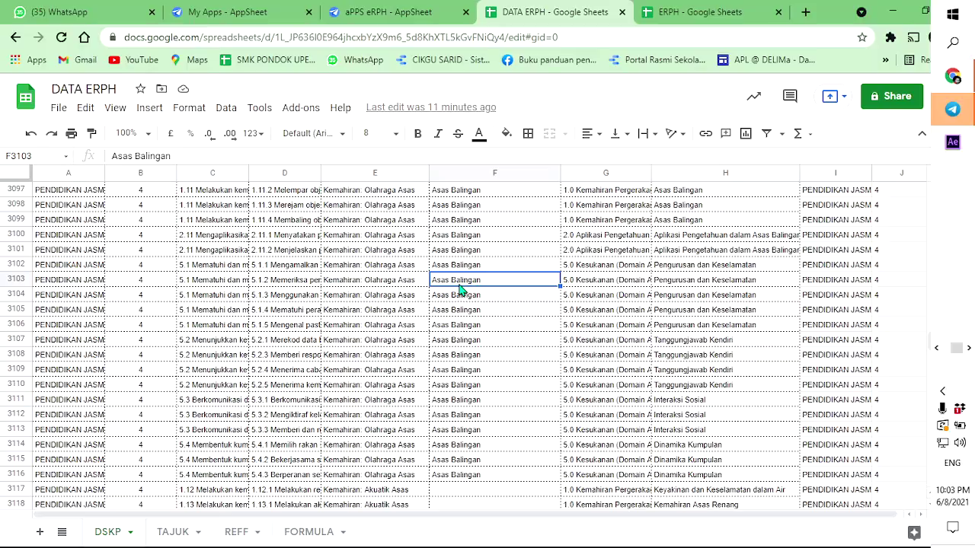
pyautogui.click(396, 286)
pyautogui.click(389, 310)
pyautogui.click(478, 324)
pyautogui.click(404, 354)
pyautogui.click(486, 358)
pyautogui.click(331, 387)
pyautogui.click(520, 387)
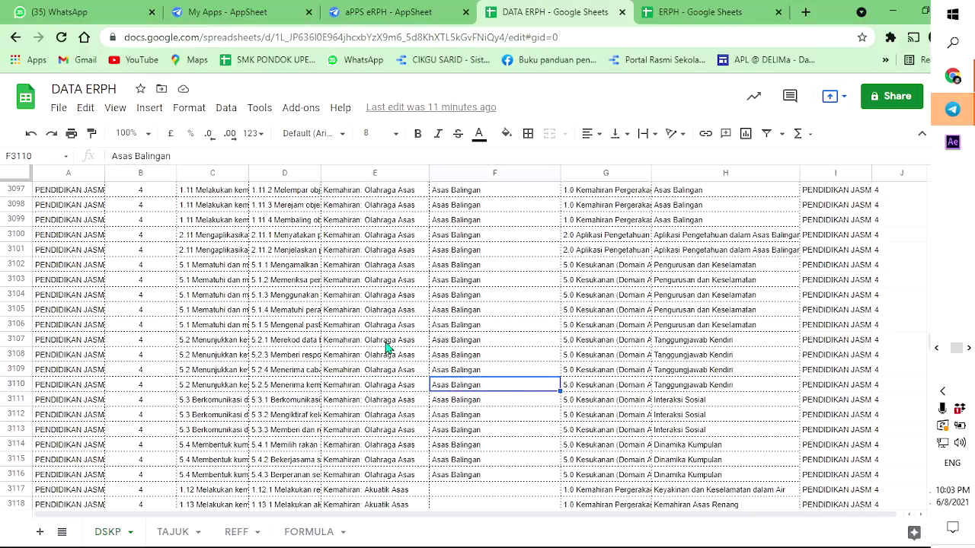
pyautogui.click(361, 331)
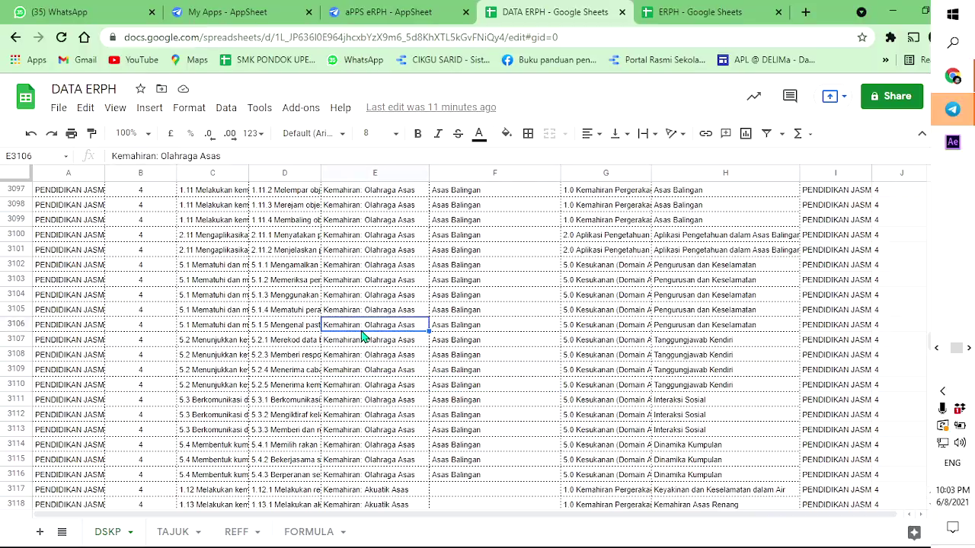
pyautogui.click(479, 342)
pyautogui.click(363, 371)
pyautogui.click(616, 372)
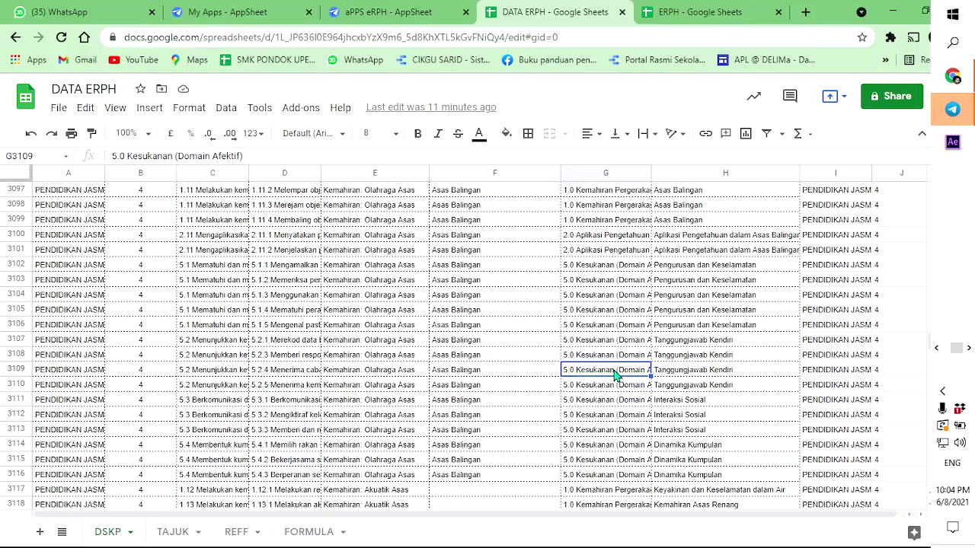
pyautogui.click(466, 366)
pyautogui.click(381, 368)
pyautogui.click(469, 358)
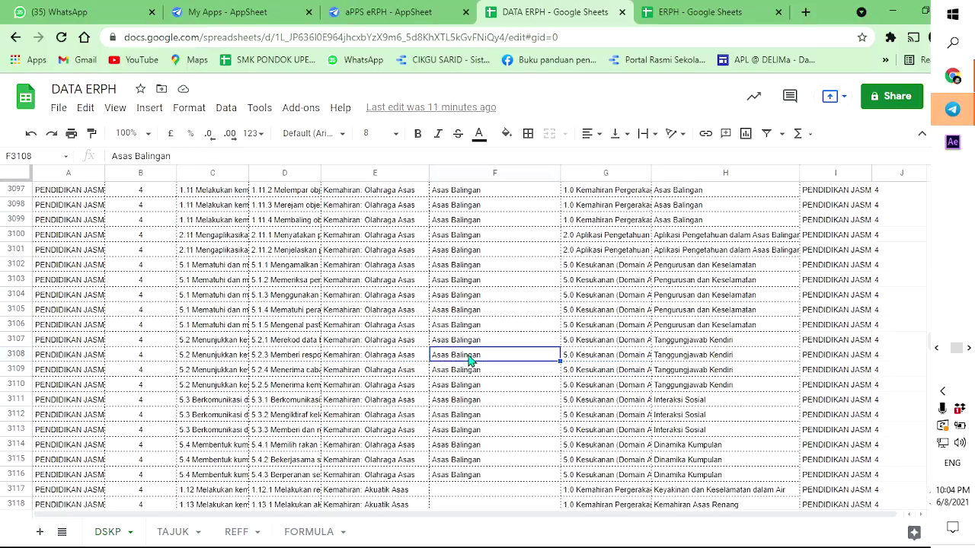
pyautogui.click(380, 361)
pyautogui.click(474, 357)
# Check the theme columns through the remaining year 4 and the year 5 physical education rows of the DSKP sheet.
pyautogui.scroll(-3, 401, 394)
pyautogui.click(396, 387)
pyautogui.click(448, 387)
pyautogui.scroll(-5, 419, 396)
pyautogui.click(392, 412)
pyautogui.scroll(-5, 390, 399)
pyautogui.scroll(-18, 396, 401)
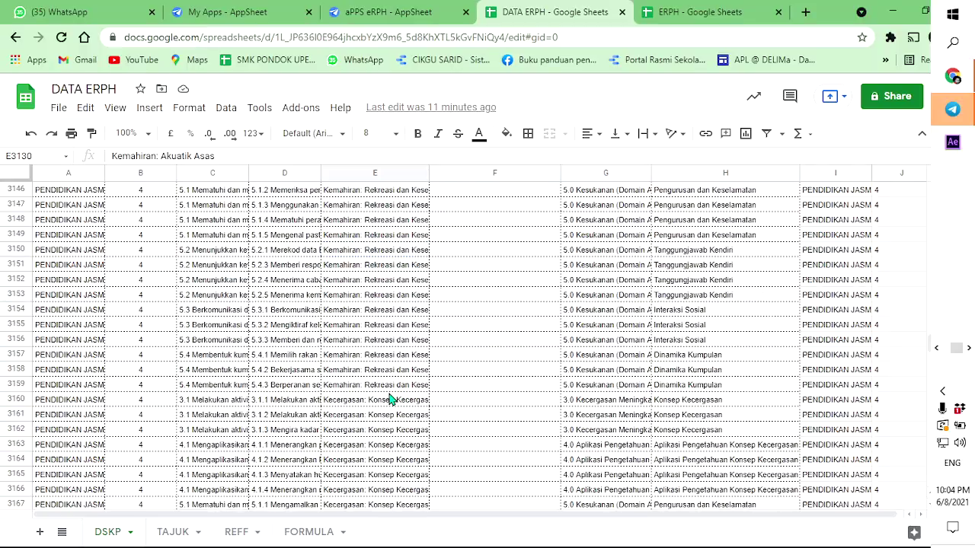
pyautogui.scroll(-5, 412, 405)
pyautogui.click(402, 405)
pyautogui.scroll(-6, 403, 404)
pyautogui.click(391, 404)
pyautogui.scroll(-6, 392, 404)
pyautogui.scroll(-17, 388, 405)
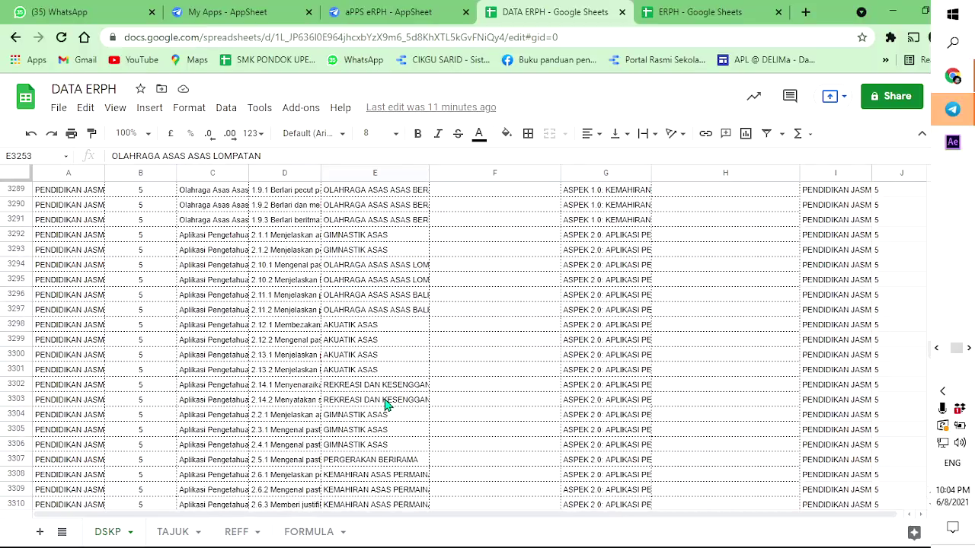
pyautogui.scroll(6, 386, 405)
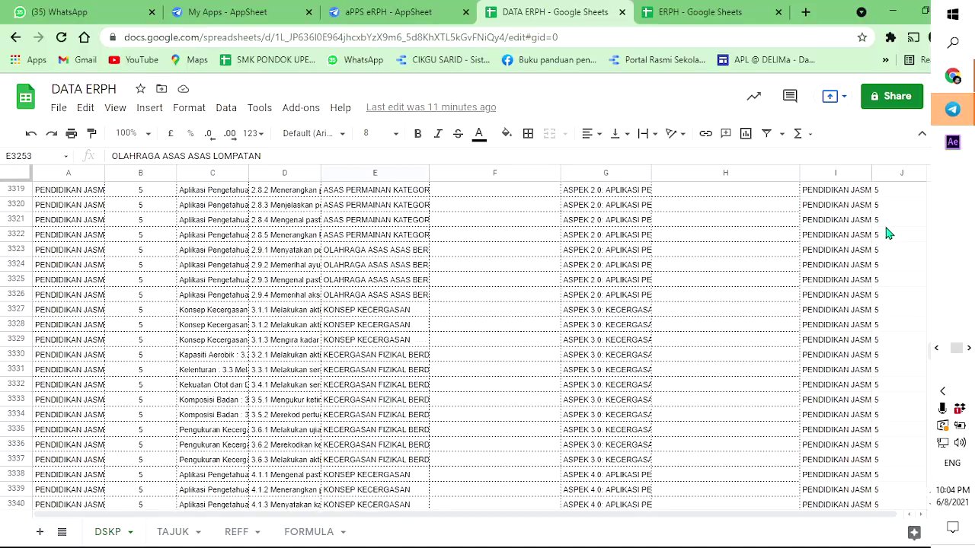
# Return to the first row of the DSKP sheet and select the TEMA/ BIDANG/ TERAS header cell.
pyautogui.moveTo(933, 352); pyautogui.dragTo(929, 175)
pyautogui.click(388, 210)
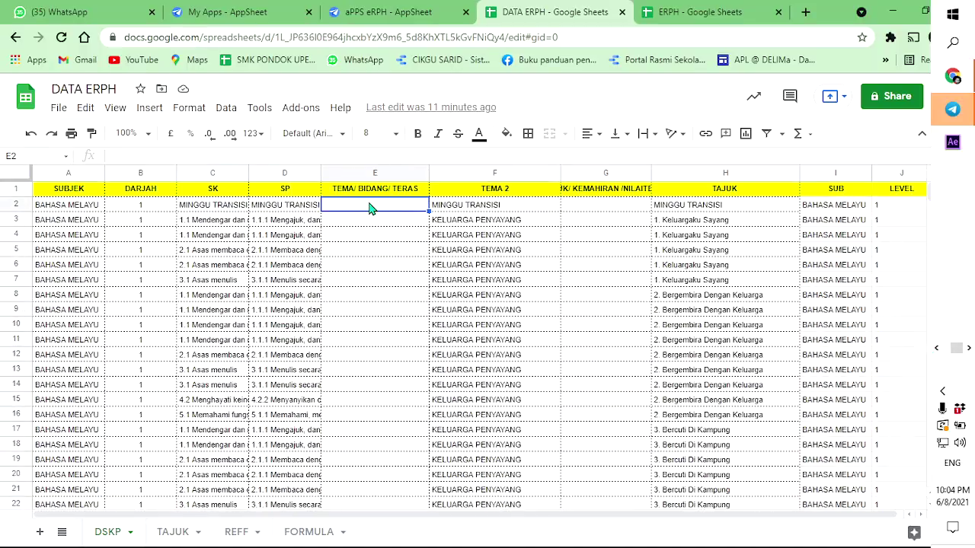
pyautogui.click(362, 192)
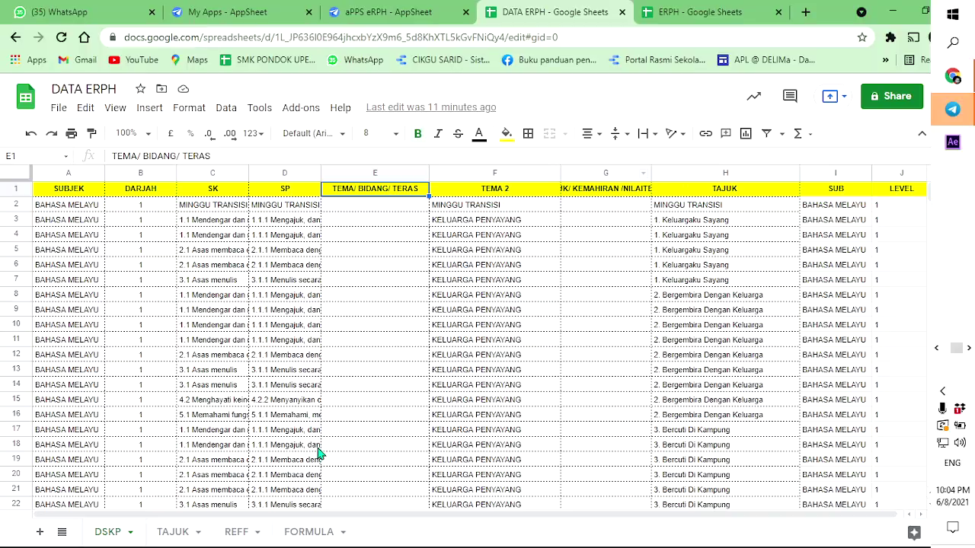
# In cell D38 of the TAJUK sheet, compose =ARRAYFORMULA(DSKP!E1&" "&DSKP!F:F) to join the two theme columns.
pyautogui.click(181, 533)
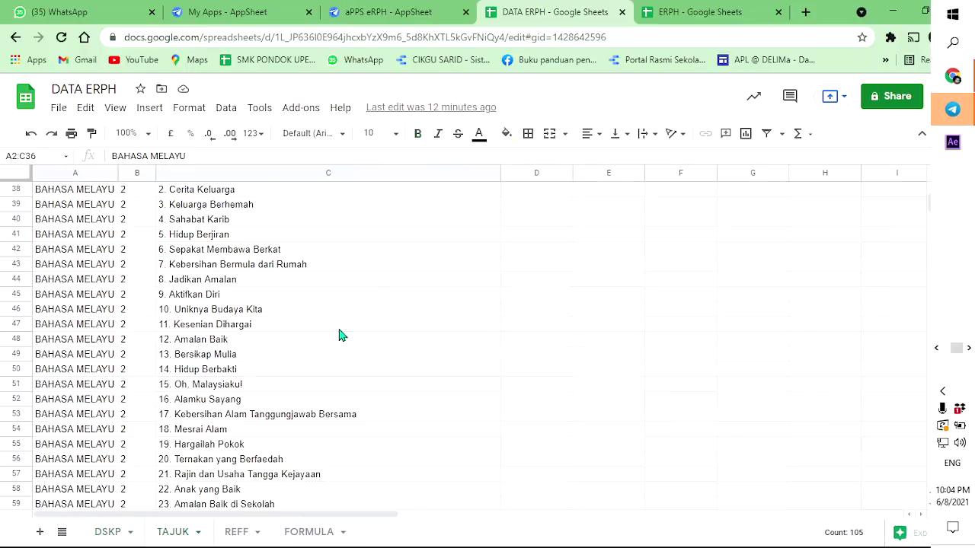
pyautogui.click(534, 191)
pyautogui.write('=ARRA')
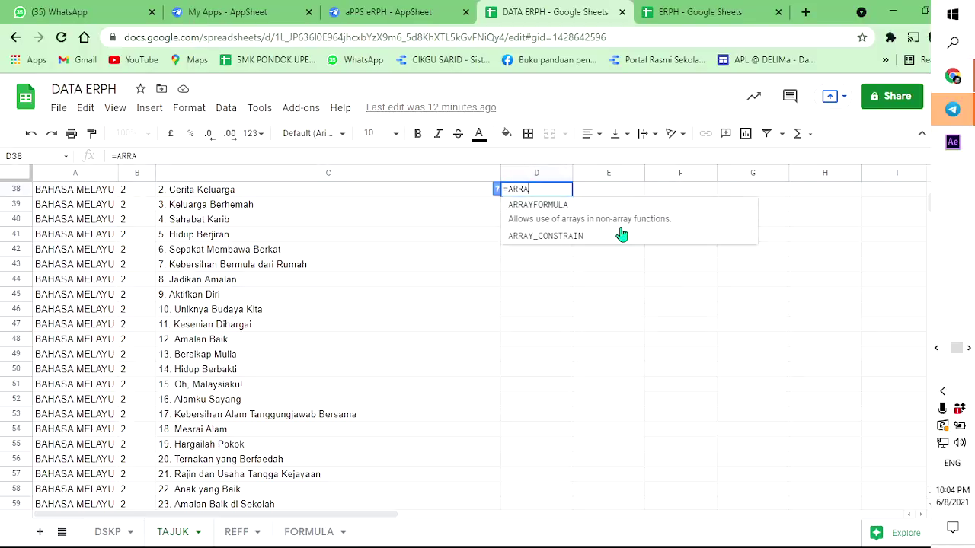
pyautogui.click(550, 215)
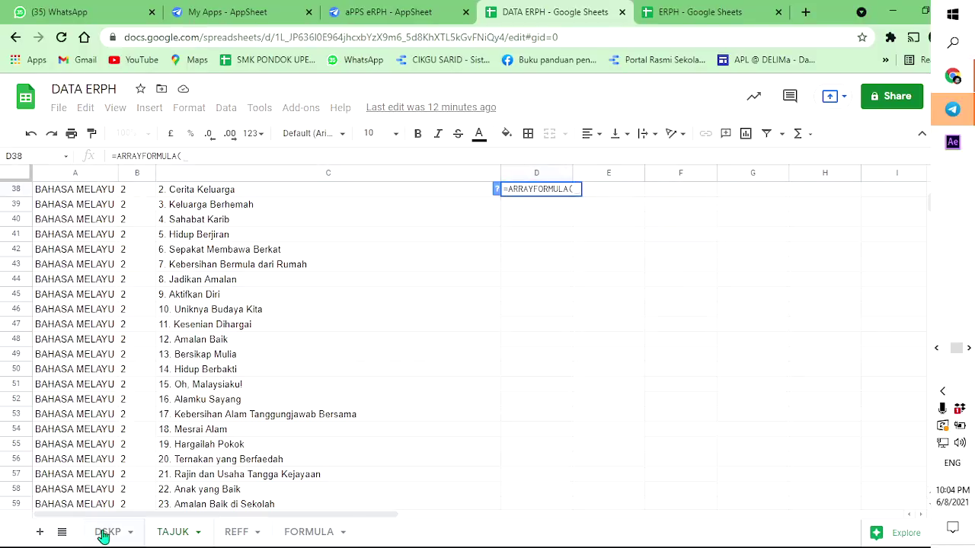
pyautogui.click(102, 531)
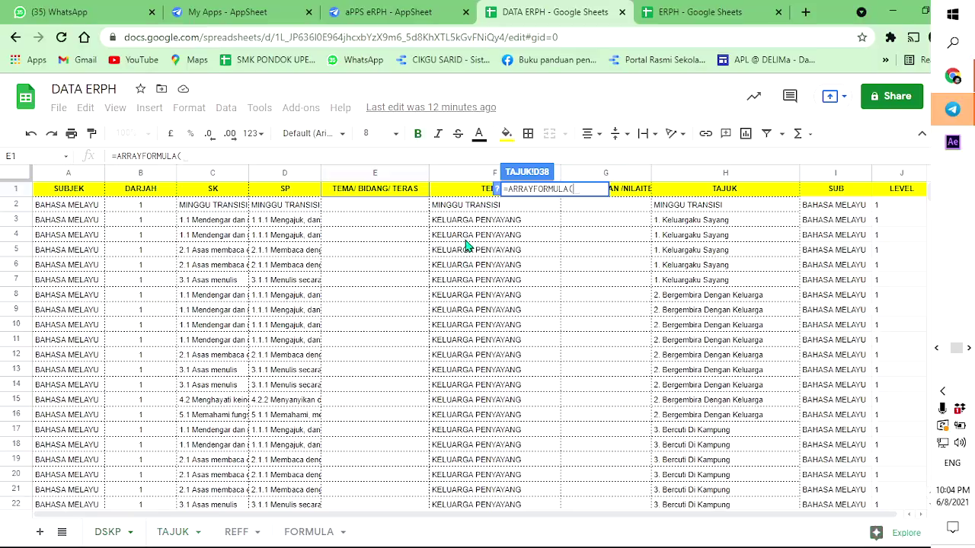
pyautogui.click(381, 192)
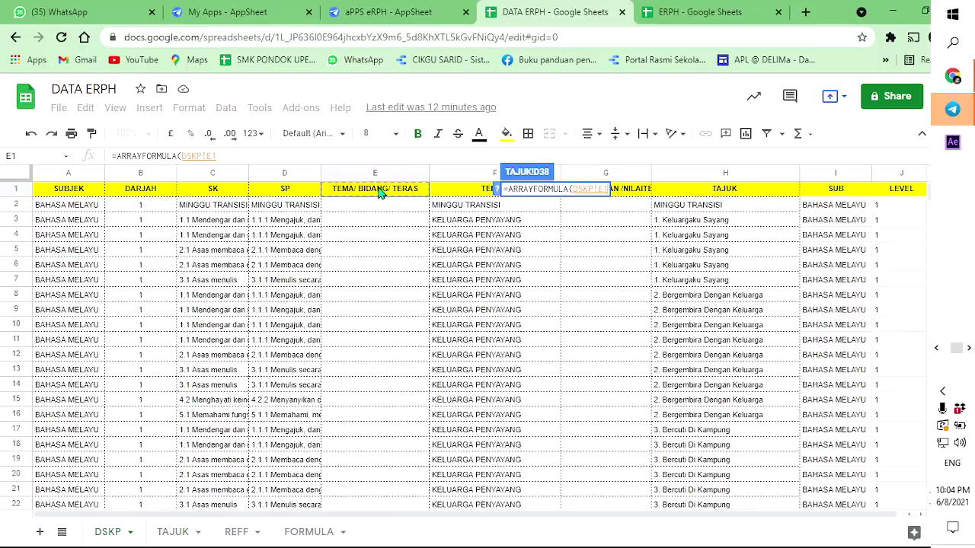
pyautogui.write('&')
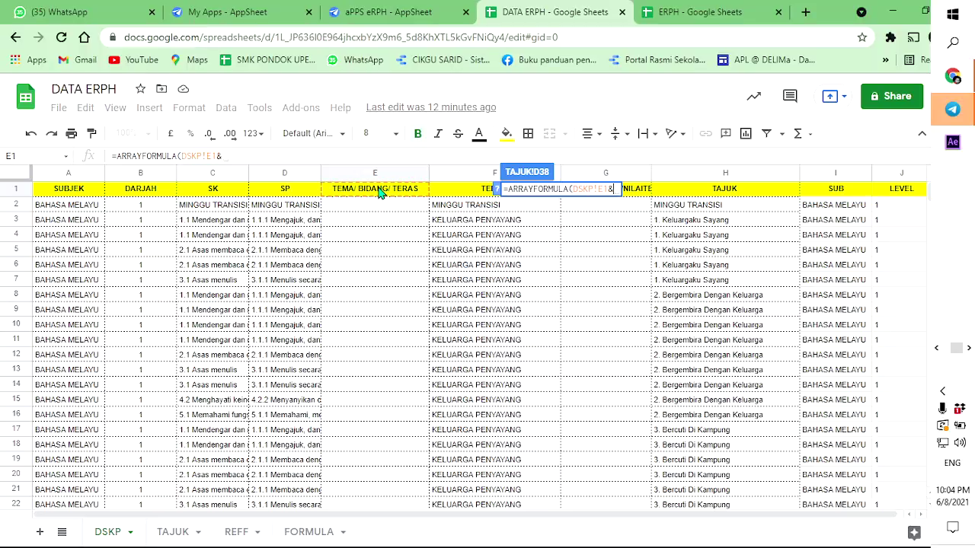
pyautogui.write('"')
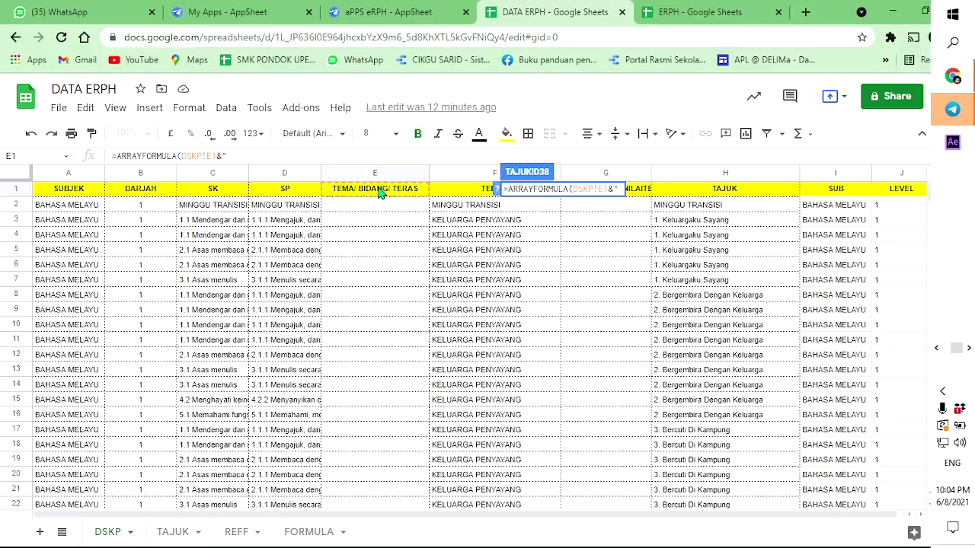
pyautogui.write(' "&')
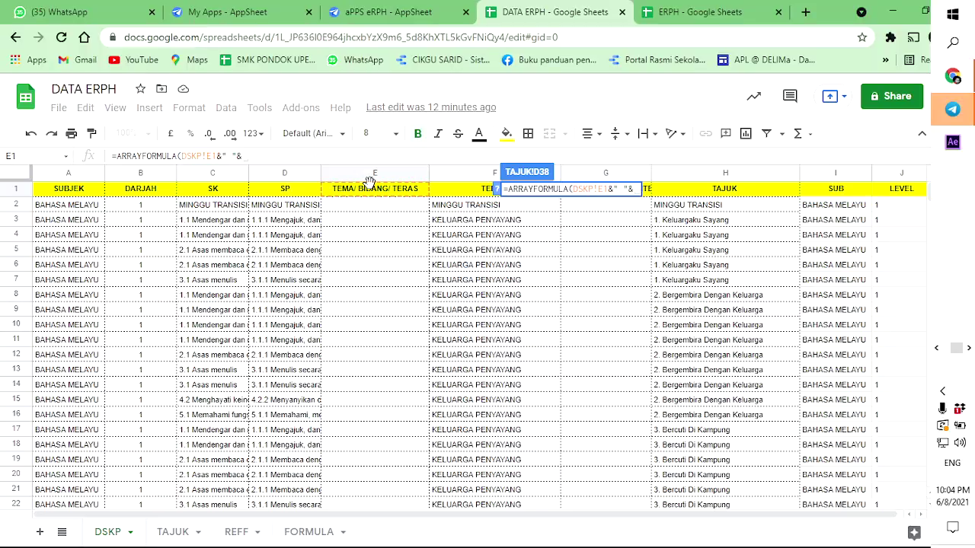
pyautogui.click(459, 180)
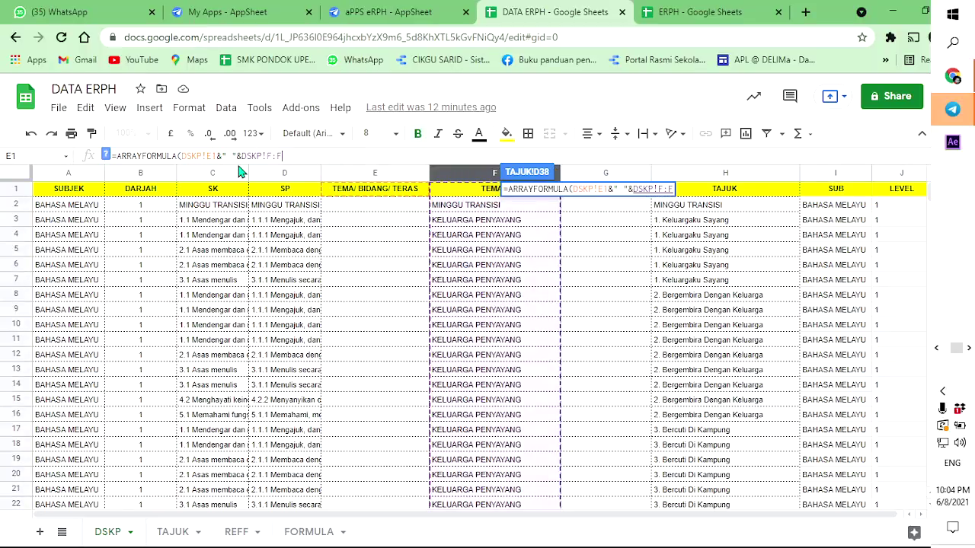
pyautogui.write(')')
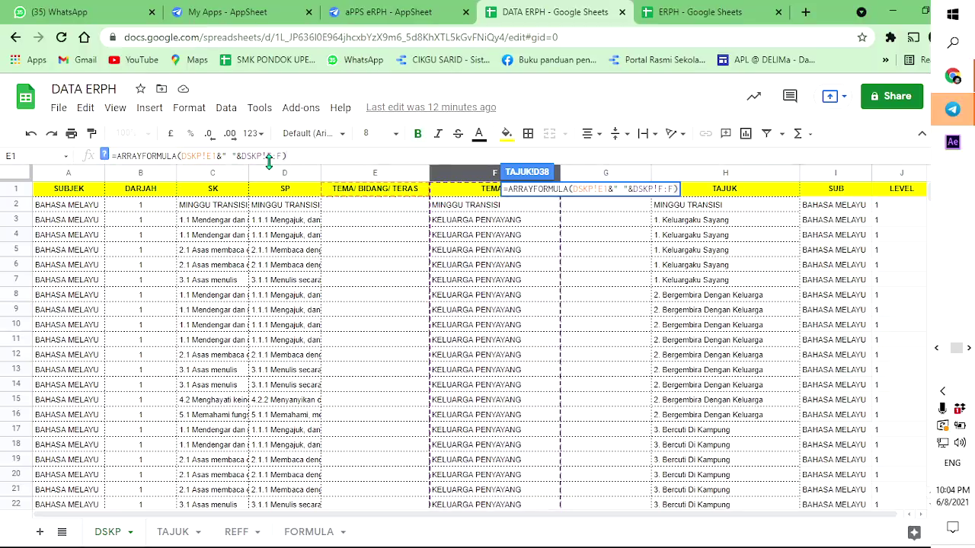
# Change the formula's ranges to DSKP!E2:E and DSKP!F2:F and enter it in cell D38.
pyautogui.press('Left')
pyautogui.press('Left')
pyautogui.press('Left')
pyautogui.write('2')
pyautogui.write('2:')
pyautogui.write('E')
pyautogui.press('Delete')
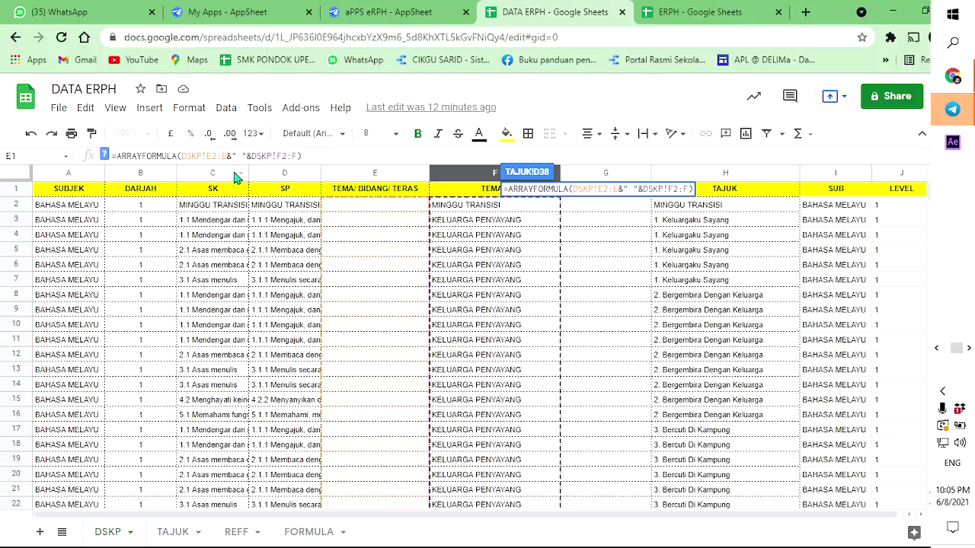
pyautogui.press('Return')
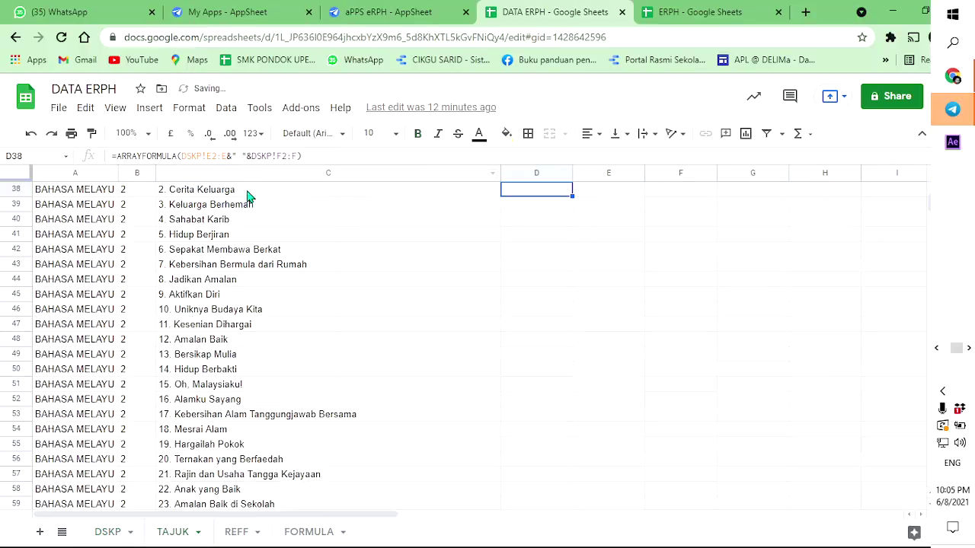
# Make the D38 formula's ranges start at row 1, as DSKP!E1:E and DSKP!F1:F, and widen column D to fit the combined text.
pyautogui.moveTo(595, 169); pyautogui.dragTo(630, 169)
pyautogui.click(214, 157)
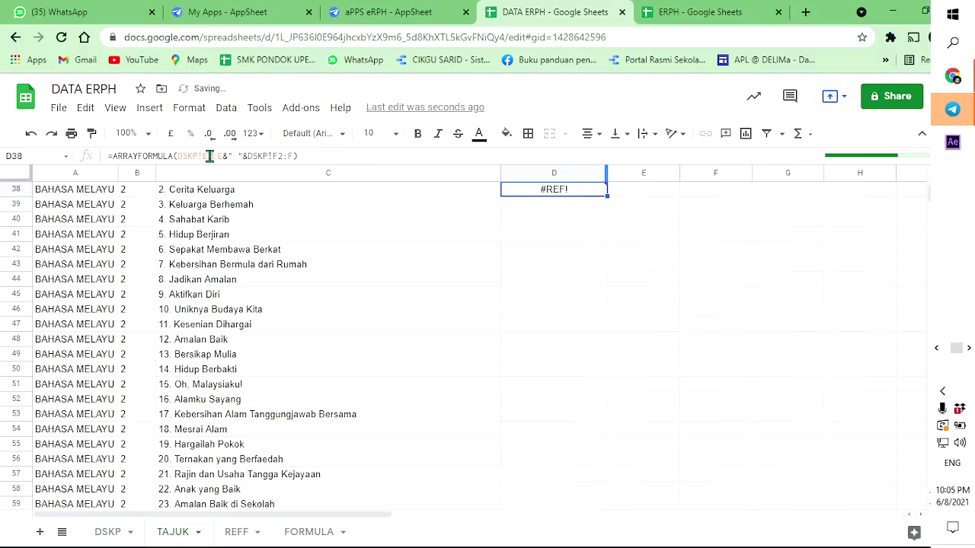
pyautogui.press('BackSpace')
pyautogui.write('1')
pyautogui.press('Return')
pyautogui.click(306, 155)
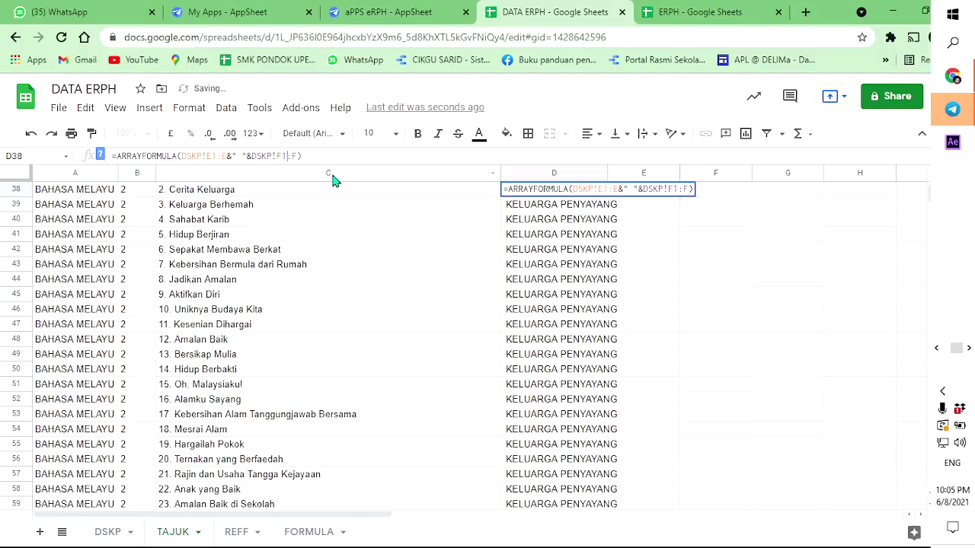
pyautogui.press('Return')
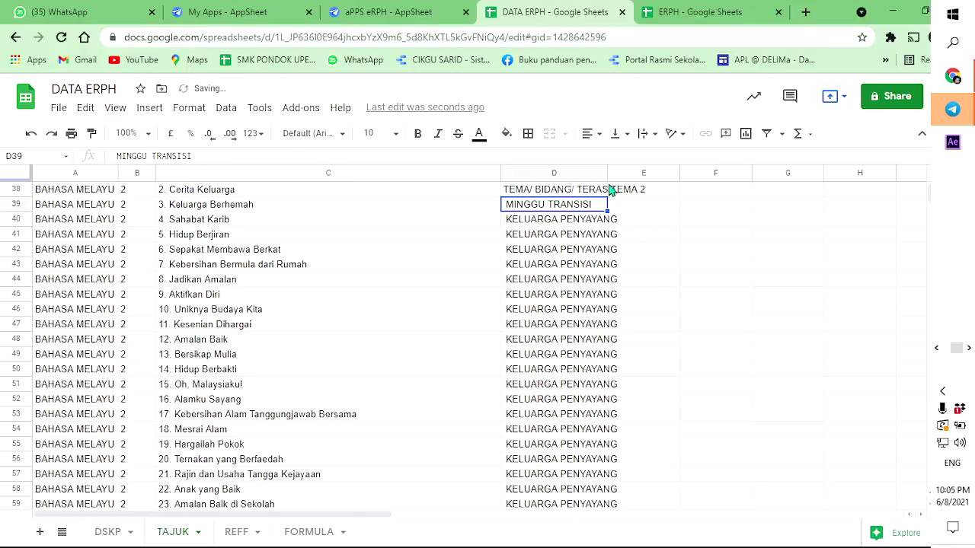
pyautogui.moveTo(607, 174); pyautogui.dragTo(644, 174)
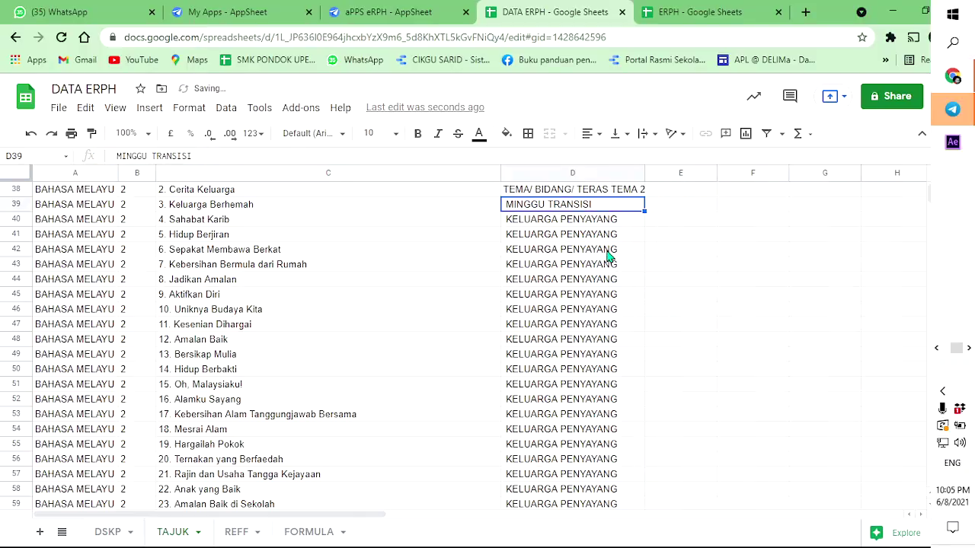
# Examine the combined theme values in column D of the TAJUK sheet from row 39 down to the last filled row.
pyautogui.click(591, 223)
pyautogui.click(583, 213)
pyautogui.hotkey('shift', 'Down')
pyautogui.hotkey('shift', 'Down')
pyautogui.hotkey('shift', 'Down')
pyautogui.hotkey('shift', 'Down')
pyautogui.hotkey('shift', 'Down')
pyautogui.hotkey('shift', 'Down')
pyautogui.hotkey('shift', 'Down')
pyautogui.hotkey('shift', 'Down')
pyautogui.hotkey('shift', 'Down')
pyautogui.hotkey('shift', 'Down')
pyautogui.hotkey('shift', 'Down')
pyautogui.hotkey('shift', 'Down')
pyautogui.hotkey('shift', 'Down')
pyautogui.hotkey('shift', 'Down')
pyautogui.hotkey('shift', 'Down')
pyautogui.hotkey('shift', 'Down')
pyautogui.hotkey('shift', 'Down')
pyautogui.hotkey('shift', 'Down')
pyautogui.hotkey('shift', 'Down')
pyautogui.hotkey('shift', 'Down')
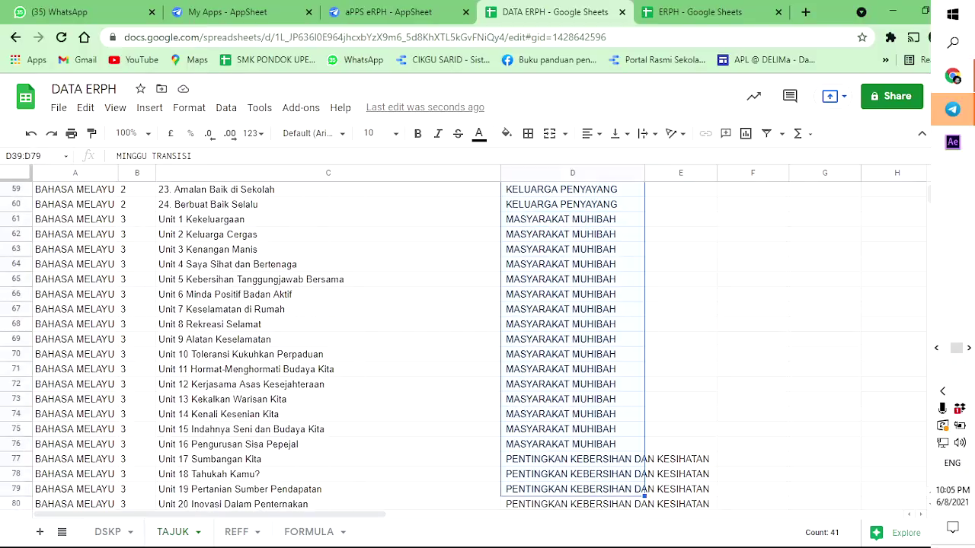
pyautogui.moveTo(933, 195); pyautogui.dragTo(920, 432)
pyautogui.scroll(-3, 607, 401)
pyautogui.click(581, 403)
pyautogui.scroll(-5, 610, 371)
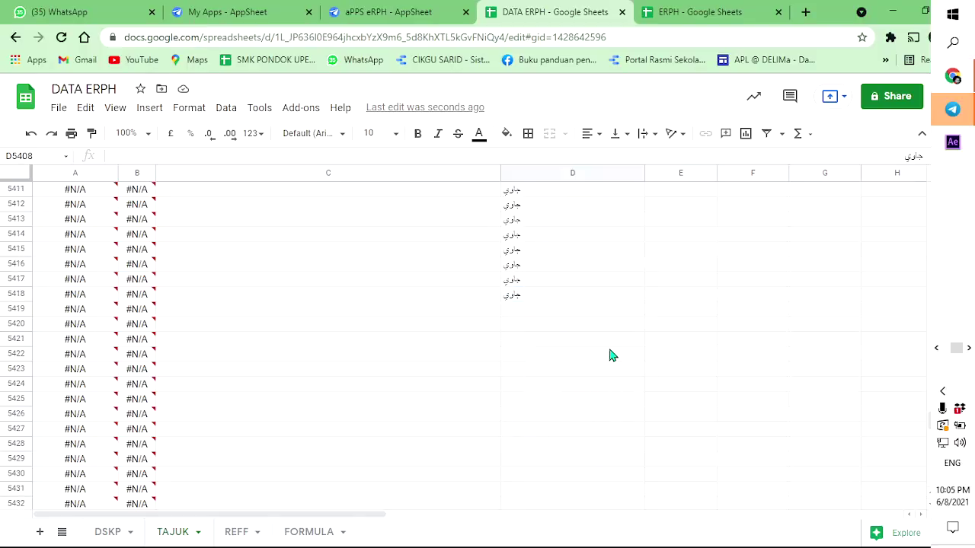
# Try pasting the TAJUK sheet's D5408:D5418 results as values only into the DSKP sheet from cell E2, and undo the paste.
pyautogui.scroll(3, 568, 327)
pyautogui.keyDown('shift'); pyautogui.click(538, 286); pyautogui.keyUp('shift')
pyautogui.rightClick(571, 273)
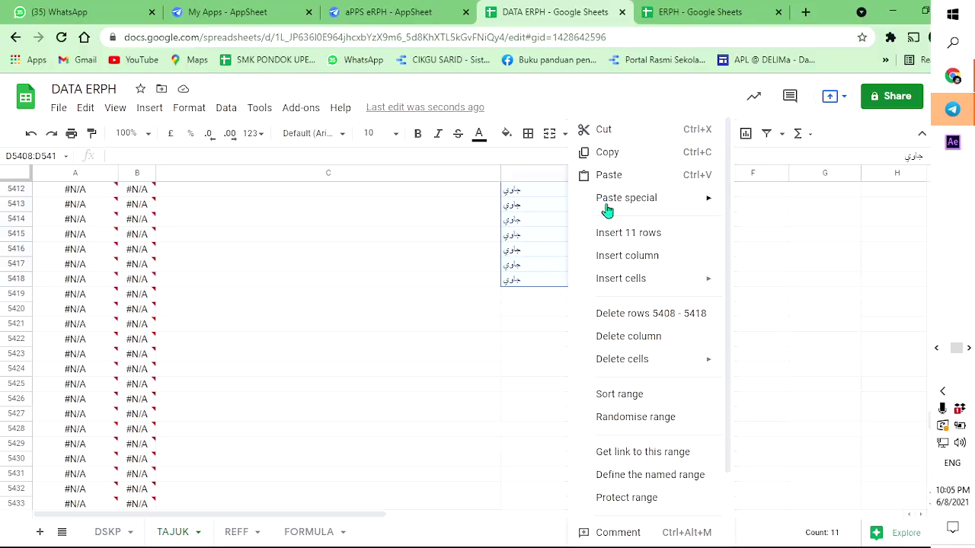
pyautogui.click(621, 163)
pyautogui.click(112, 532)
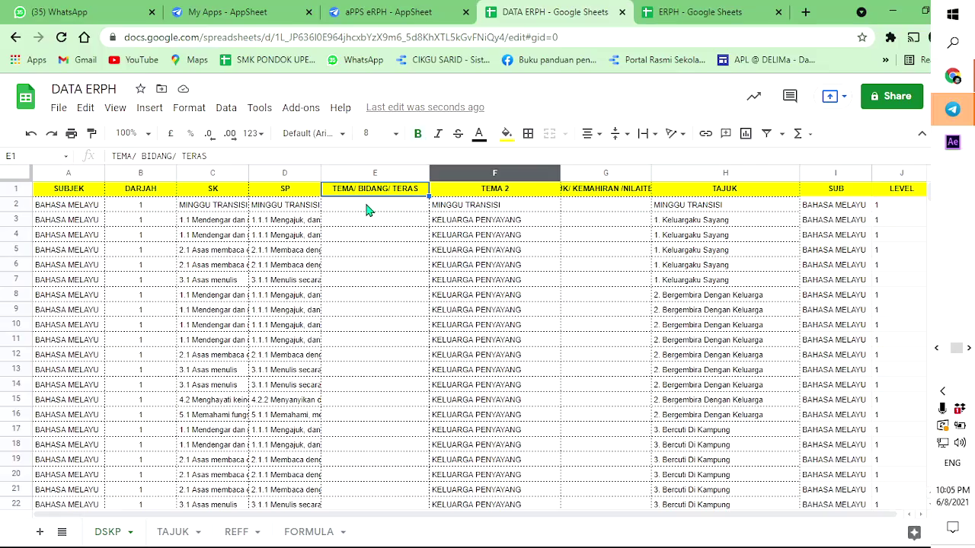
pyautogui.click(367, 210)
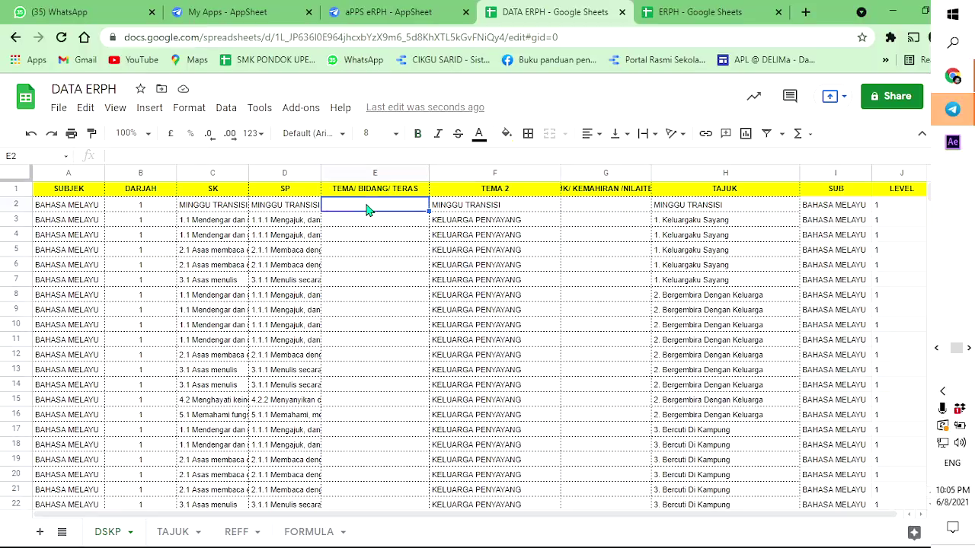
pyautogui.rightClick(367, 210)
pyautogui.moveTo(439, 199)
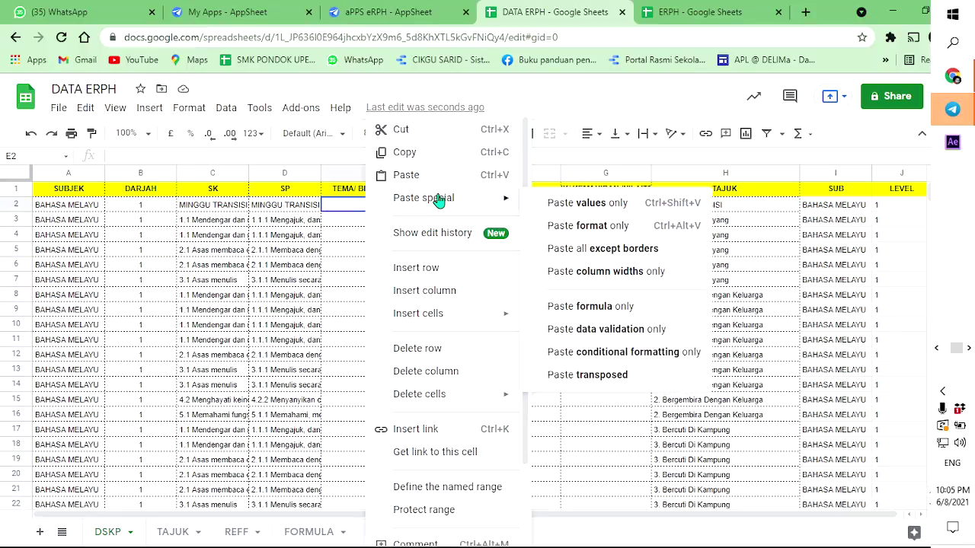
pyautogui.click(568, 204)
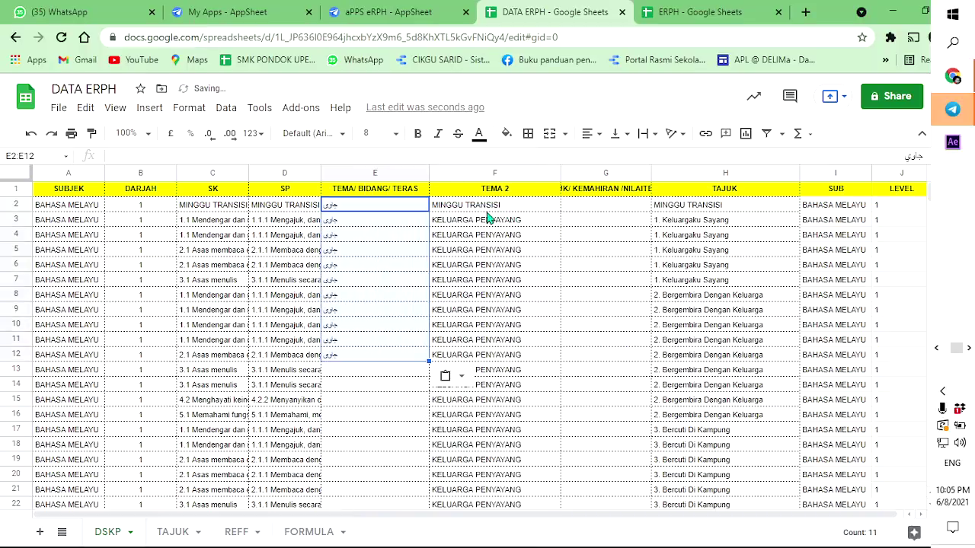
pyautogui.click(31, 136)
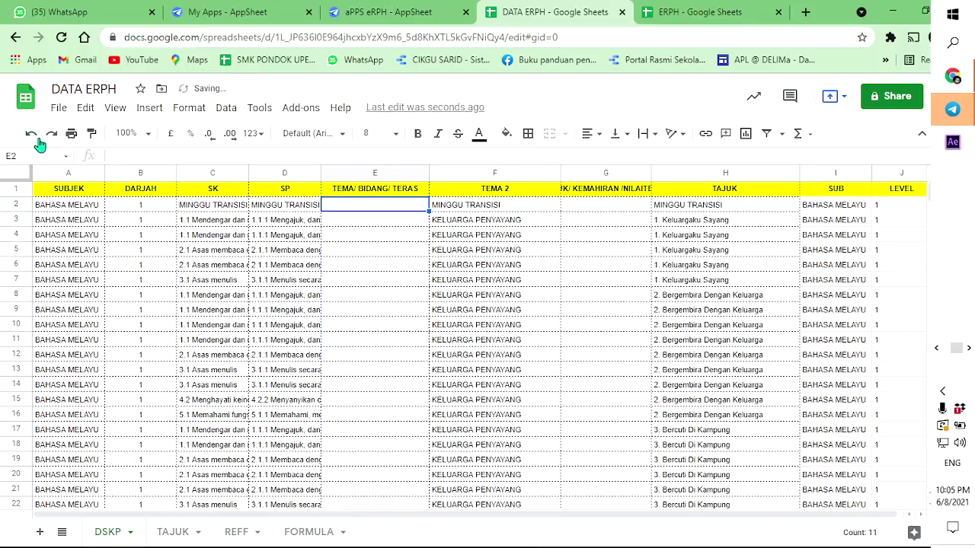
# Return to the top of the TAJUK sheet and start an ARRAYFORMULA in cell D1.
pyautogui.click(664, 15)
pyautogui.click(575, 8)
pyautogui.hotkey('ctrl', 'pagedown')
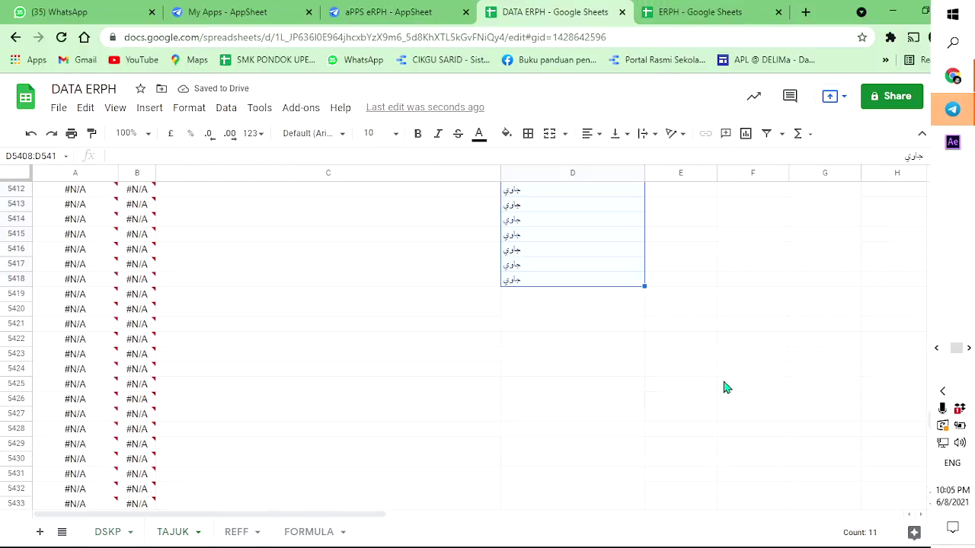
pyautogui.moveTo(932, 421); pyautogui.dragTo(929, 177)
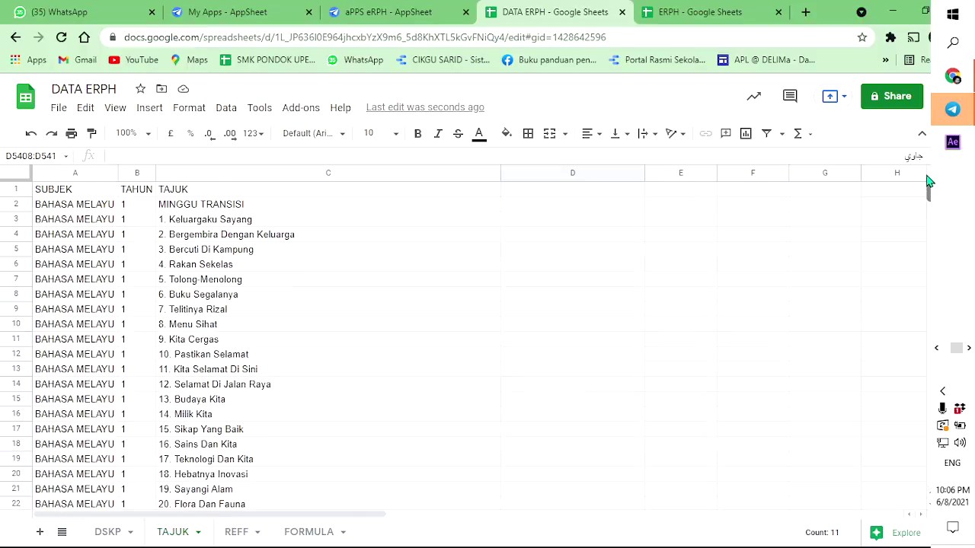
pyautogui.click(554, 175)
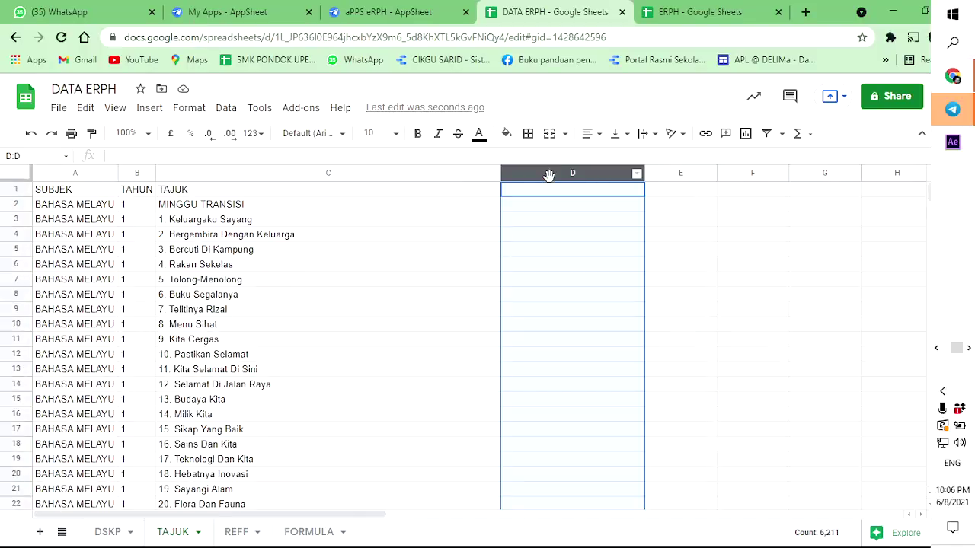
pyautogui.click(552, 190)
pyautogui.write('=')
pyautogui.write('RA')
pyautogui.press('BackSpace')
pyautogui.press('BackSpace')
pyautogui.write('RRA')
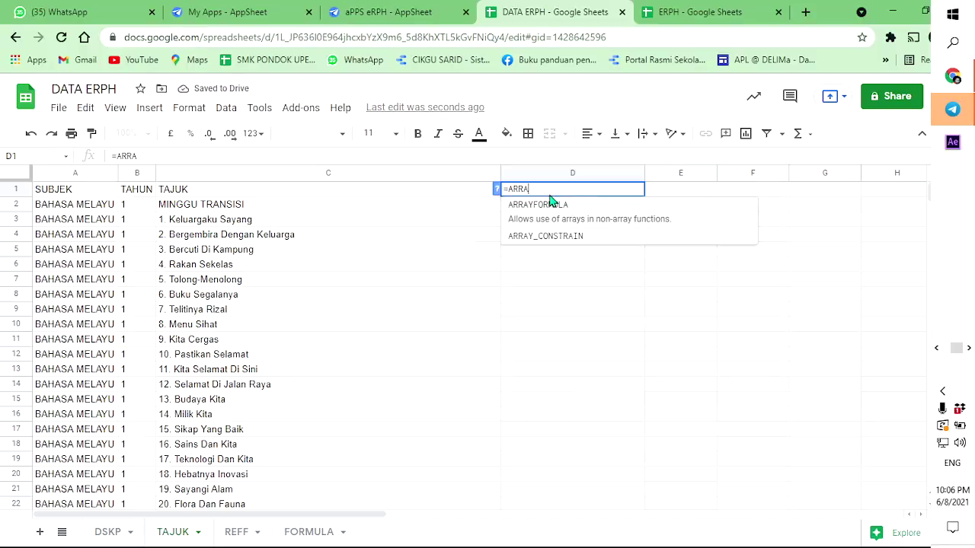
pyautogui.click(546, 216)
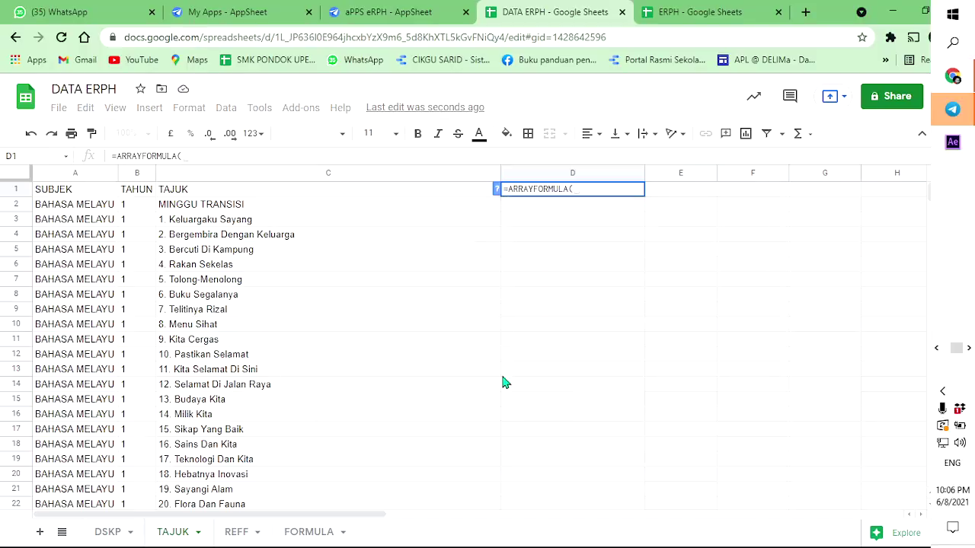
# Complete the TAJUK sheet's D1 formula as =ARRAYFORMULA(DSKP!E:E&" "&DSKP!F:F) to join both DSKP theme columns with a space.
pyautogui.click(105, 532)
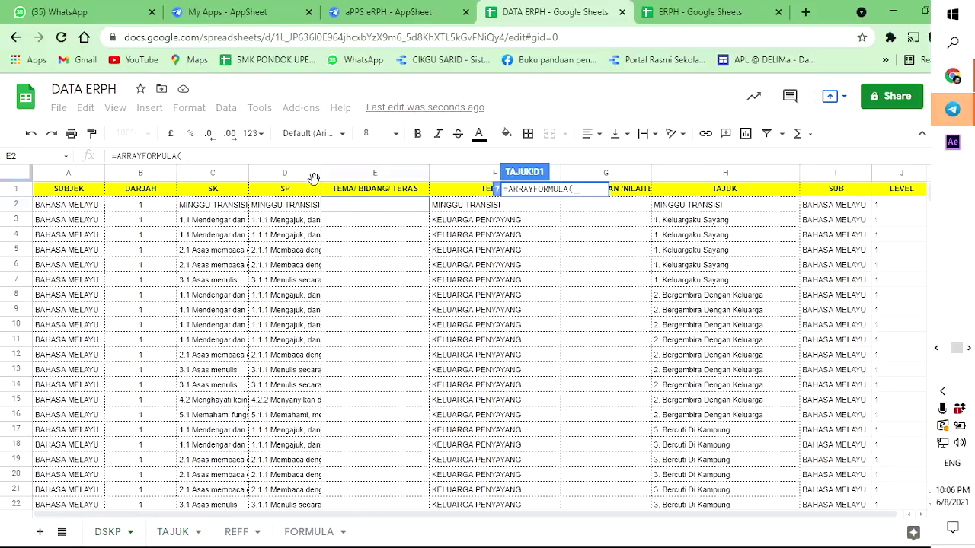
pyautogui.click(362, 174)
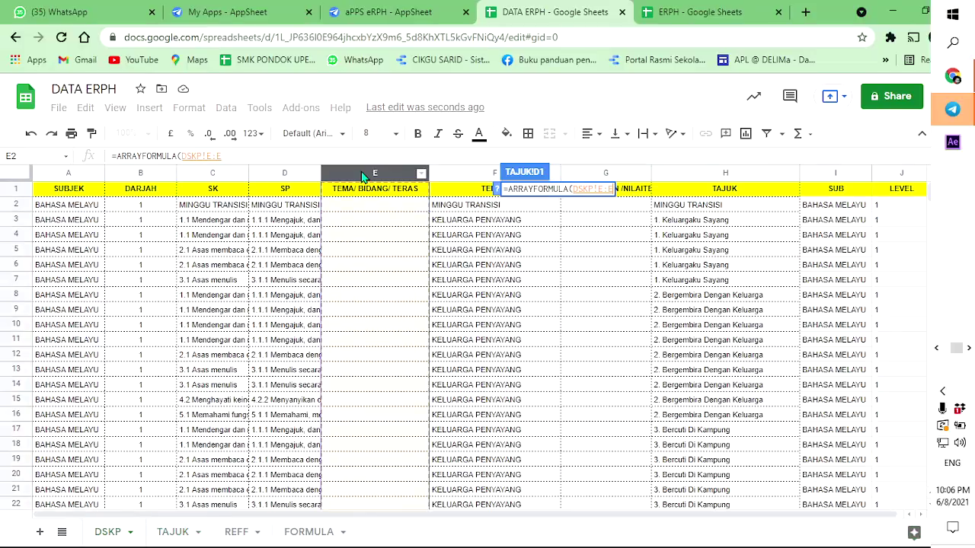
pyautogui.write('&')
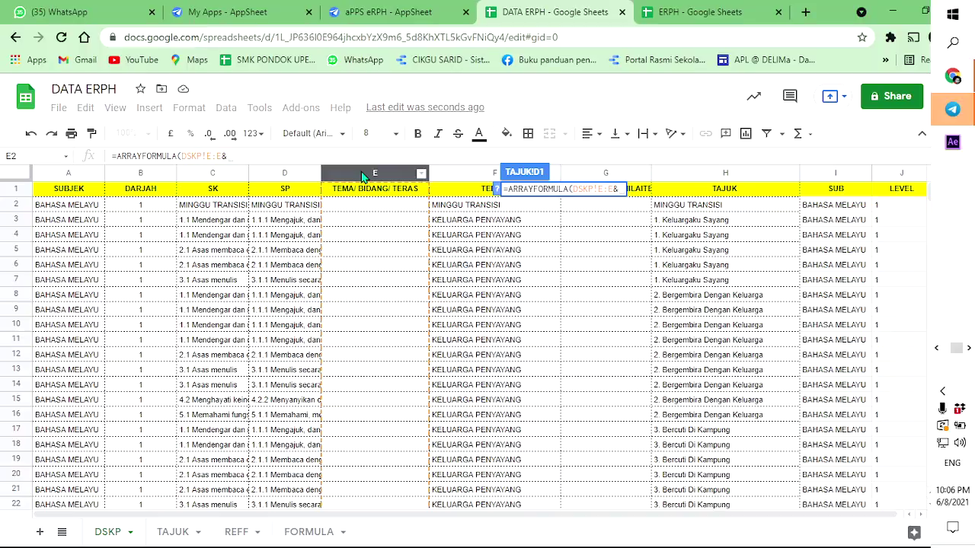
pyautogui.click(458, 174)
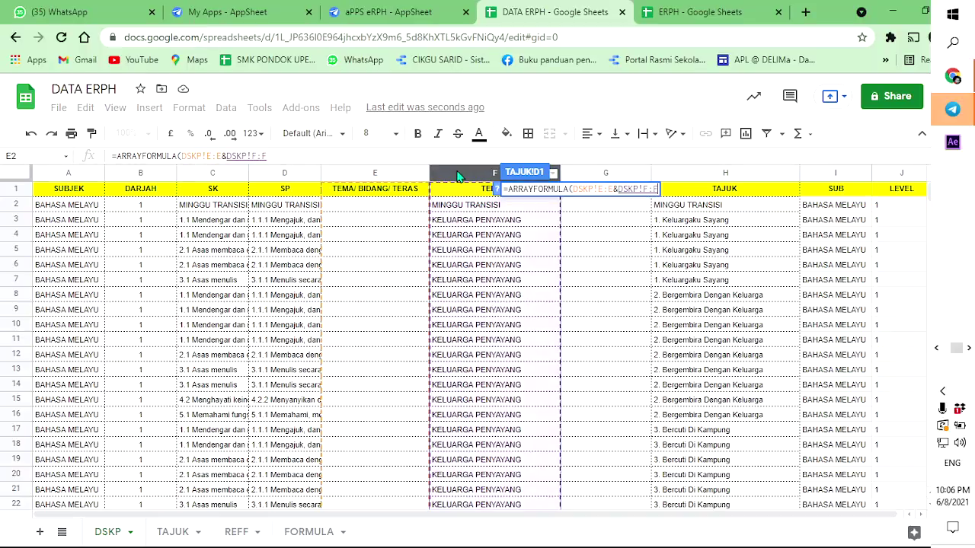
pyautogui.click(226, 155)
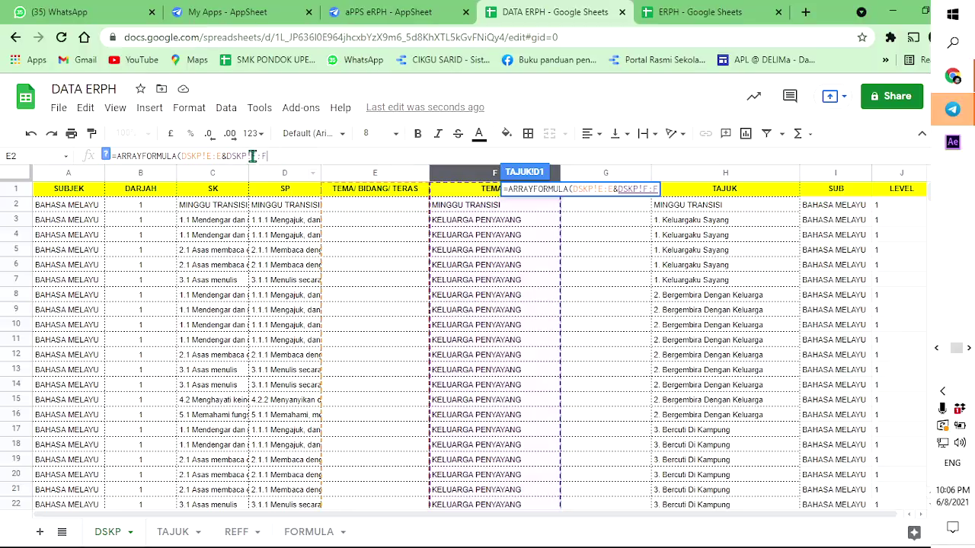
pyautogui.write('" "')
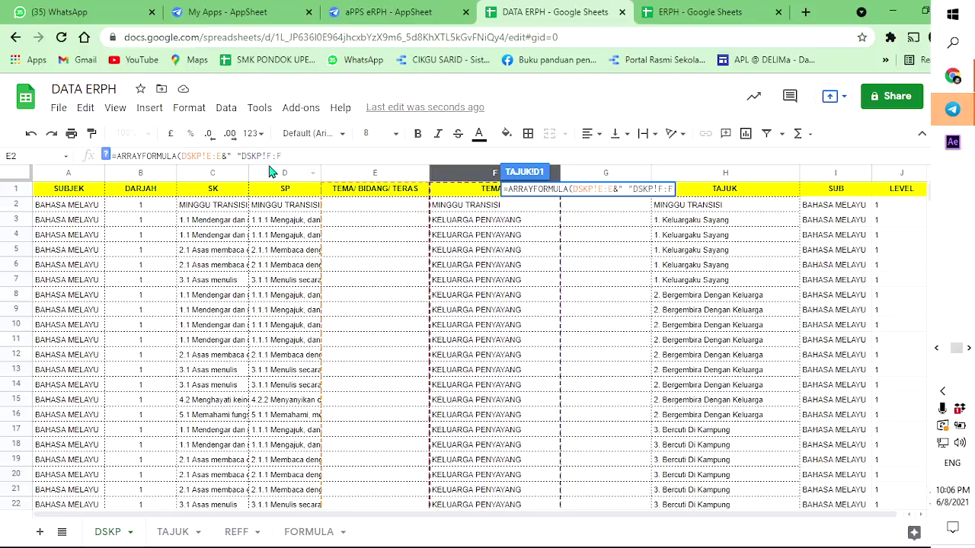
pyautogui.write('&')
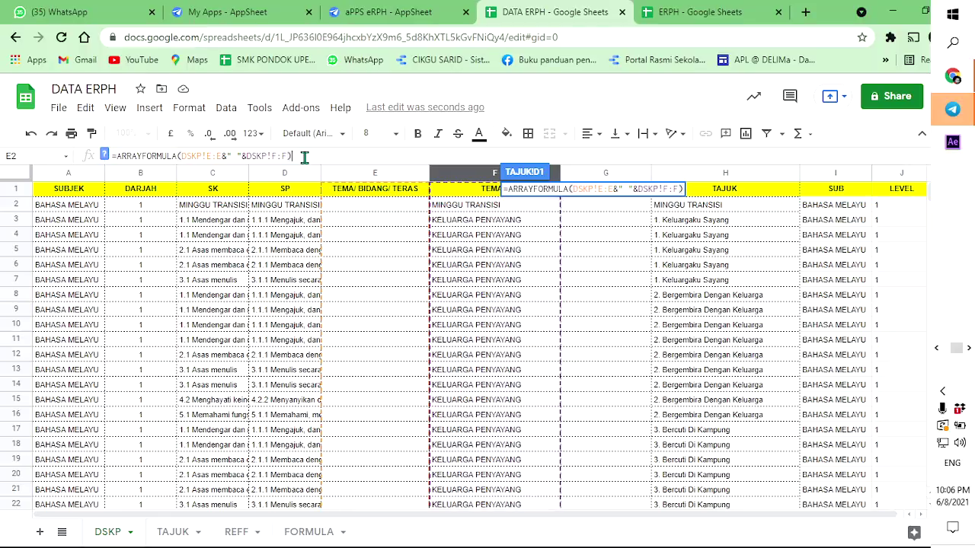
pyautogui.press('Return')
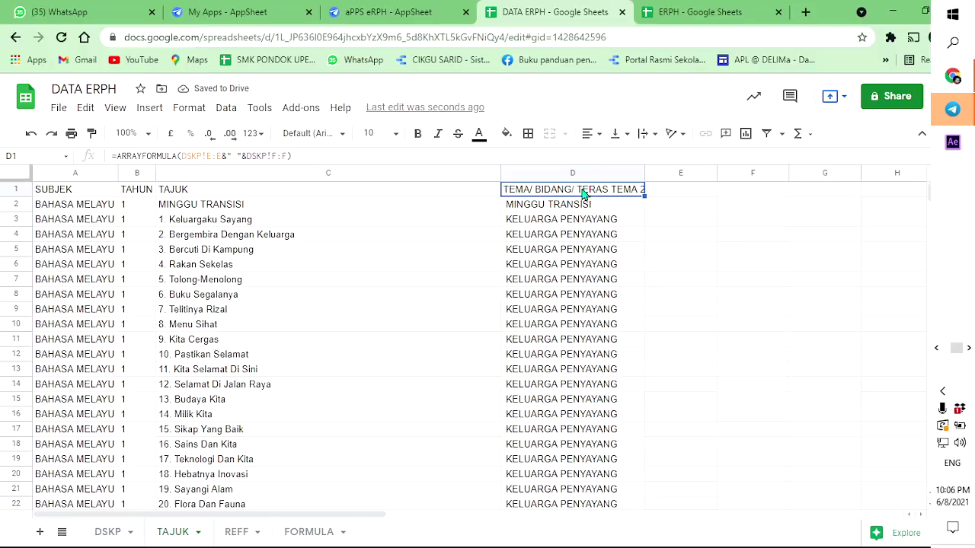
# Copy the whole column D of the TAJUK sheet and paste it as values only into the DSKP sheet from cell E1.
pyautogui.click(682, 240)
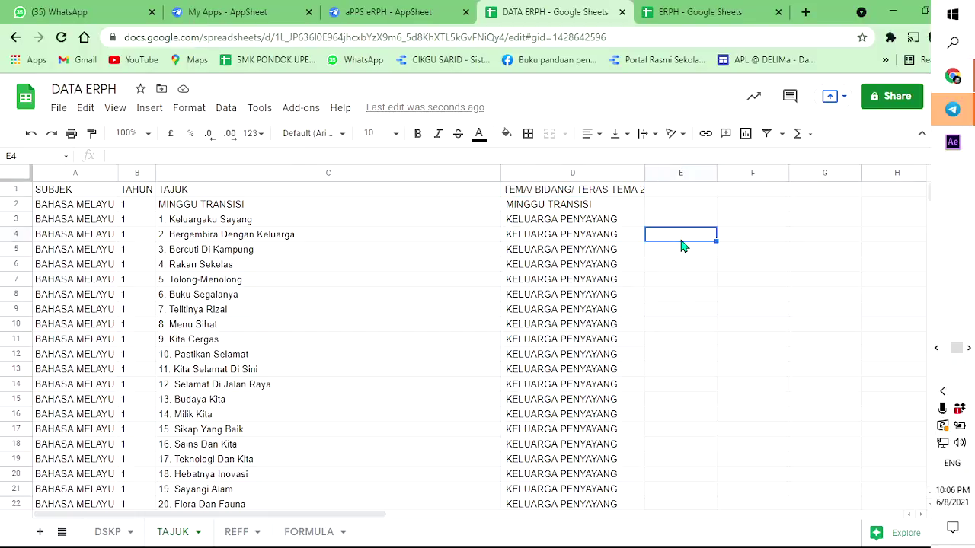
pyautogui.click(581, 175)
pyautogui.rightClick(585, 176)
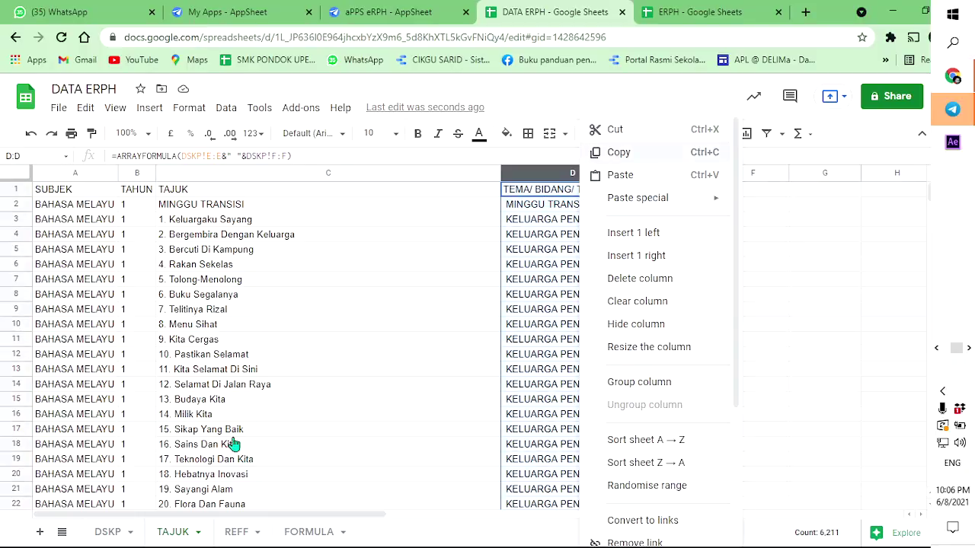
pyautogui.click(108, 531)
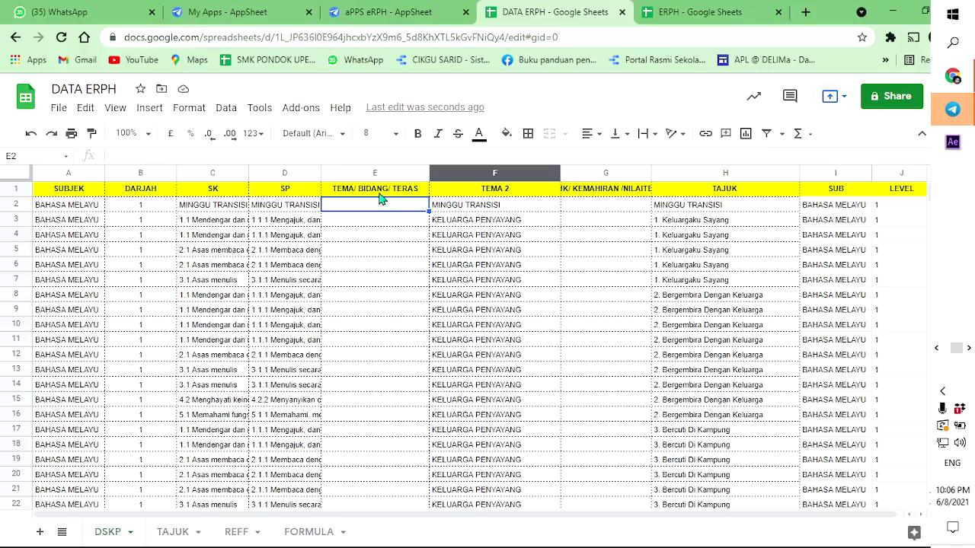
pyautogui.click(381, 192)
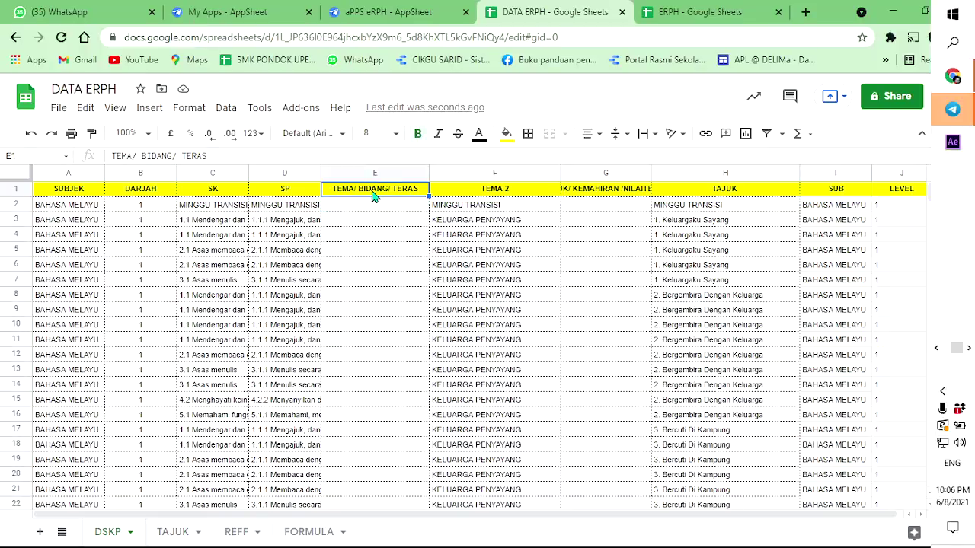
pyautogui.rightClick(374, 195)
pyautogui.moveTo(455, 199)
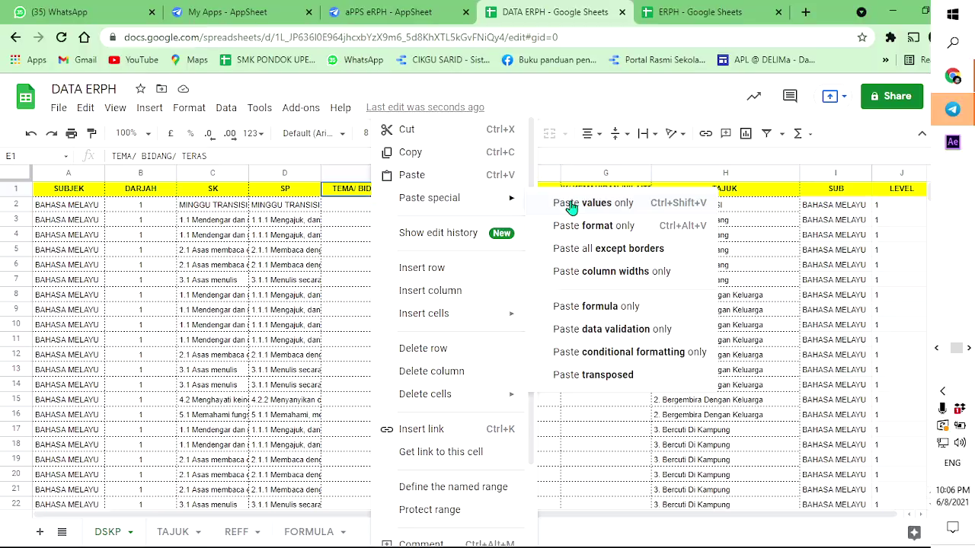
pyautogui.click(571, 207)
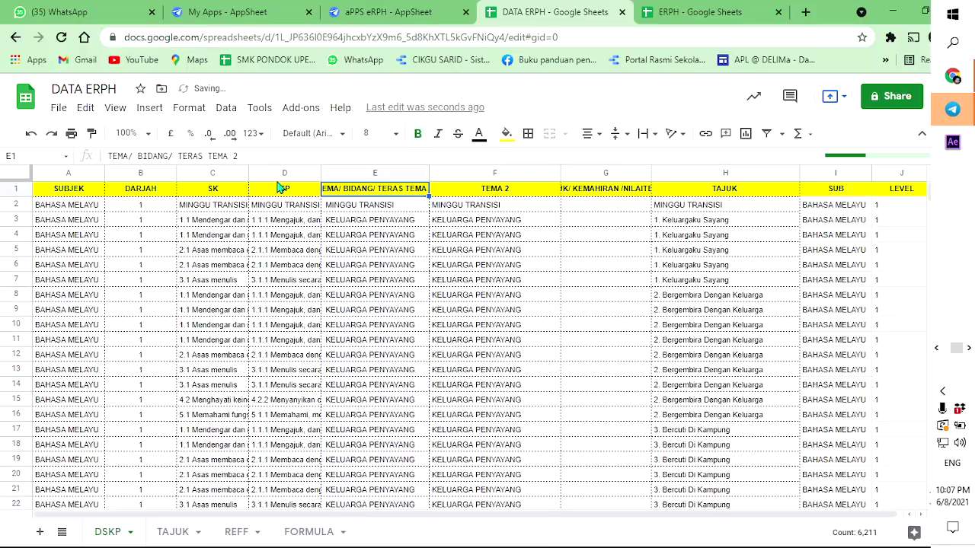
# Shorten the DSKP sheet's E1 header to TEMA.
pyautogui.moveTo(248, 156); pyautogui.dragTo(129, 157)
pyautogui.press('BackSpace')
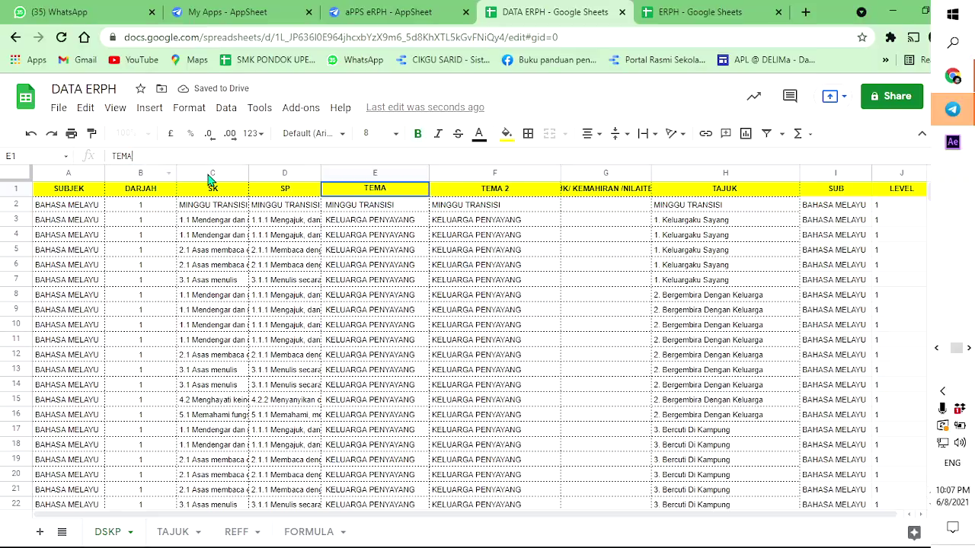
pyautogui.click(583, 255)
# Delete the TEMA 2 column from the DSKP sheet.
pyautogui.click(500, 173)
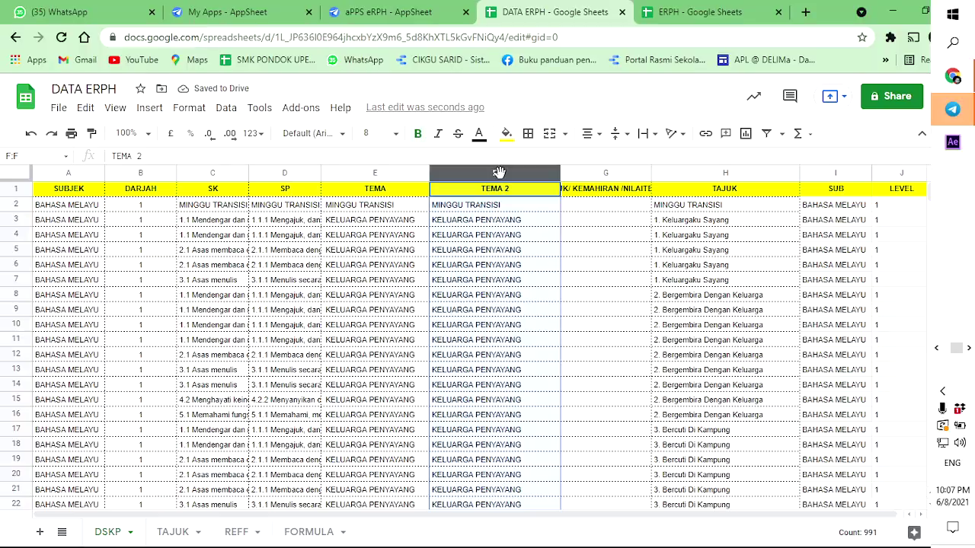
pyautogui.rightClick(500, 174)
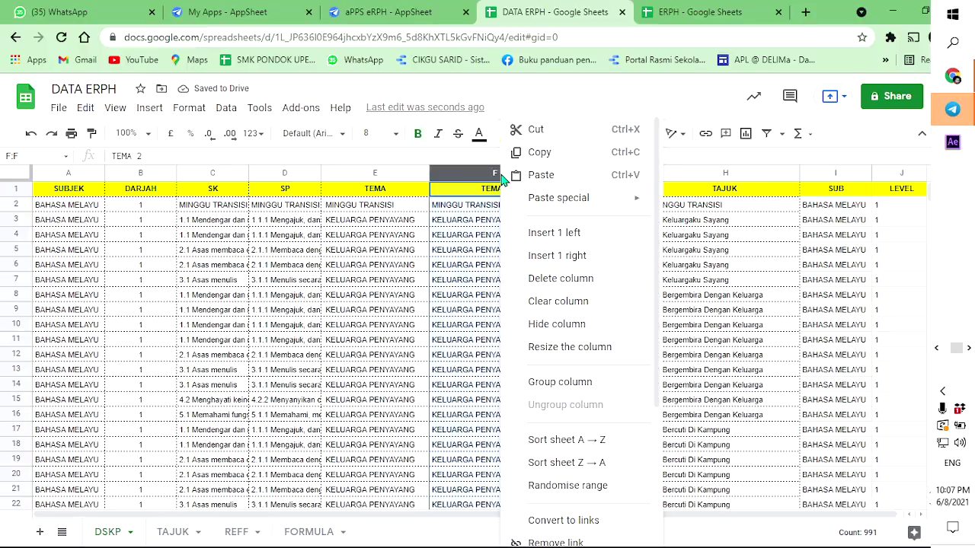
pyautogui.click(568, 290)
pyautogui.click(487, 236)
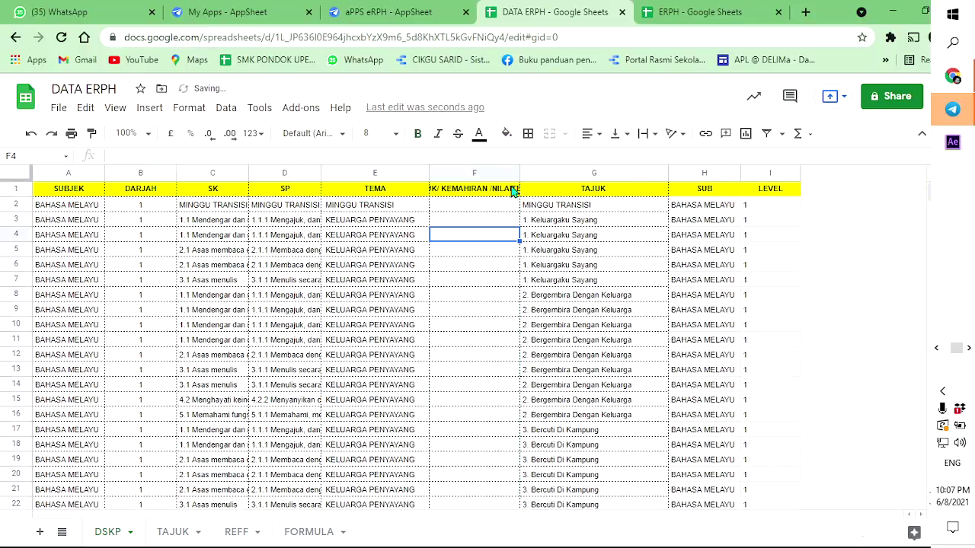
# Widen the DSKP sheet's column F to read its header, and delete that empty TAJUK/ KEMAHIRAN /NILAITERAS column.
pyautogui.moveTo(518, 172); pyautogui.dragTo(577, 172)
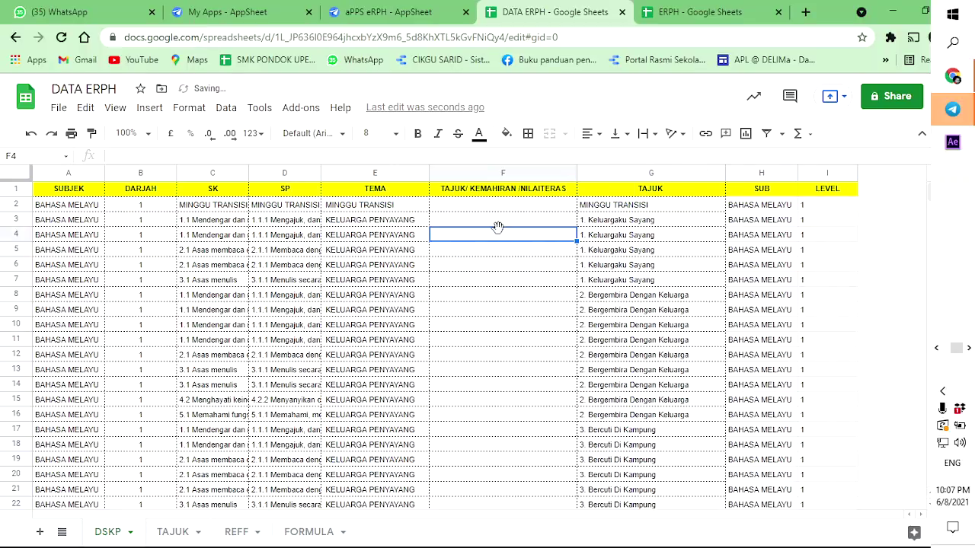
pyautogui.click(672, 222)
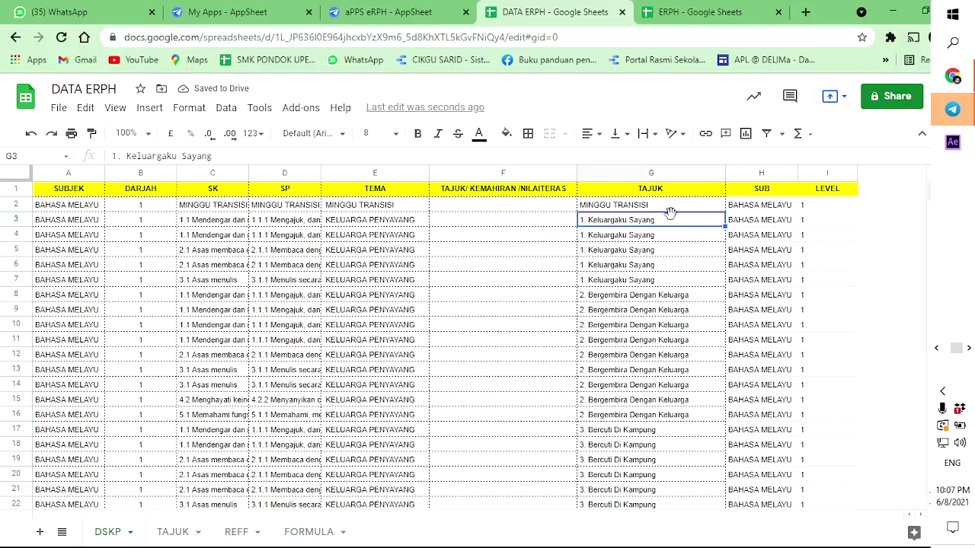
pyautogui.click(506, 175)
pyautogui.rightClick(507, 176)
pyautogui.click(557, 279)
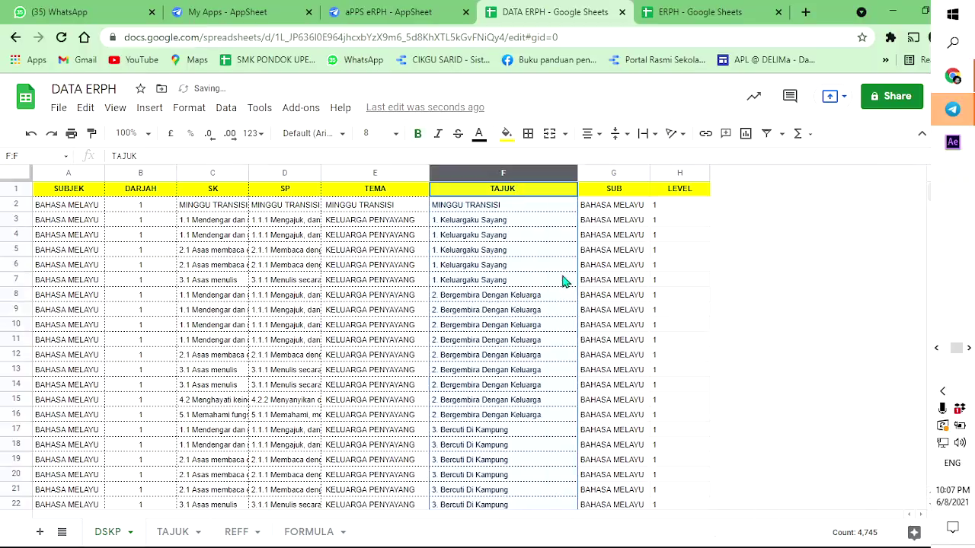
pyautogui.click(551, 268)
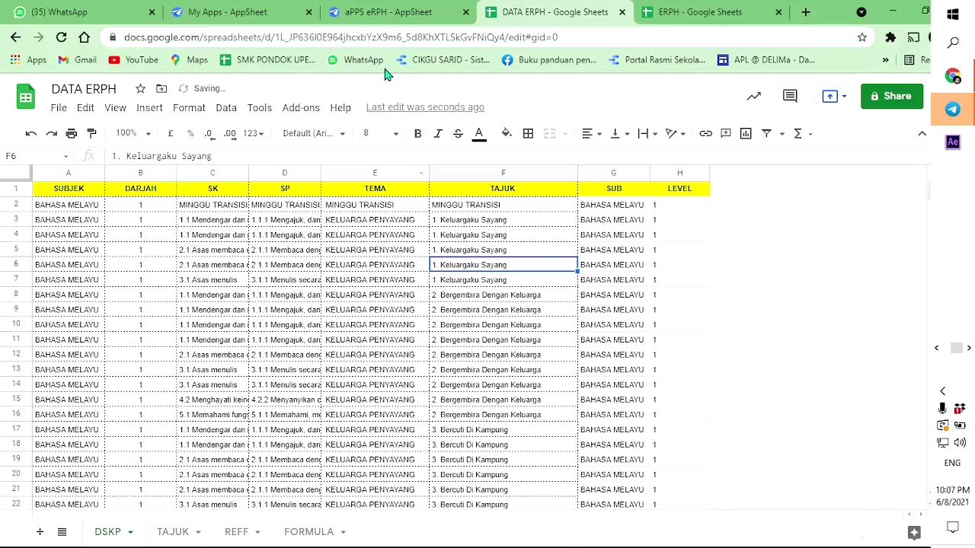
# Switch to the aPPS eRPH editor in AppSheet and regenerate the DSKP table's column structure.
pyautogui.click(389, 11)
pyautogui.scroll(-3, 640, 461)
pyautogui.scroll(5, 639, 461)
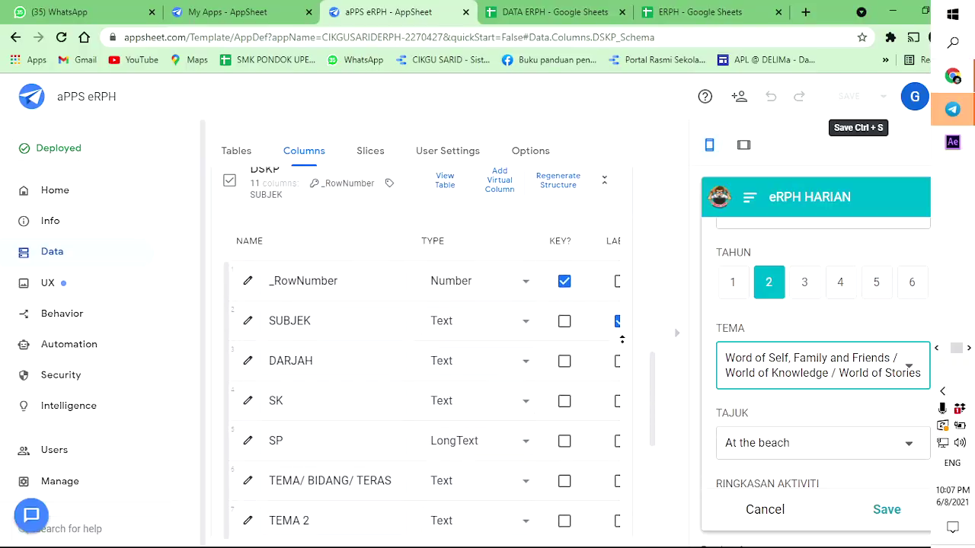
pyautogui.scroll(3, 622, 341)
pyautogui.click(555, 391)
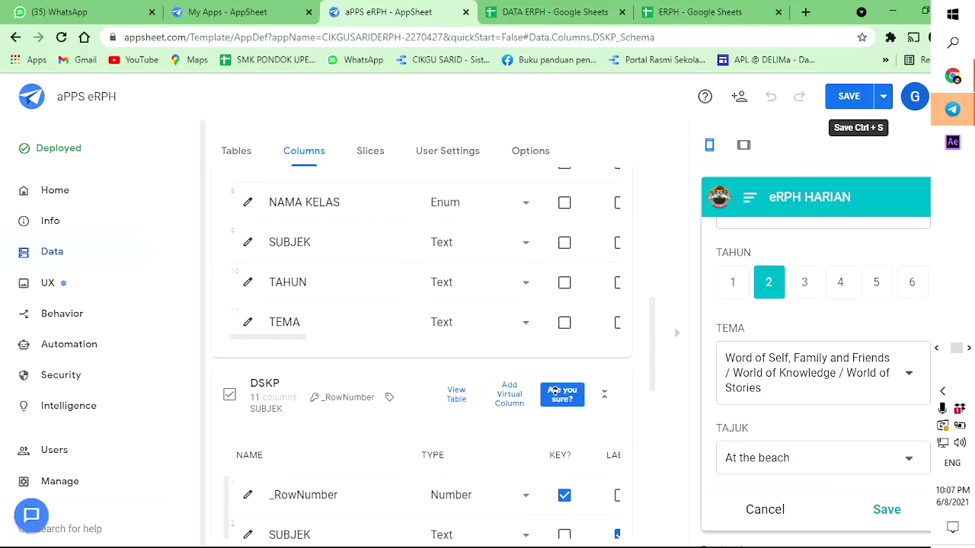
pyautogui.click(556, 391)
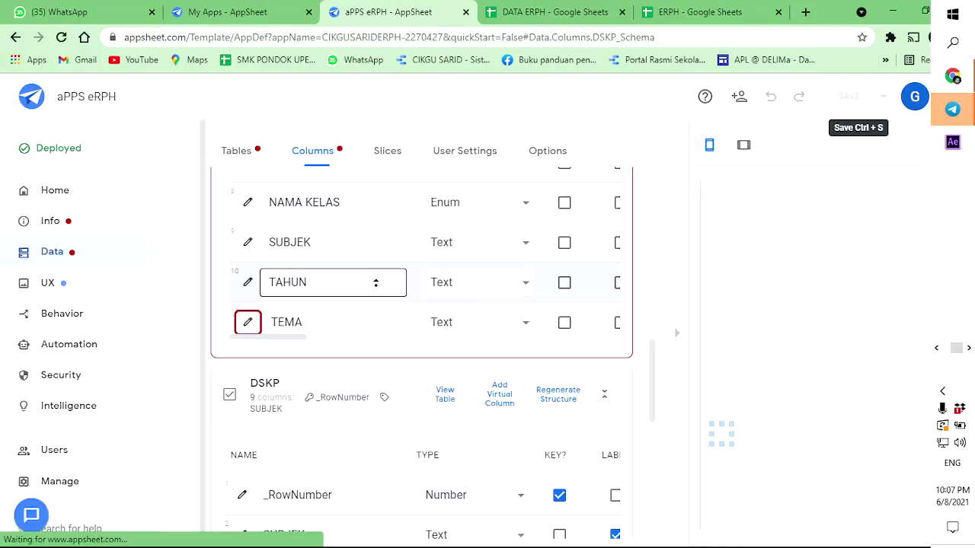
# Regenerate the column structure of the APPS ERPH table.
pyautogui.scroll(5, 568, 244)
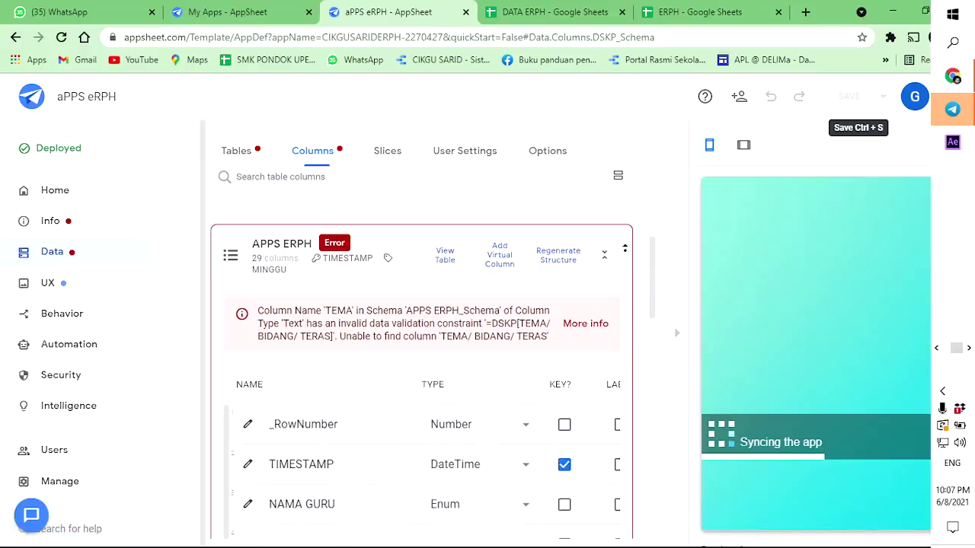
pyautogui.scroll(3, 587, 313)
pyautogui.click(568, 366)
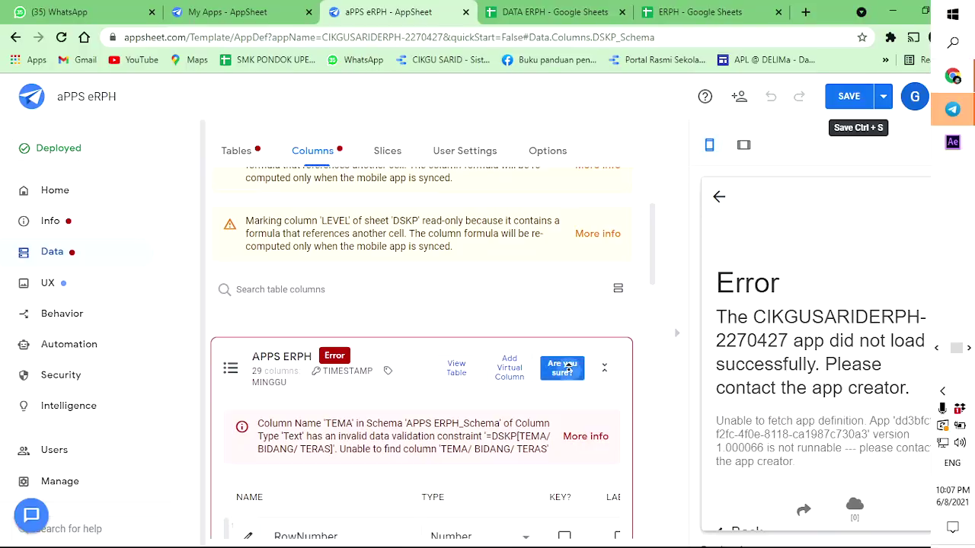
pyautogui.click(568, 366)
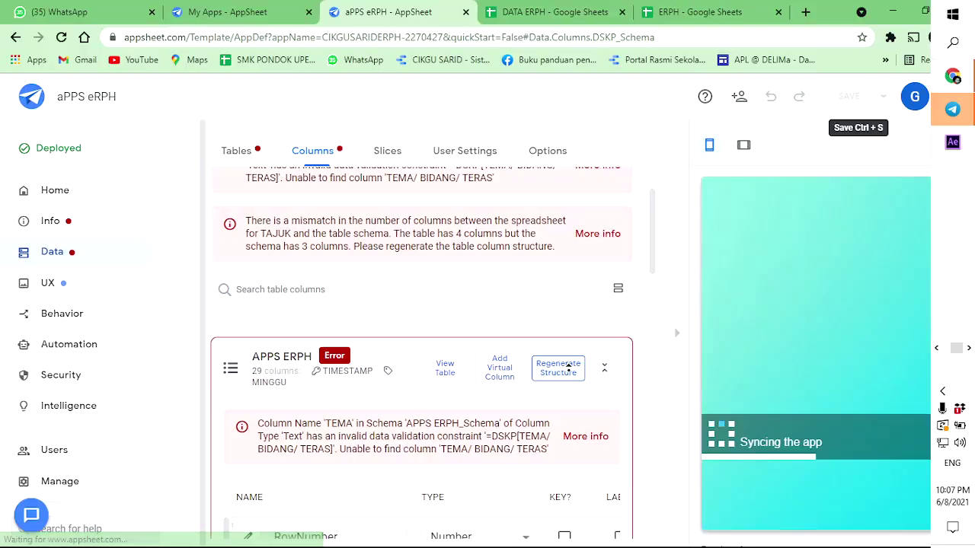
# Review the APPS ERPH columns and the app's list of errors and table problems, and return to the DATA ERPH spreadsheet.
pyautogui.scroll(-2, 551, 355)
pyautogui.scroll(-7, 551, 355)
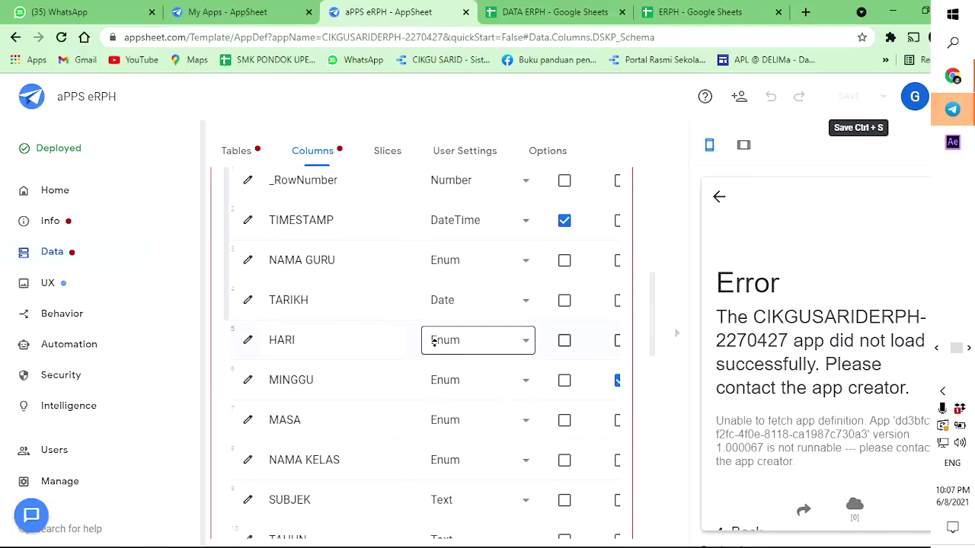
pyautogui.scroll(-1, 242, 435)
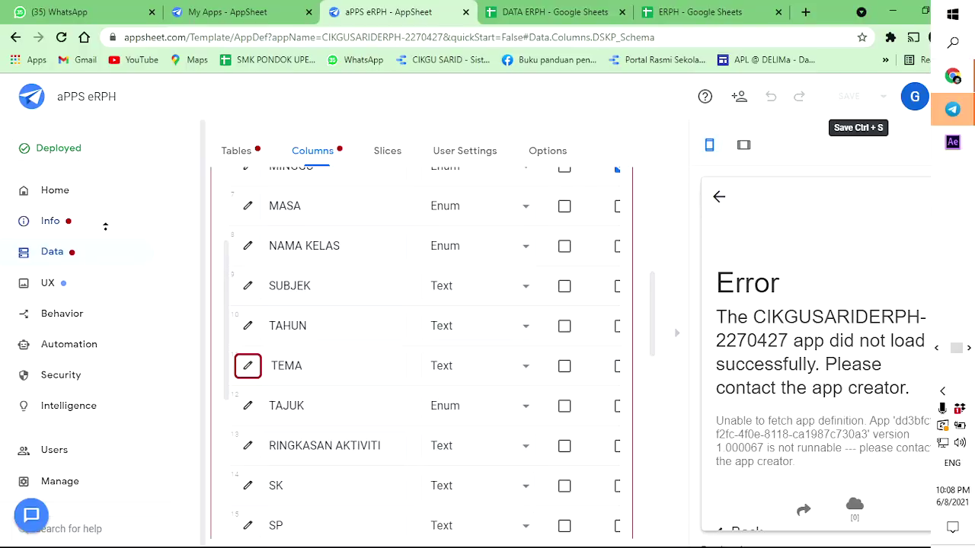
pyautogui.click(73, 224)
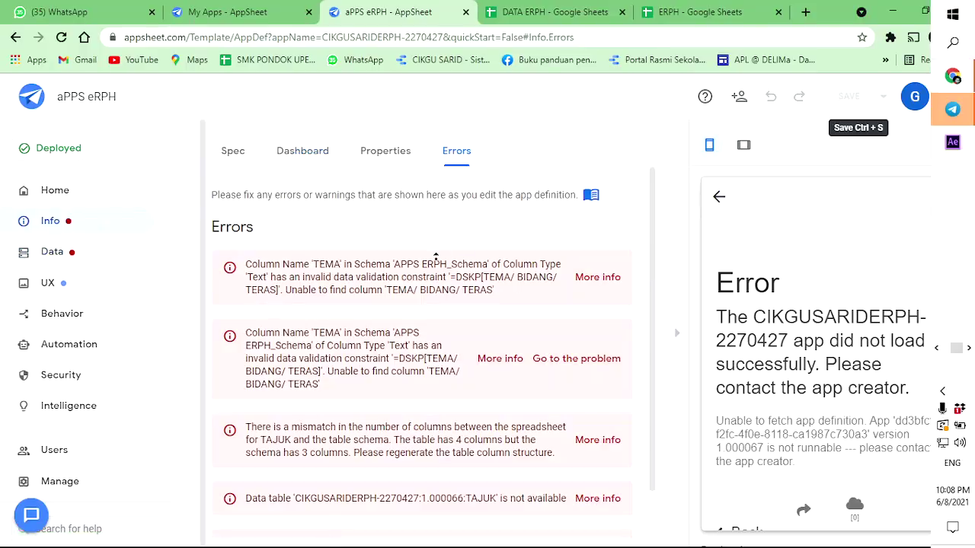
pyautogui.scroll(-1, 435, 257)
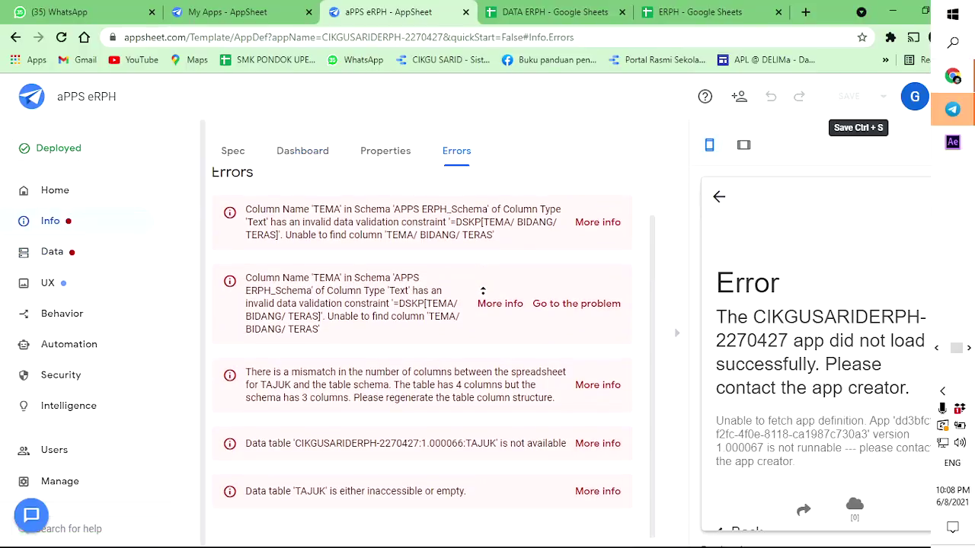
pyautogui.scroll(1, 483, 290)
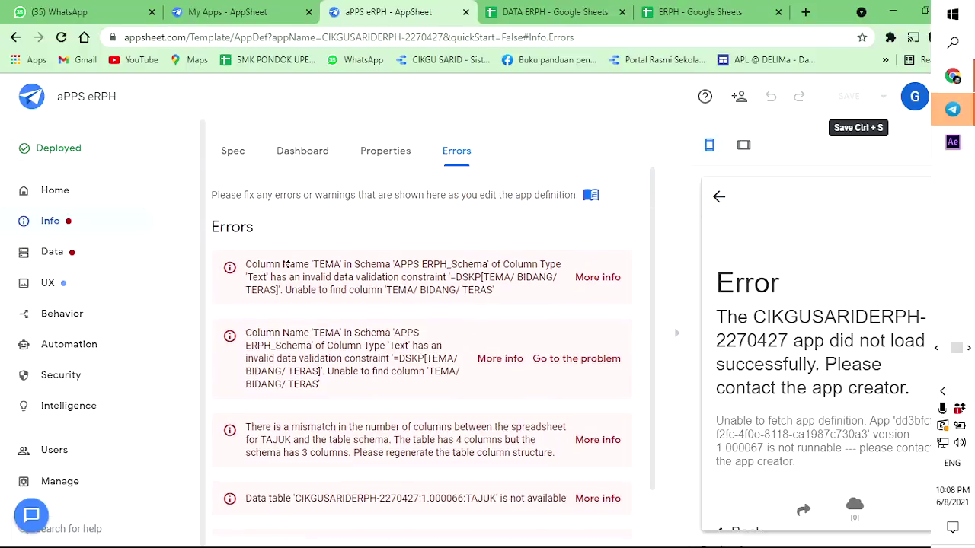
pyautogui.click(58, 253)
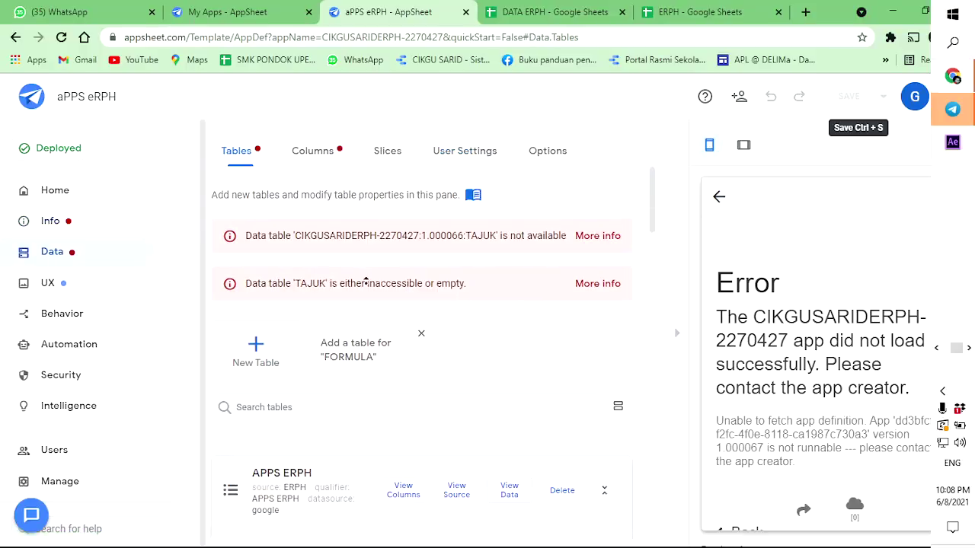
pyautogui.click(520, 11)
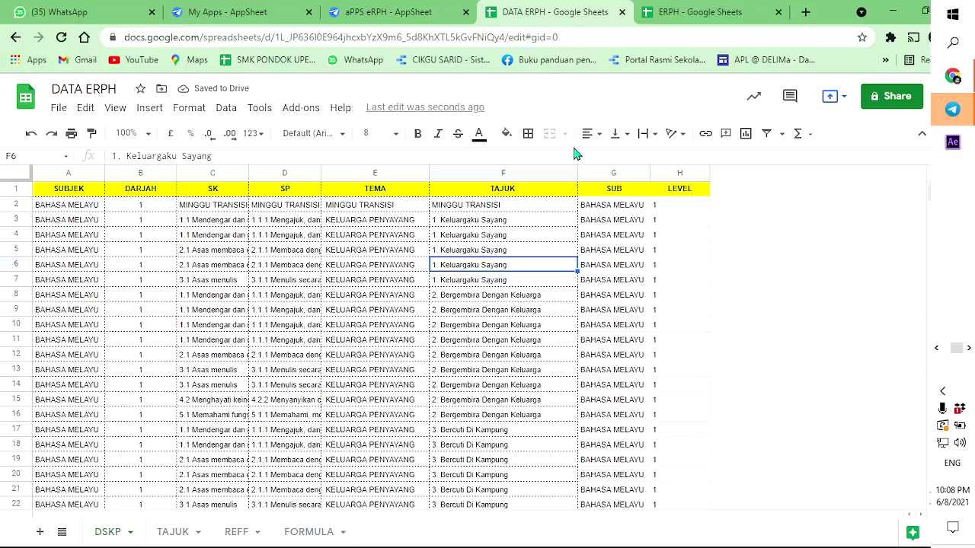
# Switch to the aPPS eRPH editor in AppSheet and regenerate the APPS ERPH table's column structure.
pyautogui.click(415, 13)
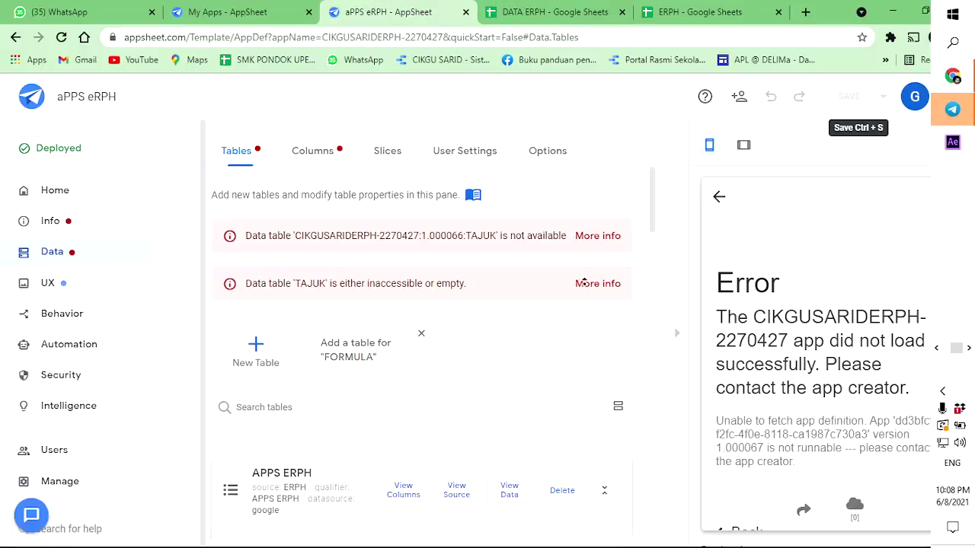
pyautogui.scroll(-4, 410, 330)
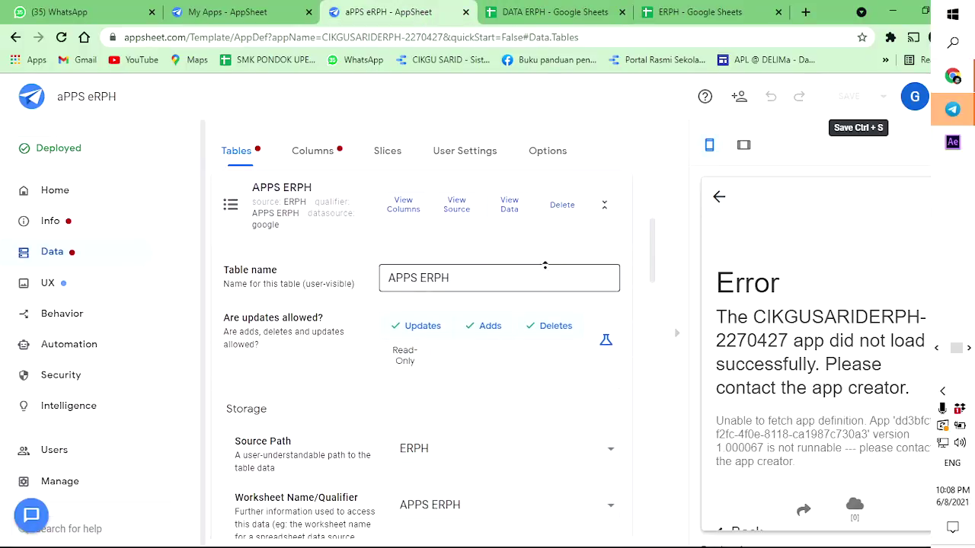
pyautogui.scroll(2, 494, 267)
pyautogui.click(401, 276)
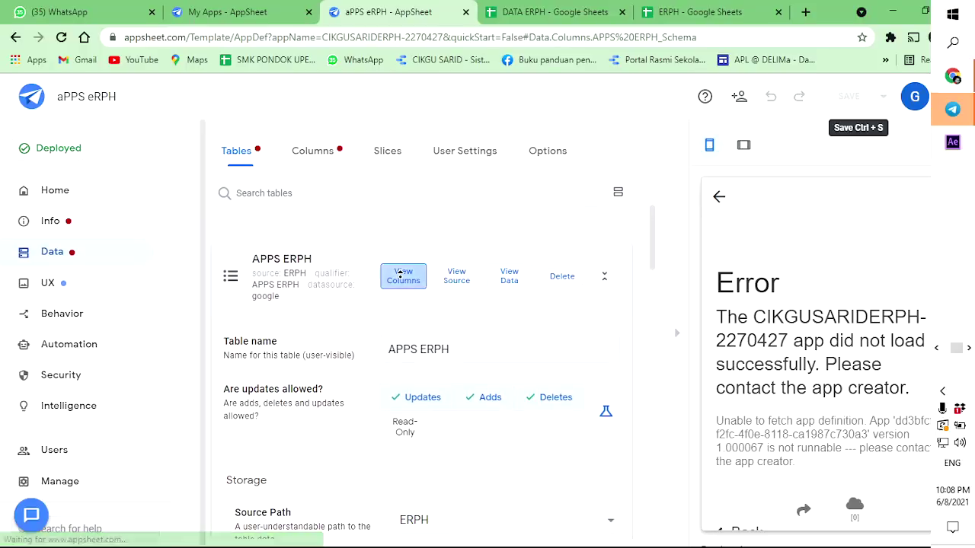
pyautogui.click(561, 199)
pyautogui.click(561, 199)
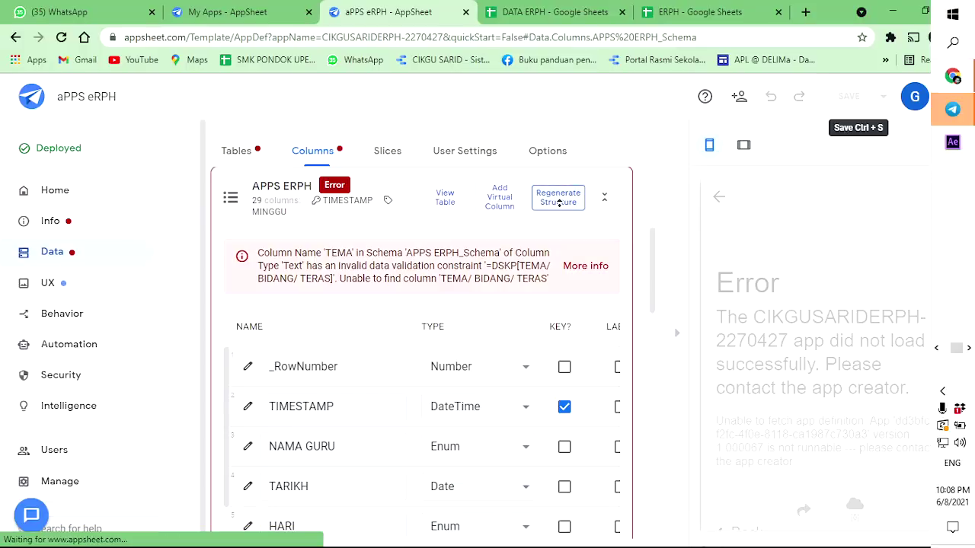
# Remove the Valid If formula DSKP[TEMA/ BIDANG/ TERAS] from the APPS ERPH table's TEMA column and save the app.
pyautogui.scroll(-5, 534, 217)
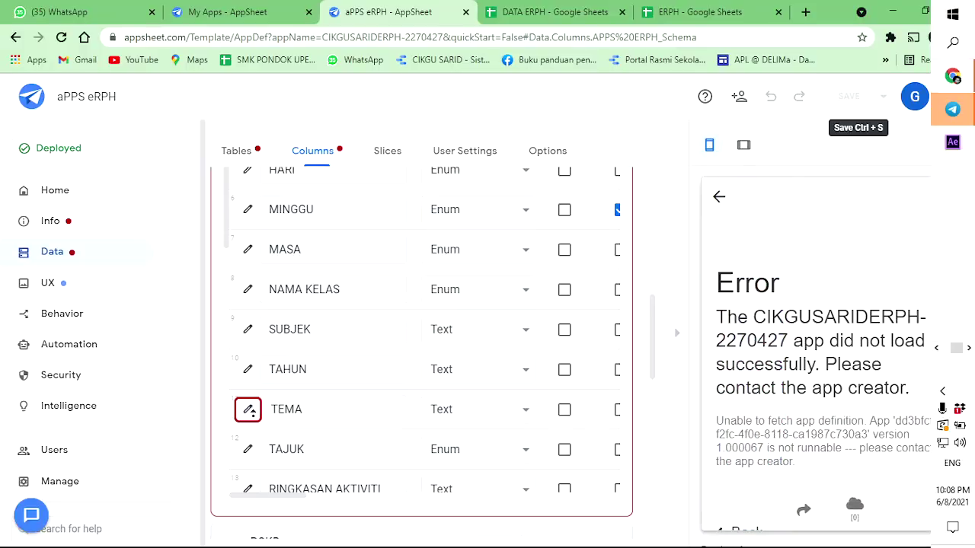
pyautogui.click(249, 411)
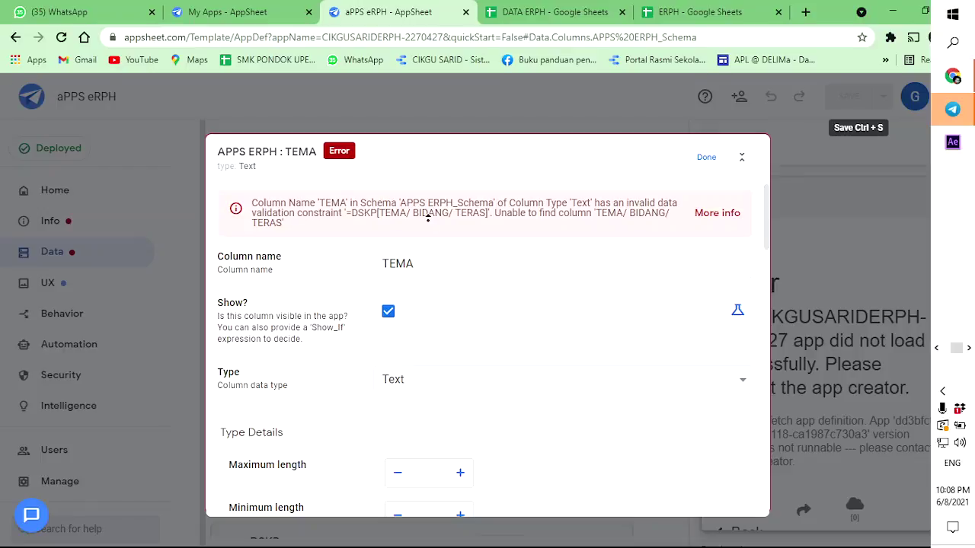
pyautogui.scroll(-5, 570, 259)
pyautogui.scroll(2, 570, 279)
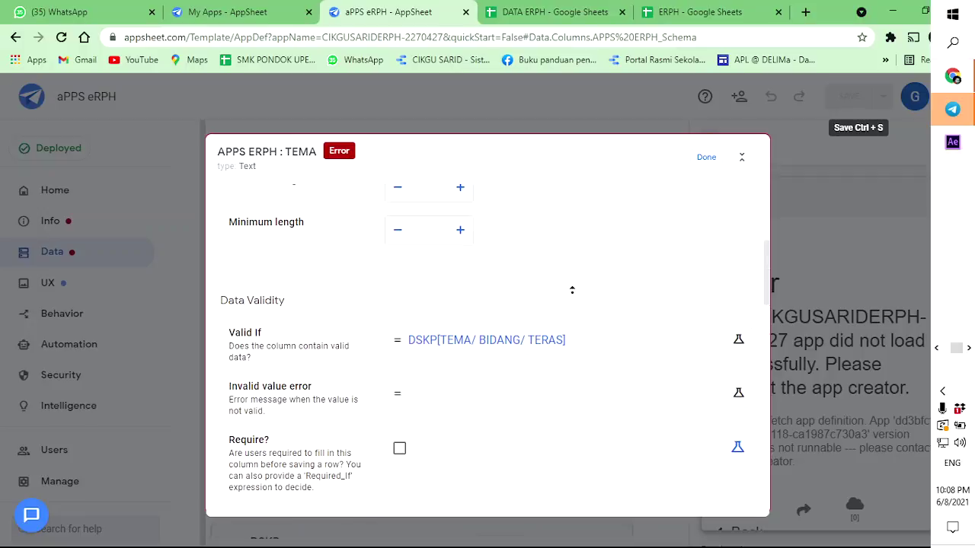
pyautogui.click(574, 347)
pyautogui.moveTo(370, 211); pyautogui.dragTo(126, 213)
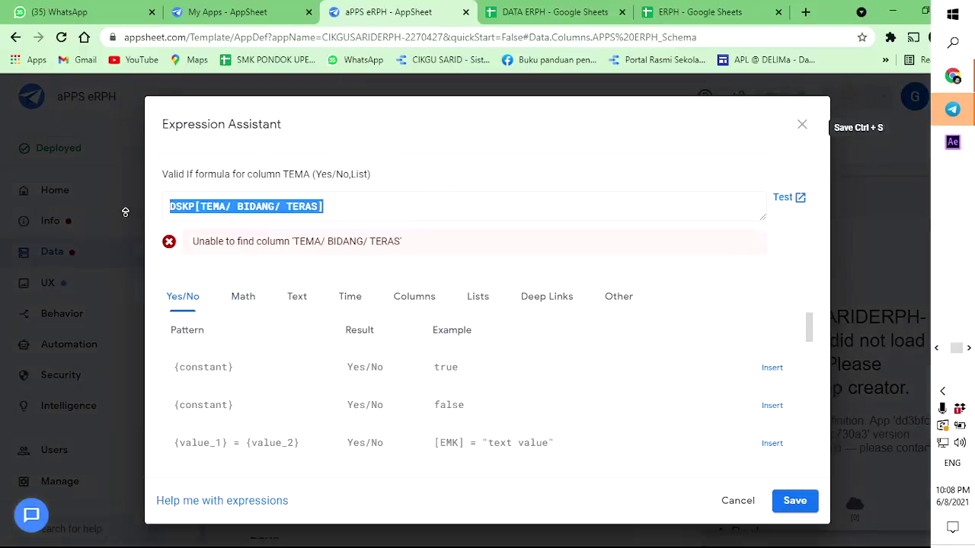
pyautogui.press('BackSpace')
pyautogui.click(794, 501)
pyautogui.click(709, 157)
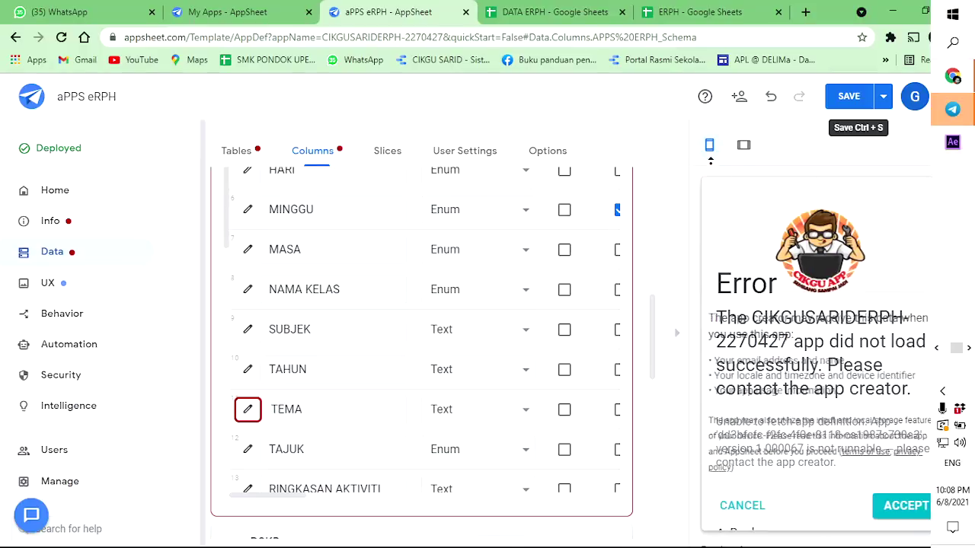
pyautogui.click(846, 96)
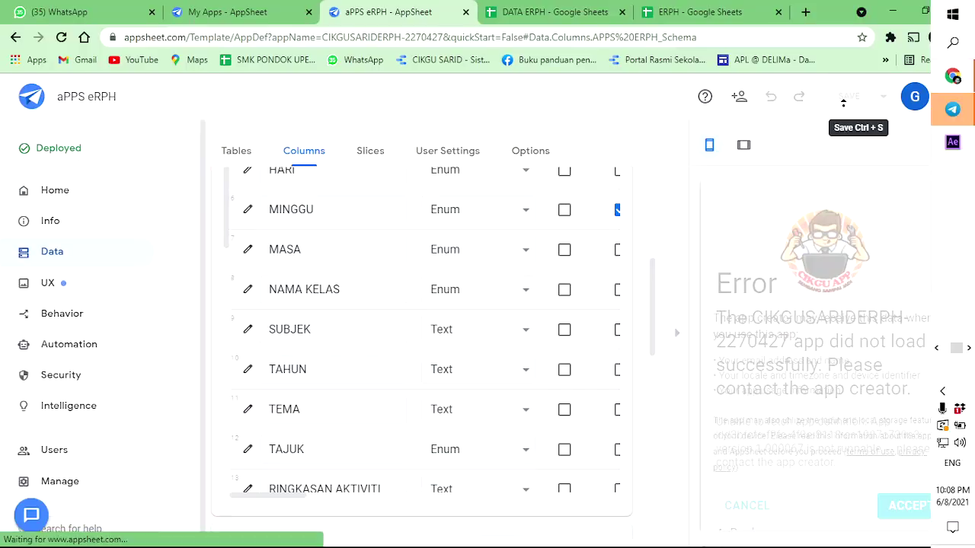
# Reload the app editor and regenerate the DSKP table's column structure.
pyautogui.scroll(5, 358, 305)
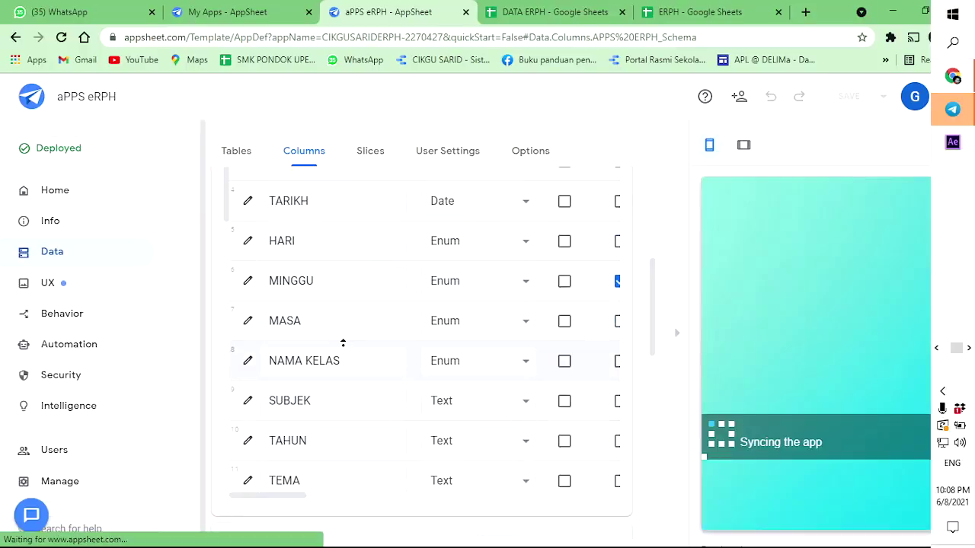
pyautogui.scroll(-5, 318, 343)
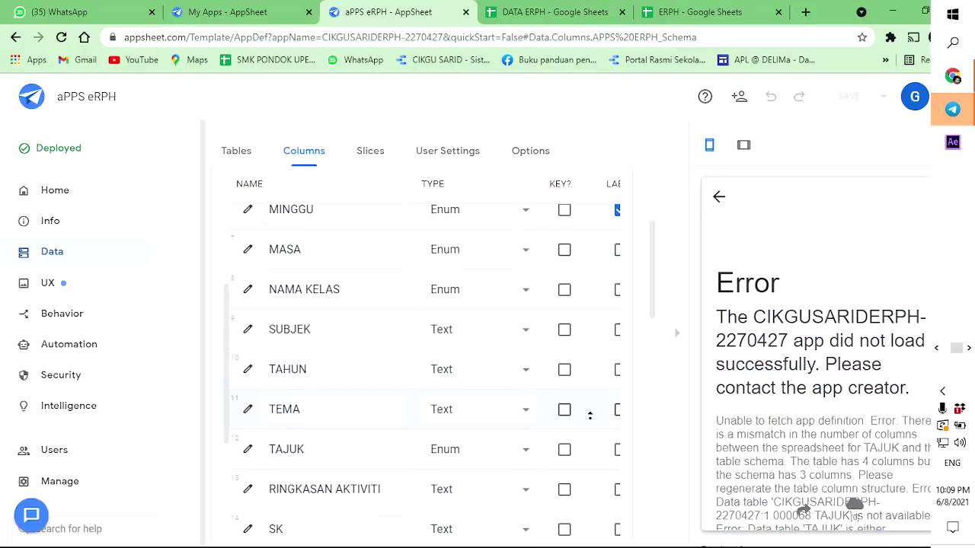
pyautogui.scroll(-1, 563, 408)
pyautogui.scroll(-3, 597, 413)
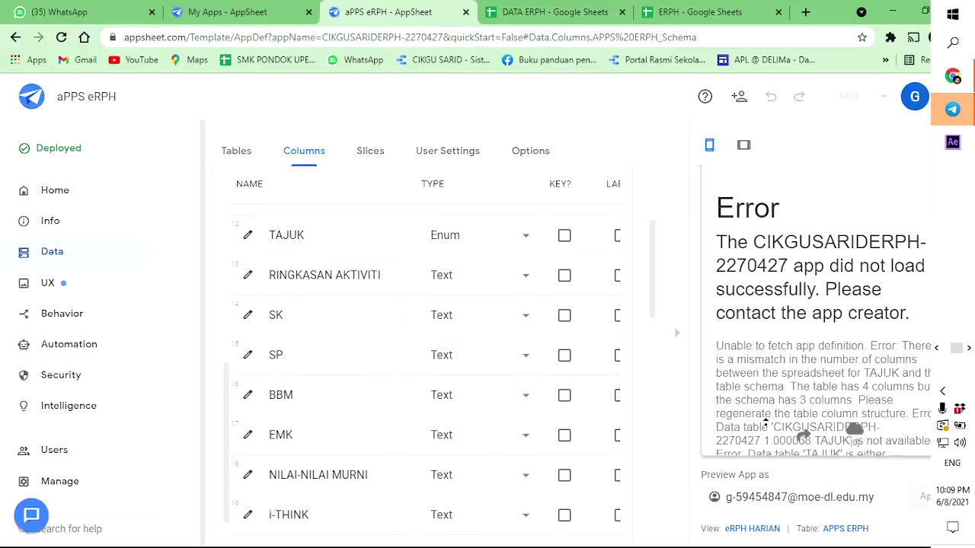
pyautogui.click(61, 37)
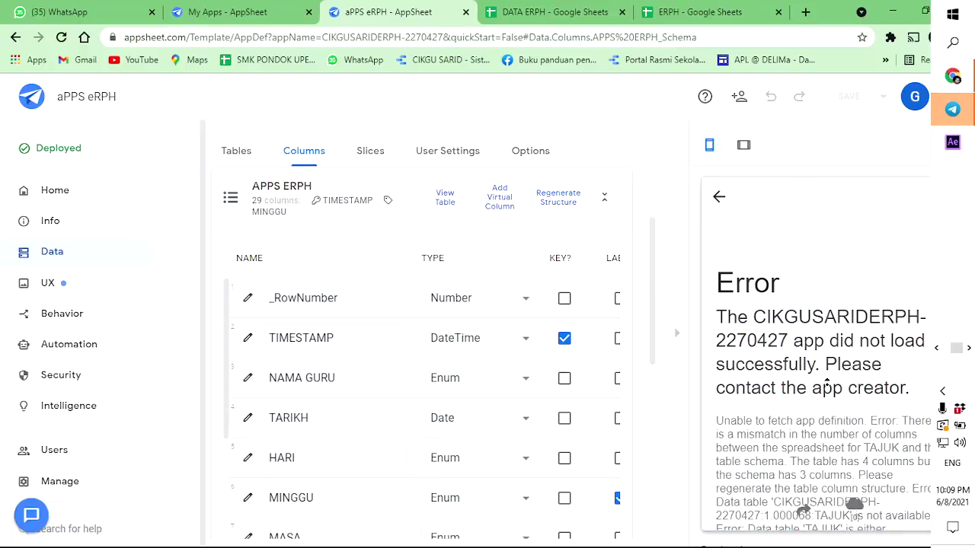
pyautogui.scroll(-1, 826, 381)
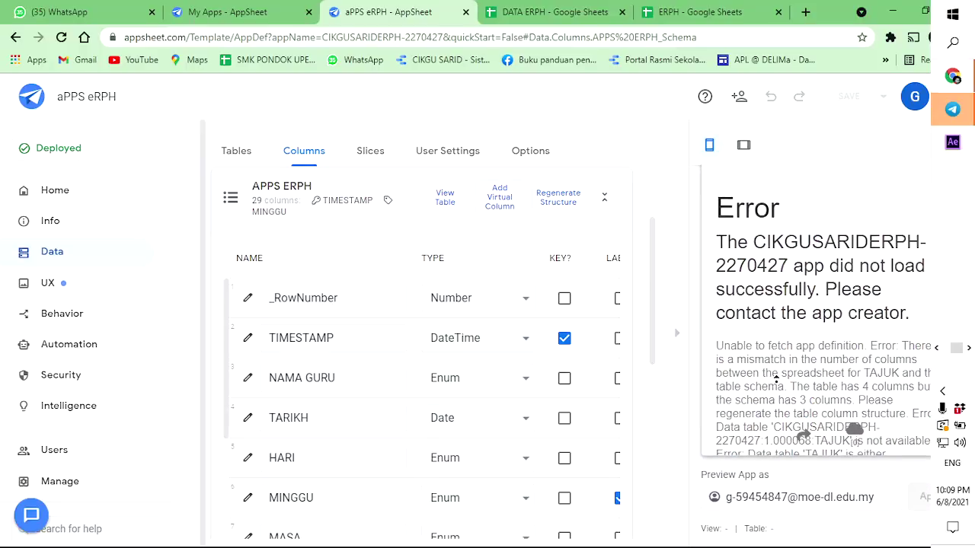
pyautogui.scroll(-8, 426, 381)
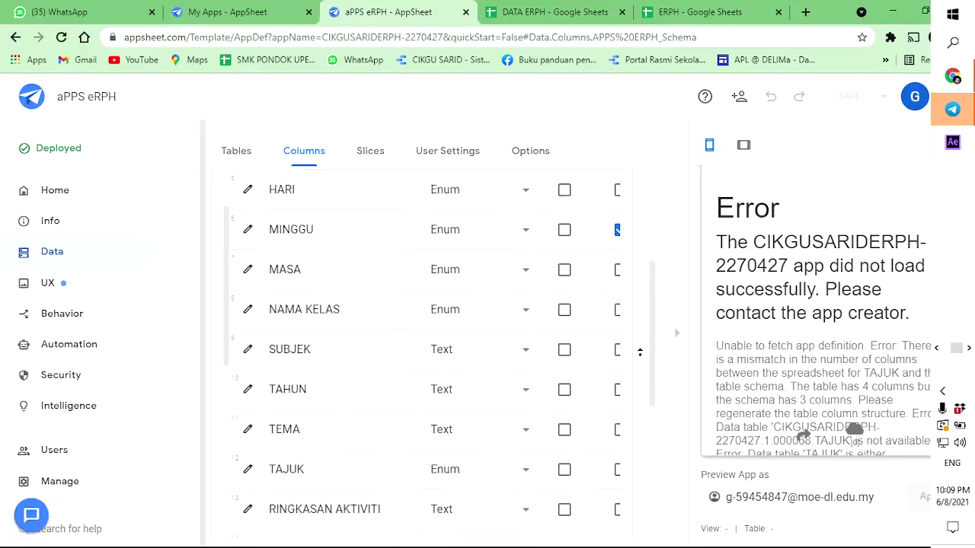
pyautogui.scroll(-1, 620, 352)
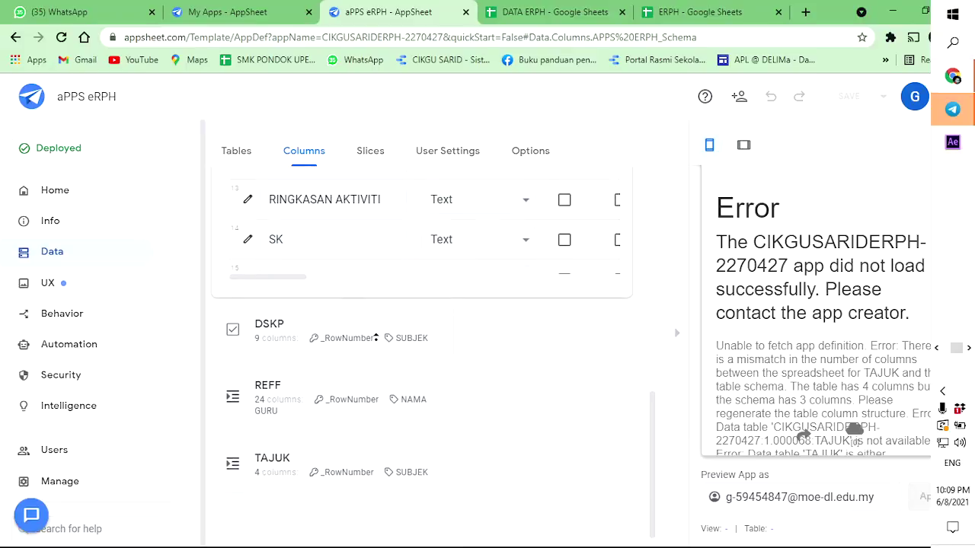
pyautogui.click(296, 333)
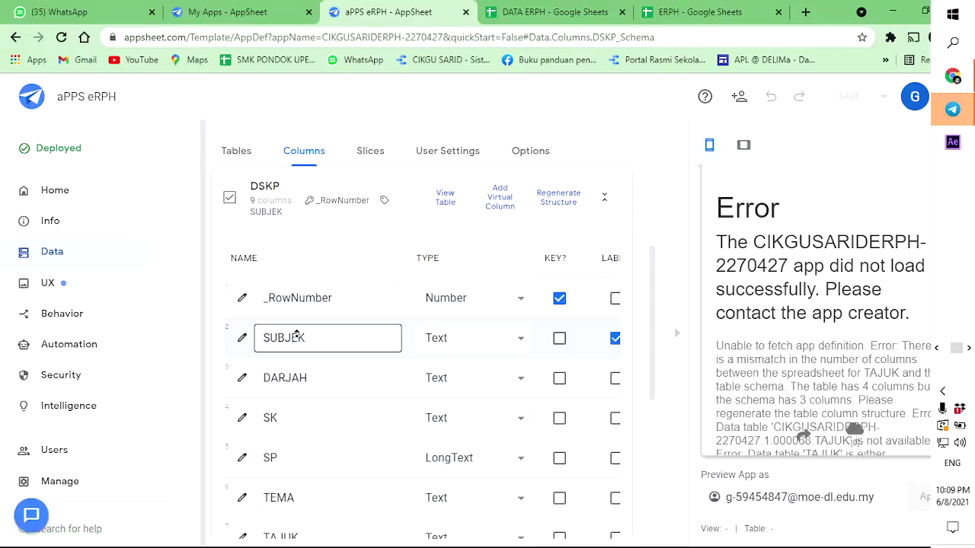
pyautogui.click(562, 201)
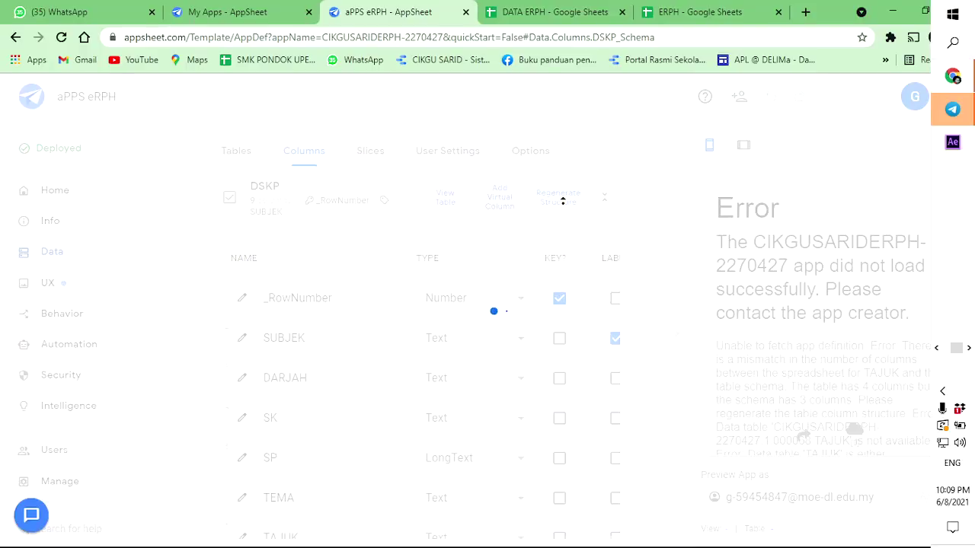
# Switch to the DATA ERPH spreadsheet and delete columns D to Z from the TAJUK sheet.
pyautogui.click(561, 11)
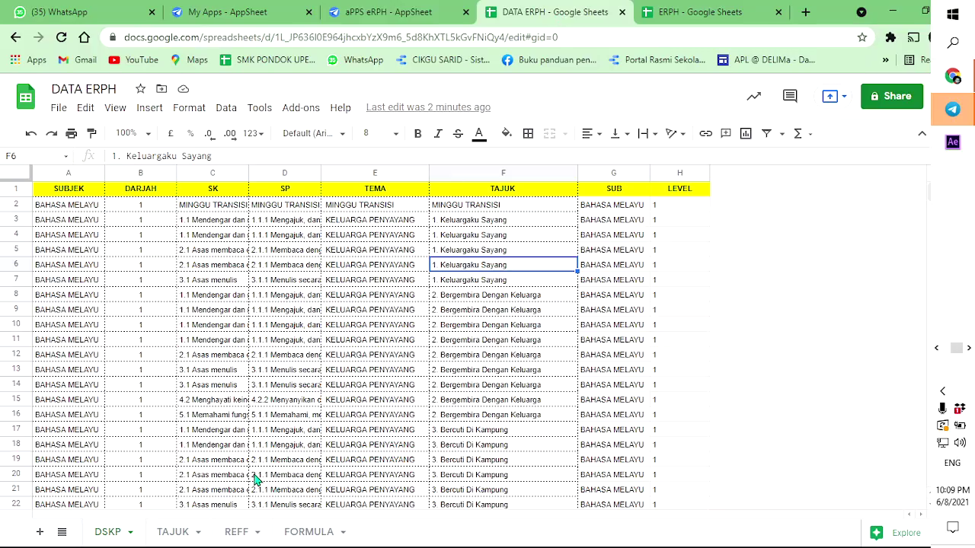
pyautogui.click(293, 236)
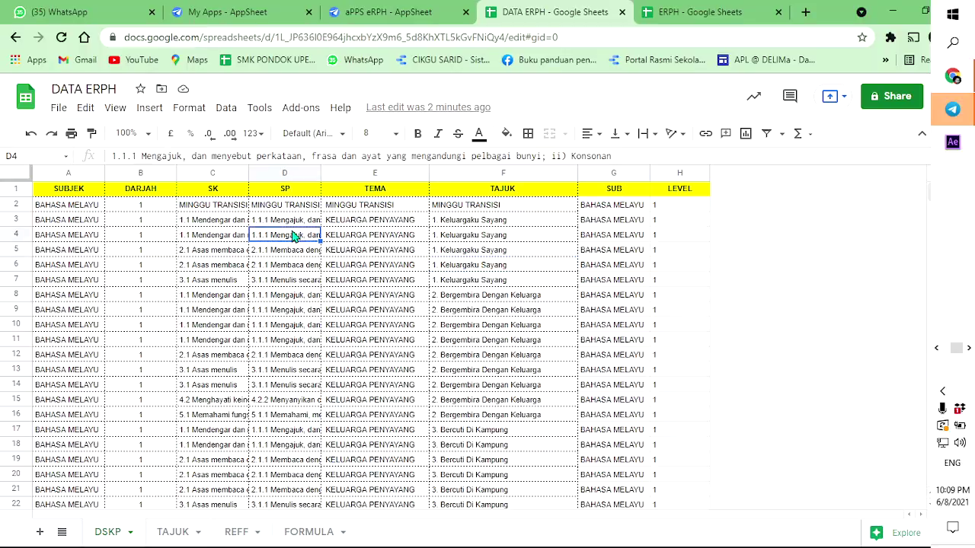
pyautogui.click(182, 532)
pyautogui.click(727, 238)
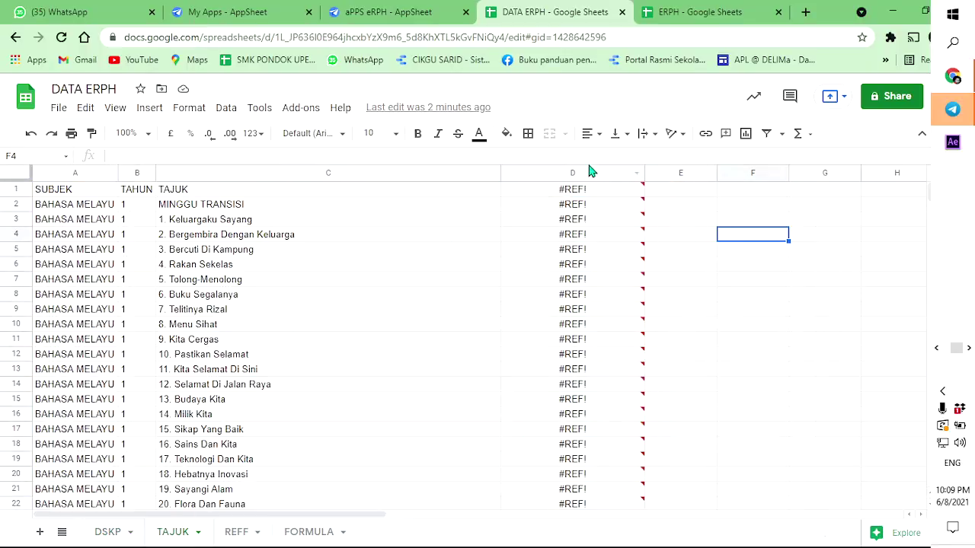
pyautogui.moveTo(609, 173); pyautogui.dragTo(923, 173)
pyautogui.rightClick(739, 304)
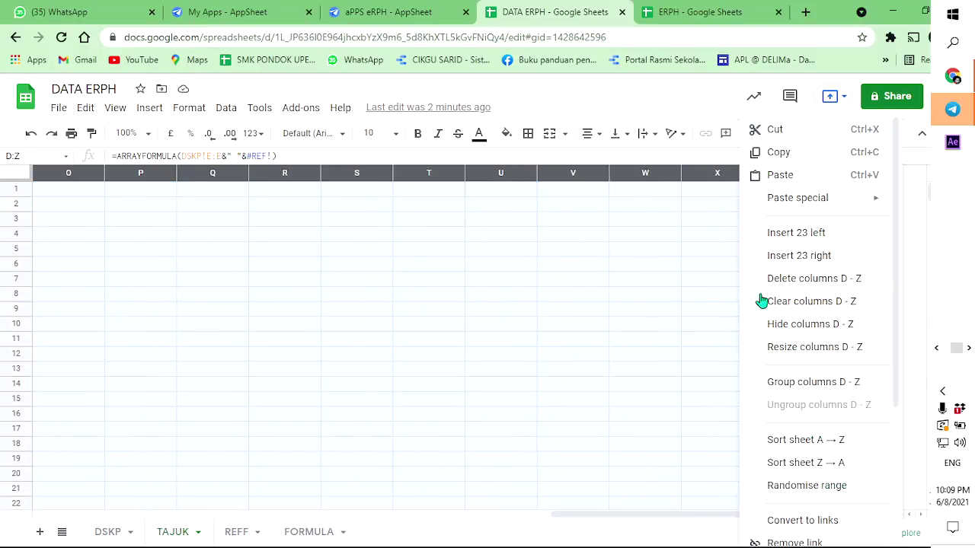
pyautogui.click(812, 279)
pyautogui.click(420, 294)
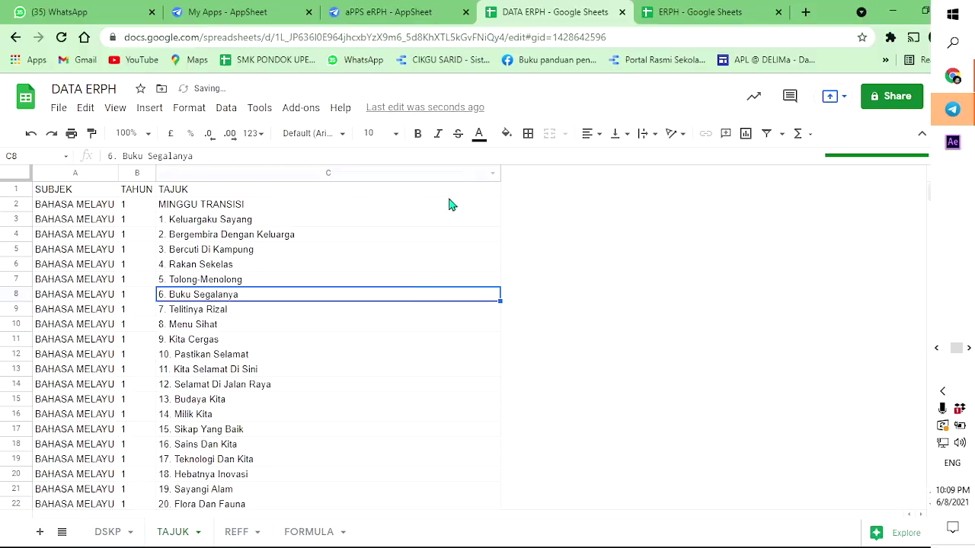
# Check the spreadsheet's other sheets, return to the aPPS eRPH editor and regenerate the TAJUK table's column structure.
pyautogui.click(233, 531)
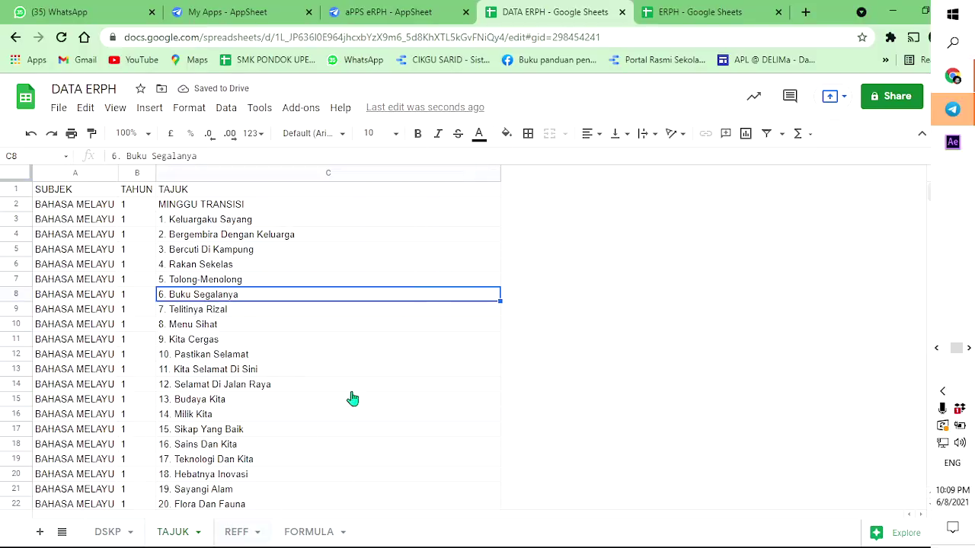
pyautogui.click(309, 531)
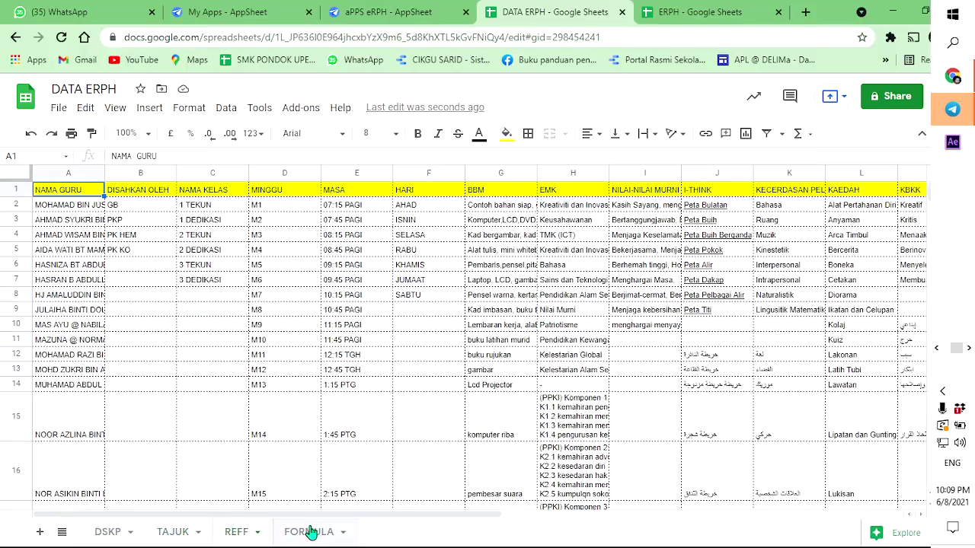
pyautogui.click(109, 530)
pyautogui.click(407, 14)
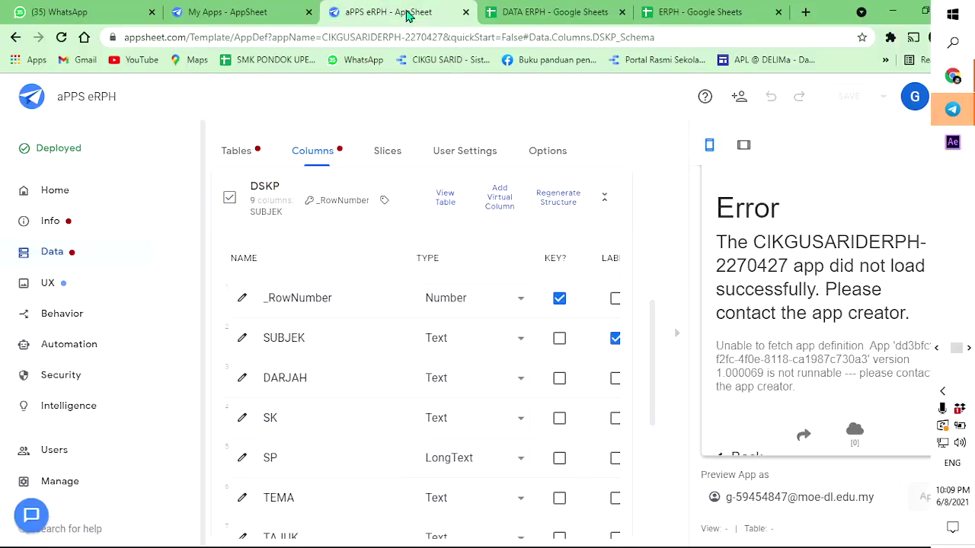
pyautogui.scroll(-10, 481, 263)
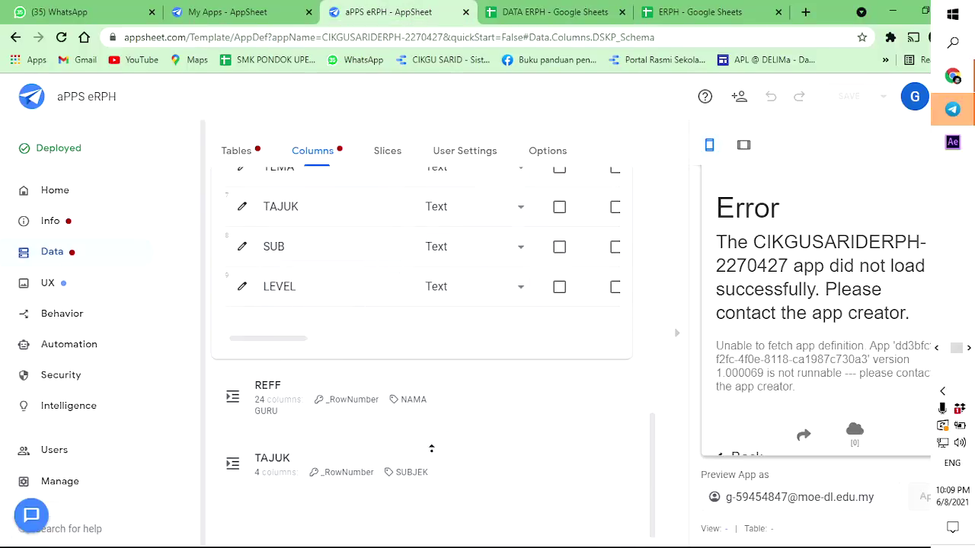
pyautogui.click(315, 449)
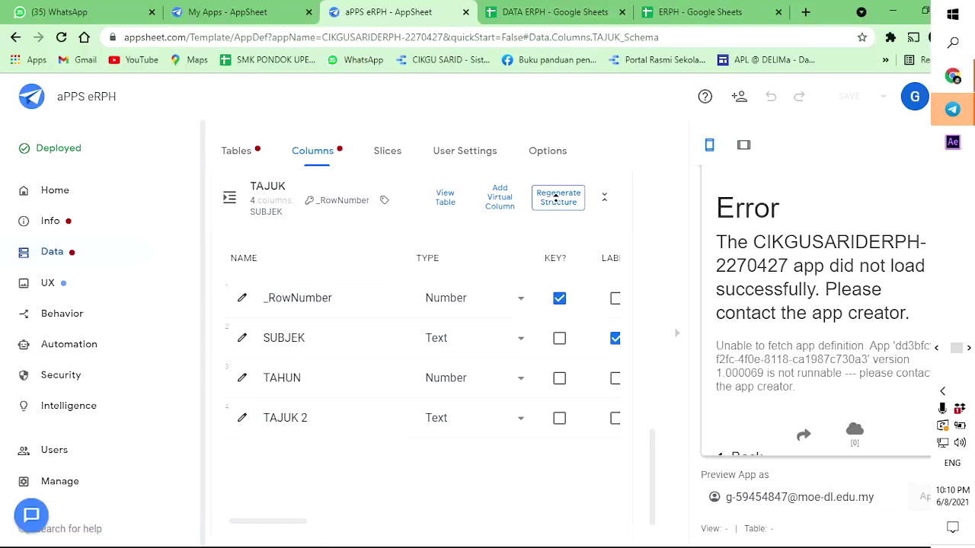
pyautogui.click(559, 197)
pyautogui.click(561, 197)
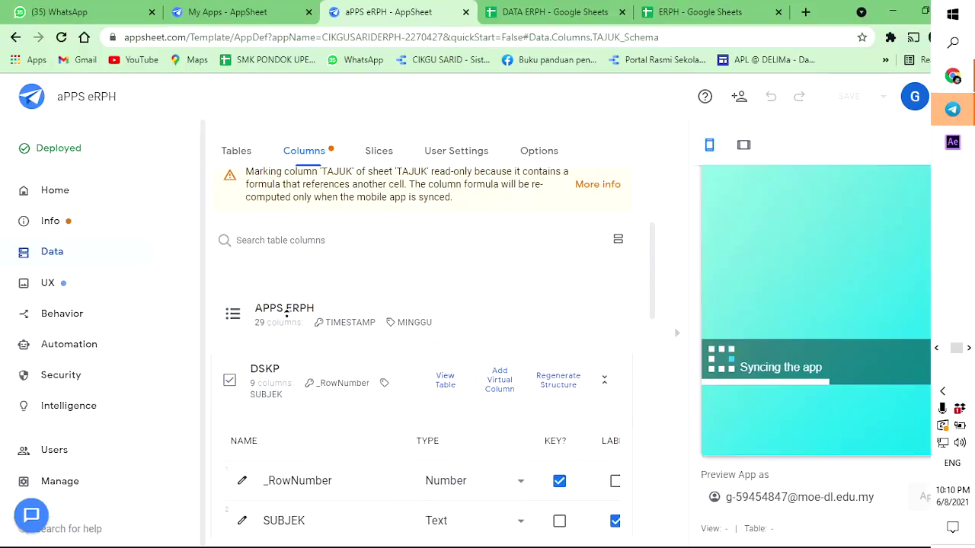
# Regenerate the column structure of the APPS ERPH table once more.
pyautogui.click(285, 311)
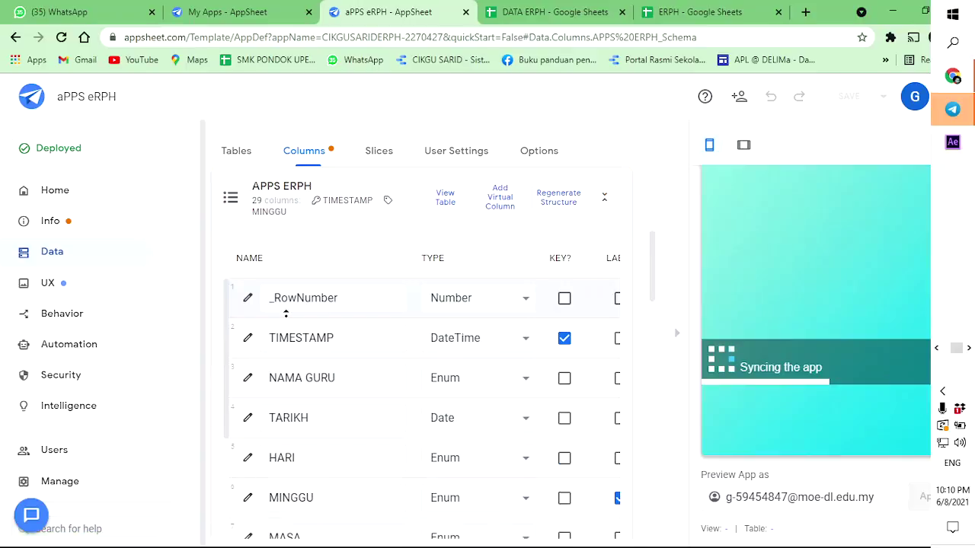
pyautogui.click(558, 198)
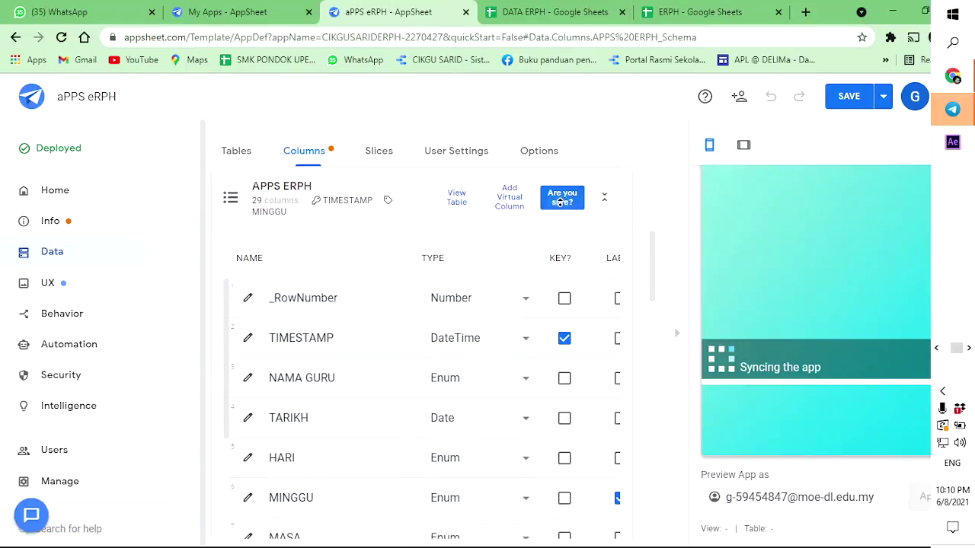
pyautogui.click(560, 201)
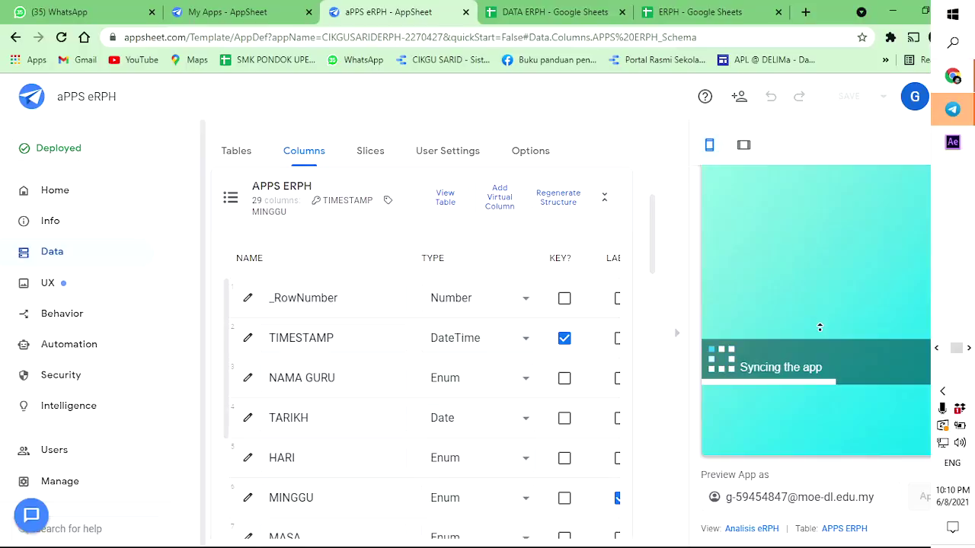
# Open the TEMA column's settings in the APPS ERPH table and change its type to Enum.
pyautogui.scroll(-5, 335, 449)
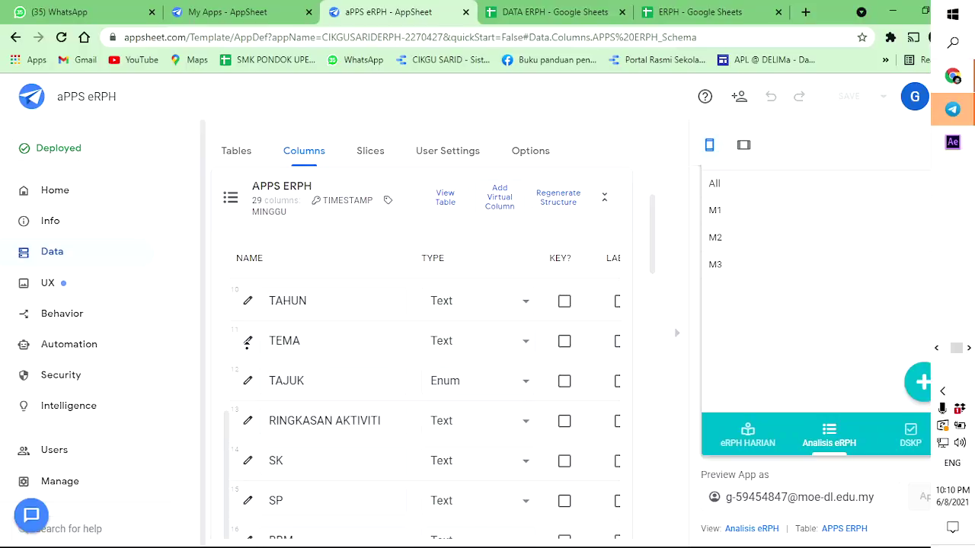
pyautogui.click(247, 342)
pyautogui.scroll(-1, 522, 339)
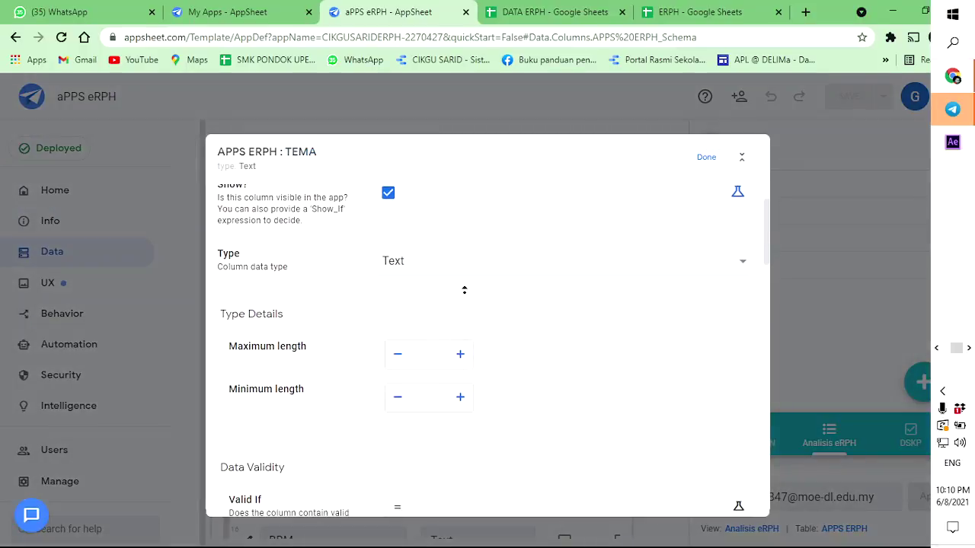
pyautogui.click(481, 267)
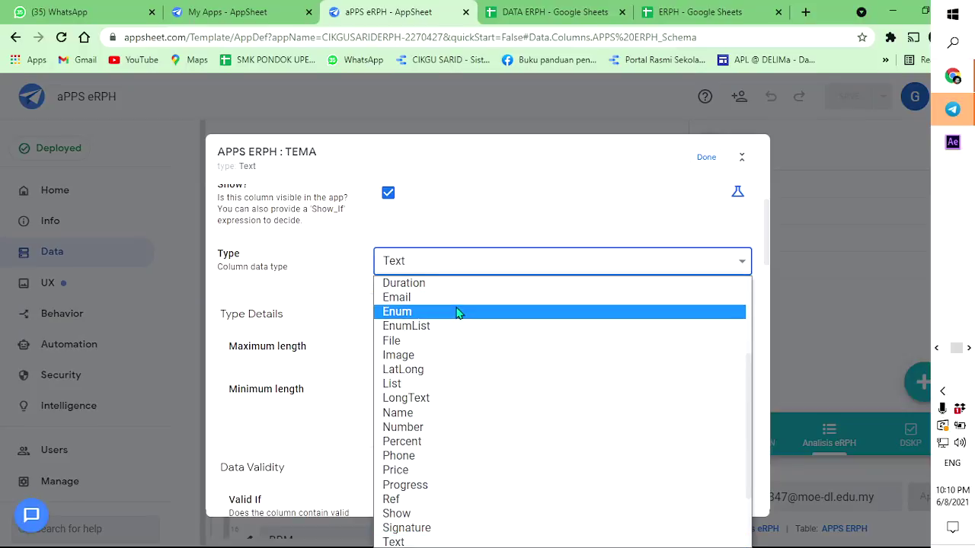
pyautogui.click(455, 313)
# Start TEMA's Valid If formula with SELECT(DSKP[TEMA], after checking the TEMA header in the DATA ERPH spreadsheet.
pyautogui.scroll(-4, 455, 327)
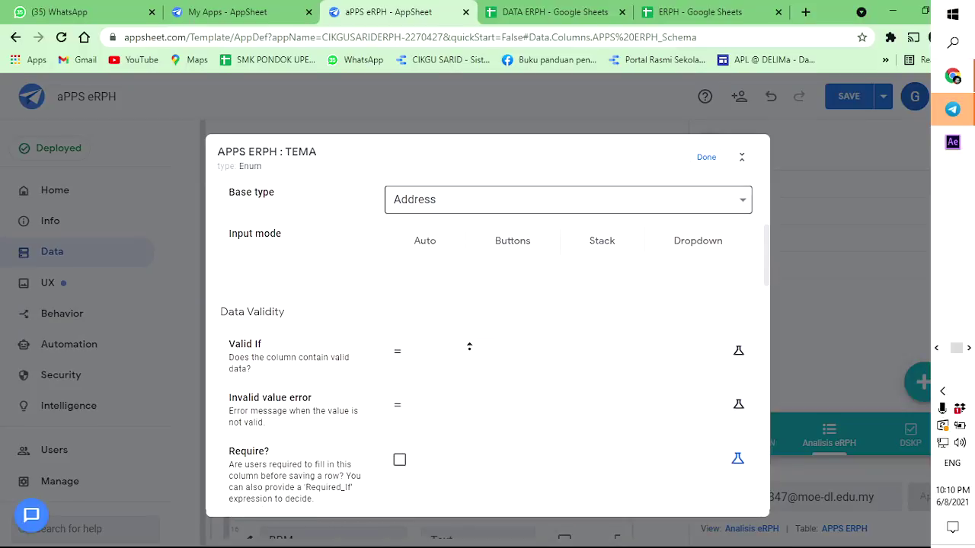
pyautogui.scroll(-1, 458, 350)
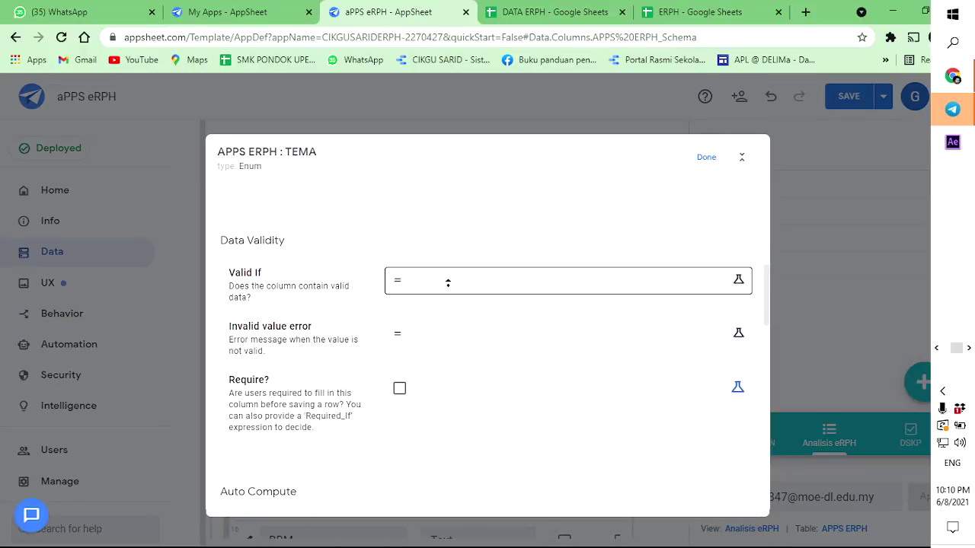
pyautogui.click(448, 282)
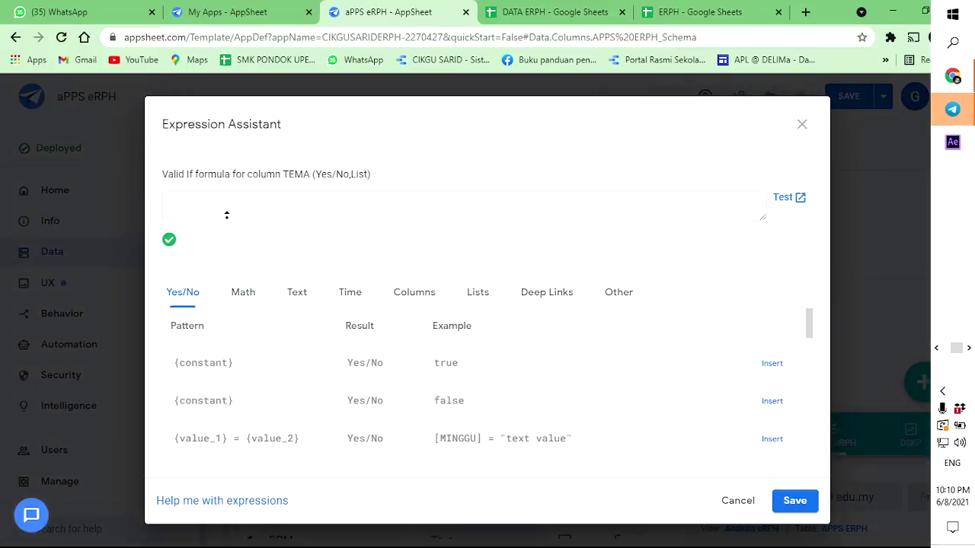
pyautogui.write('SELECT')
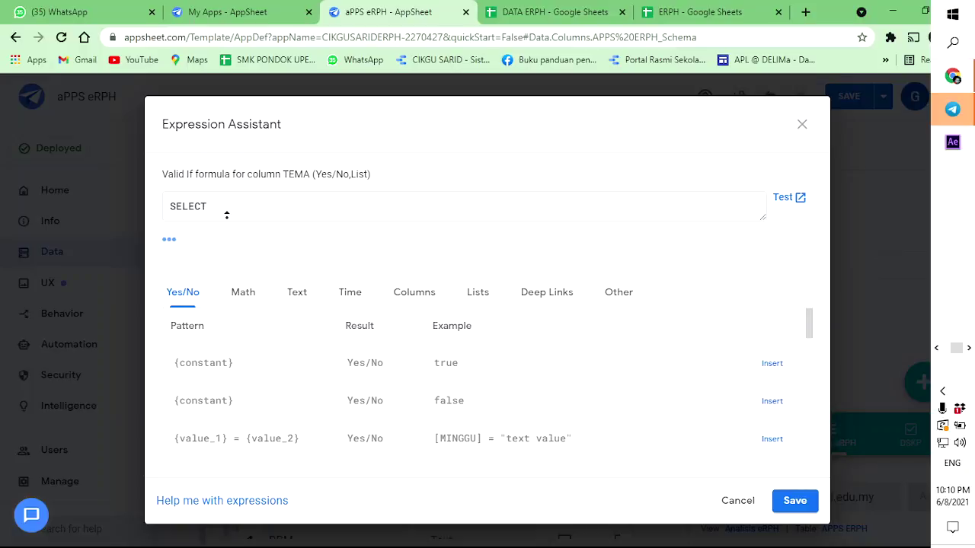
pyautogui.write('(DSKP[')
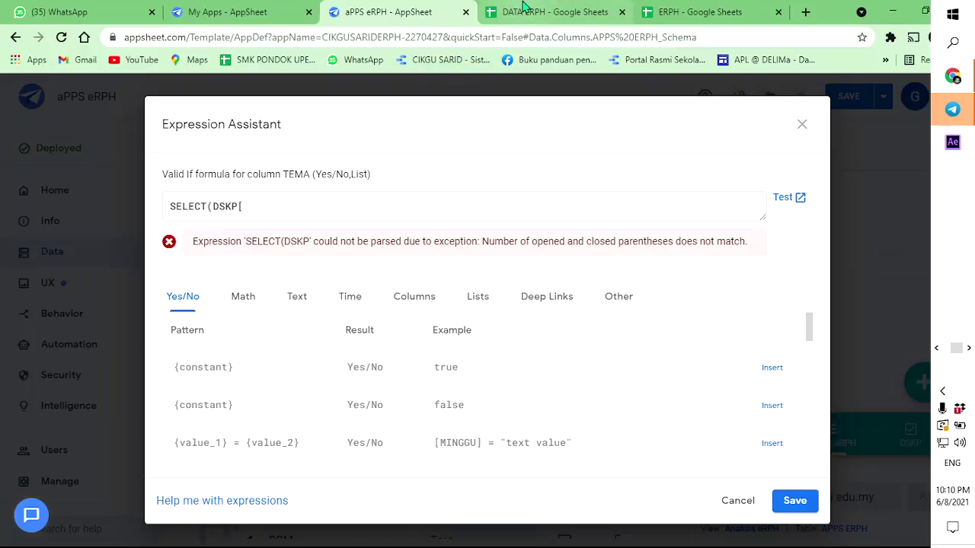
pyautogui.click(522, 9)
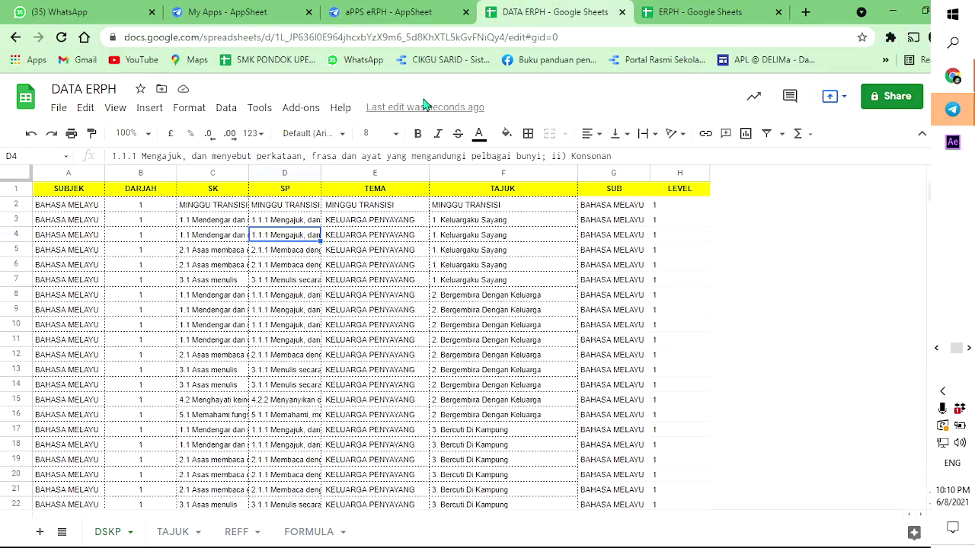
pyautogui.click(374, 189)
pyautogui.click(392, 11)
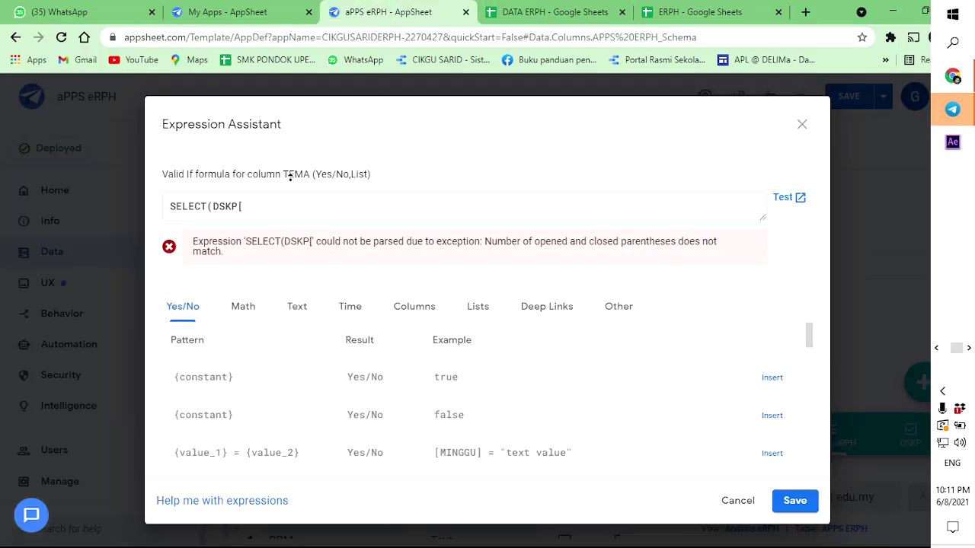
pyautogui.write('TEMA],')
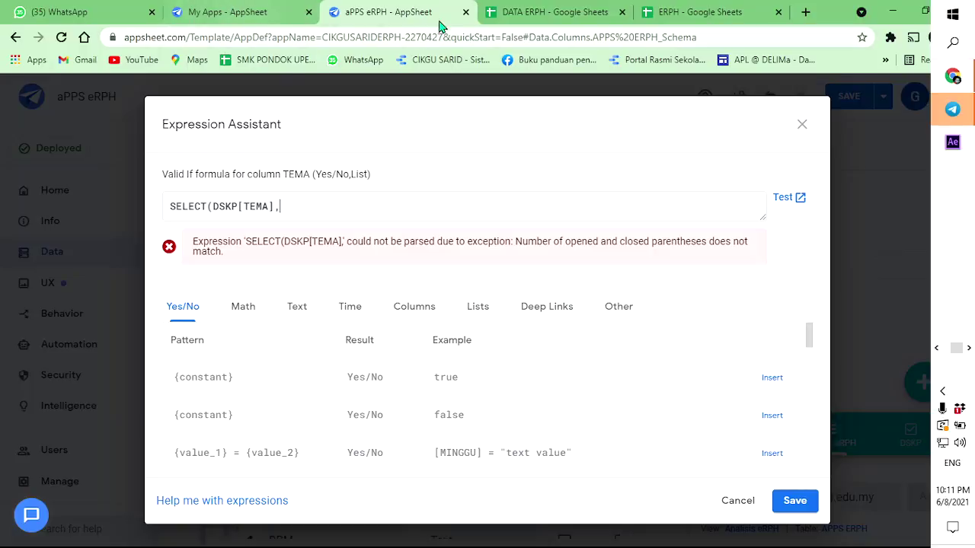
# Check the DSKP sheet's headers again and extend the Valid If formula with AND([.
pyautogui.click(517, 19)
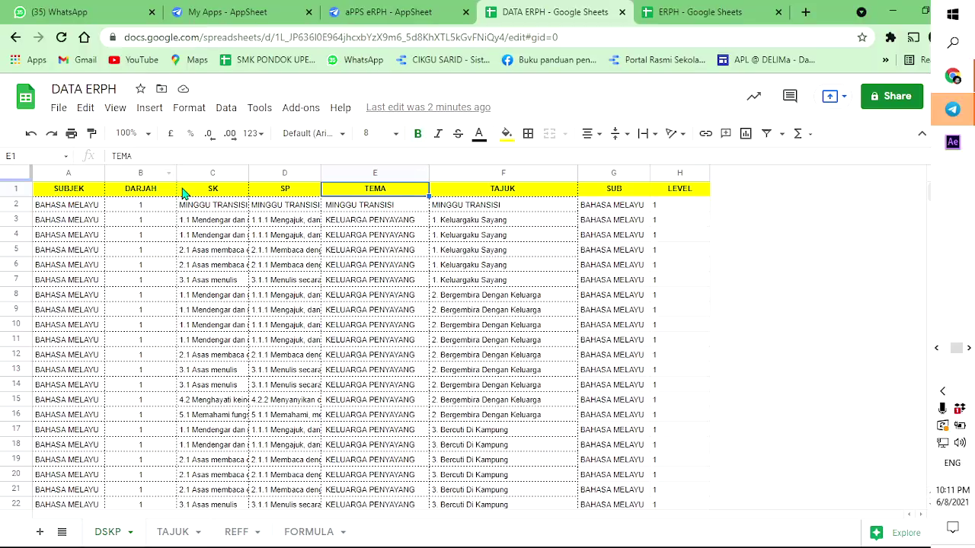
pyautogui.click(418, 11)
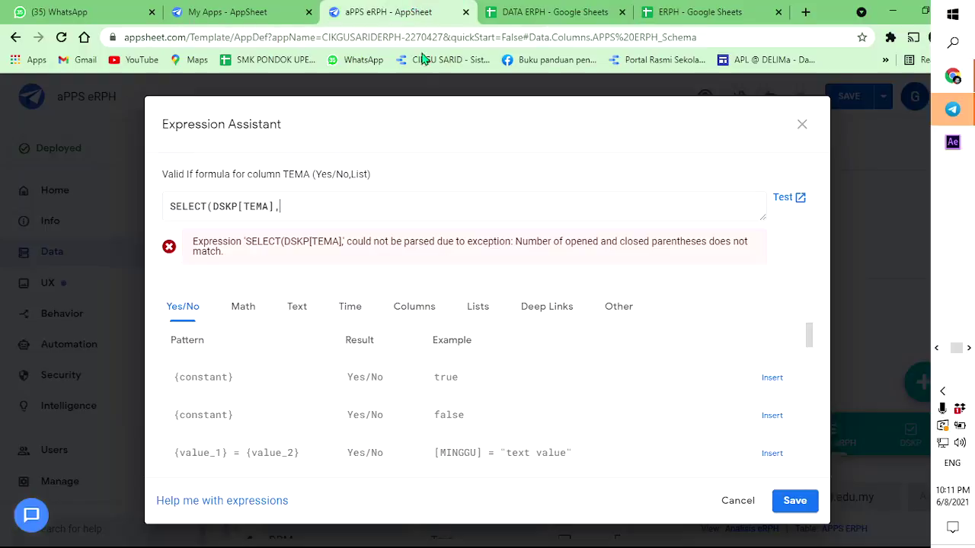
pyautogui.press('BackSpace')
pyautogui.write(',AND')
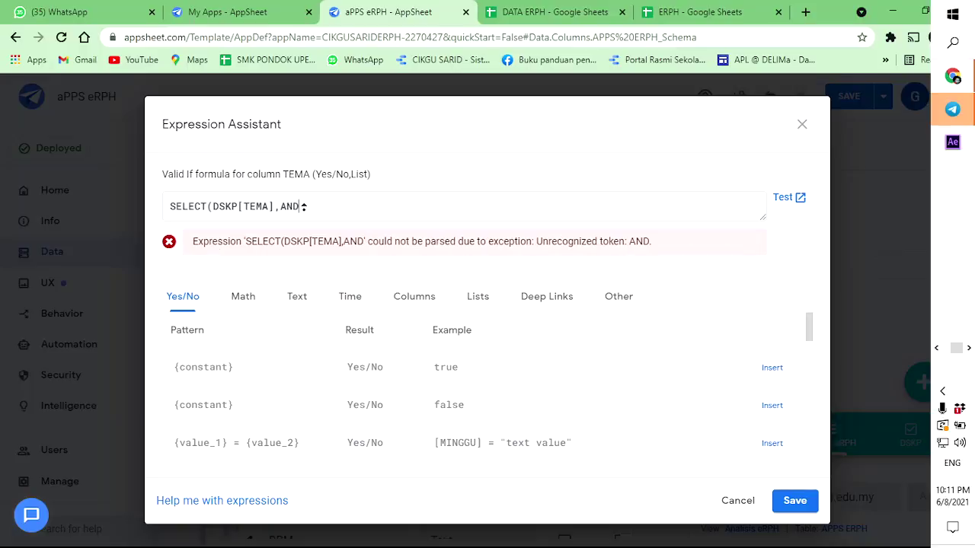
pyautogui.write('(')
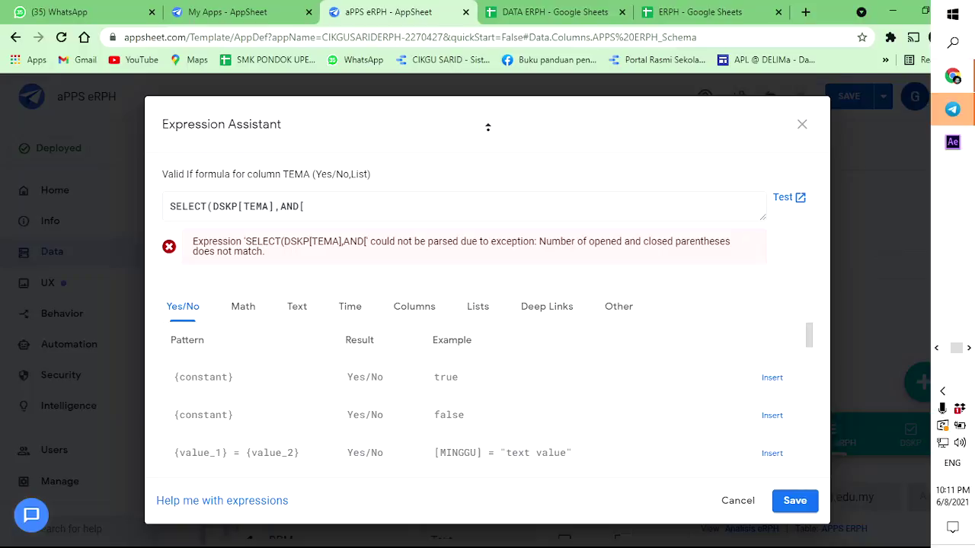
pyautogui.press('BackSpace')
pyautogui.write('[')
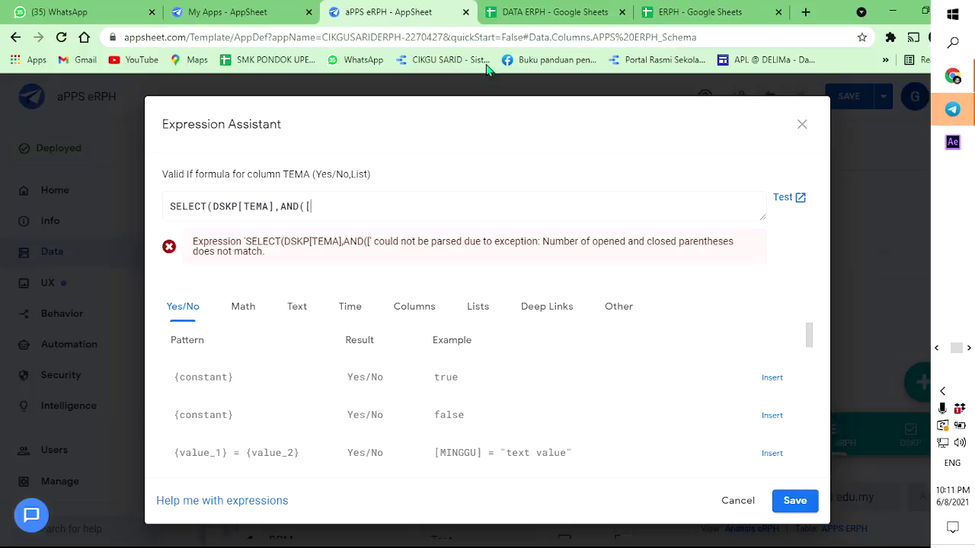
# Check the SUBJEK and DARJAH headers in DATA ERPH, then add the condition [SUBJEK]=[_THISROW].[SUBJEK], to the Valid If formula.
pyautogui.click(496, 17)
pyautogui.click(64, 194)
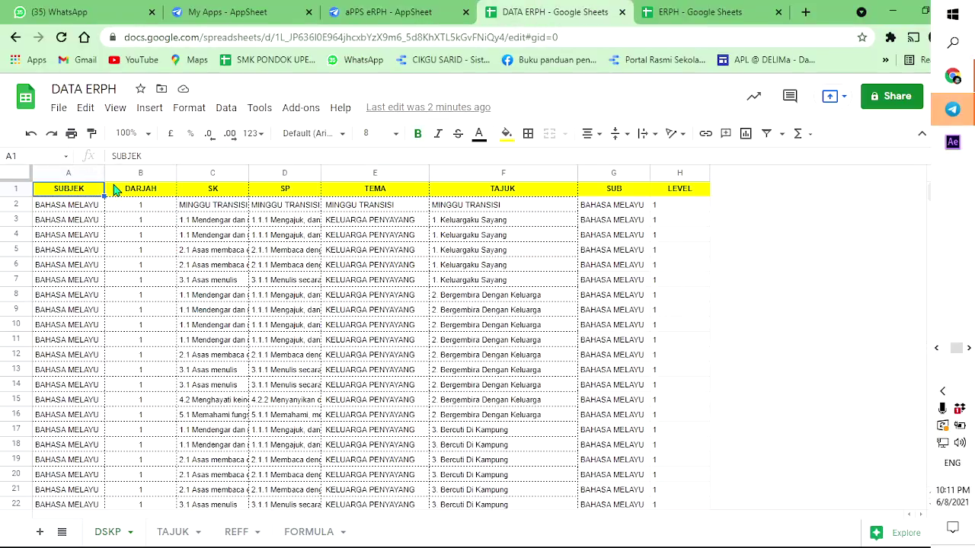
pyautogui.click(147, 196)
pyautogui.click(403, 13)
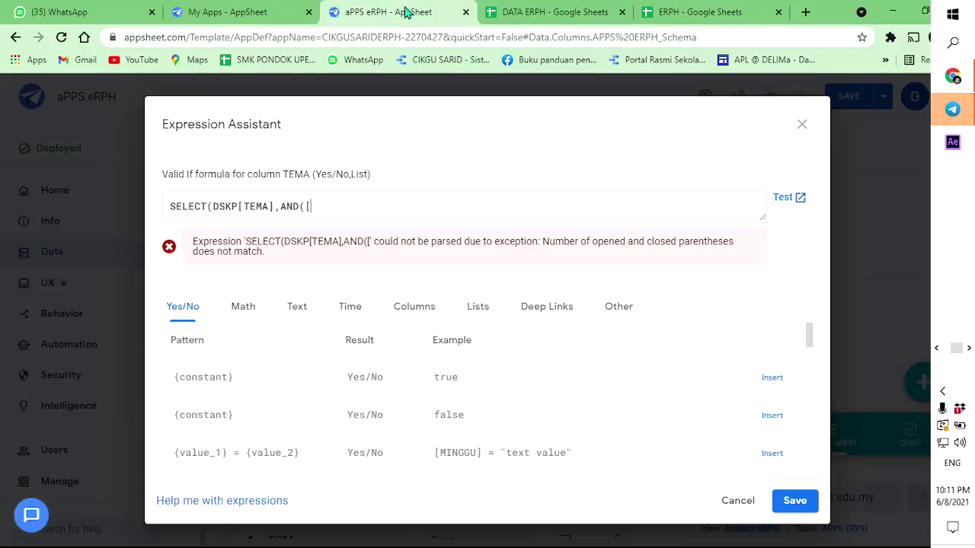
pyautogui.write('SUBJEK')
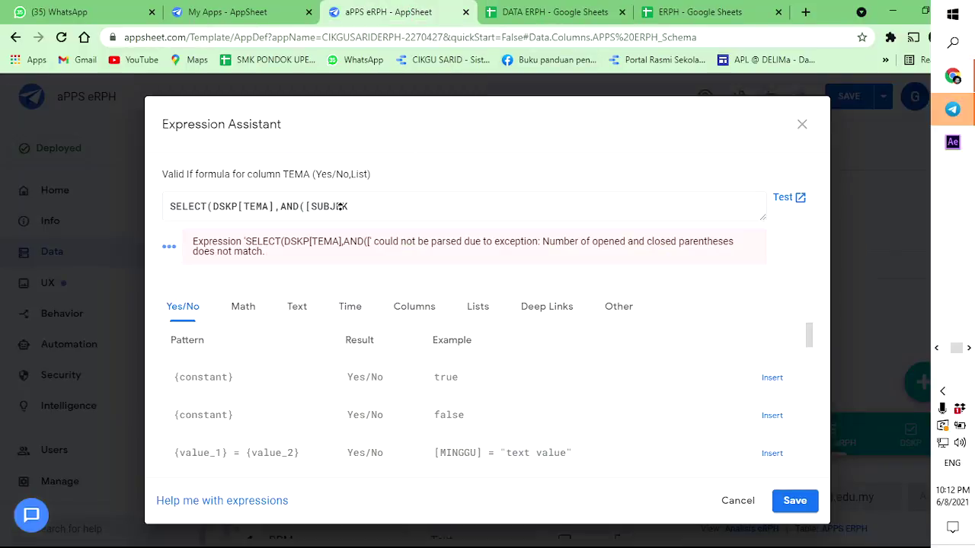
pyautogui.write(']=')
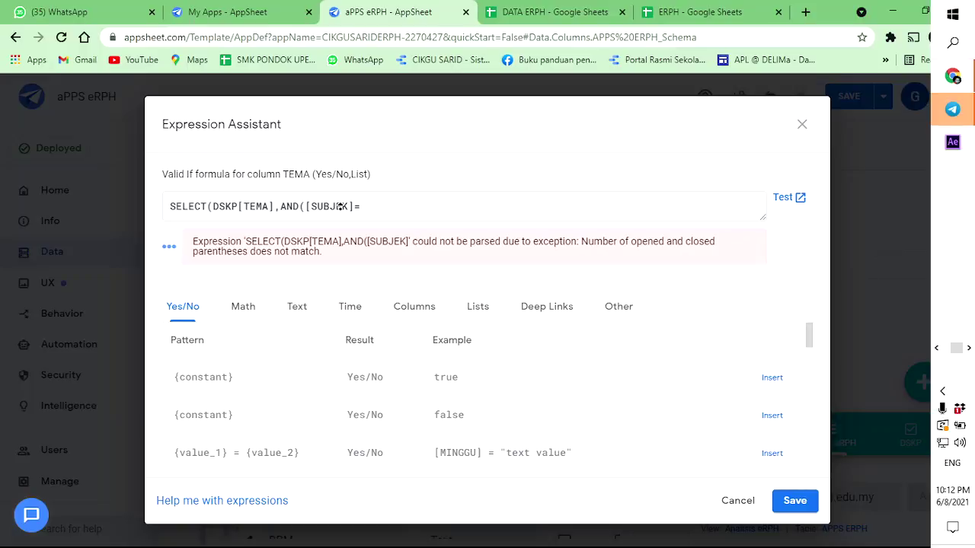
pyautogui.write('[')
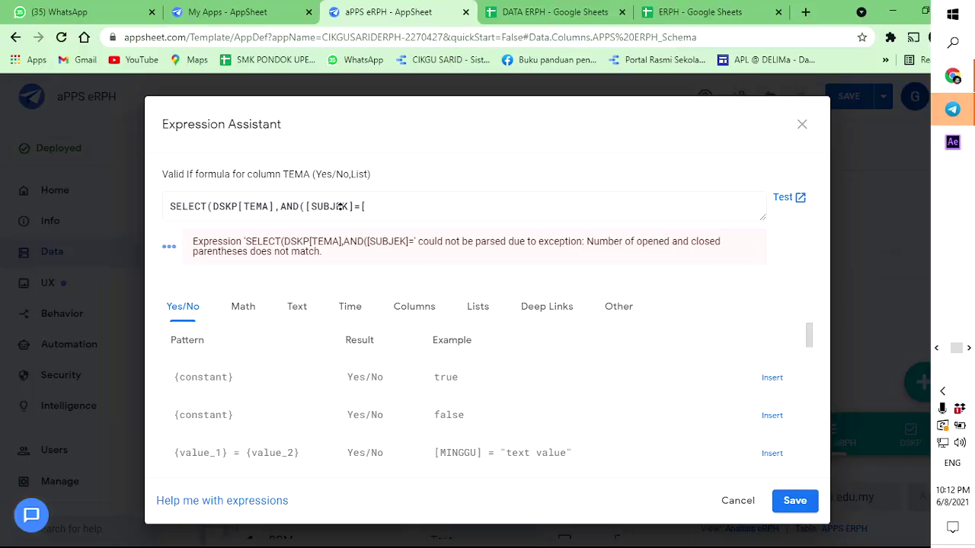
pyautogui.write('_THISROW]')
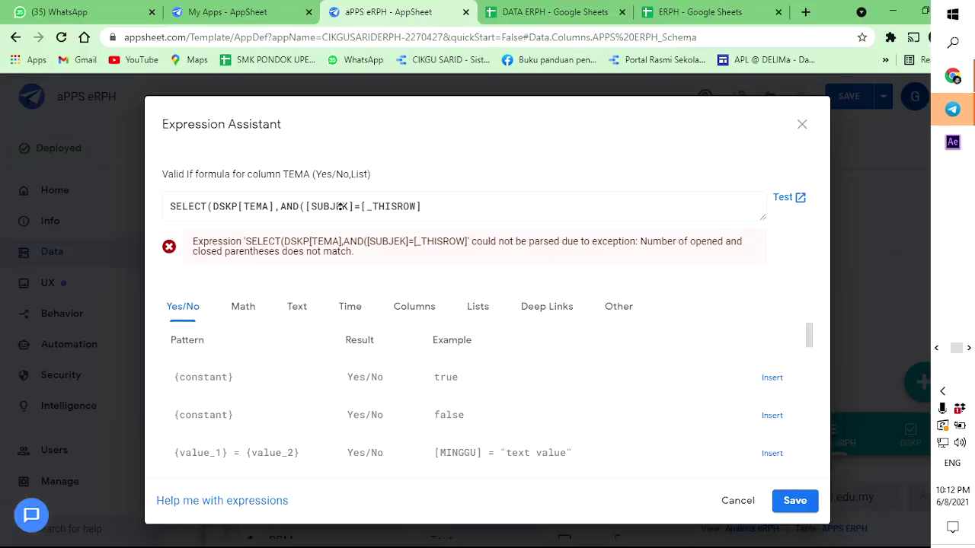
pyautogui.write(',')
pyautogui.press('BackSpace')
pyautogui.write('.')
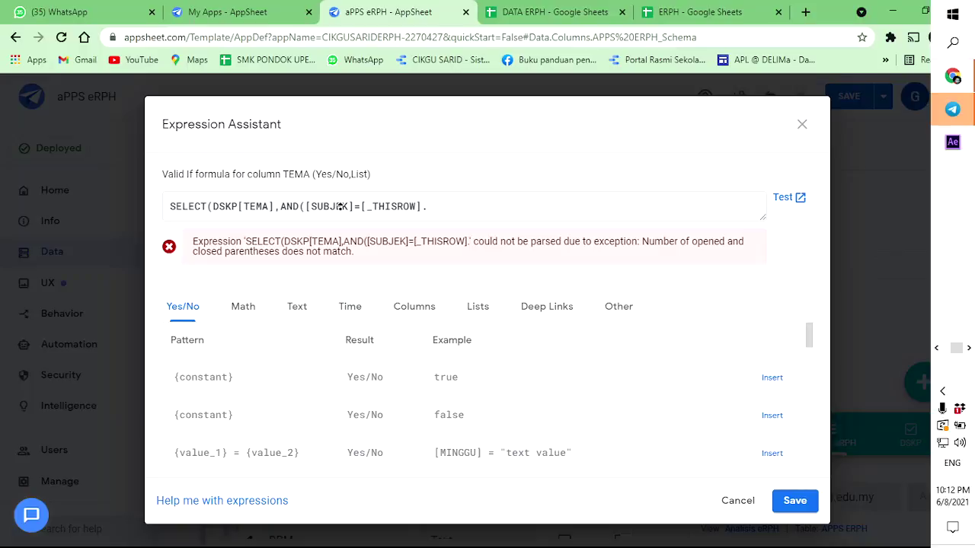
pyautogui.write('[SUBJEK],')
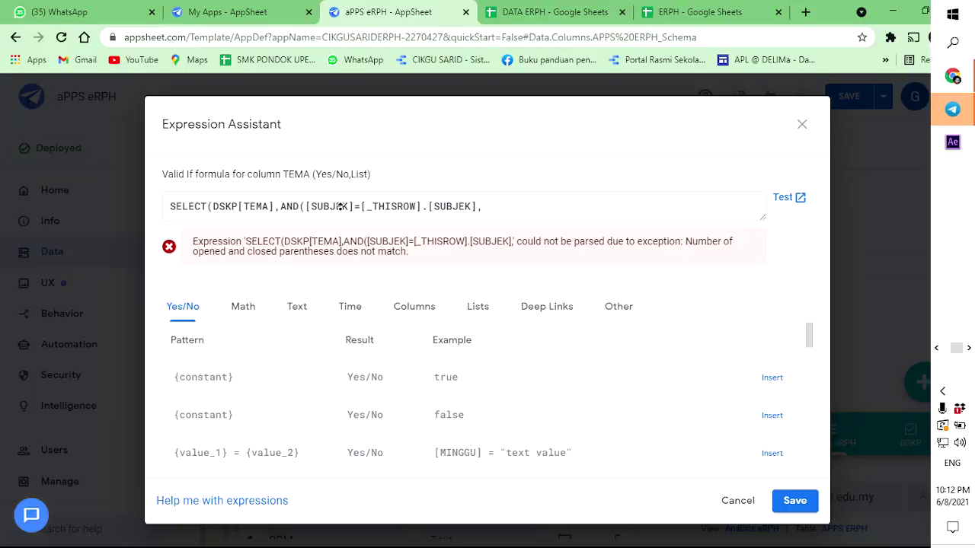
# Complete the Valid If formula with the second condition [DARJAH]=[_THISROW].[TAHUN] and the closing parentheses )).
pyautogui.write('[DARJAH]=')
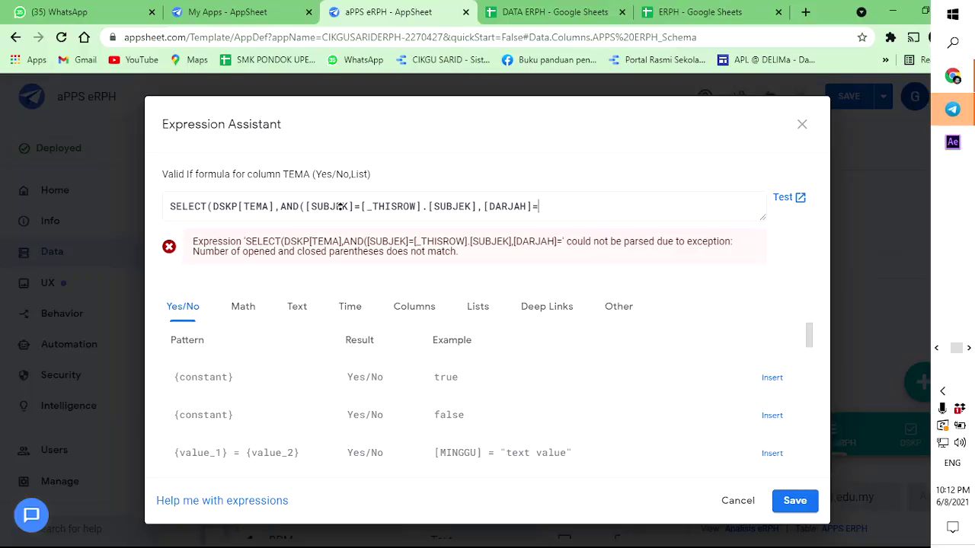
pyautogui.write('[_THISROW]')
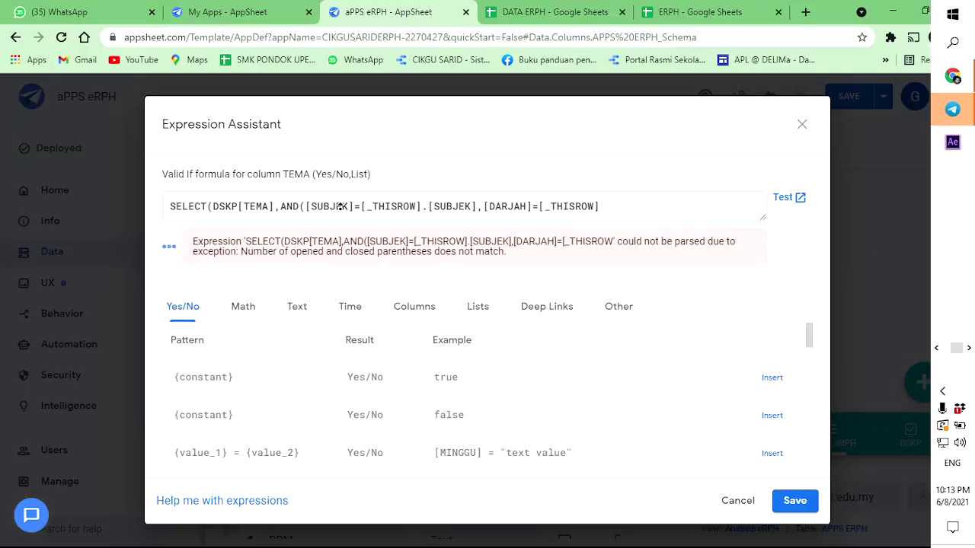
pyautogui.write('.[')
pyautogui.write('DARJAG')
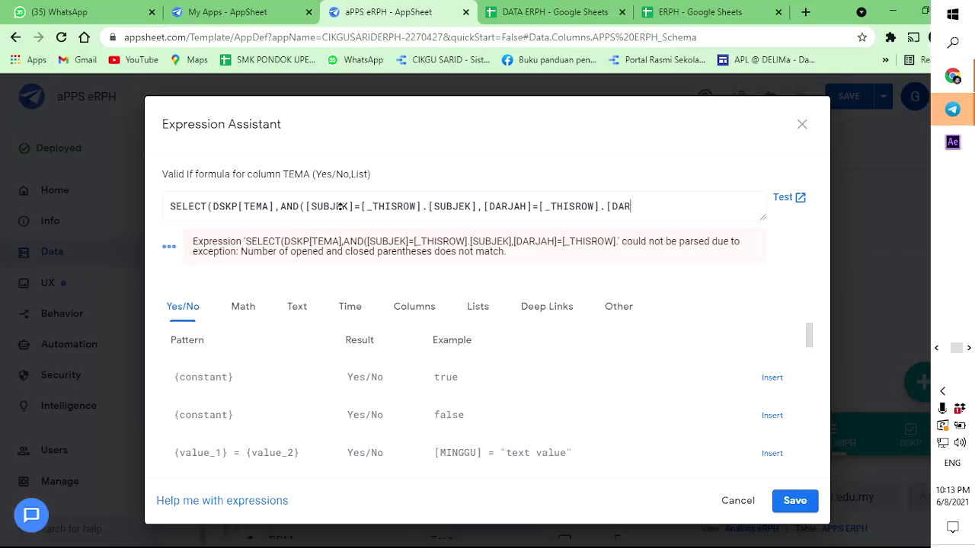
pyautogui.press('BackSpace')
pyautogui.press('BackSpace')
pyautogui.press('BackSpace')
pyautogui.press('BackSpace')
pyautogui.press('BackSpace')
pyautogui.press('BackSpace')
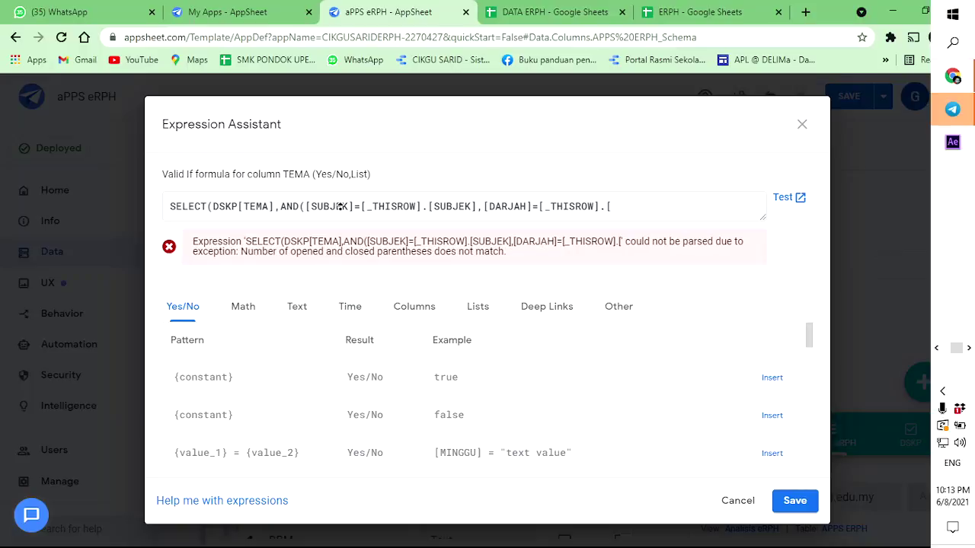
pyautogui.write('TAHUN])))')
pyautogui.press('BackSpace')
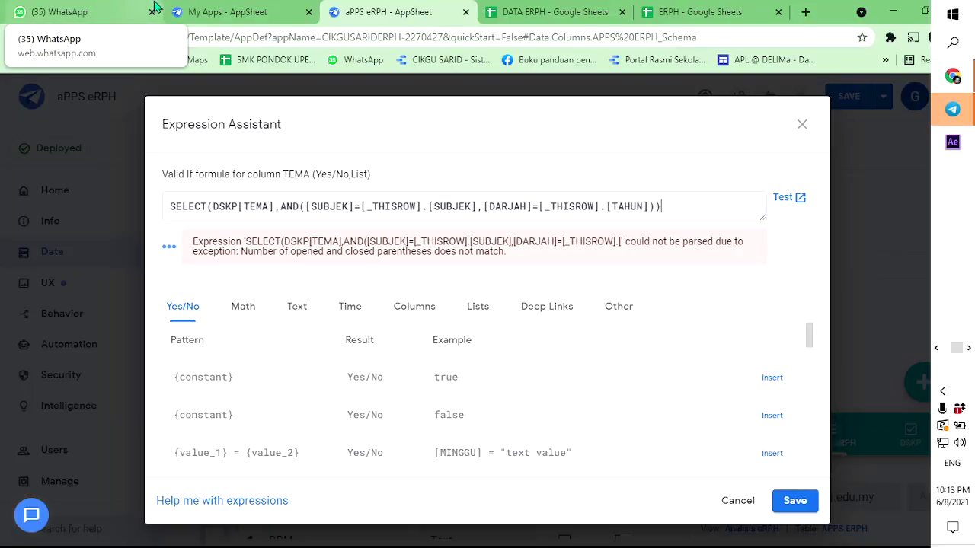
# Save TEMA's Valid If formula, close the column settings and save the app.
pyautogui.scroll(-2, 685, 305)
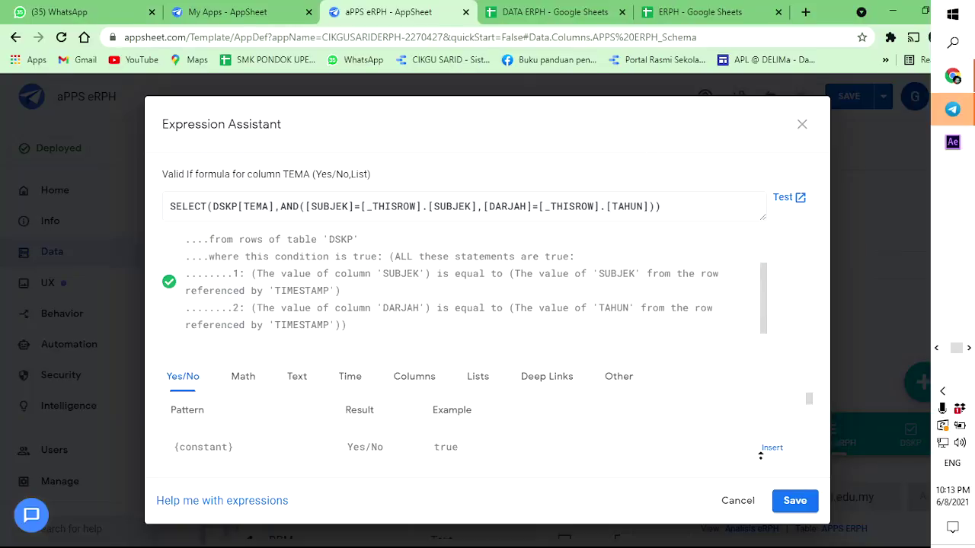
pyautogui.click(794, 500)
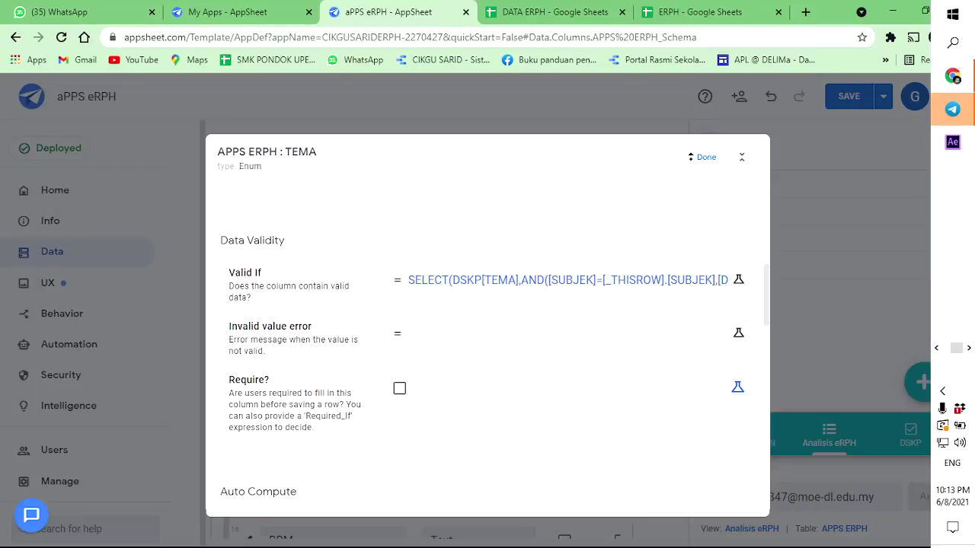
pyautogui.click(706, 159)
pyautogui.click(829, 100)
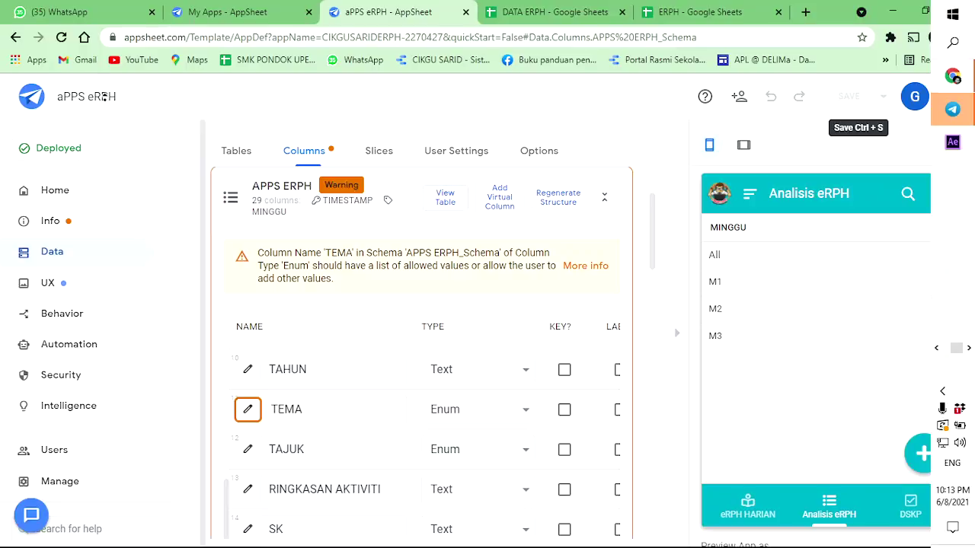
# Reload the app editor and locate the TEMA and TAJUK columns in the APPS ERPH table.
pyautogui.click(62, 38)
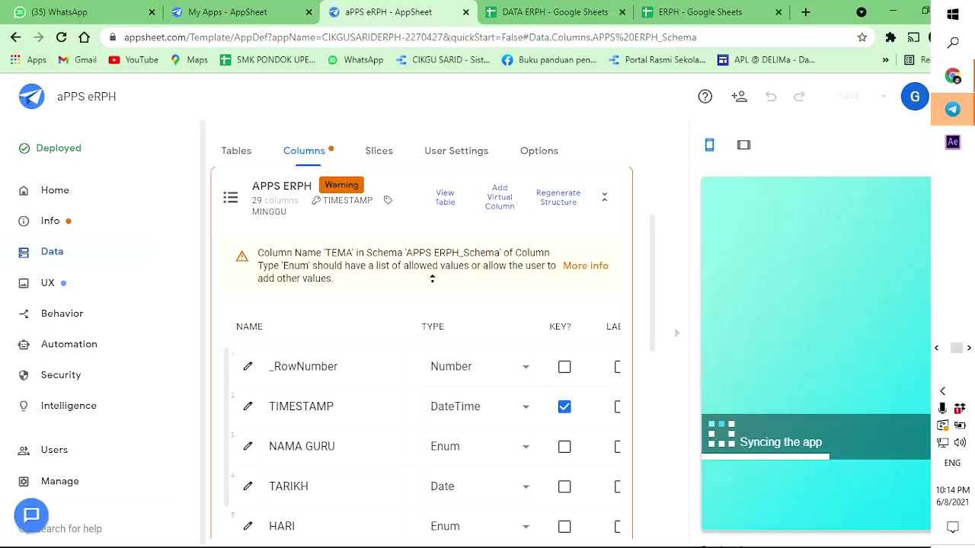
pyautogui.scroll(-1, 618, 347)
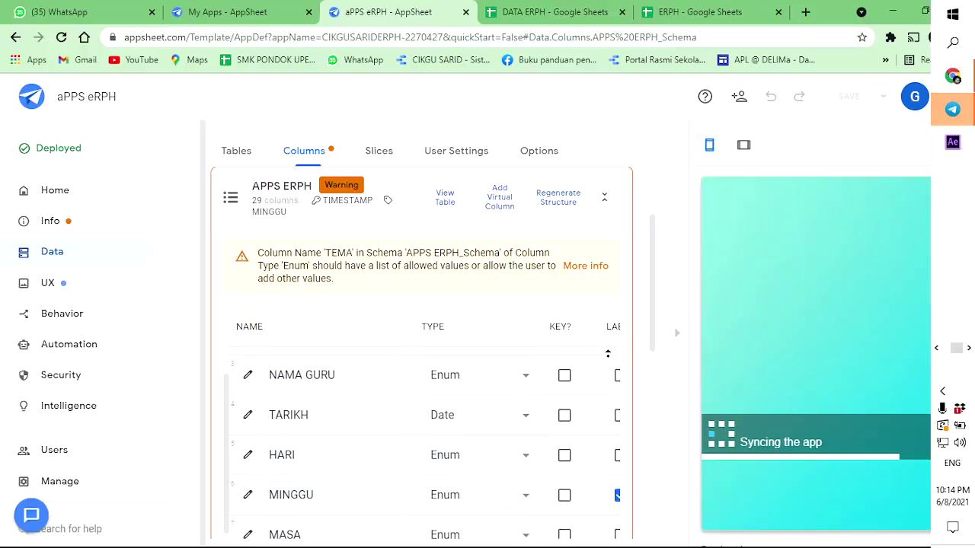
pyautogui.scroll(-1, 382, 421)
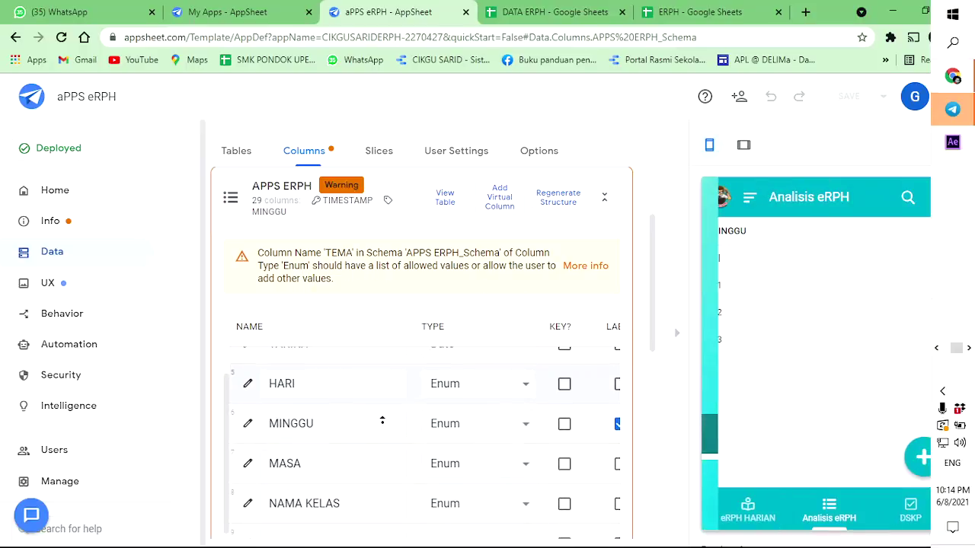
pyautogui.scroll(-2, 382, 421)
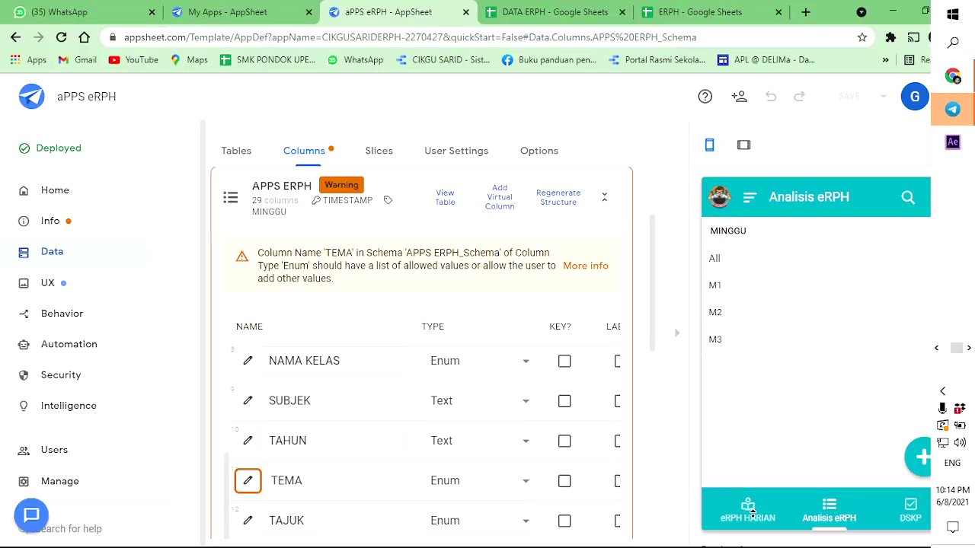
# Open the eRPH HARIAN form in the app preview, choose a teacher name, set HARI to AHAD and TARIKH to 14 August 2021.
pyautogui.click(750, 513)
pyautogui.click(827, 348)
pyautogui.click(834, 303)
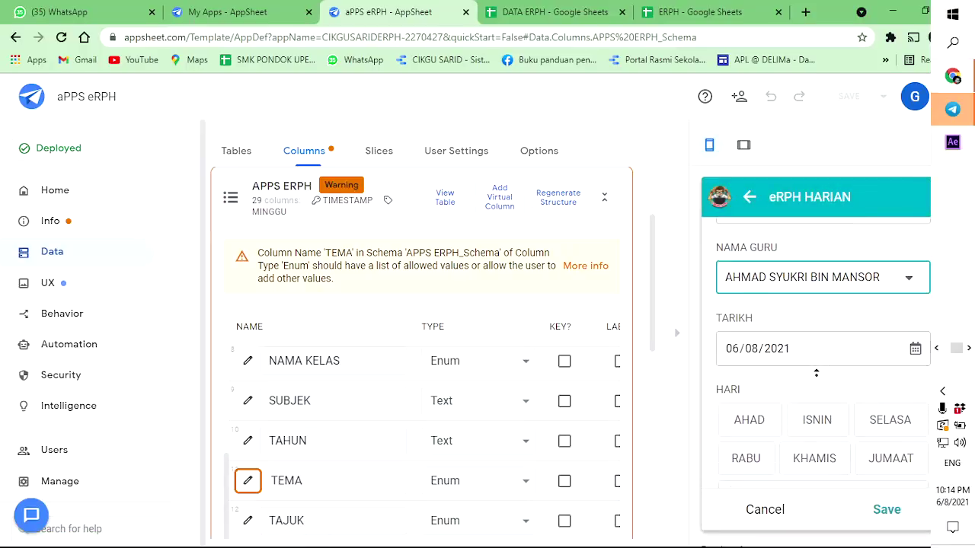
pyautogui.click(749, 420)
pyautogui.click(914, 348)
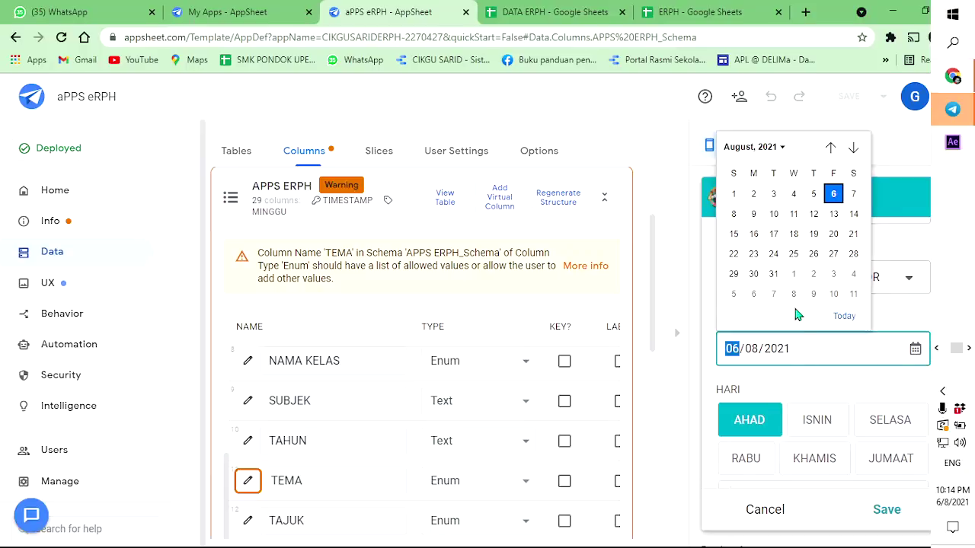
pyautogui.click(851, 212)
pyautogui.scroll(-2, 807, 416)
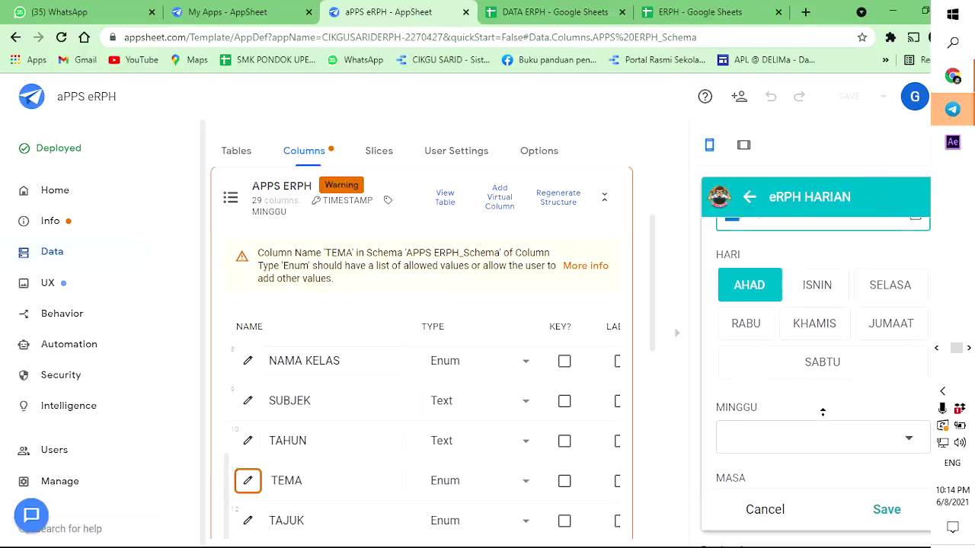
# Choose a MINGGU value and set MASA to 07:45 PAGI in the eRPH HARIAN form.
pyautogui.click(807, 417)
pyautogui.click(776, 306)
pyautogui.scroll(-2, 822, 366)
pyautogui.click(815, 286)
pyautogui.click(785, 284)
# Set NAMA KELAS to 2 TEKUN, SUBJEK to ENGLISH and TAHUN to 2 in the form.
pyautogui.scroll(-3, 814, 344)
pyautogui.scroll(2, 813, 320)
pyautogui.scroll(-1, 813, 355)
pyautogui.click(814, 355)
pyautogui.click(771, 303)
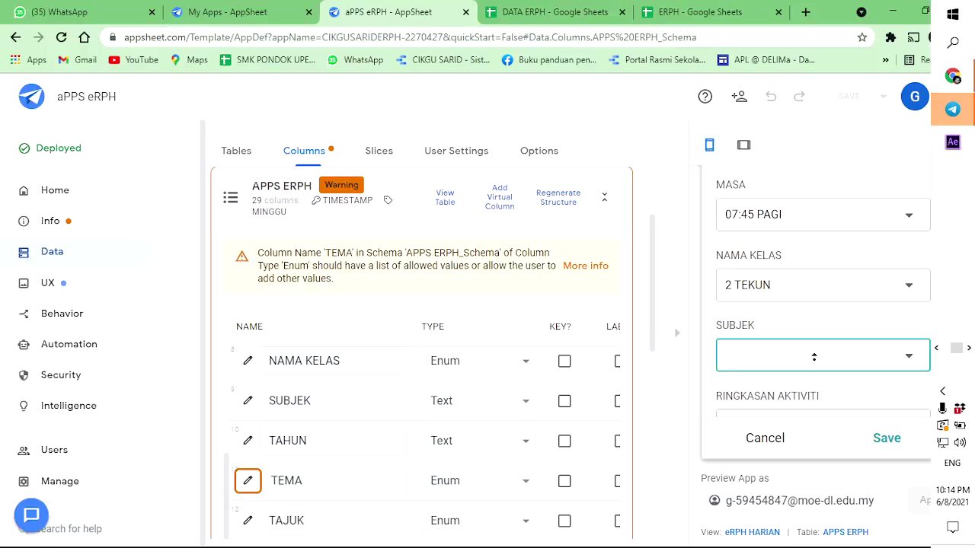
pyautogui.click(814, 358)
pyautogui.click(771, 231)
pyautogui.scroll(-1, 784, 299)
pyautogui.scroll(-1, 783, 298)
pyautogui.scroll(-2, 767, 284)
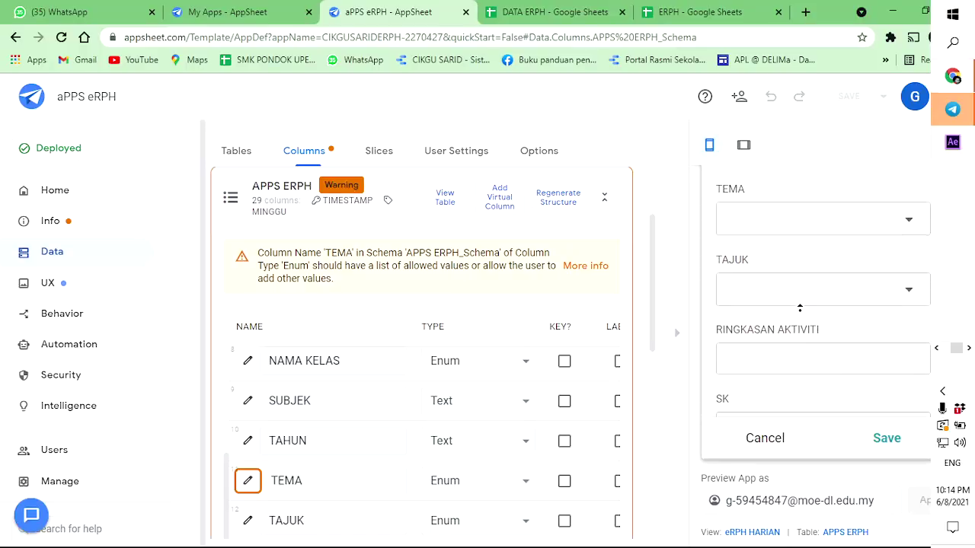
# Set TEMA to Word of Self, Family and Friends / World of Knowledge / World of Stories and TAJUK to The robot.
pyautogui.click(790, 220)
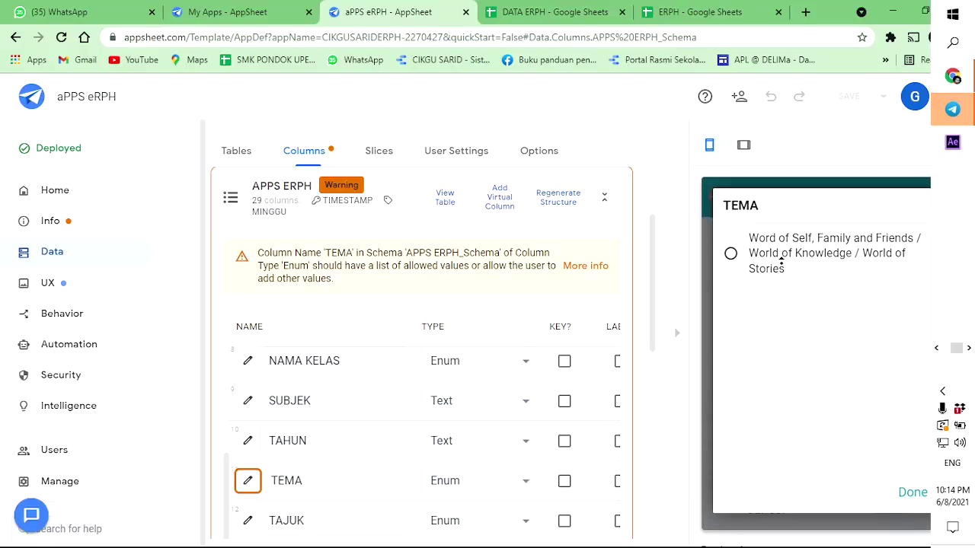
pyautogui.click(771, 267)
pyautogui.click(826, 373)
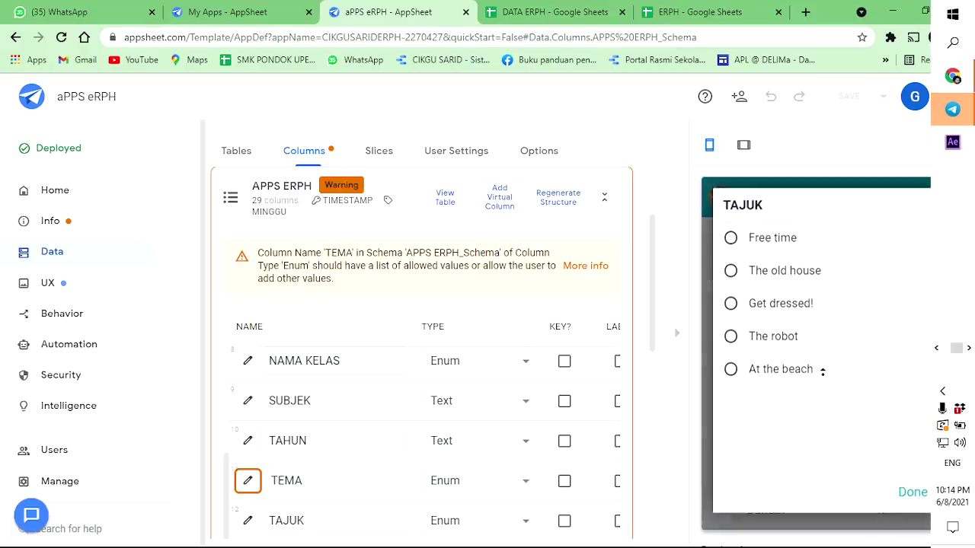
pyautogui.click(770, 338)
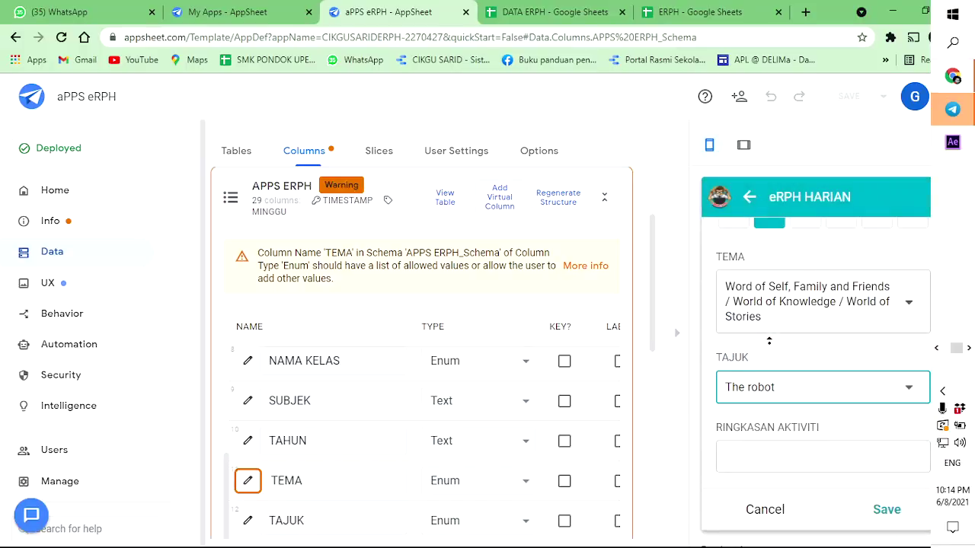
# Set SK to 1.1 Recognise and reproduce target language sounds and choose SP 1.1.1.
pyautogui.scroll(-2, 767, 353)
pyautogui.click(771, 374)
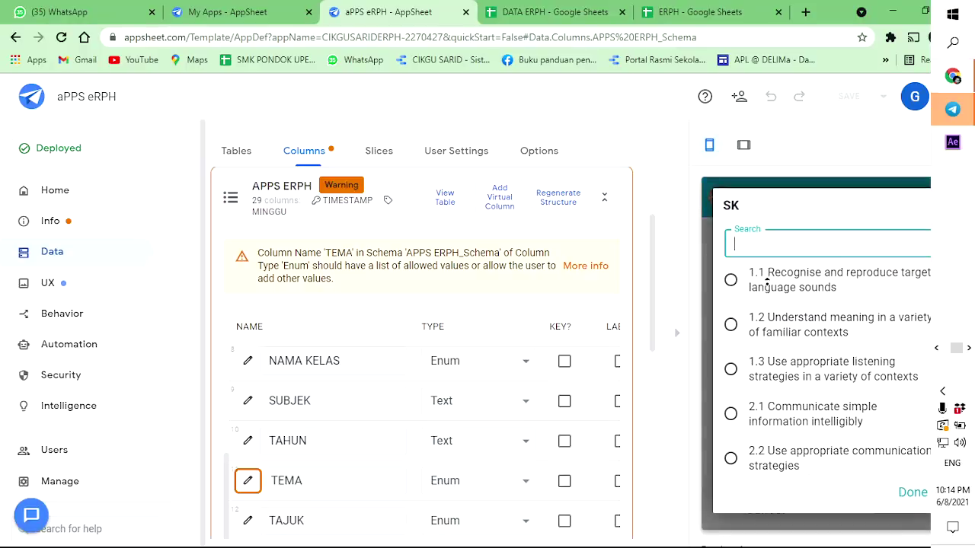
pyautogui.click(767, 279)
pyautogui.scroll(-1, 781, 368)
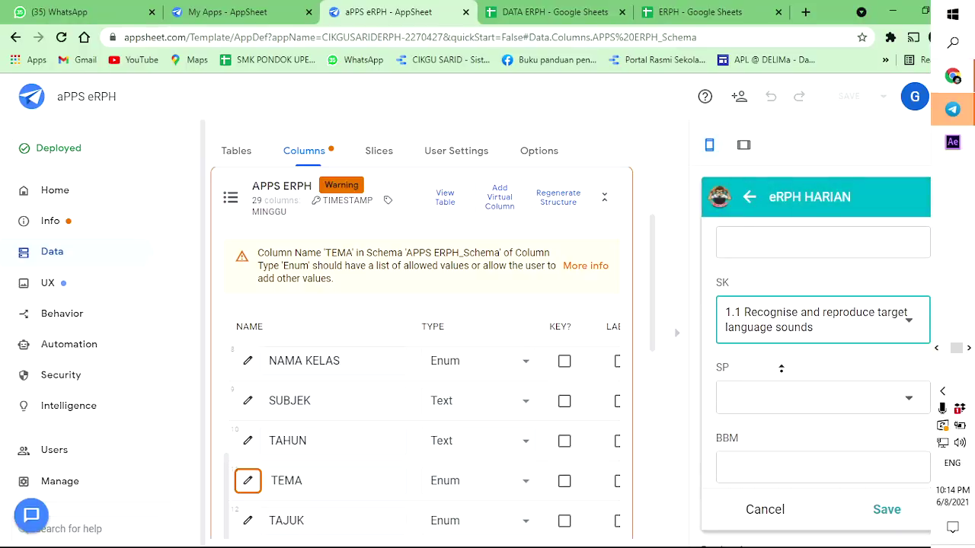
pyautogui.click(769, 385)
pyautogui.click(759, 289)
# Review the remaining form fields, then recheck the chosen SUBJEK, TAHUN, TEMA, TAJUK, SK and SP values.
pyautogui.scroll(-2, 788, 327)
pyautogui.scroll(-10, 792, 341)
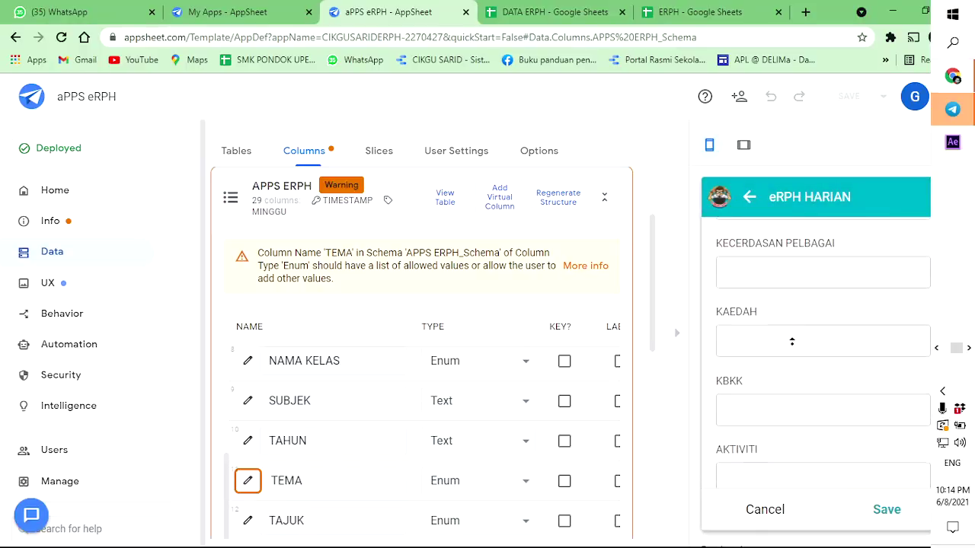
pyautogui.scroll(-4, 792, 345)
pyautogui.scroll(5, 782, 356)
pyautogui.scroll(6, 782, 355)
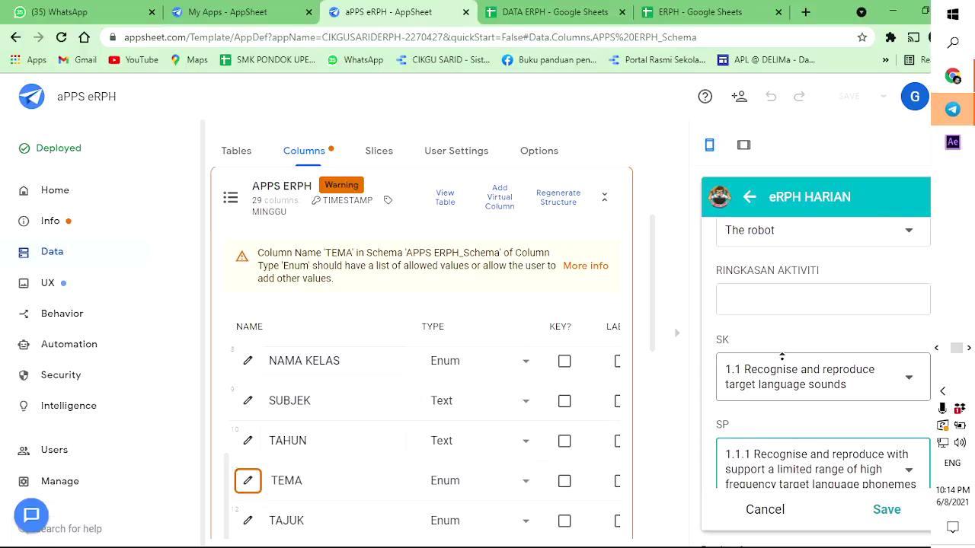
pyautogui.scroll(6, 782, 356)
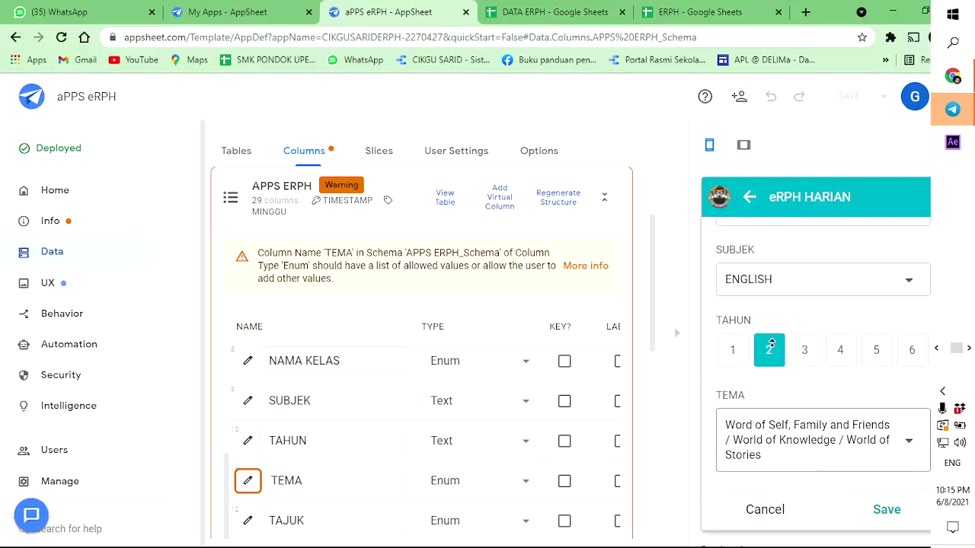
pyautogui.scroll(-3, 771, 343)
pyautogui.scroll(2, 769, 341)
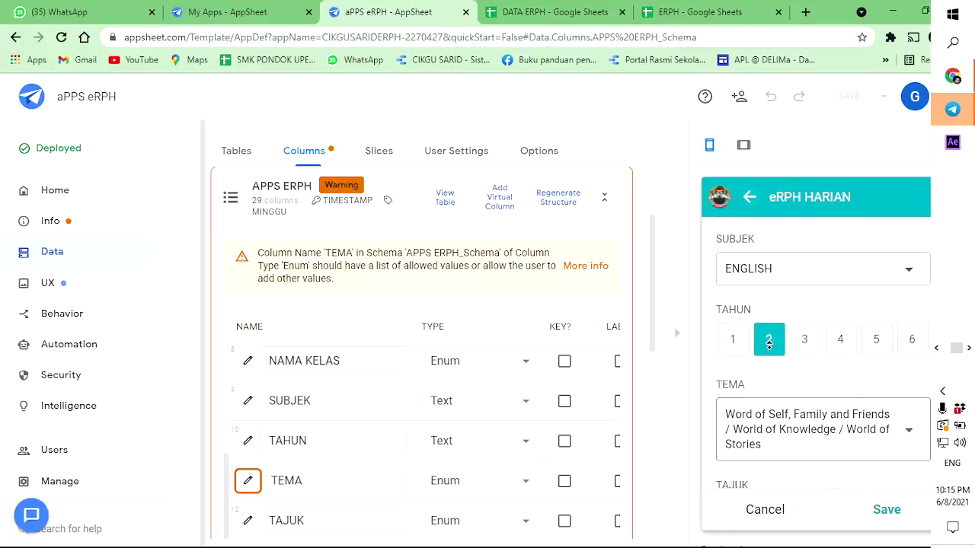
pyautogui.scroll(-3, 768, 343)
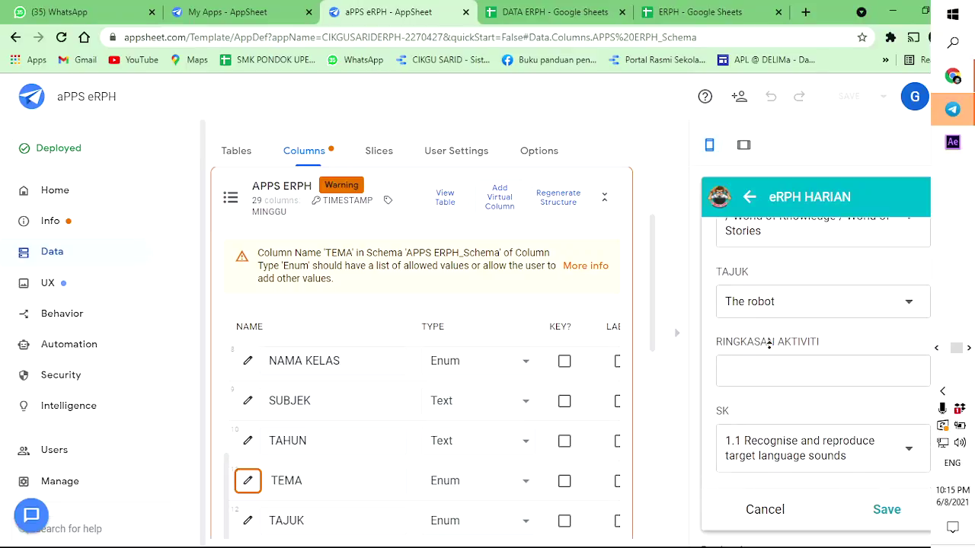